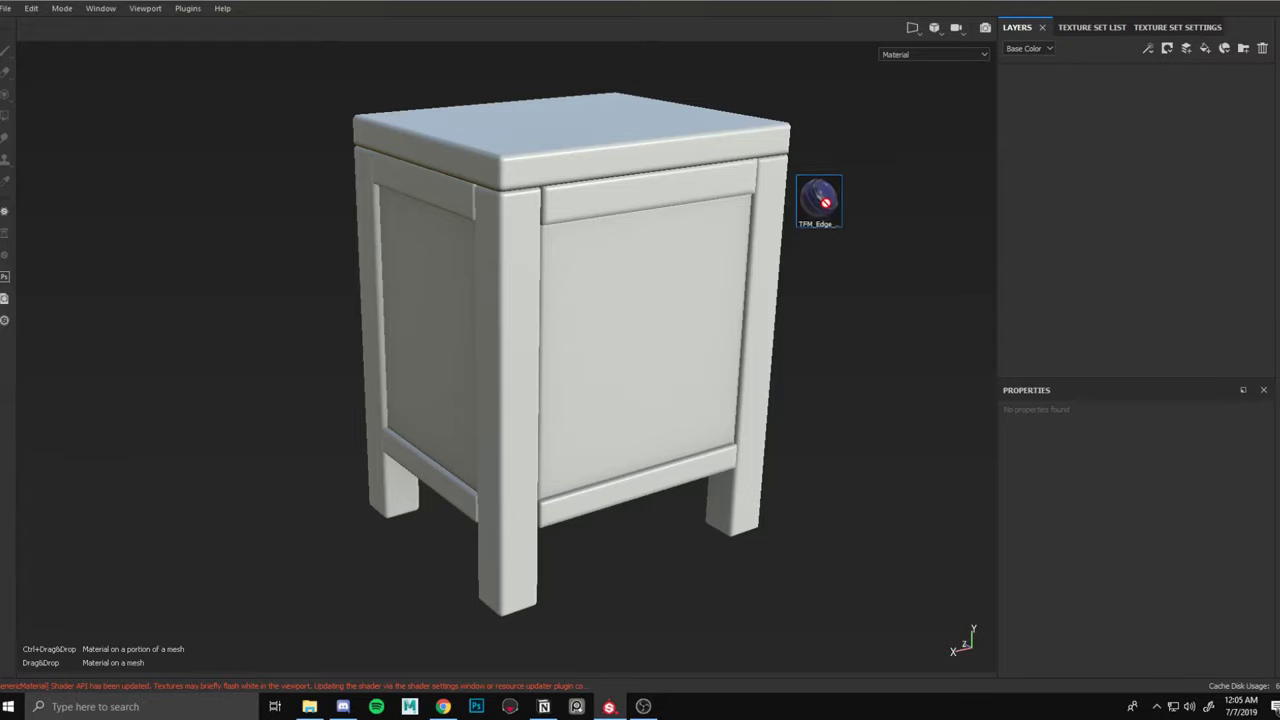
Apply the TFM_Edge_Peeling smart material to the nightstand by adding it to the layer stack.
mouse_move(827, 199)
mouse_down()
mouse_move(541, 228)
mouse_move(613, 268)
mouse_move(1012, 147)
mouse_move(1093, 137)
mouse_up()
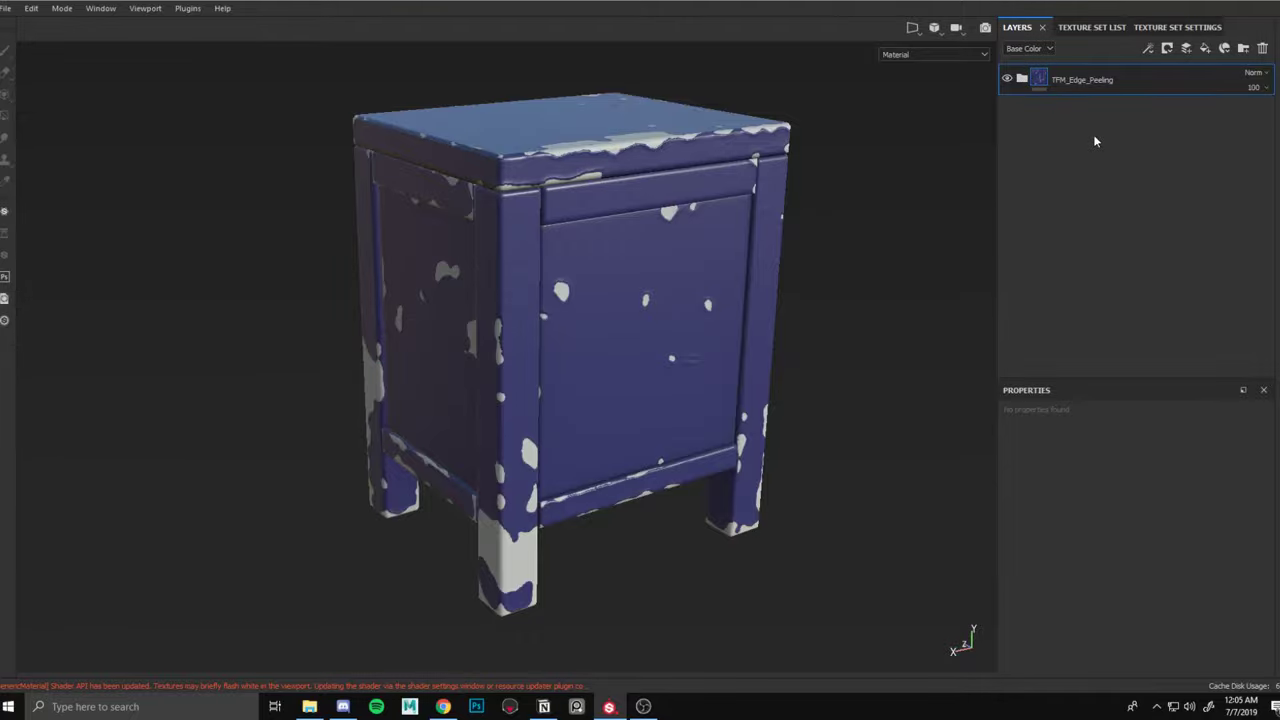
mouse_move(649, 399)
alt+mouse_down()
mouse_move(624, 289)
mouse_move(627, 314)
alt+mouse_up()
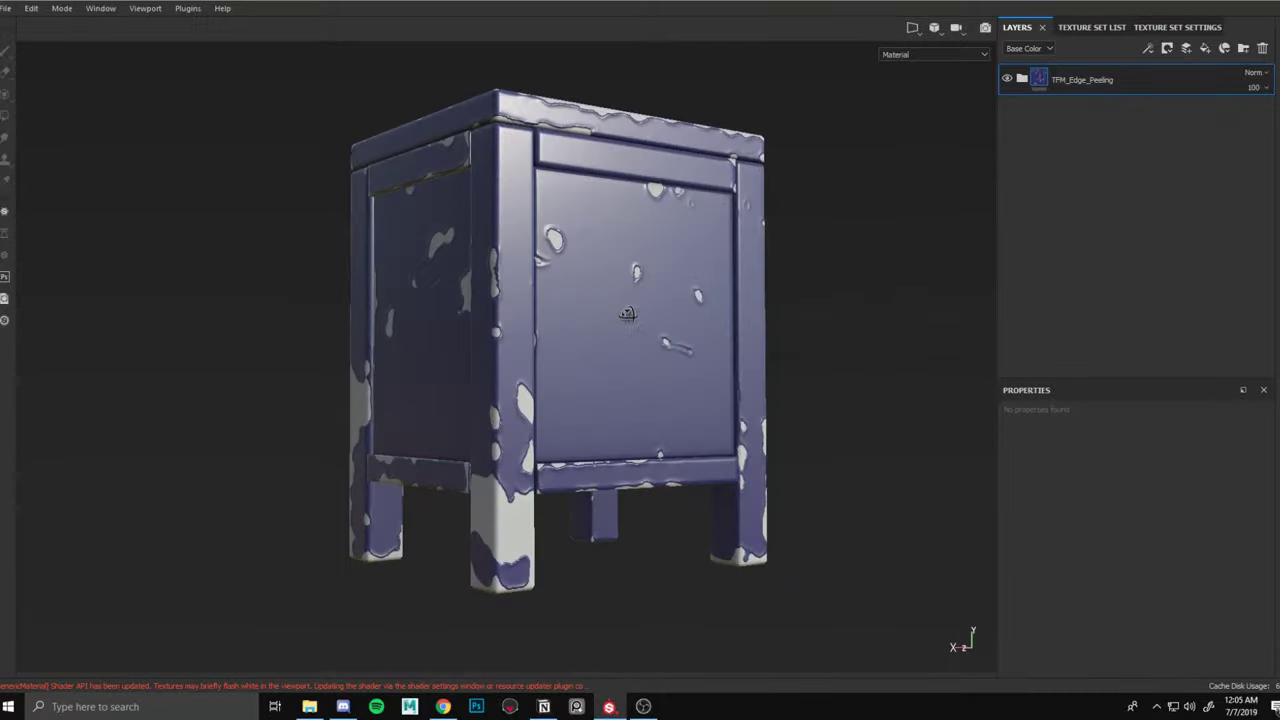
scroll(653, 211, up, 3)
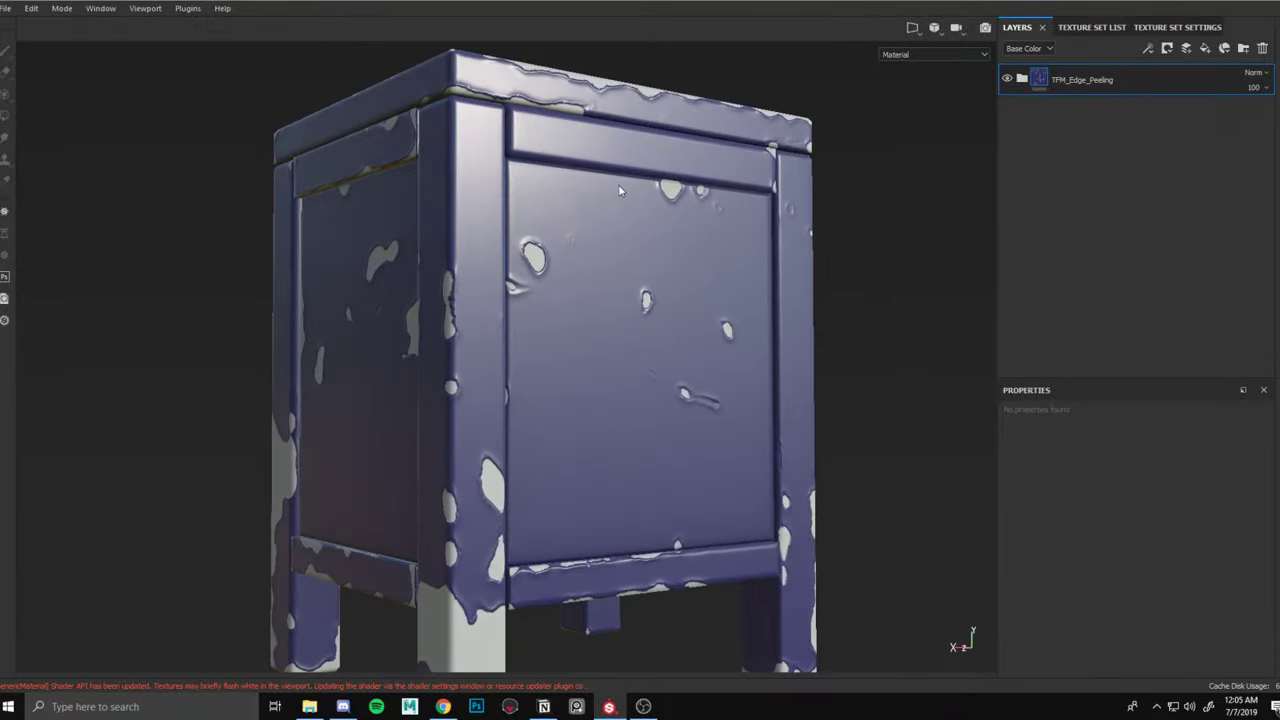
alt+drag(618, 184, 606, 322)
scroll(628, 207, down, 1)
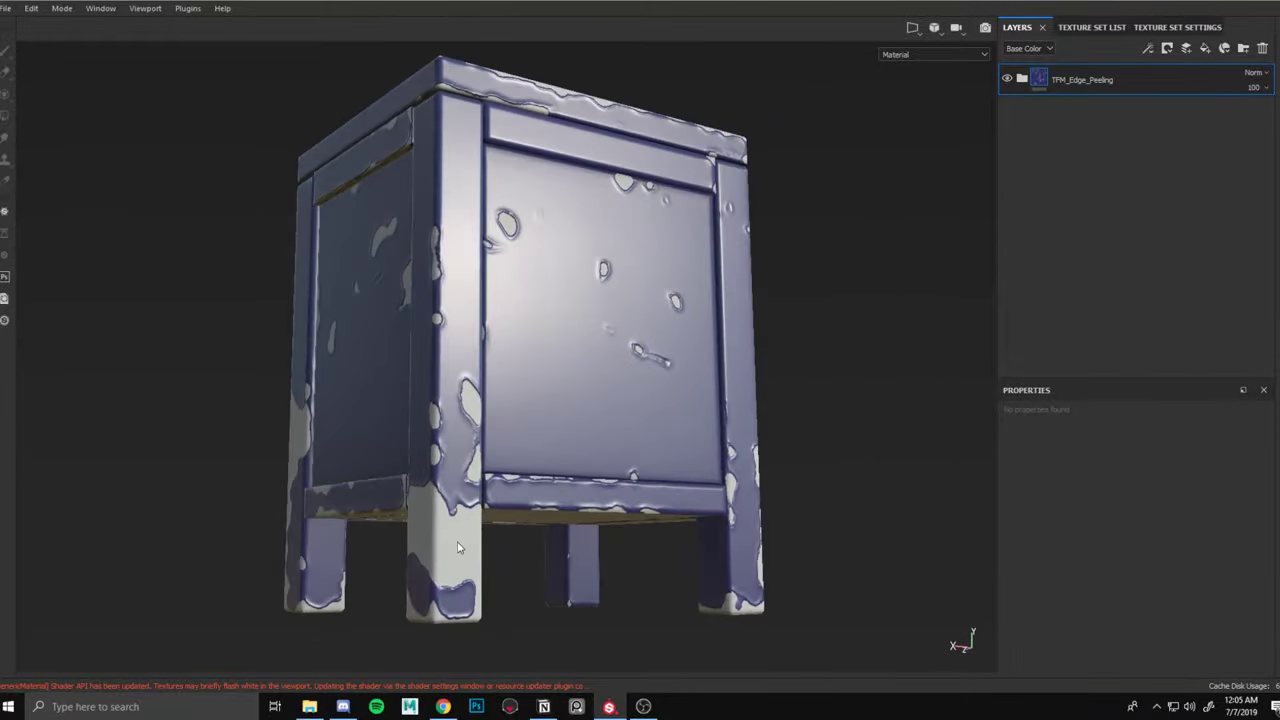
alt+drag(518, 122, 580, 219)
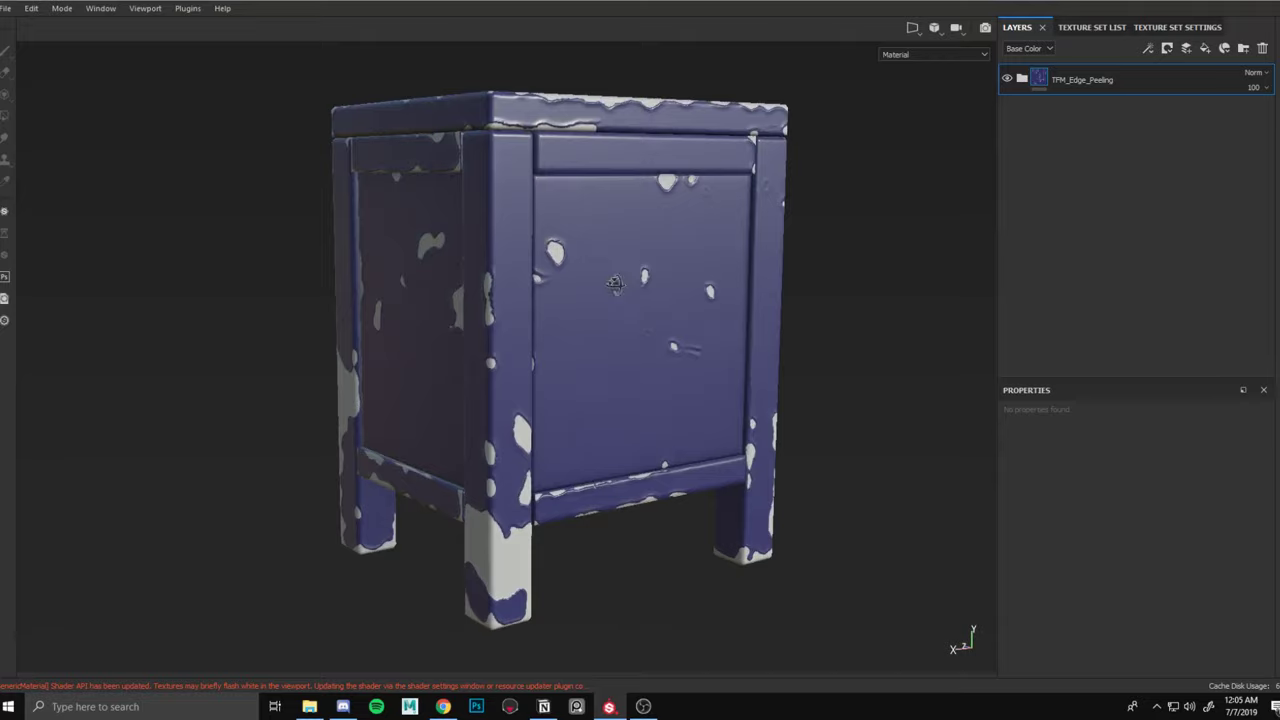
alt+drag(614, 283, 648, 253)
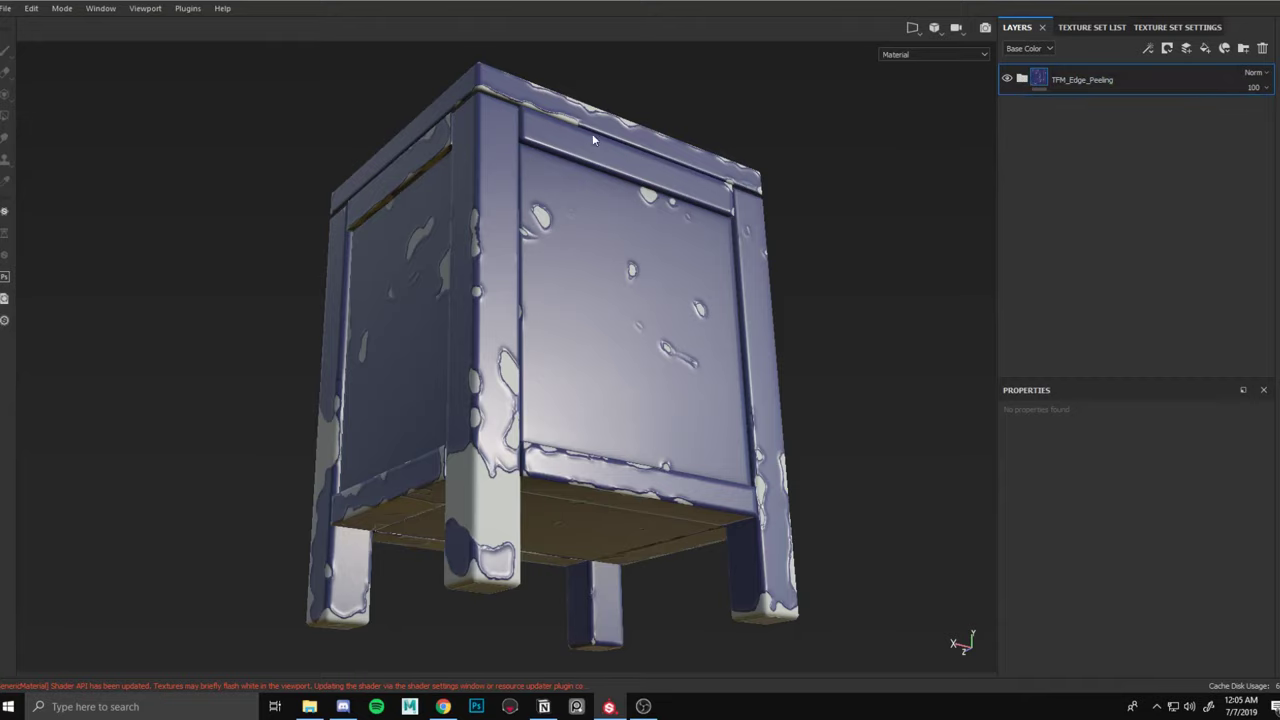
alt+drag(593, 140, 604, 252)
Add a fill layer above the TFM_Edge_Peeling group and give it a black mask.
click(1205, 48)
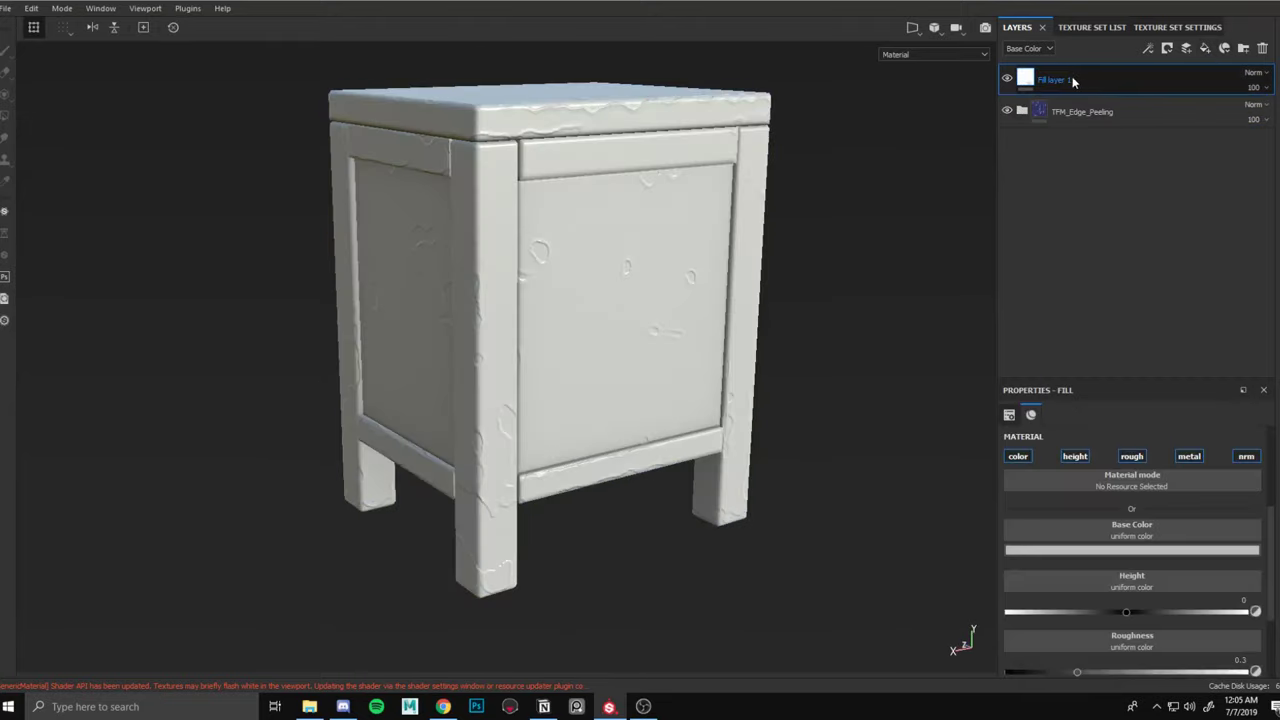
right_click(1067, 78)
click(1096, 103)
Add a Metal Edge Wear generator to the fill layer's mask and hide the TFM_Edge_Peeling group.
right_click(1045, 78)
click(1047, 75)
right_click(1047, 80)
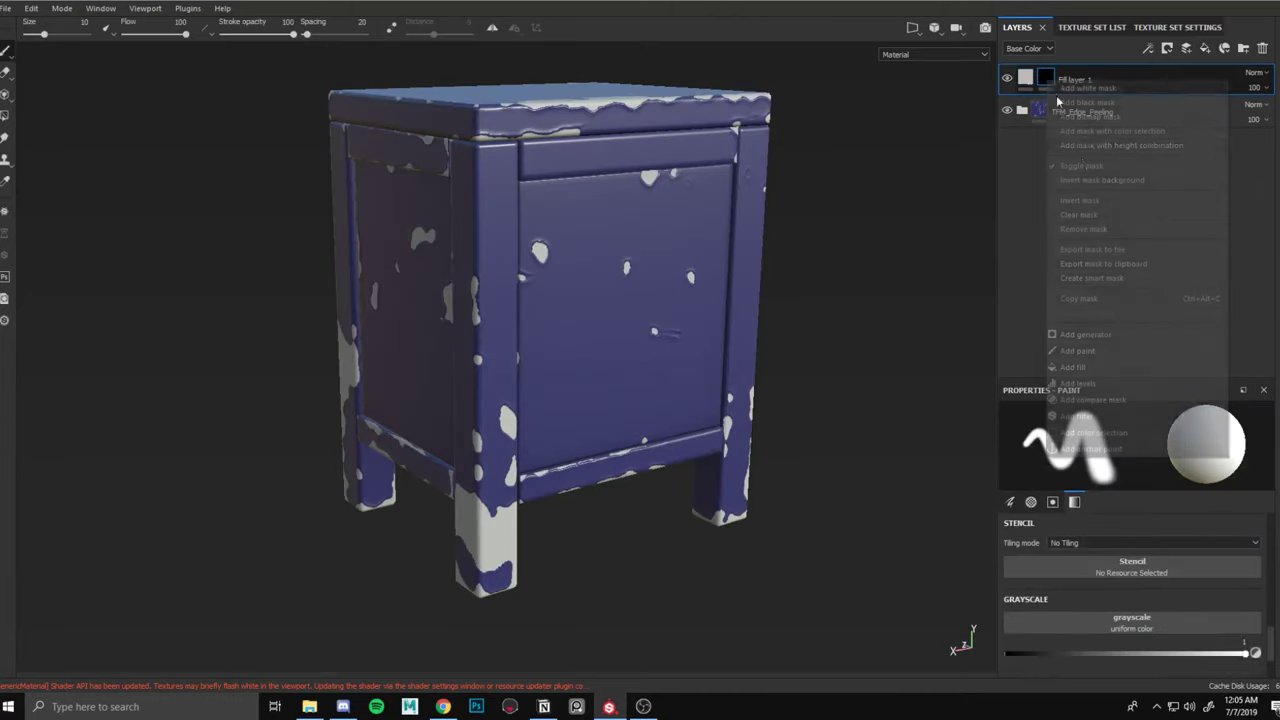
click(1090, 334)
click(1136, 439)
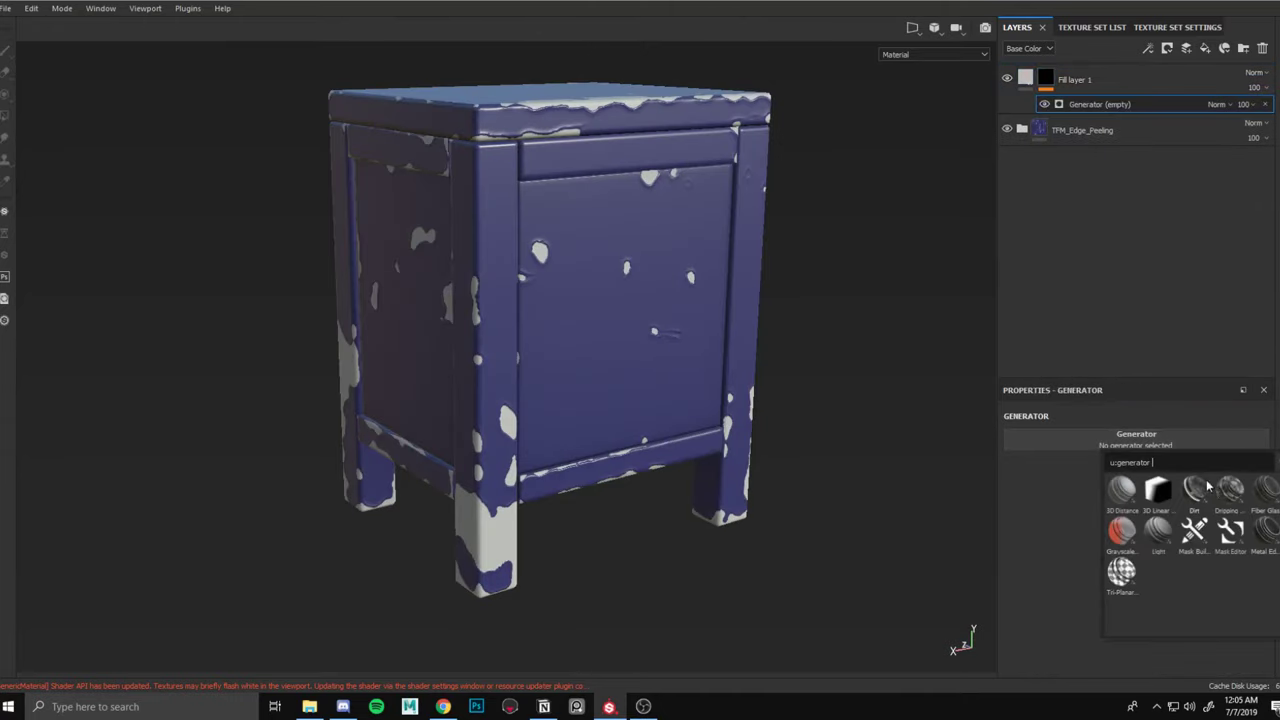
click(1266, 532)
scroll(708, 292, up, 3)
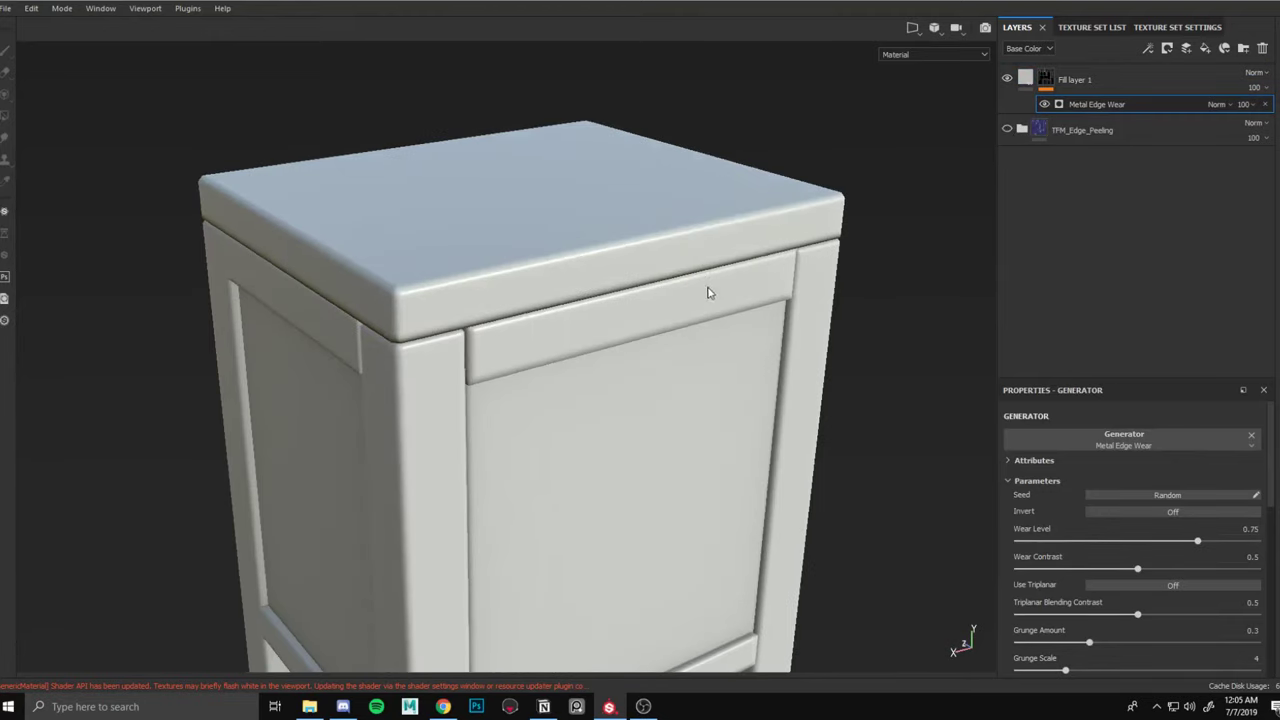
scroll(708, 292, down, 3)
Set the blending mode of Fill layer 1 to Linear dodge (Add).
click(1120, 80)
click(1254, 72)
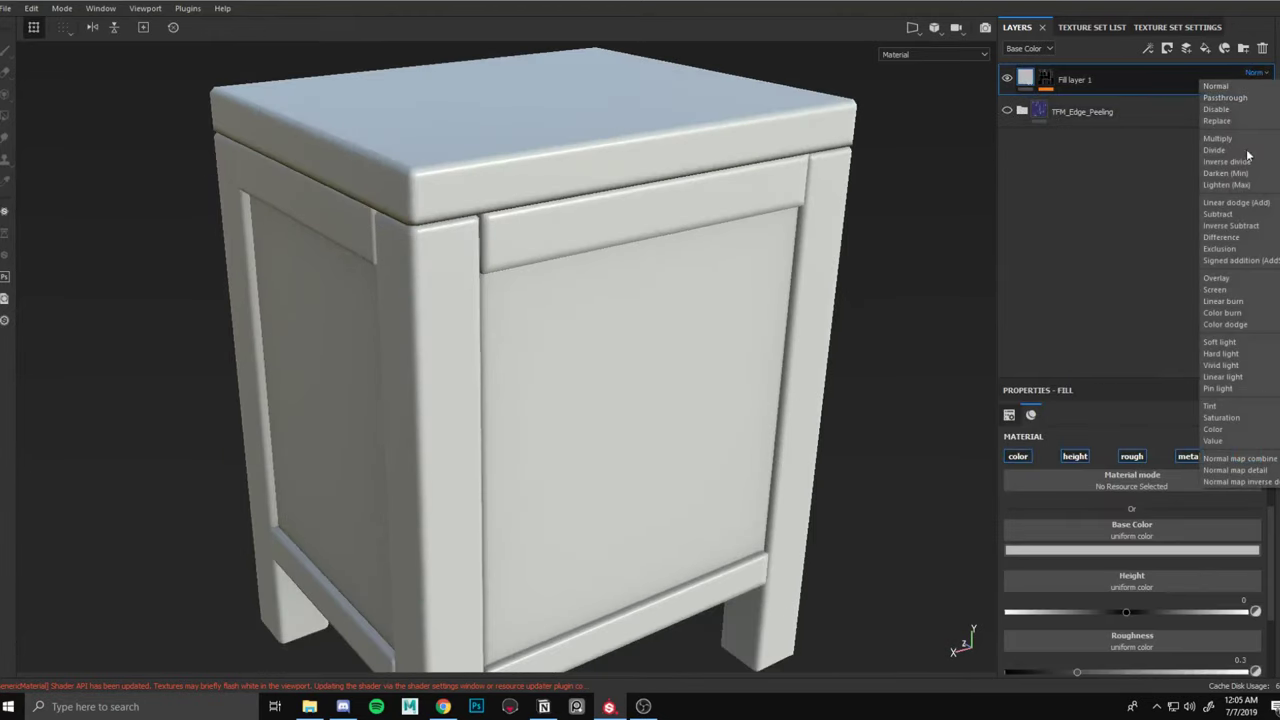
click(1236, 204)
Add a second fill layer between Fill layer 1 and the TFM_Edge_Peeling group, and rotate the environment lighting.
click(1094, 112)
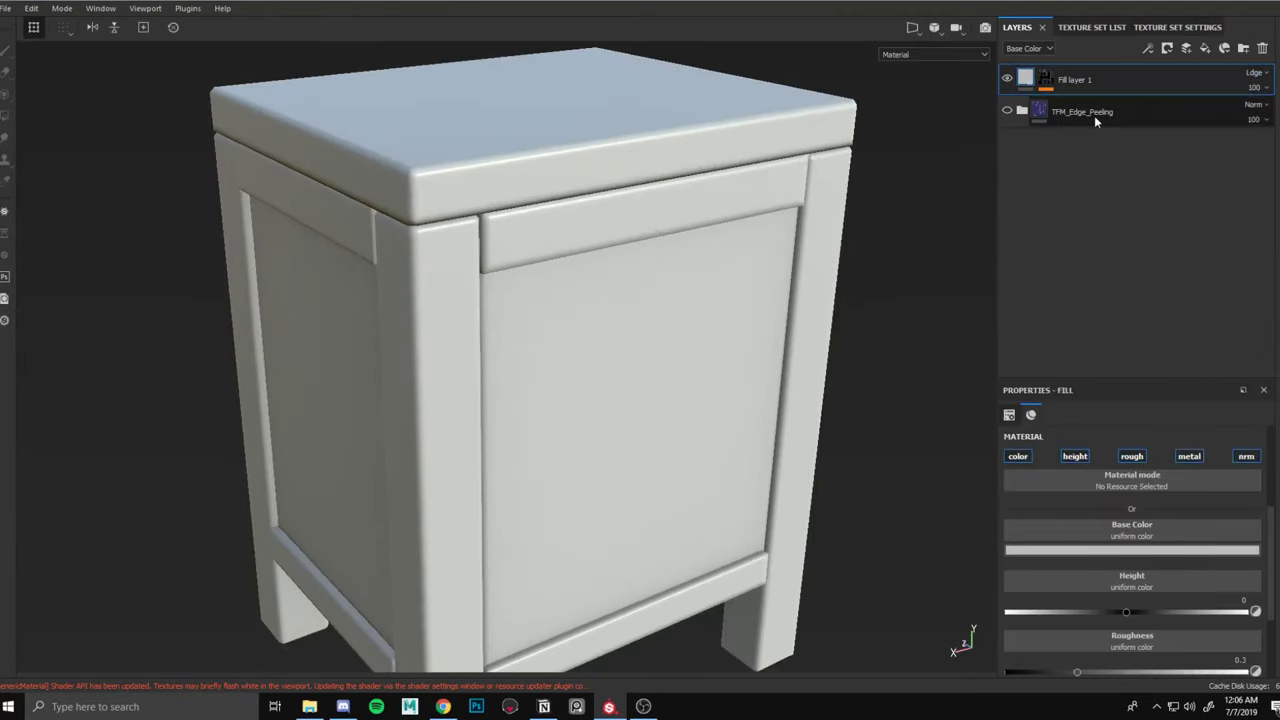
click(1205, 48)
click(1029, 80)
shift+right_drag(750, 236, 679, 241)
scroll(652, 208, down, 3)
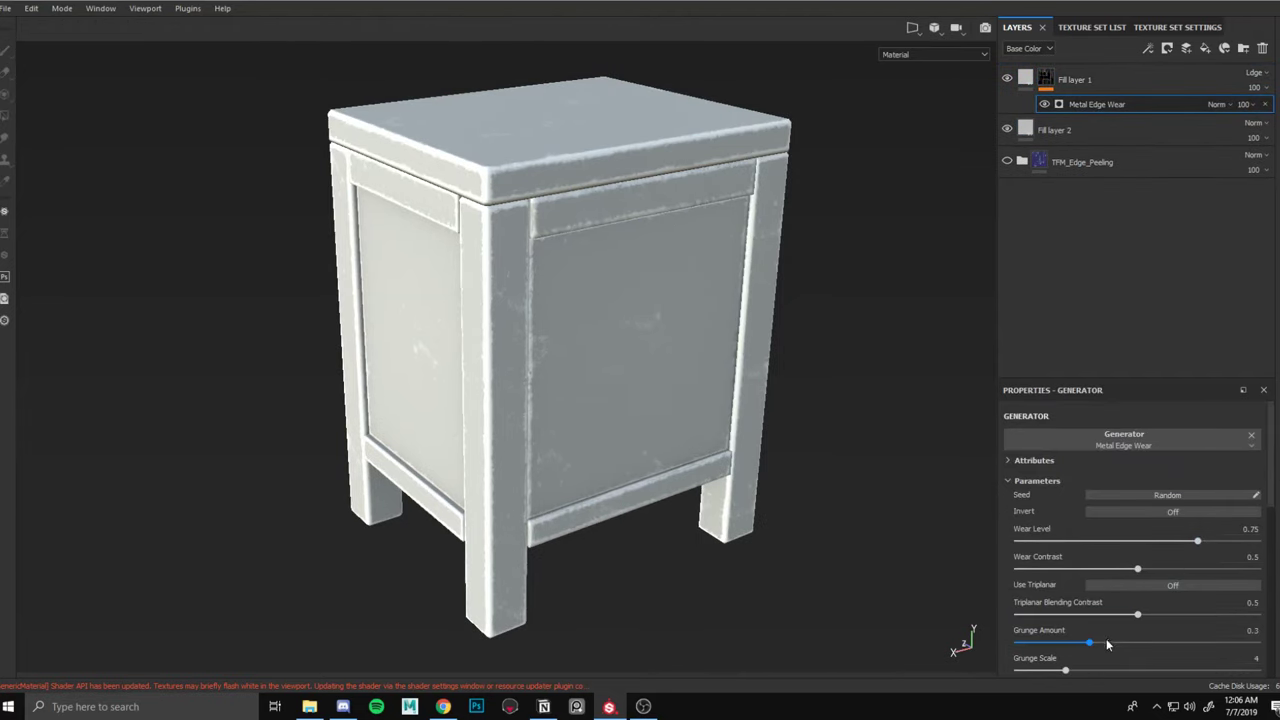
Set the Metal Edge Wear generator's Grunge Amount to 0.72 and Wear Level to 0.49.
drag(1107, 645, 1218, 643)
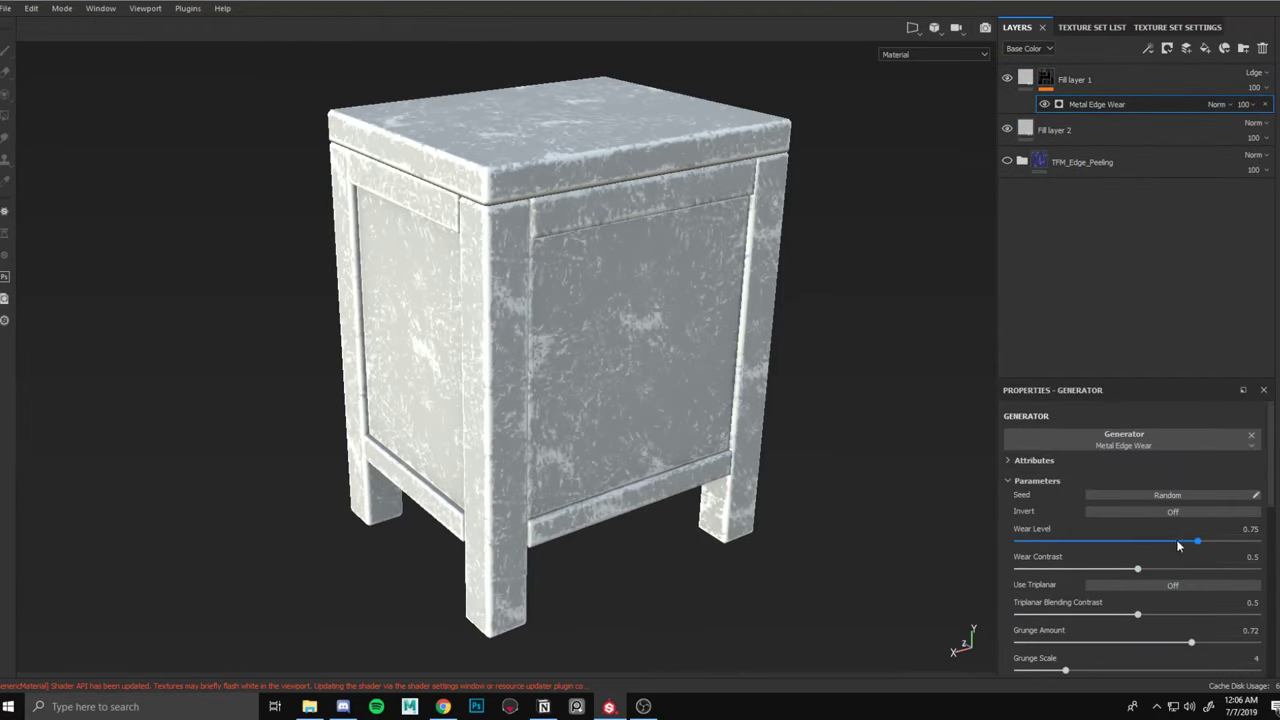
drag(1178, 545, 1129, 543)
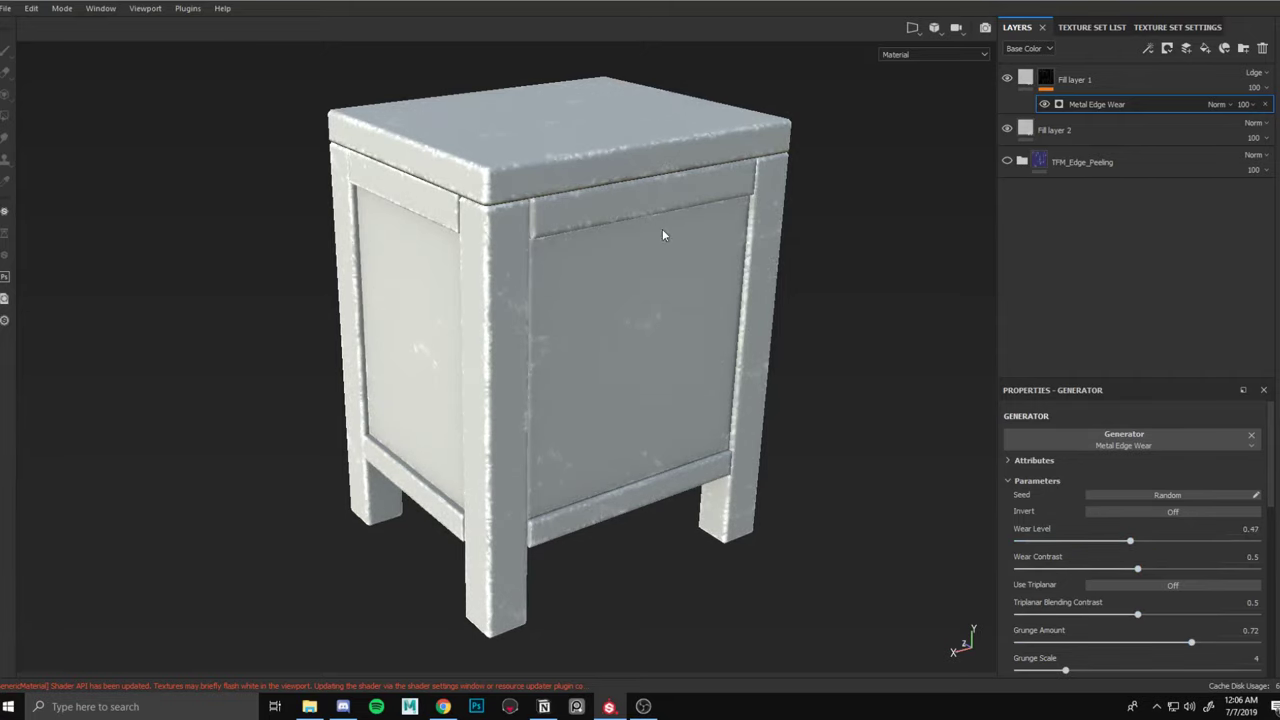
drag(1135, 541, 1144, 546)
Examine the generated edge wear up close along the nightstand's top edges and corners.
alt+drag(644, 297, 444, 288)
alt+right_drag(444, 288, 606, 133)
alt+drag(606, 133, 443, 171)
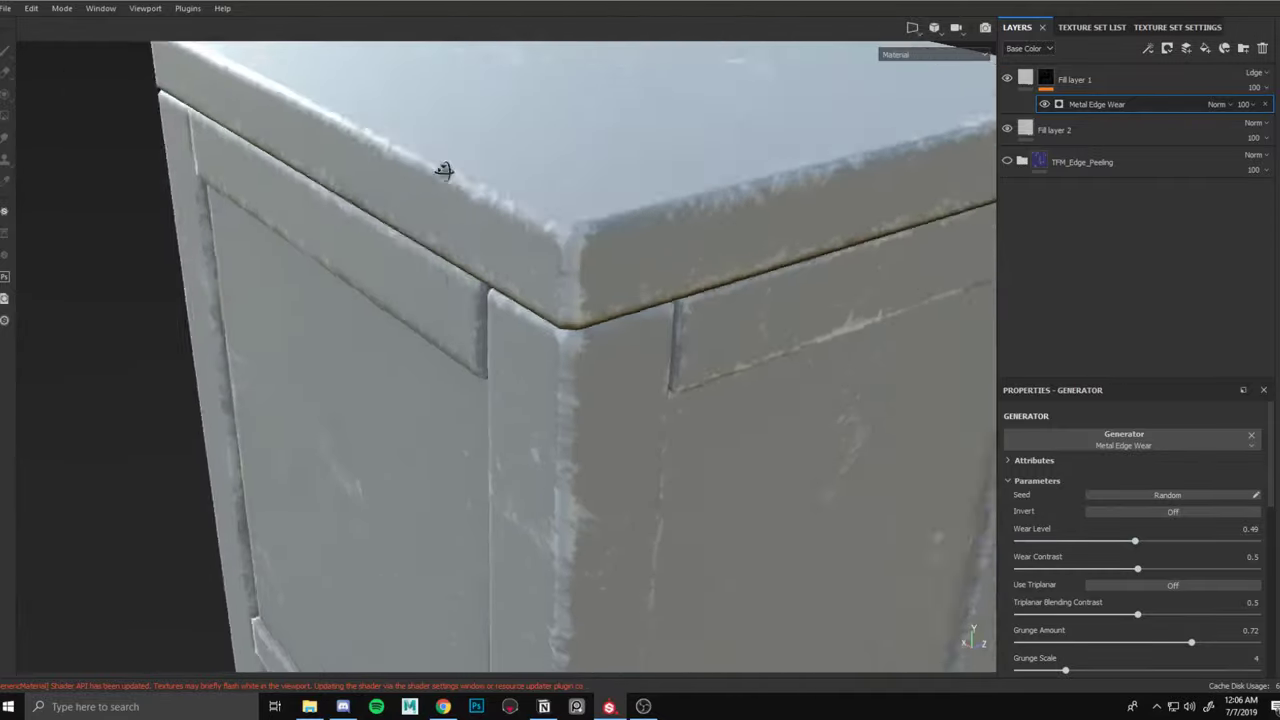
alt+right_drag(443, 171, 588, 242)
scroll(588, 242, down, 3)
alt+drag(588, 242, 475, 337)
scroll(531, 189, up, 4)
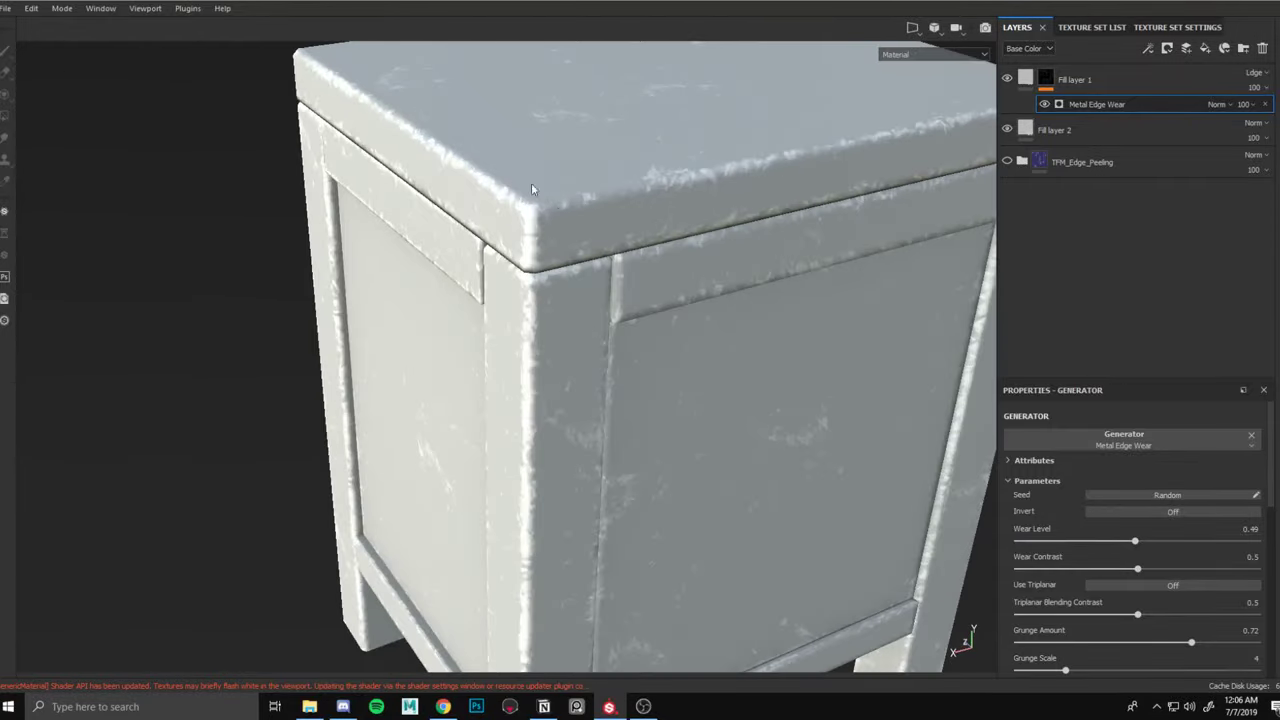
scroll(719, 259, up, 2)
alt+drag(718, 259, 565, 229)
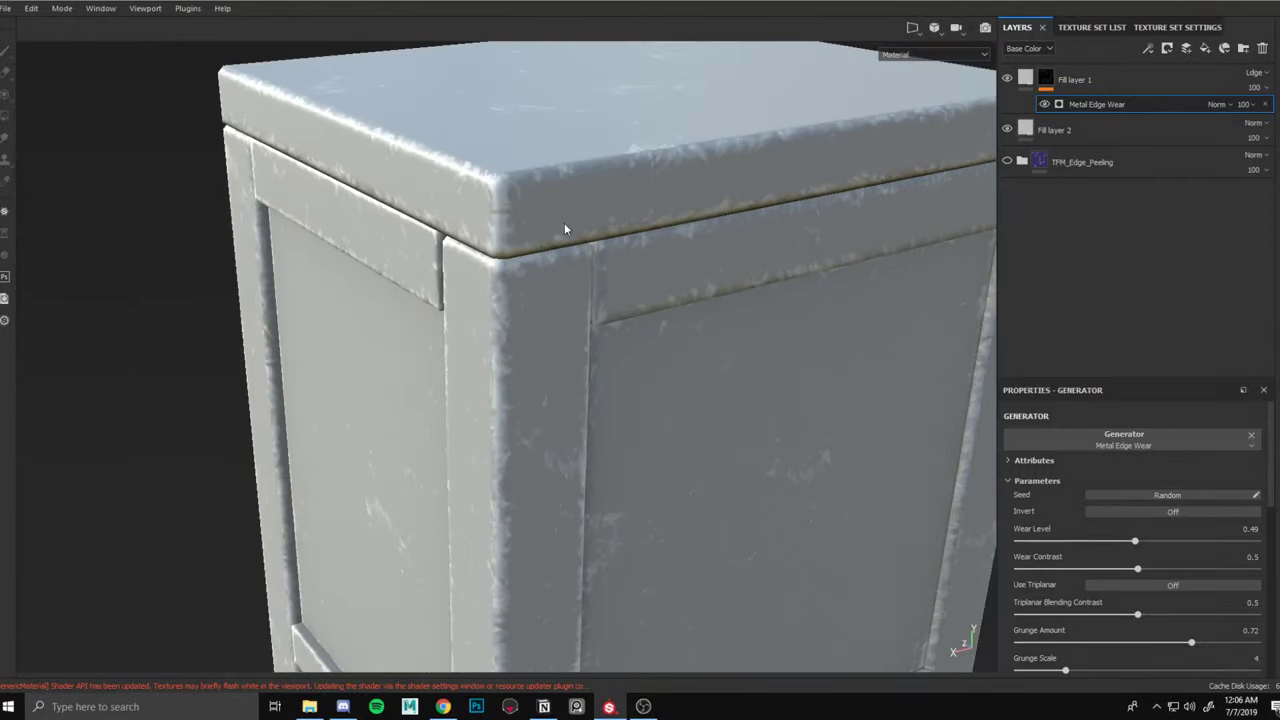
Set the height of Fill layer 1 to -0.0588 so the worn areas are recessed.
click(1025, 79)
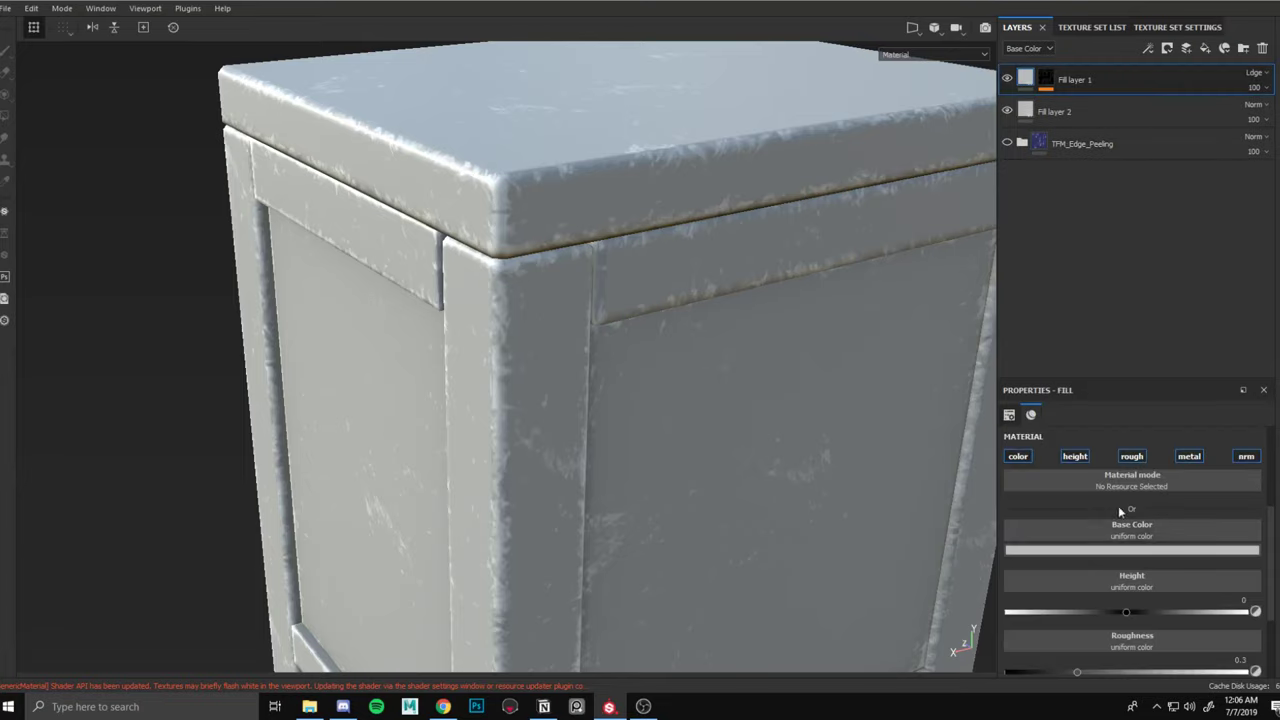
drag(1125, 611, 1119, 612)
alt+drag(642, 310, 617, 254)
alt+middle_drag(617, 254, 606, 154)
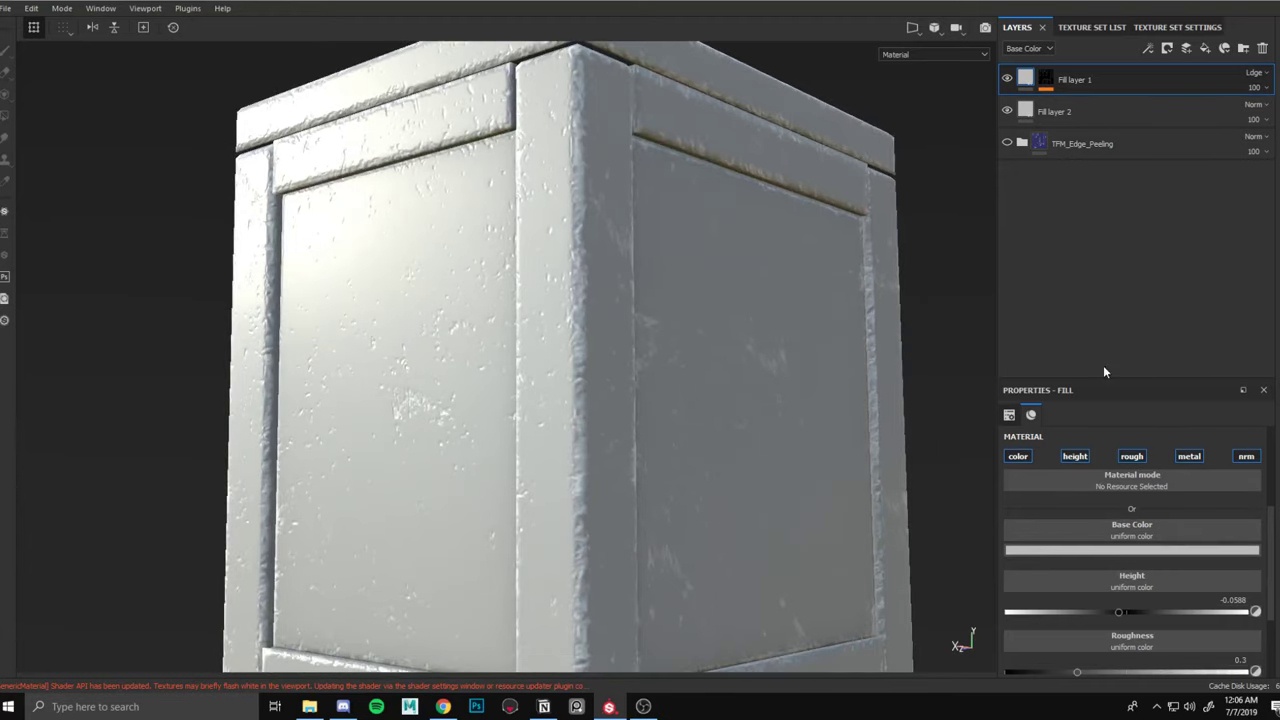
Set the Metal Edge Wear generator's Grunge Amount to 0.6.
click(1050, 80)
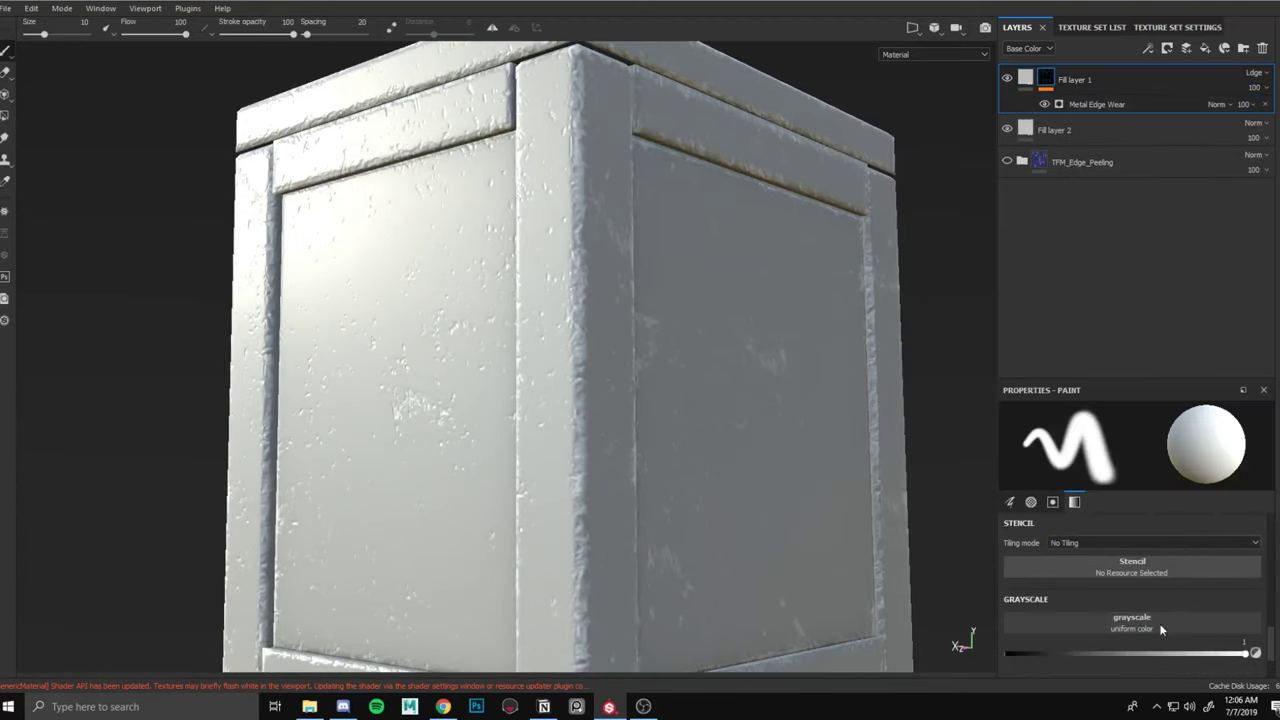
click(1083, 108)
drag(1105, 641, 1010, 642)
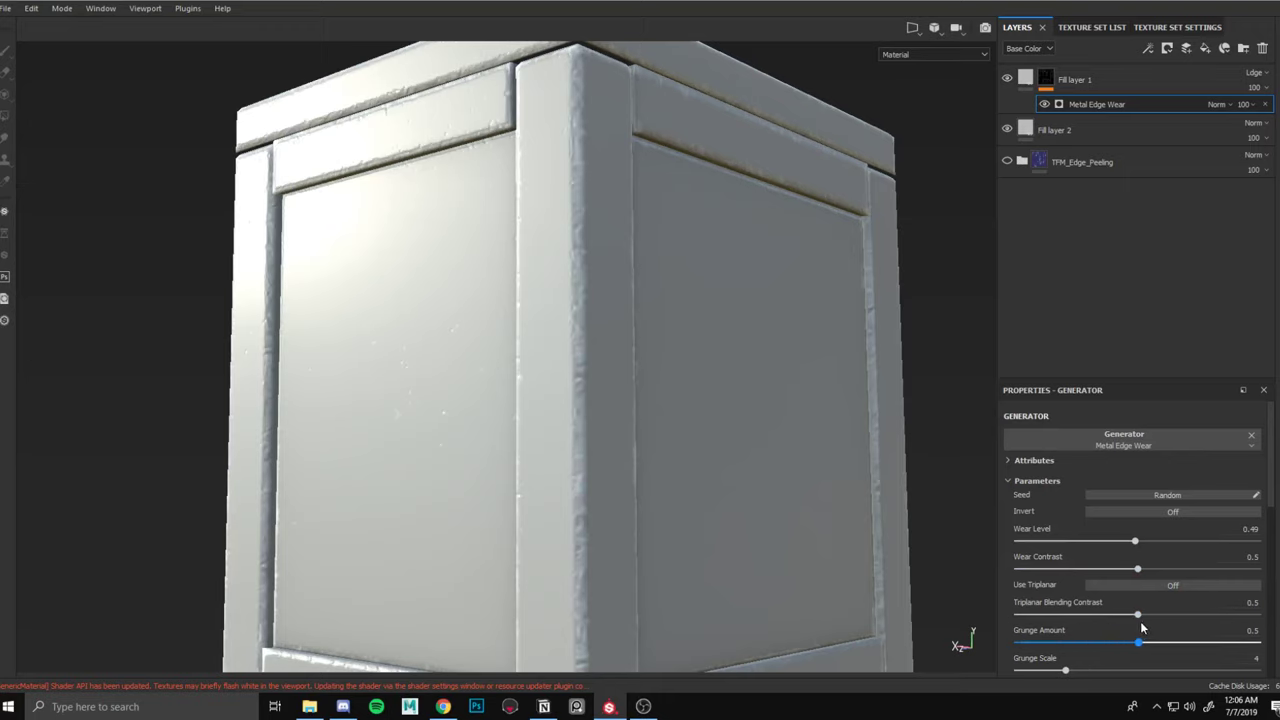
drag(1157, 620, 1160, 622)
Inspect the recessed edge damage on the nightstand's top, legs and side panels from several angles.
alt+drag(575, 140, 603, 217)
alt+middle_drag(603, 217, 650, 296)
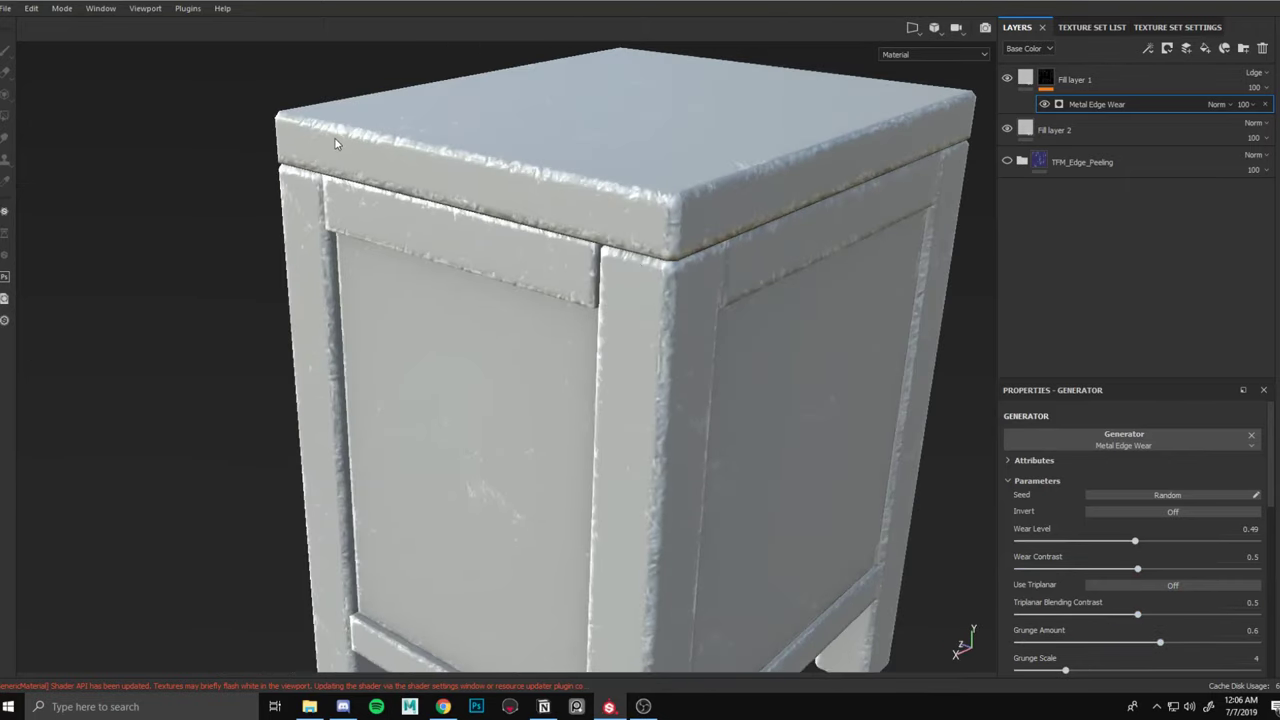
alt+drag(700, 210, 636, 364)
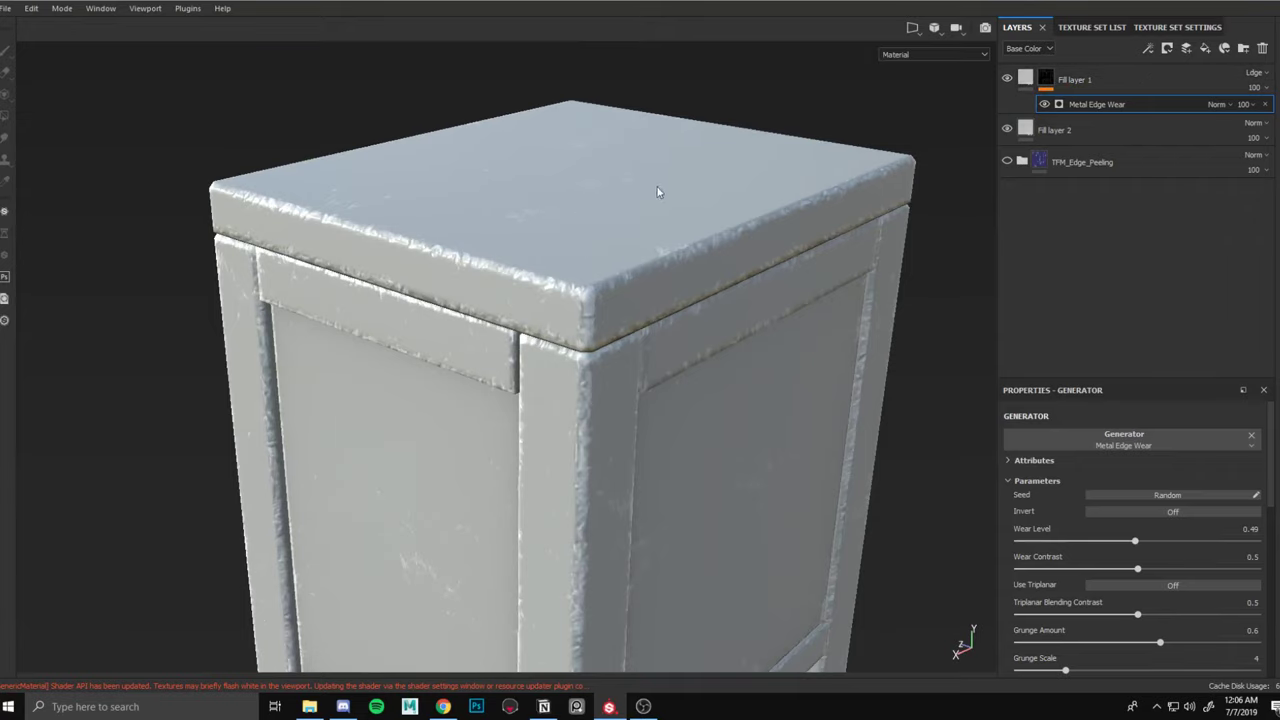
alt+right_drag(657, 191, 580, 250)
alt+middle_drag(580, 250, 620, 177)
alt+drag(665, 290, 608, 252)
alt+middle_drag(608, 252, 649, 253)
alt+drag(649, 260, 608, 264)
alt+middle_drag(608, 262, 585, 213)
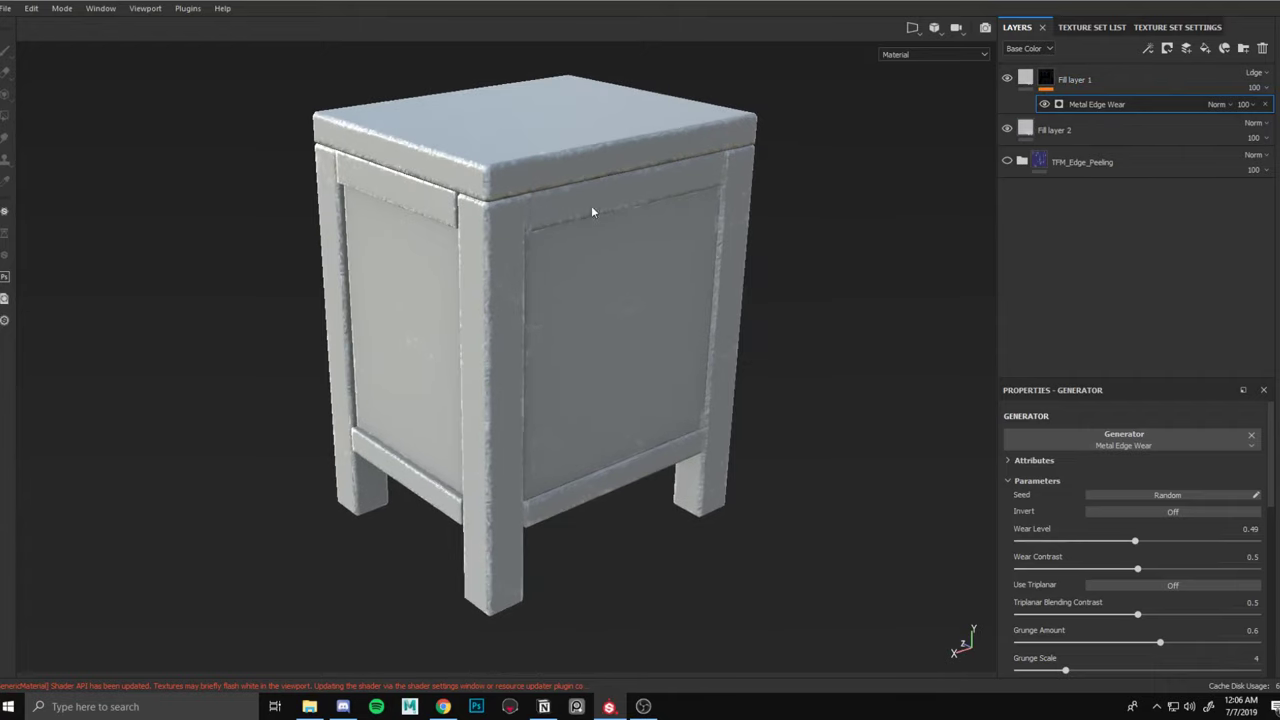
Delete Fill layer 1 and Fill layer 2 from the layer stack.
click(1095, 76)
key(Delete)
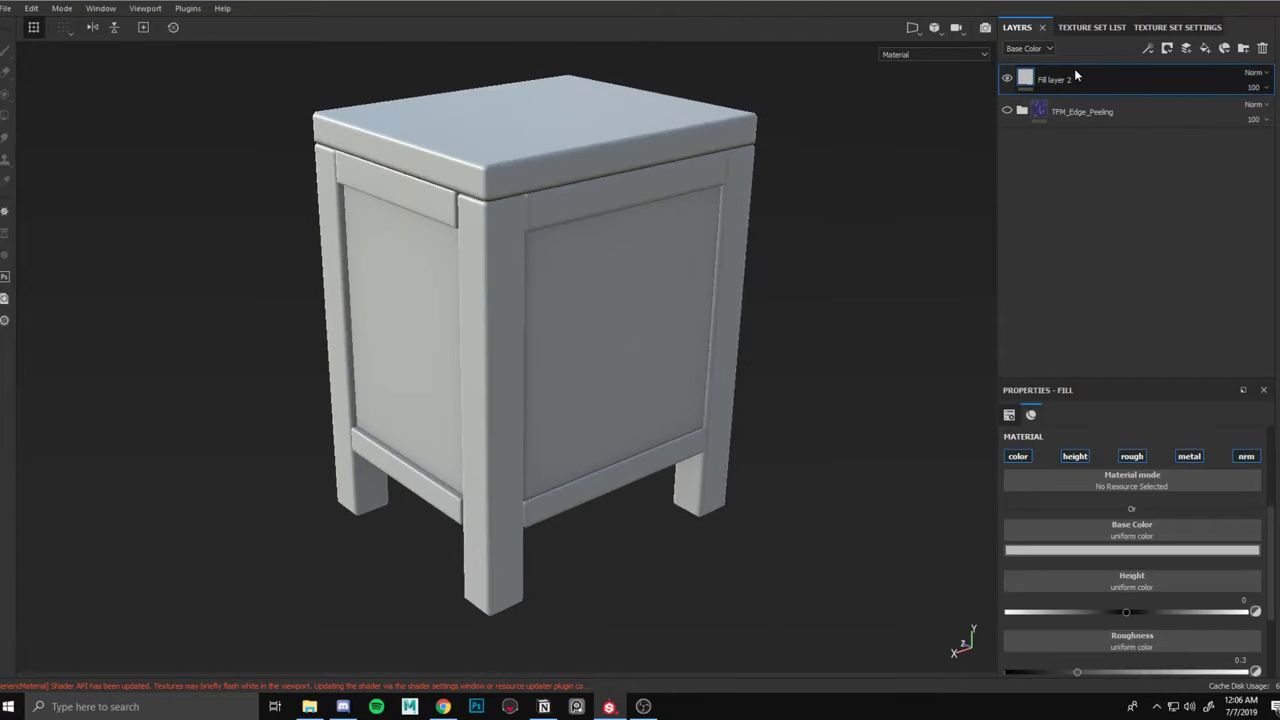
key(Delete)
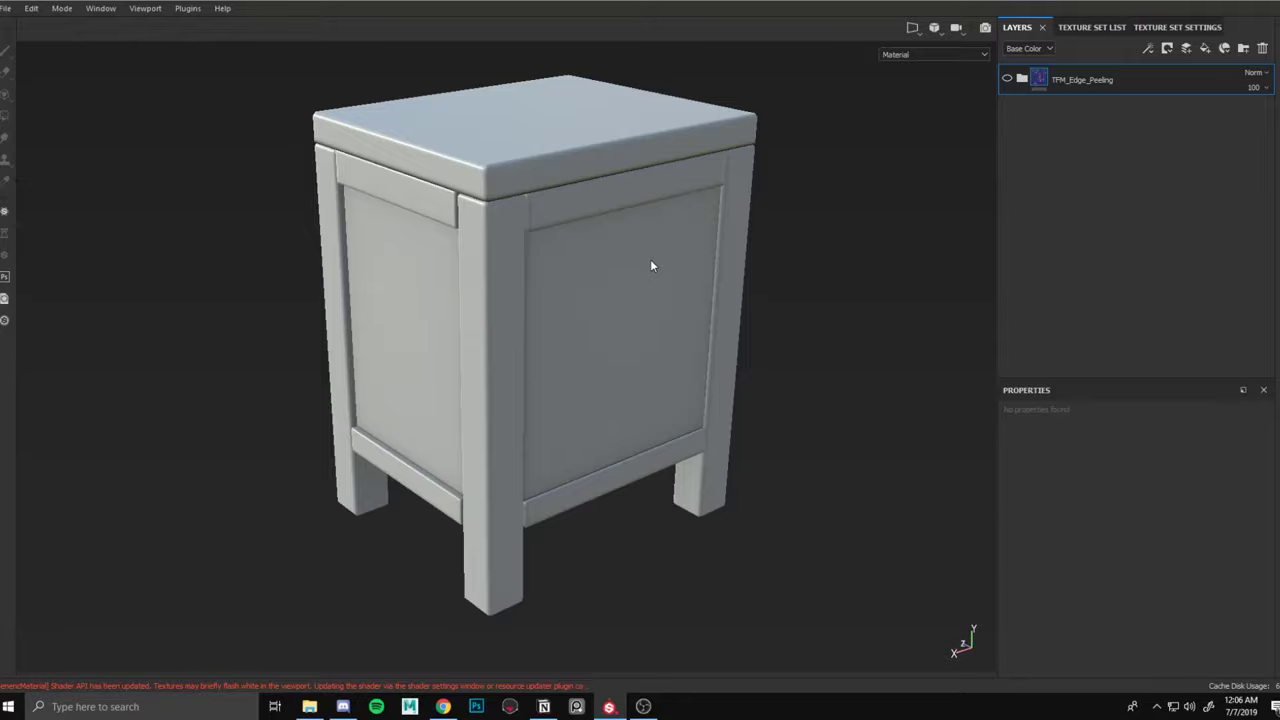
Rotate the environment lighting to brighten the front panel and make the TFM_Edge_Peeling group visible again.
mouse_move(591, 246)
alt+mouse_down()
mouse_move(583, 211)
mouse_move(591, 231)
alt+mouse_up()
shift+right_drag(591, 230, 656, 235)
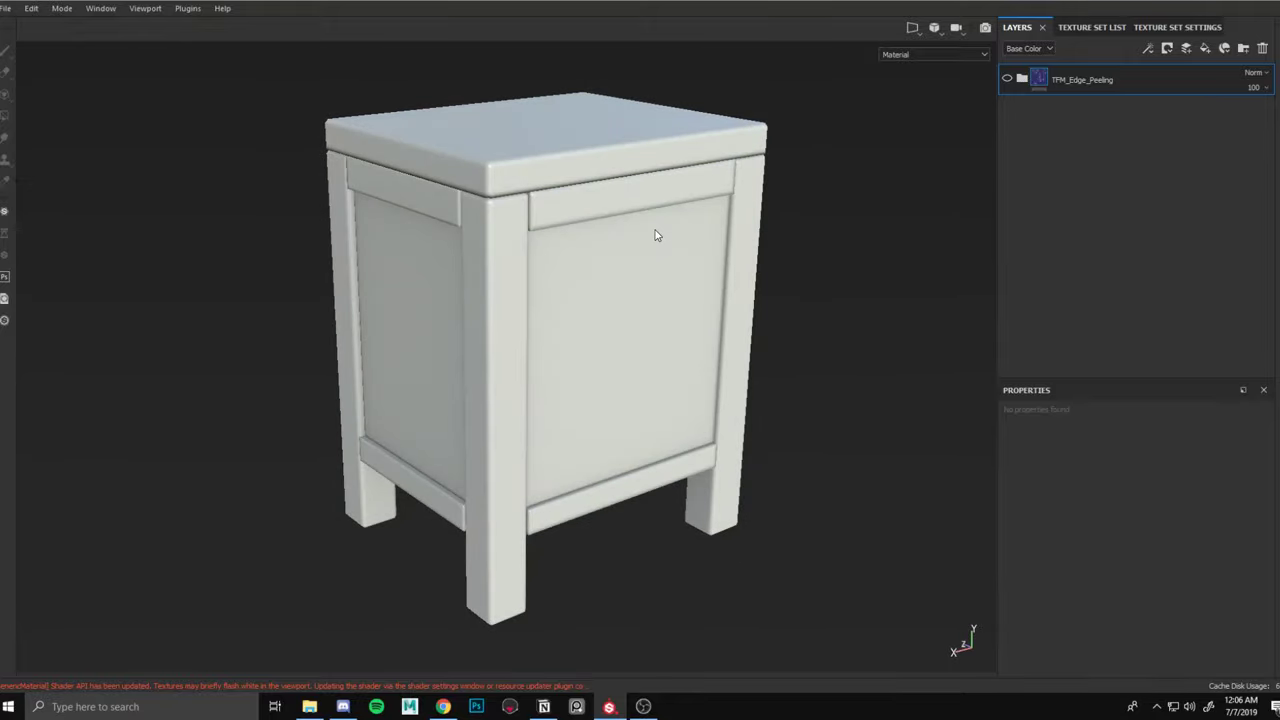
alt+drag(589, 225, 592, 246)
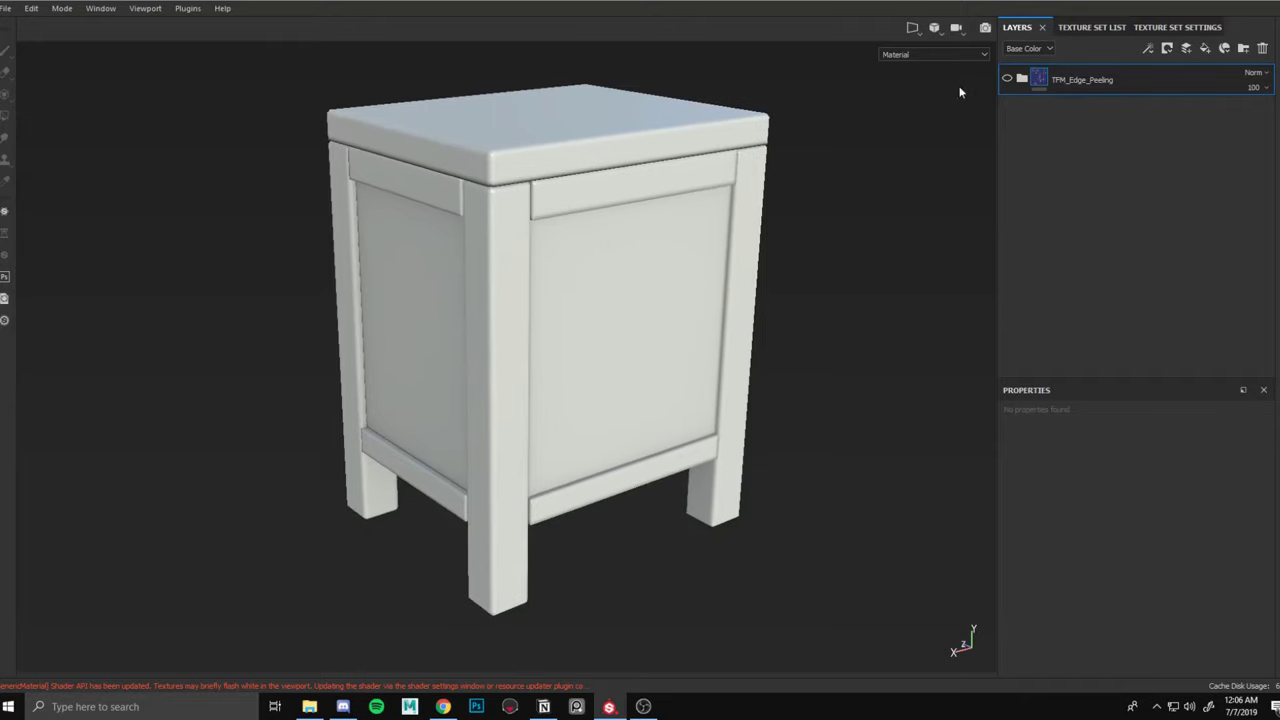
click(1008, 78)
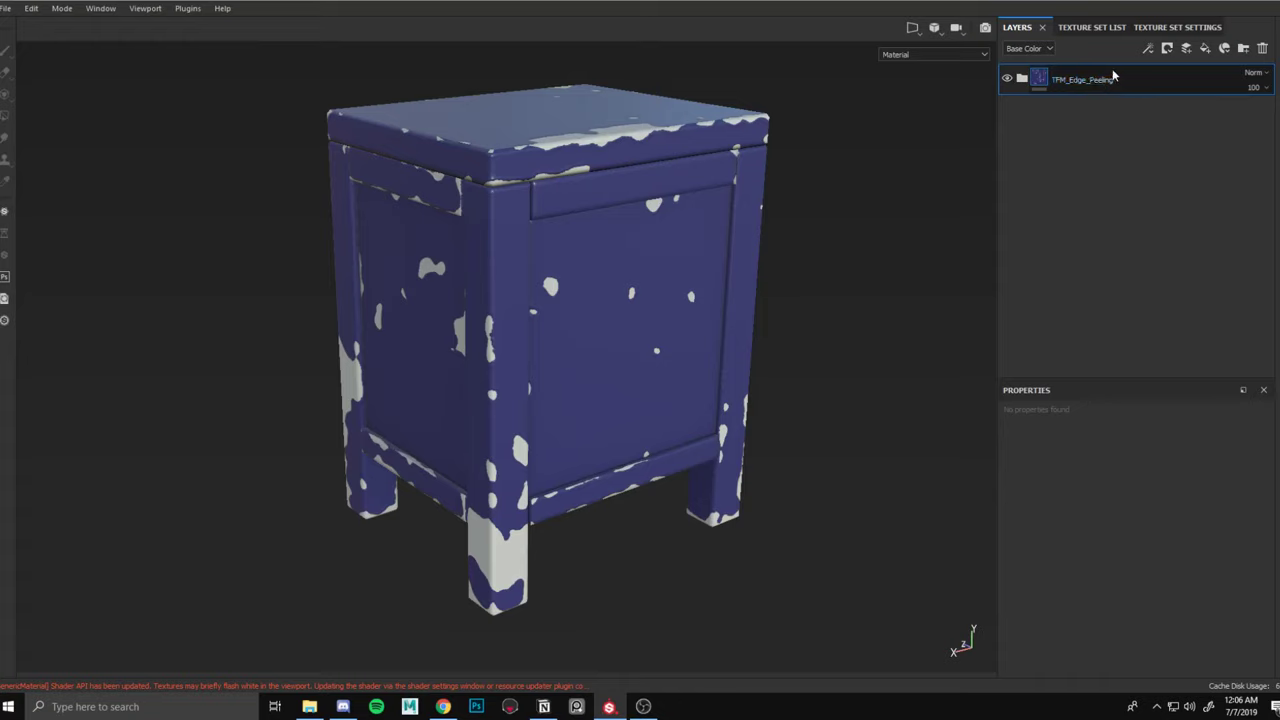
Expand the TFM_Edge_Peeling group, toggle Material Input off and on, and view the contents of Sculpted Edge Generator (Source Height).
click(1023, 82)
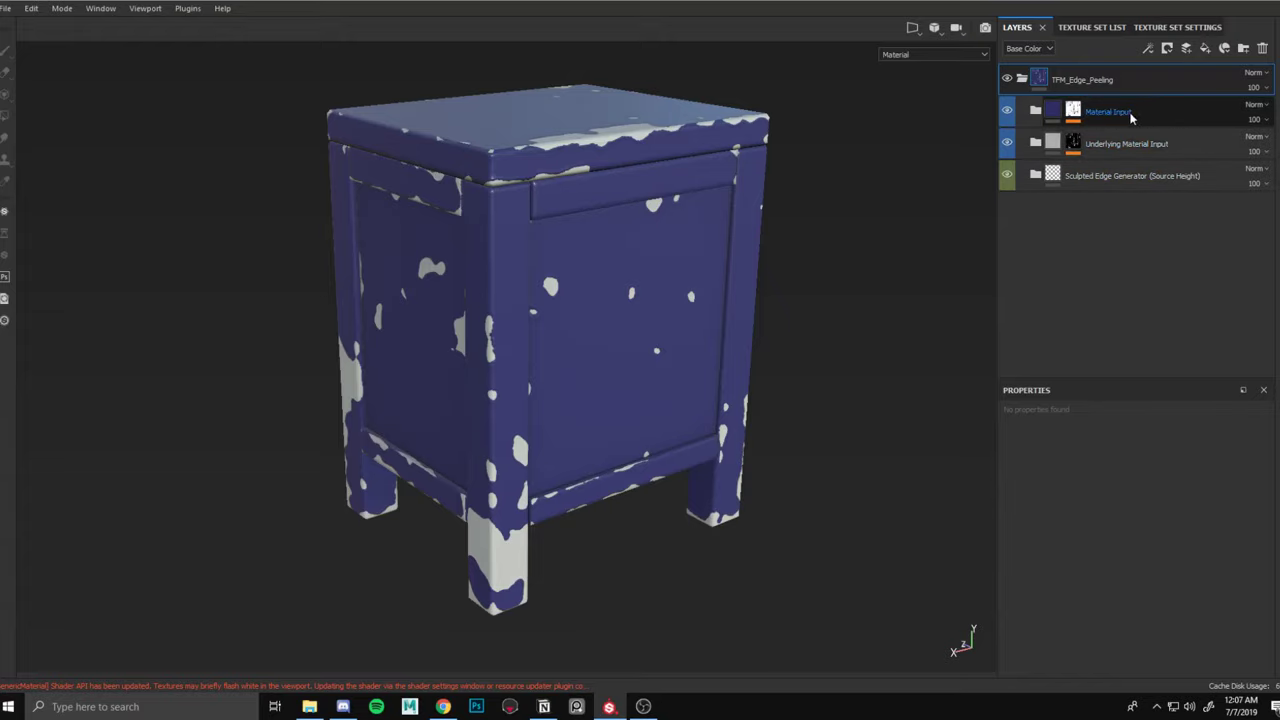
click(1007, 112)
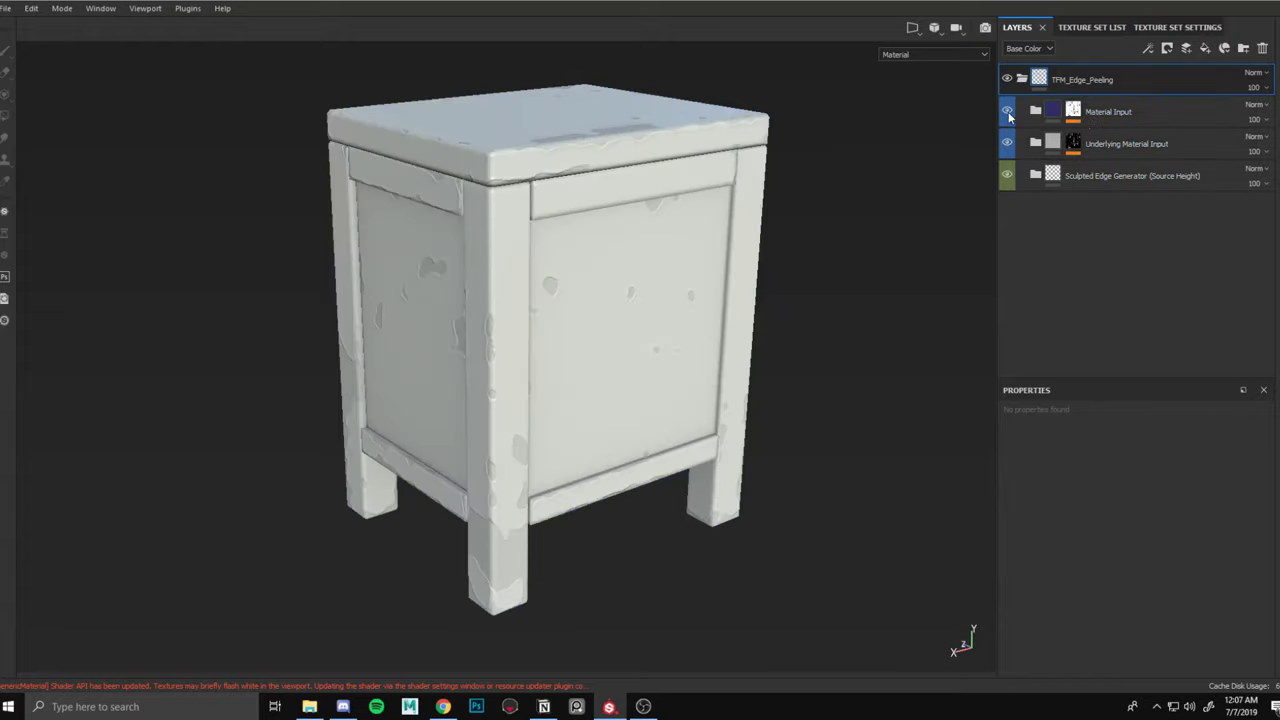
click(1007, 112)
click(1035, 174)
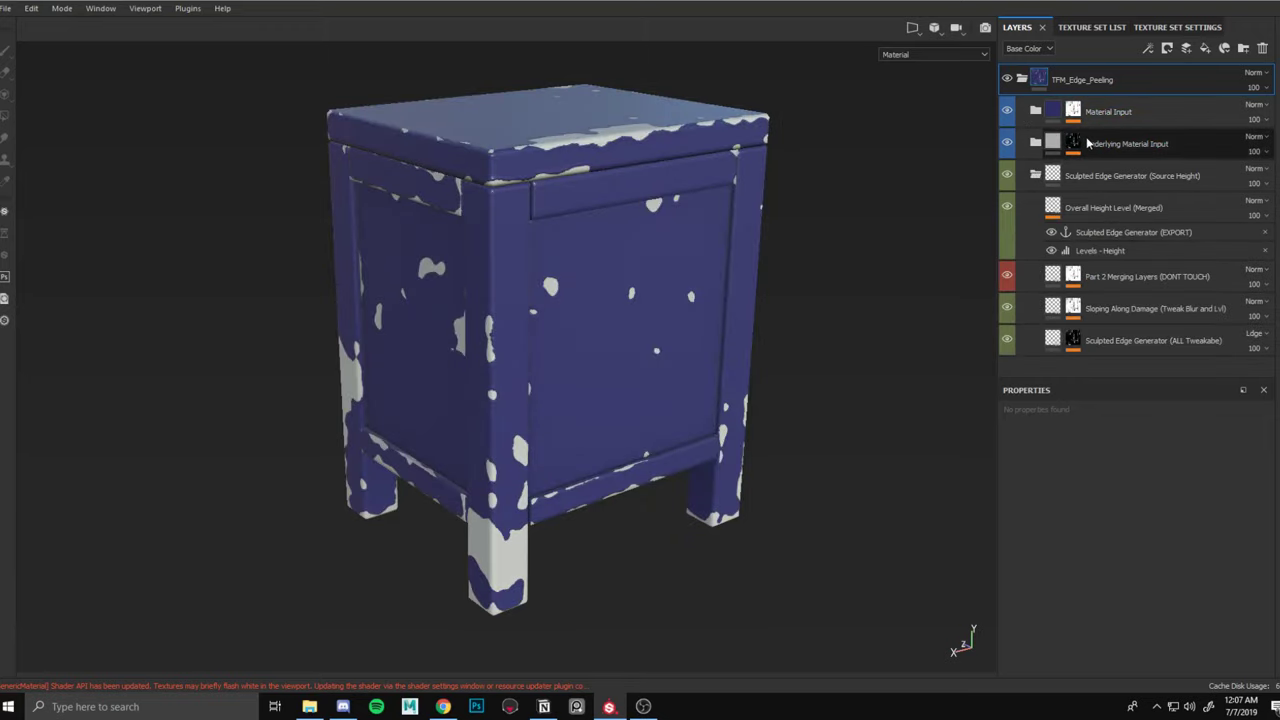
drag(1128, 389, 1128, 580)
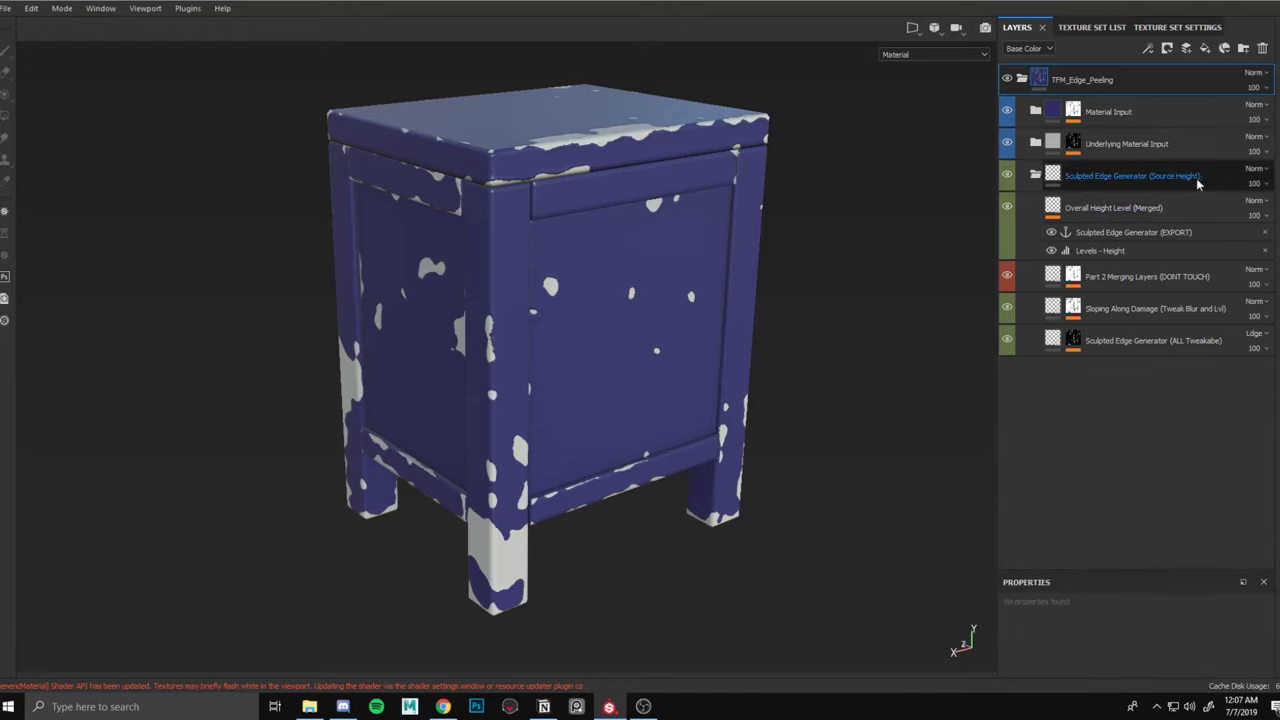
alt+drag(610, 290, 503, 156)
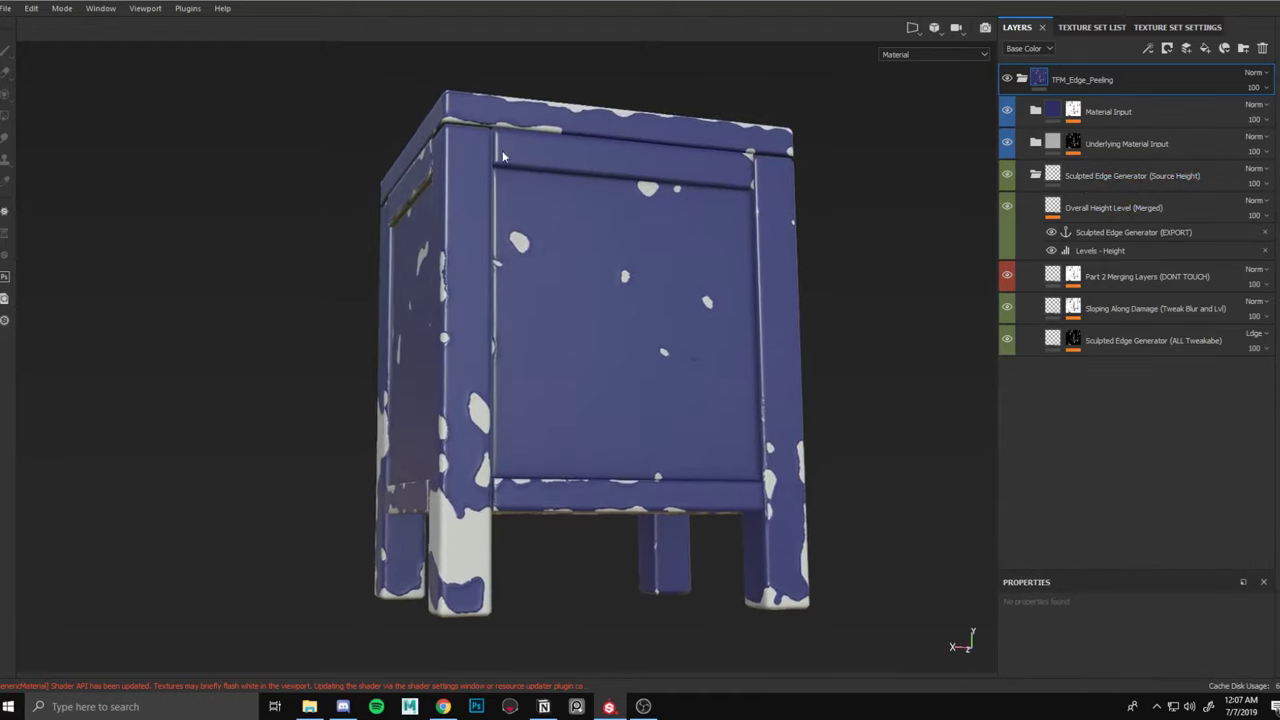
Reveal the mask effects of the Part 2 Merging Layers, Sloping Along Damage and Sculpted Edge Generator (ALL Tweakable) layers.
alt+right_drag(503, 156, 490, 205)
alt+drag(490, 205, 505, 226)
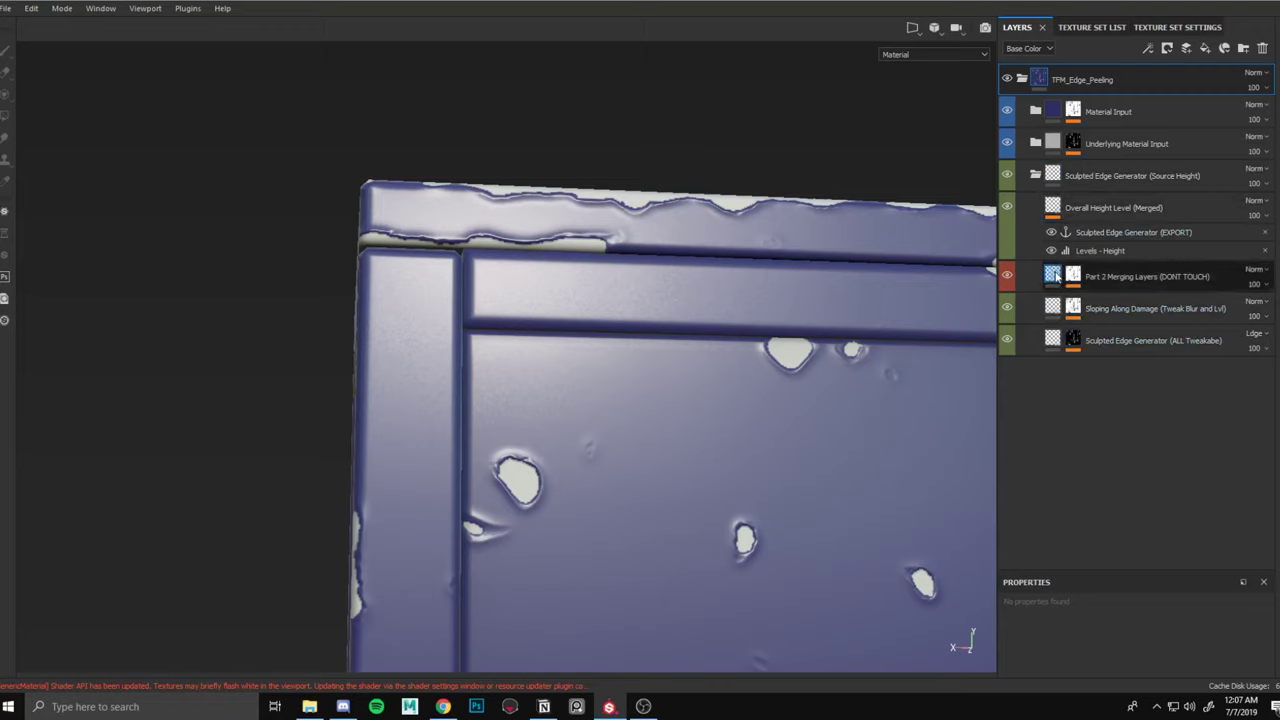
click(1057, 277)
click(1072, 277)
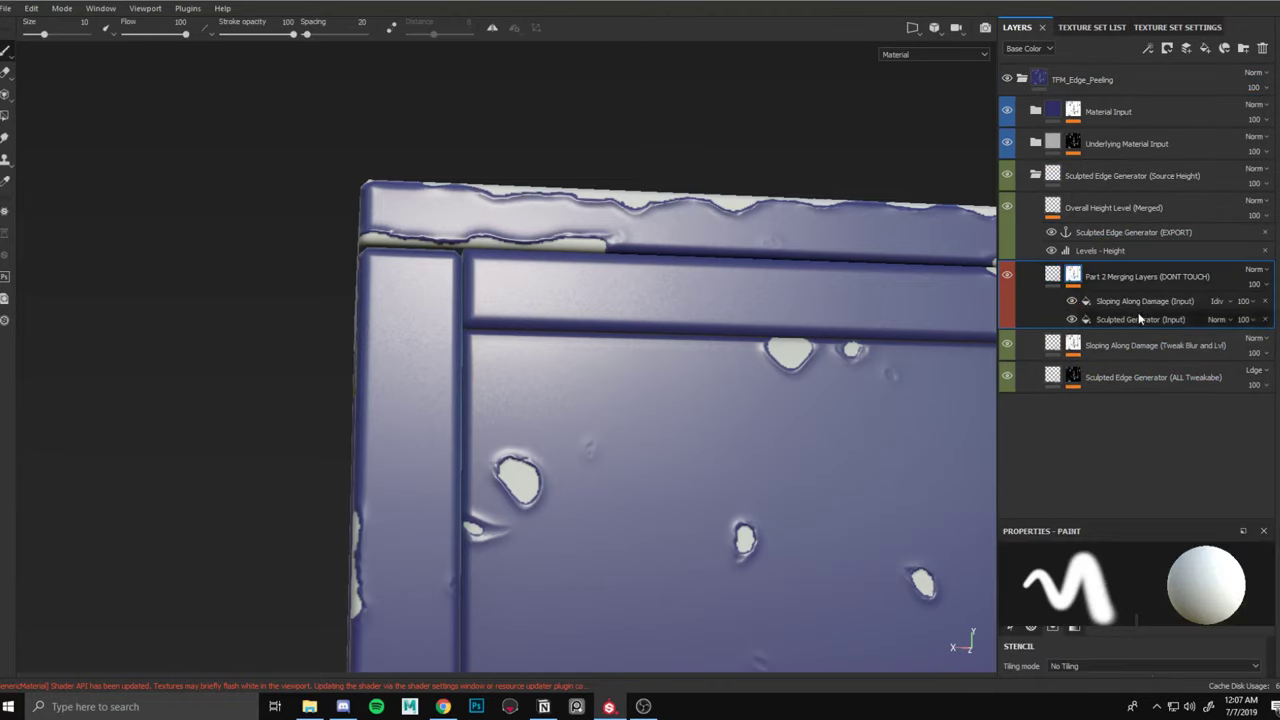
click(1073, 345)
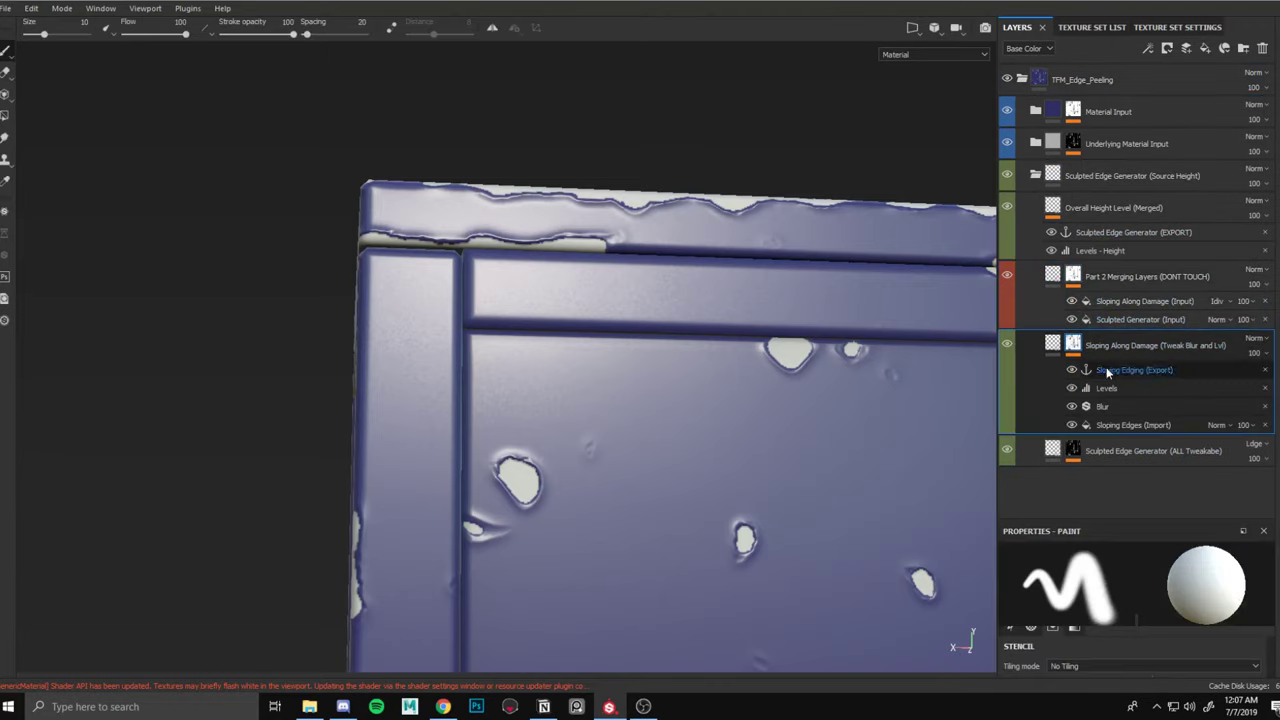
click(1073, 451)
scroll(1134, 416, down, 3)
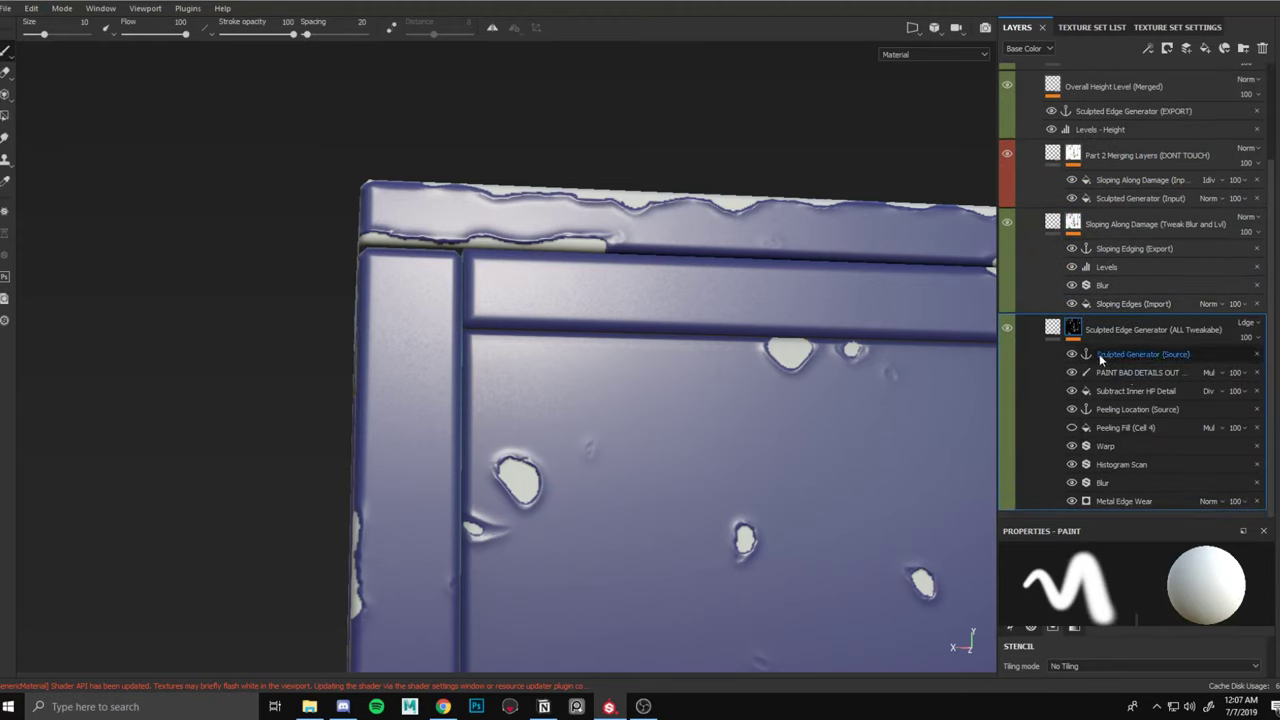
Reduce the brush size to 0.1 and inspect the peeling paint on the nightstand's front leg and panel.
mouse_move(780, 230)
alt+mouse_down()
mouse_move(746, 223)
mouse_move(737, 300)
mouse_move(720, 217)
mouse_move(728, 262)
alt+mouse_up()
alt+middle_drag(431, 283, 577, 291)
scroll(577, 291, up, 5)
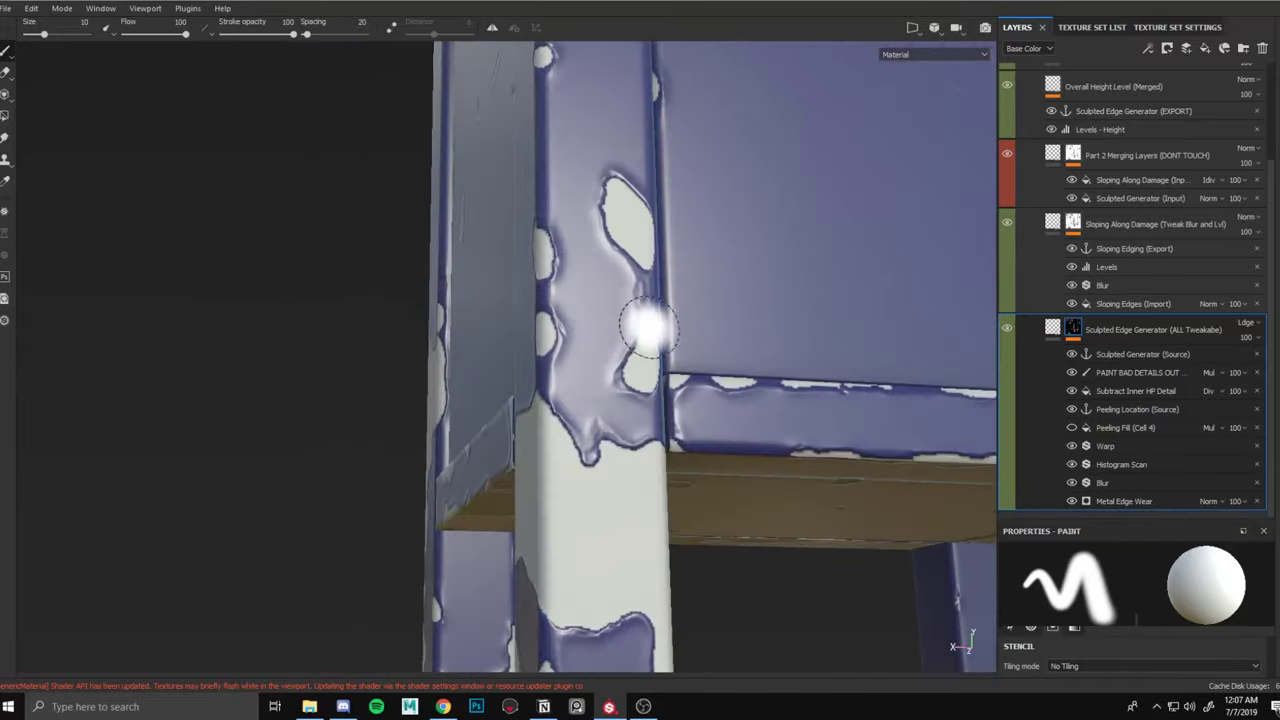
scroll(648, 328, up, 3)
alt+middle_drag(715, 312, 592, 317)
ctrl+right_drag(592, 317, 575, 319)
mouse_move(588, 319)
alt+right_down()
mouse_move(609, 329)
mouse_move(686, 213)
alt+right_up()
alt+middle_drag(686, 213, 543, 334)
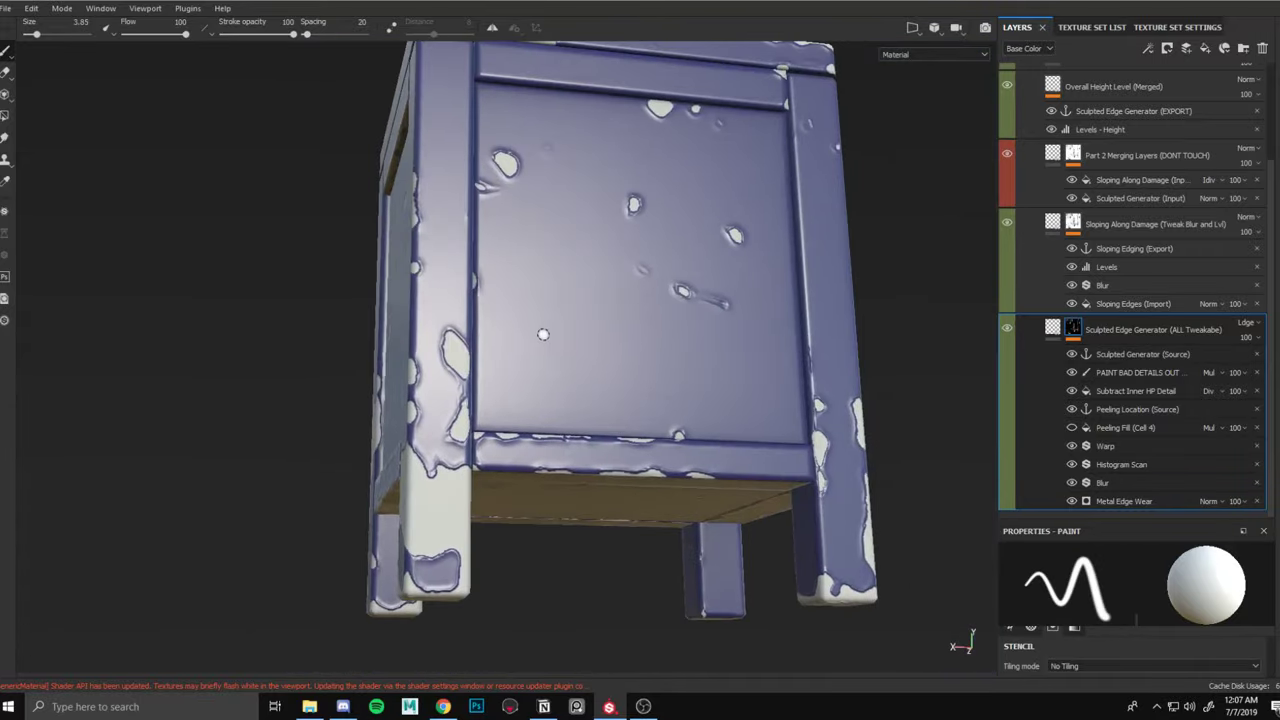
alt+right_drag(543, 334, 583, 268)
alt+drag(583, 268, 591, 297)
mouse_move(591, 297)
alt+right_down()
mouse_move(586, 277)
mouse_move(562, 280)
alt+right_up()
alt+right_drag(562, 280, 612, 308)
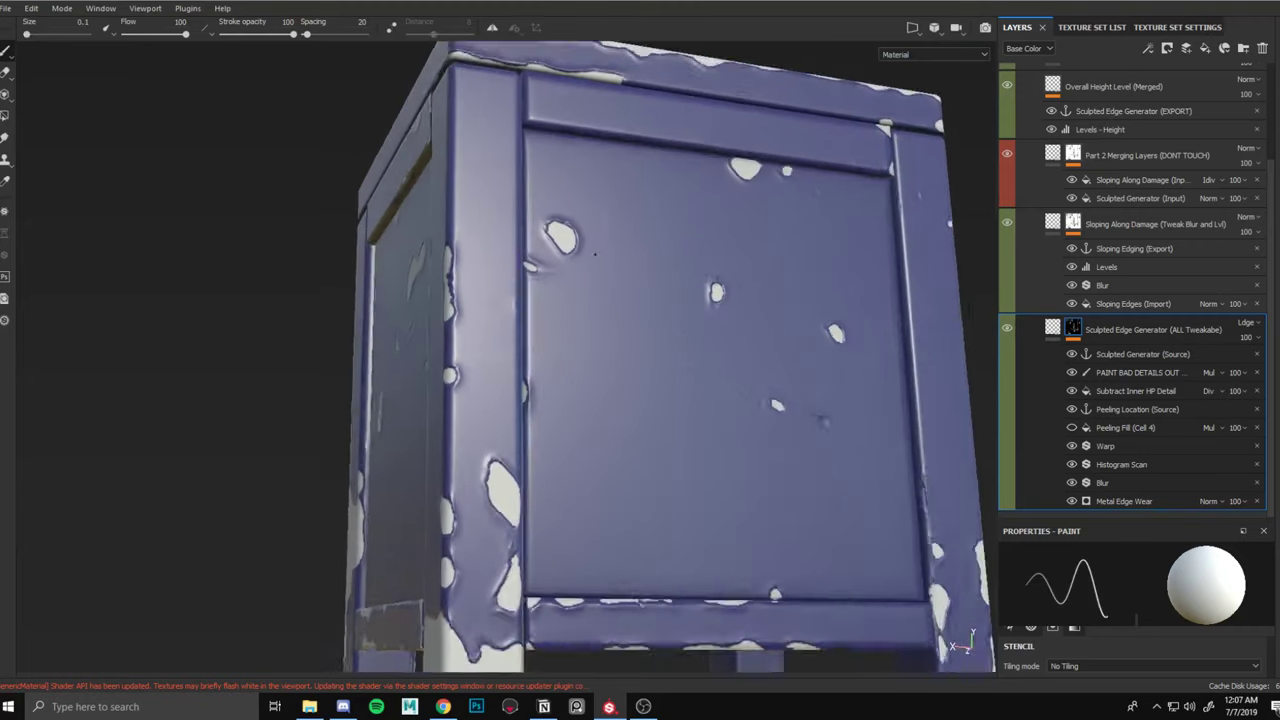
Examine the sculpted peeling edges on the nightstand's corner leg, lower rail and front panel up close and from below.
alt+drag(612, 308, 572, 292)
alt+middle_drag(572, 292, 577, 220)
scroll(577, 219, up, 3)
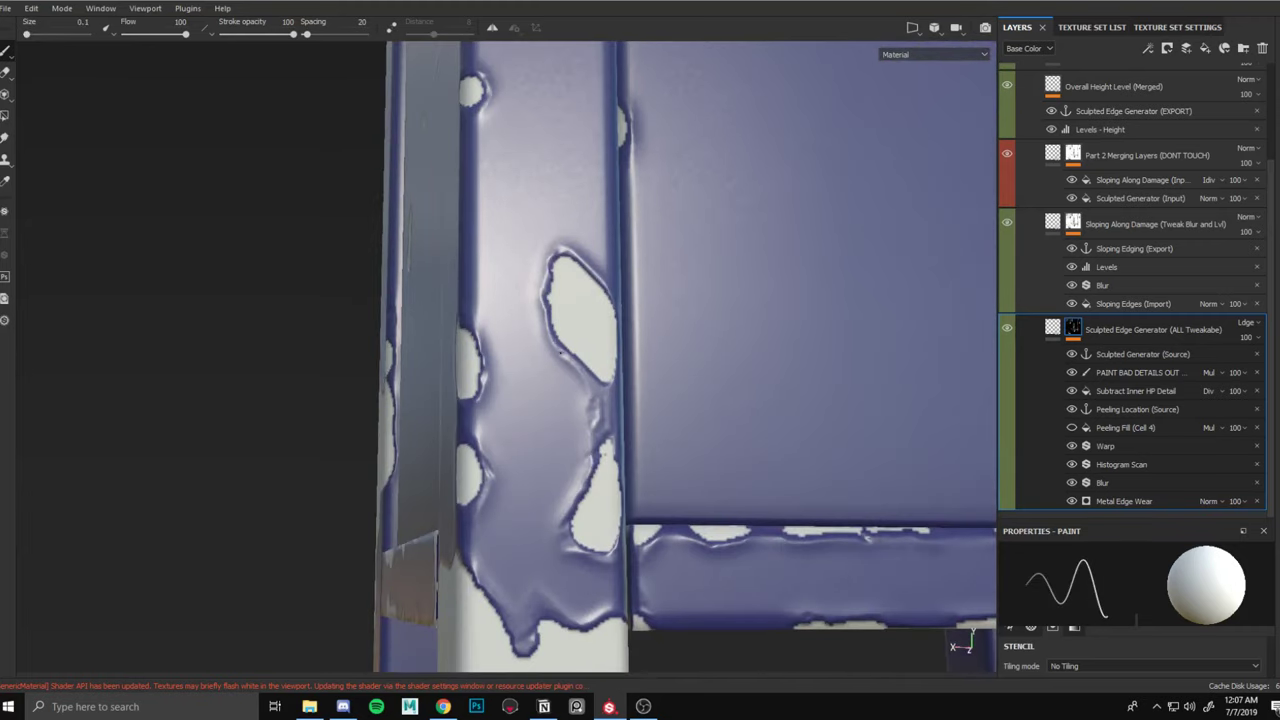
alt+right_drag(648, 405, 634, 269)
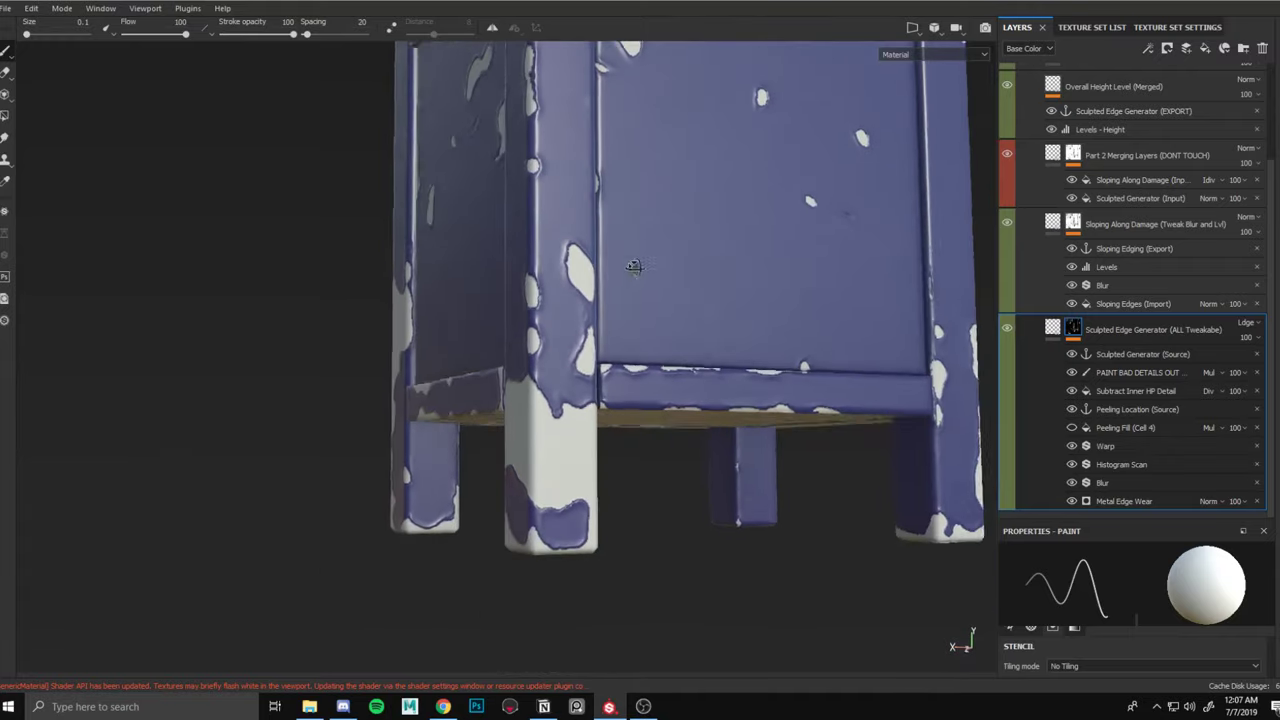
alt+drag(634, 269, 604, 244)
alt+middle_drag(604, 244, 571, 381)
alt+drag(571, 381, 612, 362)
alt+right_drag(612, 362, 672, 264)
alt+middle_drag(672, 264, 642, 298)
alt+drag(642, 298, 612, 310)
alt+middle_drag(600, 80, 580, 220)
alt+drag(580, 220, 650, 165)
alt+middle_drag(650, 160, 652, 260)
alt+drag(649, 260, 664, 278)
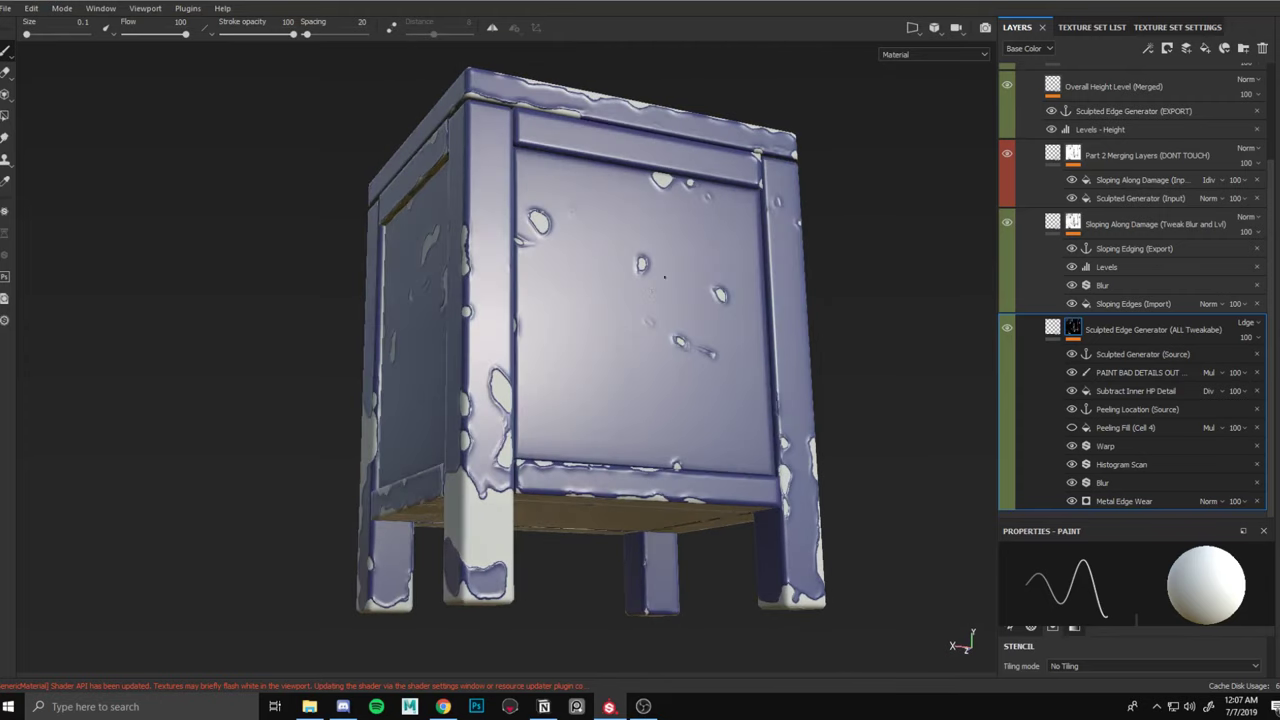
Try a Warp filter intensity of 5.65 in the Sculpted Edge Generator mask and undo it.
click(1105, 446)
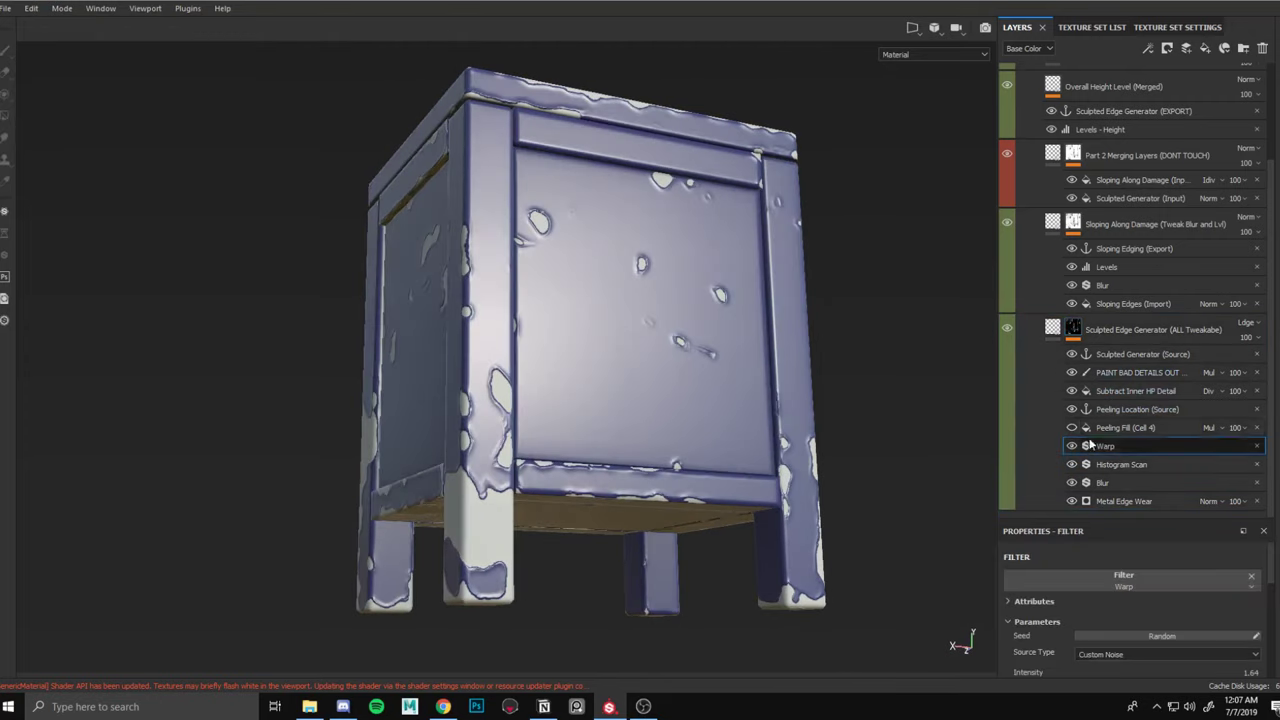
scroll(1115, 622, down, 3)
mouse_move(1054, 582)
mouse_down()
mouse_move(1071, 572)
mouse_move(1053, 574)
mouse_up()
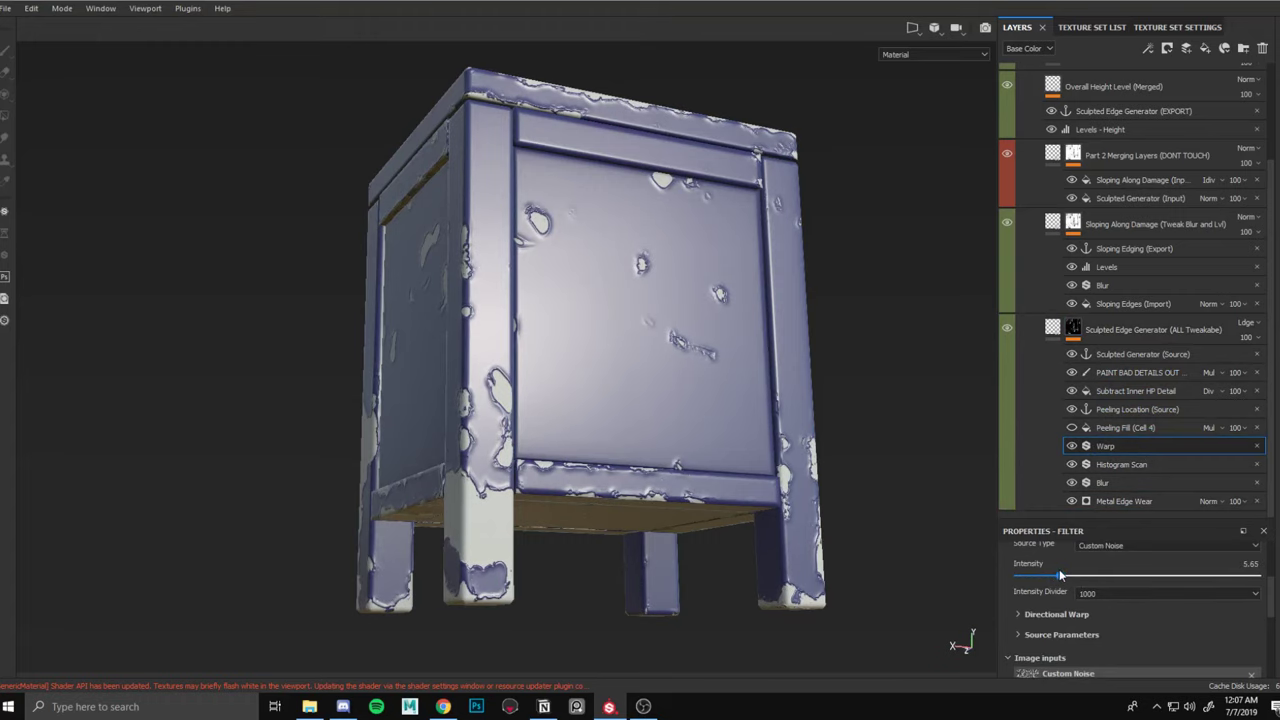
key(ctrl+z)
Show the Peeling Fill (Cell 4) effect and inspect the cellular chipping on the lower legs.
alt+right_drag(660, 400, 580, 430)
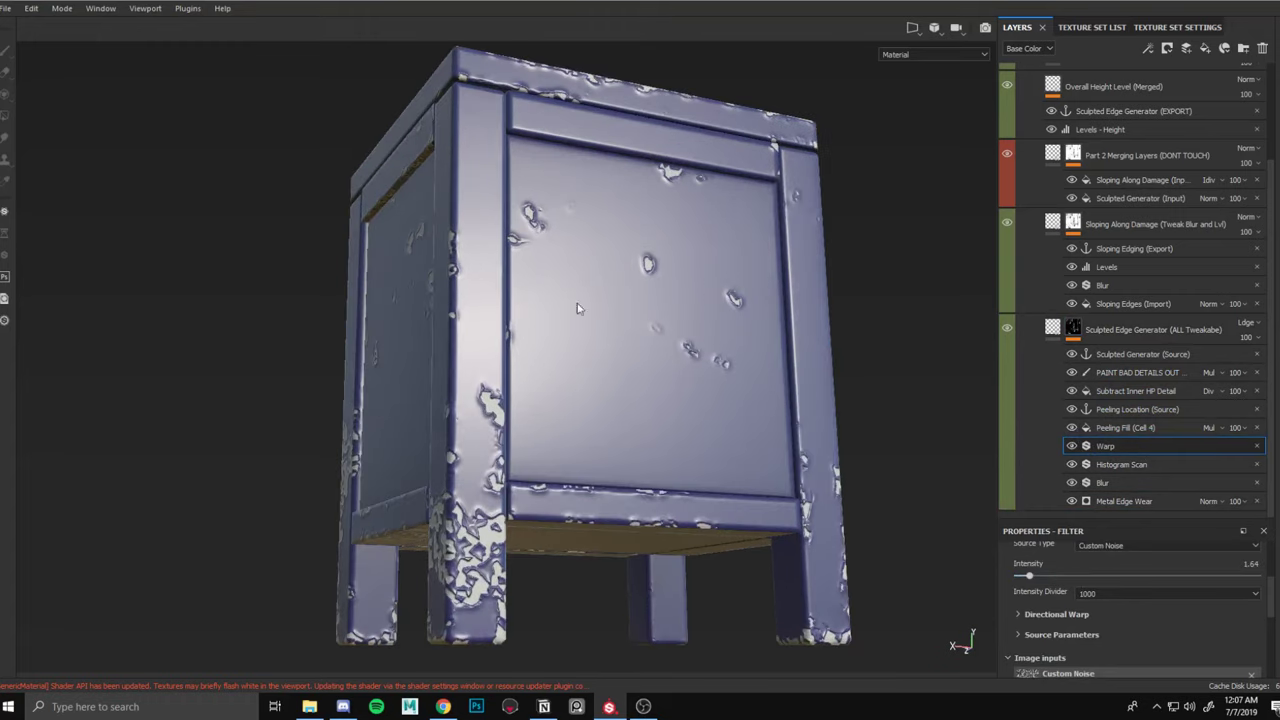
alt+middle_drag(554, 443, 580, 300)
alt+right_drag(580, 300, 532, 368)
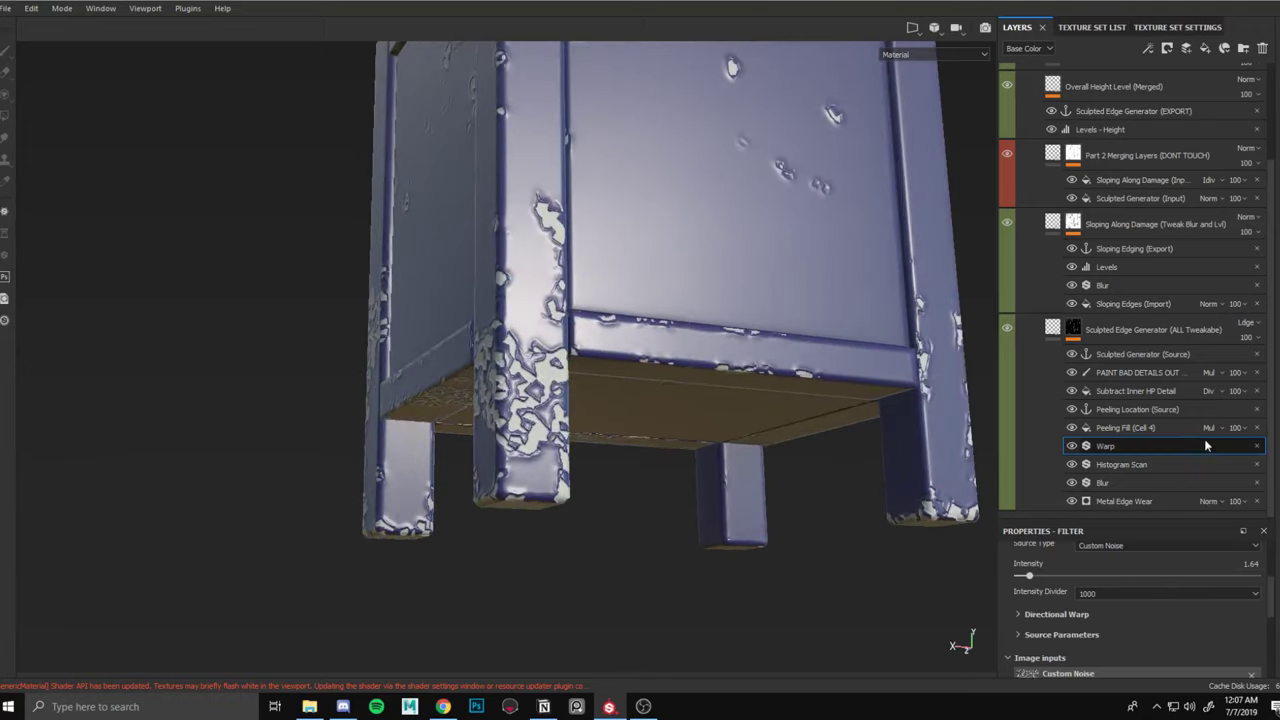
click(1240, 428)
mouse_move(1270, 452)
mouse_down()
mouse_move(1257, 453)
mouse_move(1278, 455)
mouse_up()
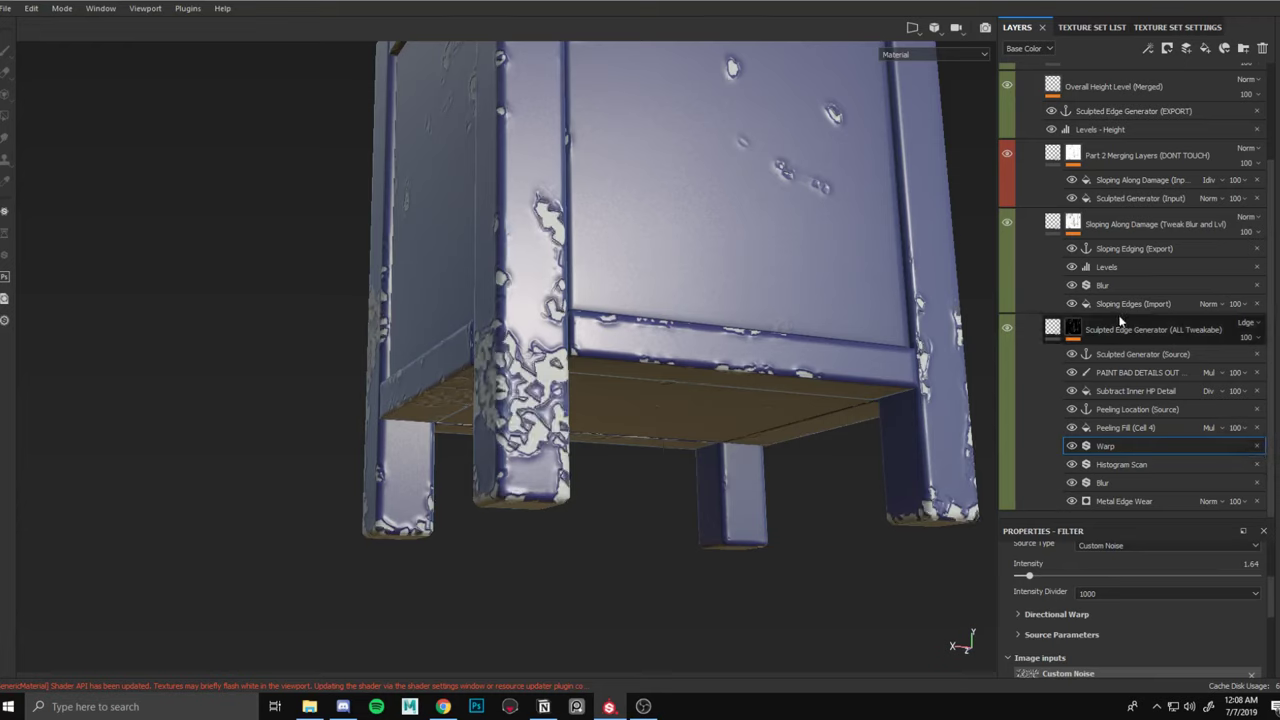
Hide the Overall Height Level, Part 2 Merging Layers and Sloping Along Damage layers, plus the Peeling Fill (Cell 4) effect.
click(1145, 502)
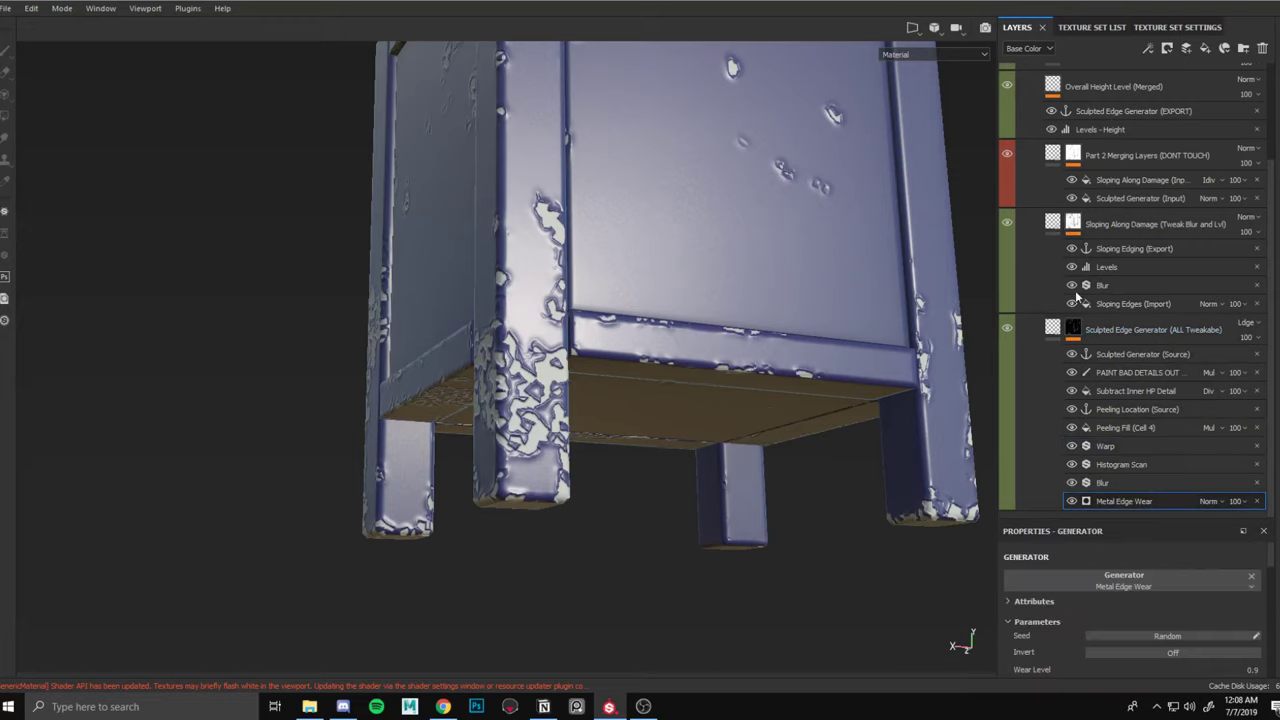
scroll(1018, 190, up, 1)
scroll(1060, 280, down, 1)
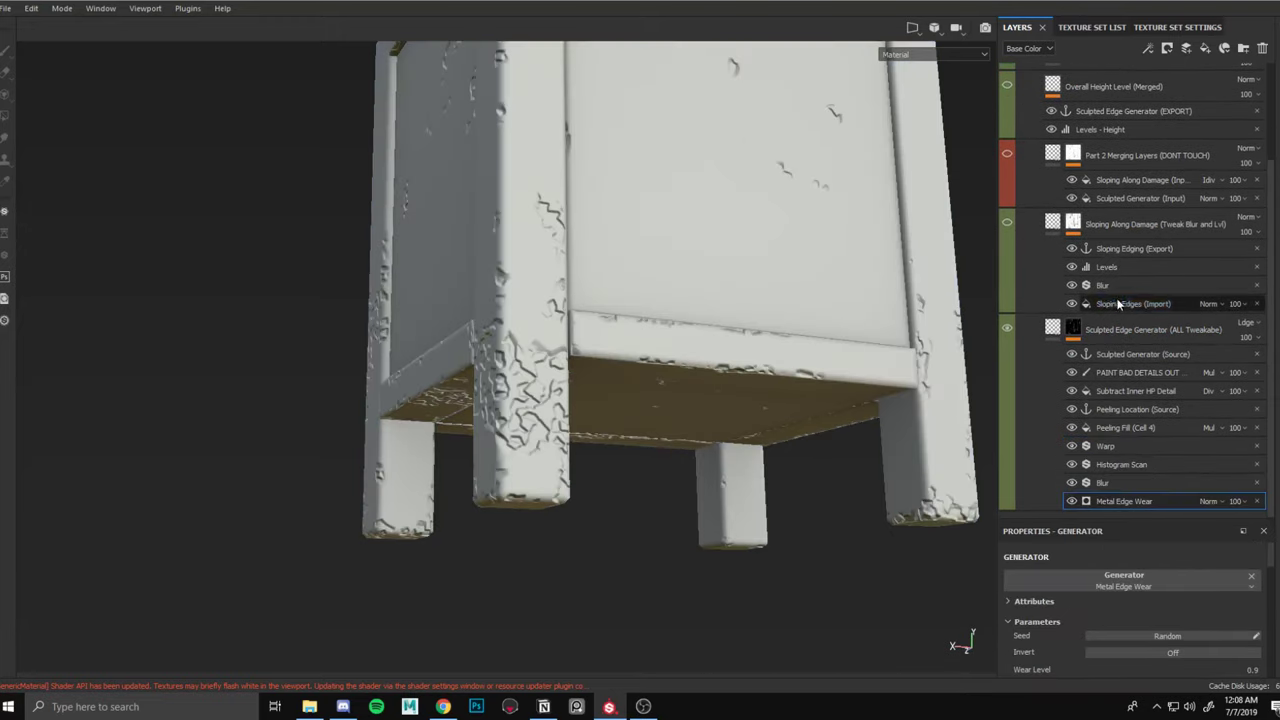
scroll(708, 278, down, 1)
alt+drag(751, 217, 766, 311)
alt+middle_drag(766, 311, 742, 275)
click(1071, 427)
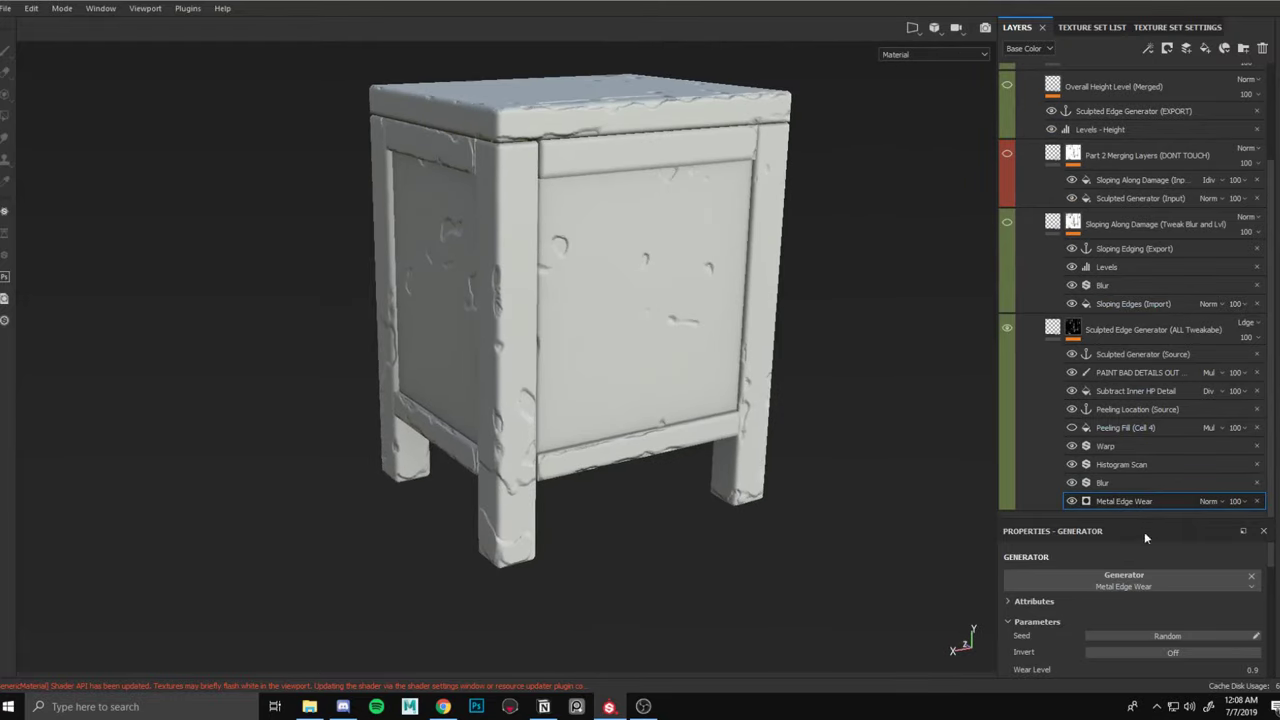
Enlarge the properties area to review the Metal Edge Wear generator's parameters, and restore its size after selecting the Sculpted Edge Generator mask.
scroll(1146, 538, down, 4)
drag(1140, 517, 1144, 335)
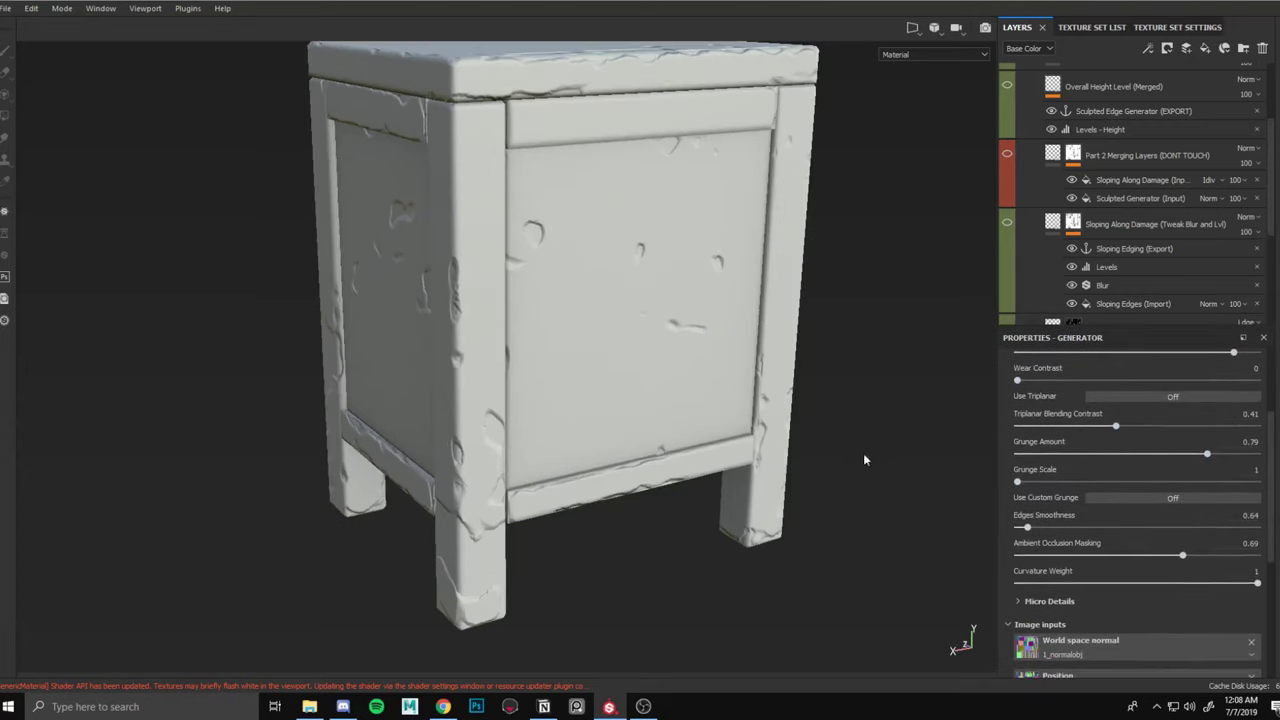
scroll(1107, 460, up, 4)
alt+middle_drag(832, 377, 812, 396)
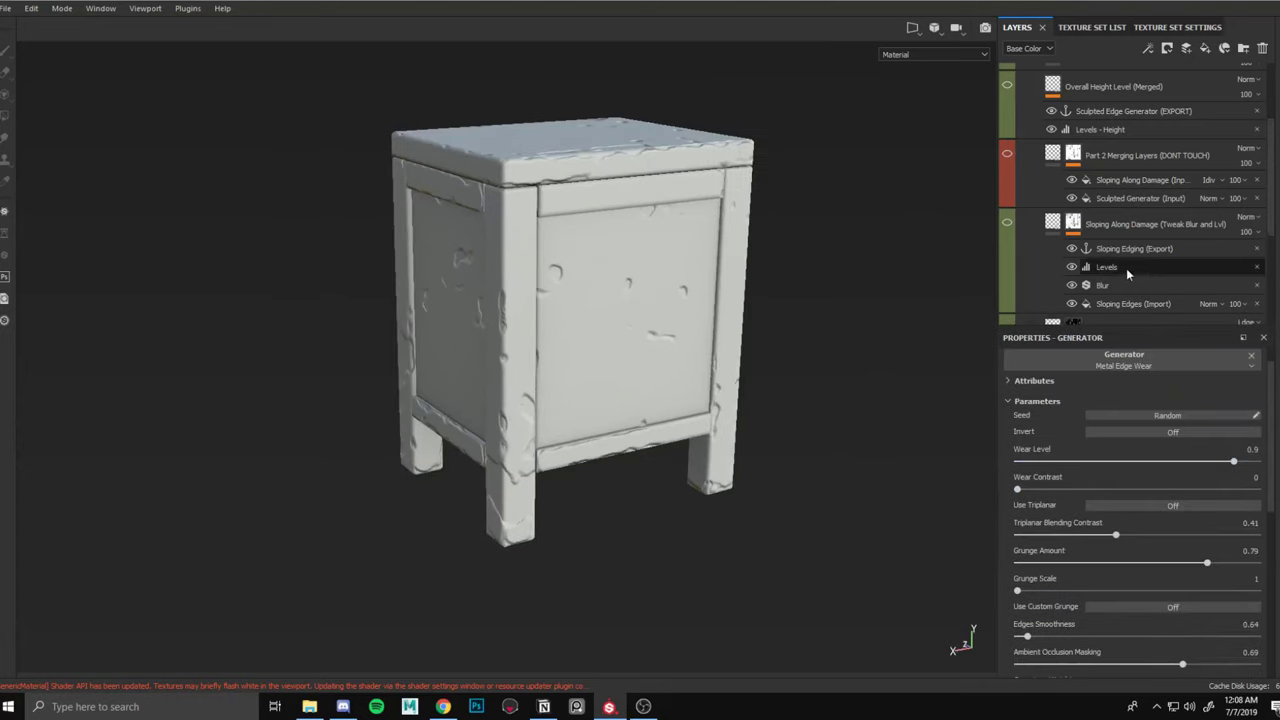
click(1127, 323)
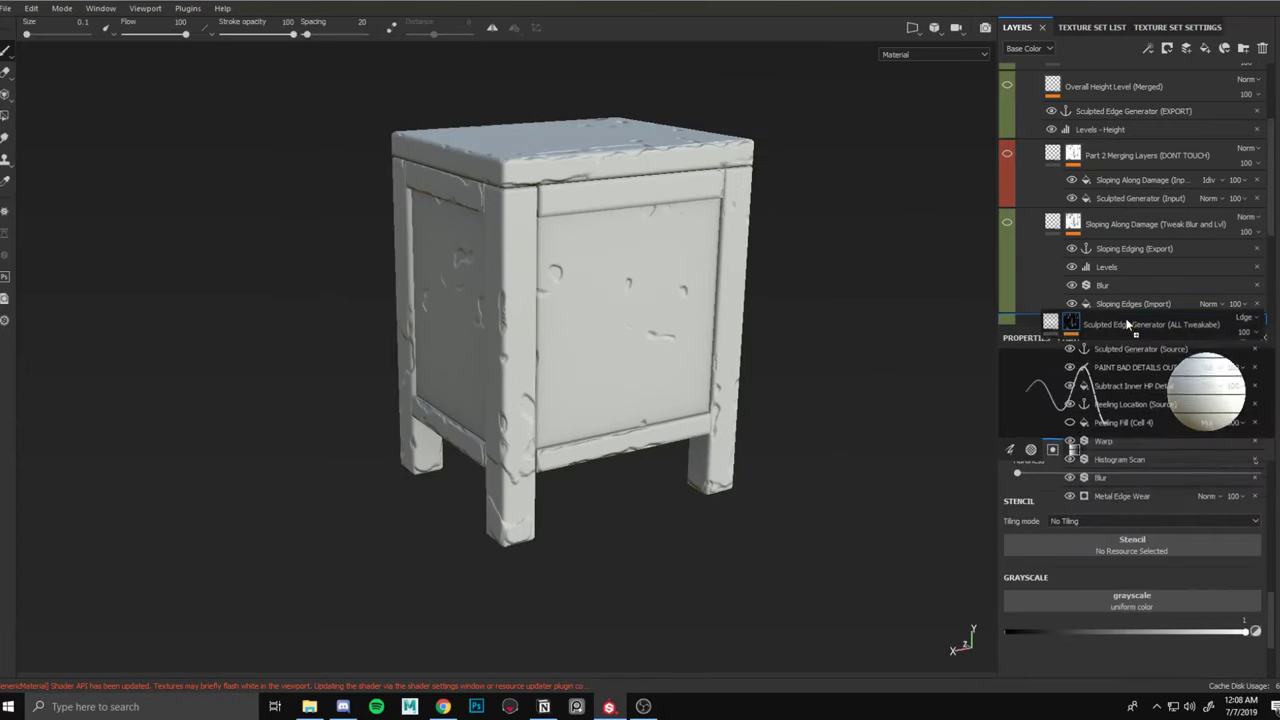
drag(1127, 325, 1130, 518)
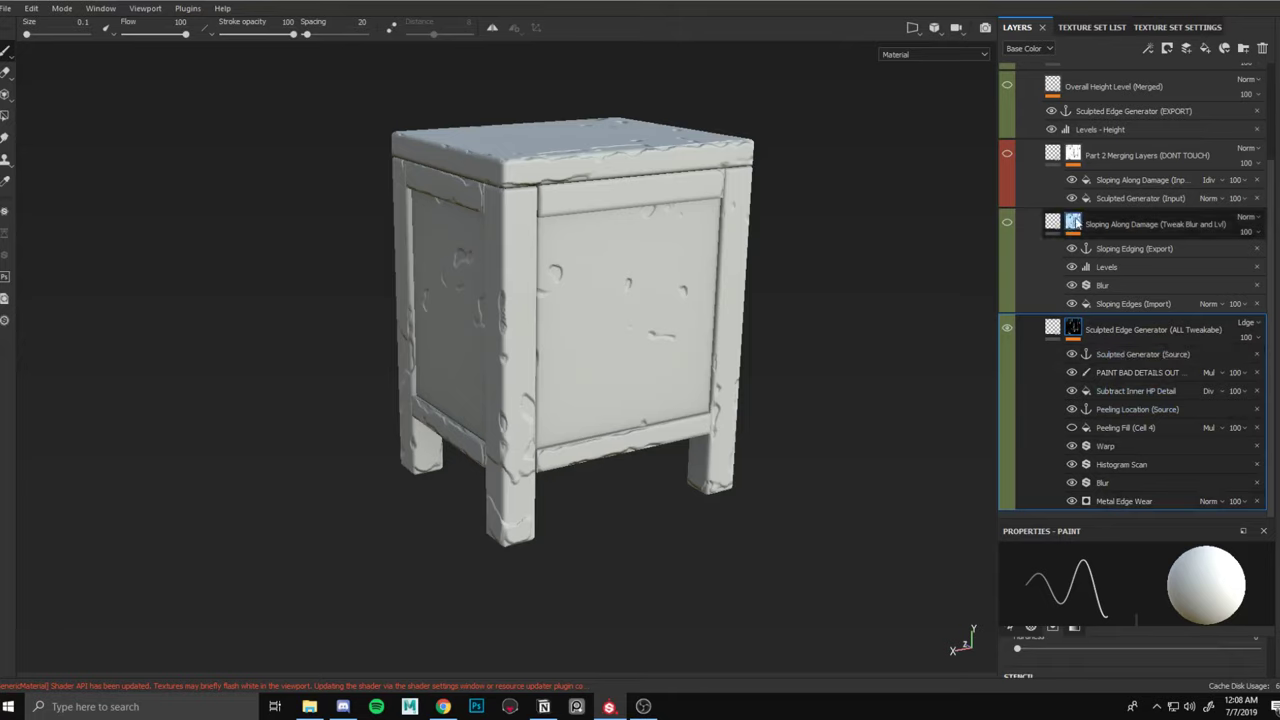
Review the TFM_Edge_Peeling layer stack from the material inputs to the mask effects and view the nightstand from below.
scroll(1124, 257, up, 3)
scroll(1122, 252, down, 3)
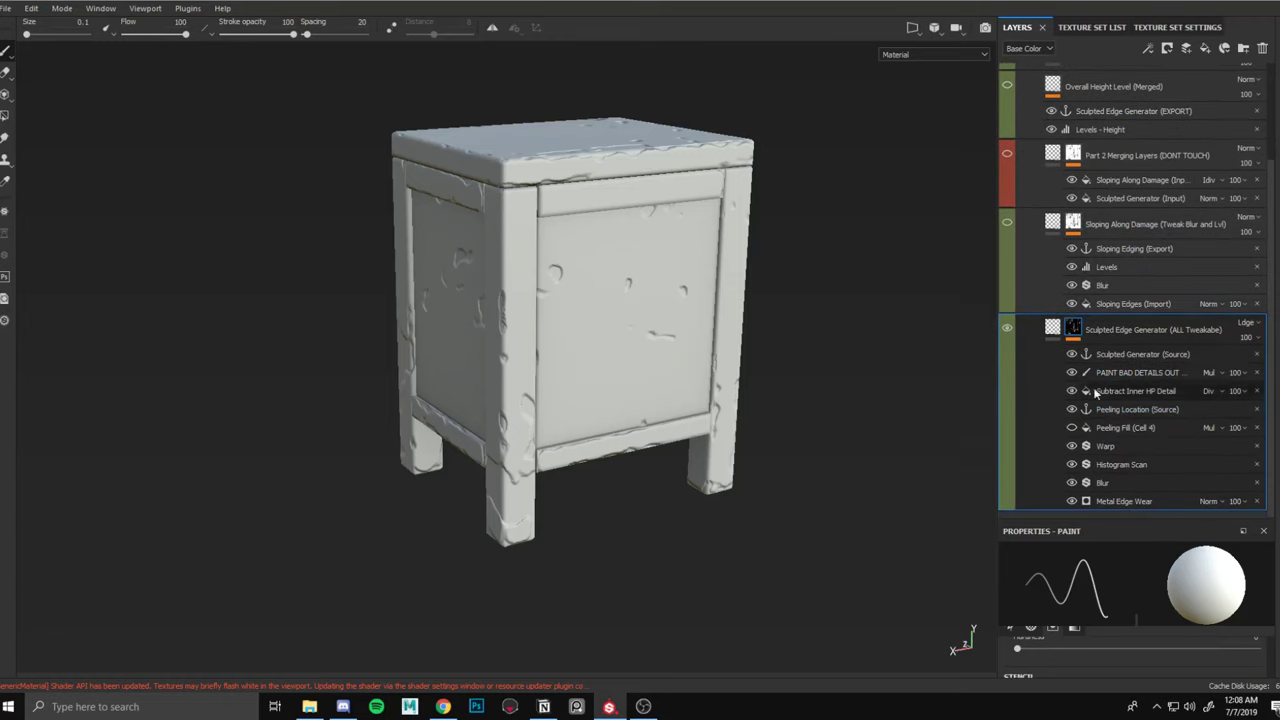
scroll(1104, 180, up, 3)
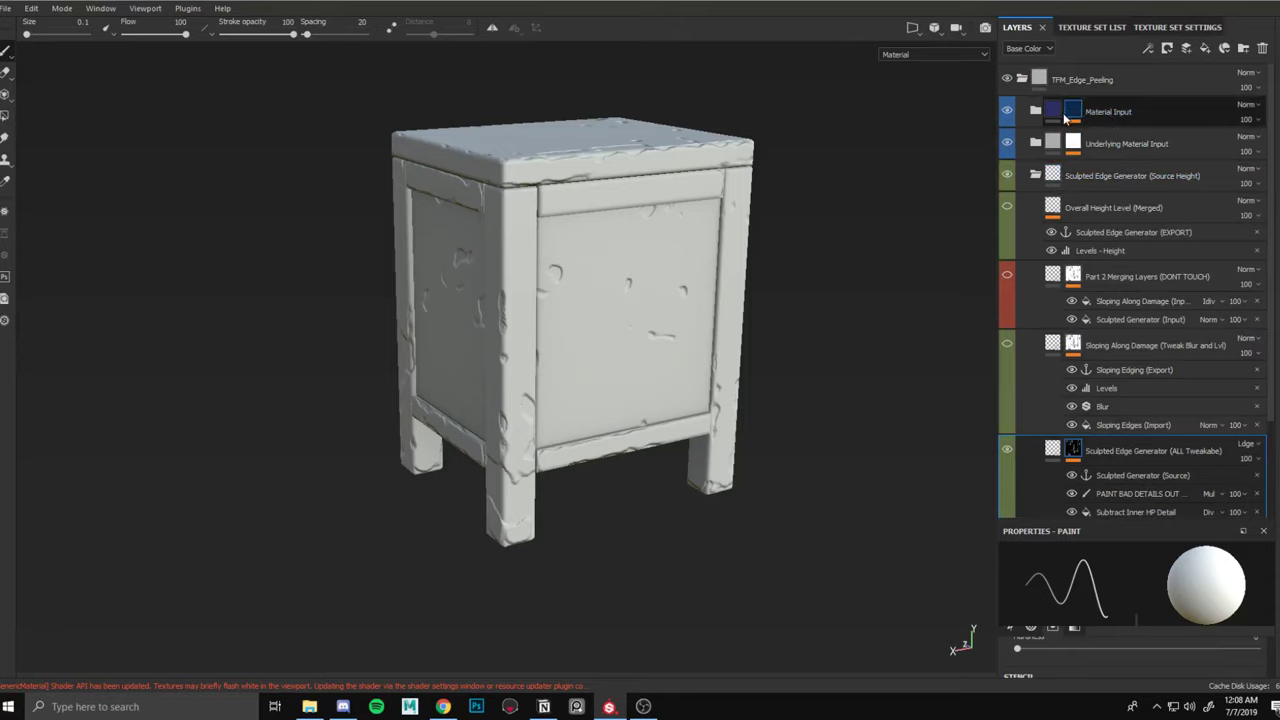
scroll(1140, 340, down, 2)
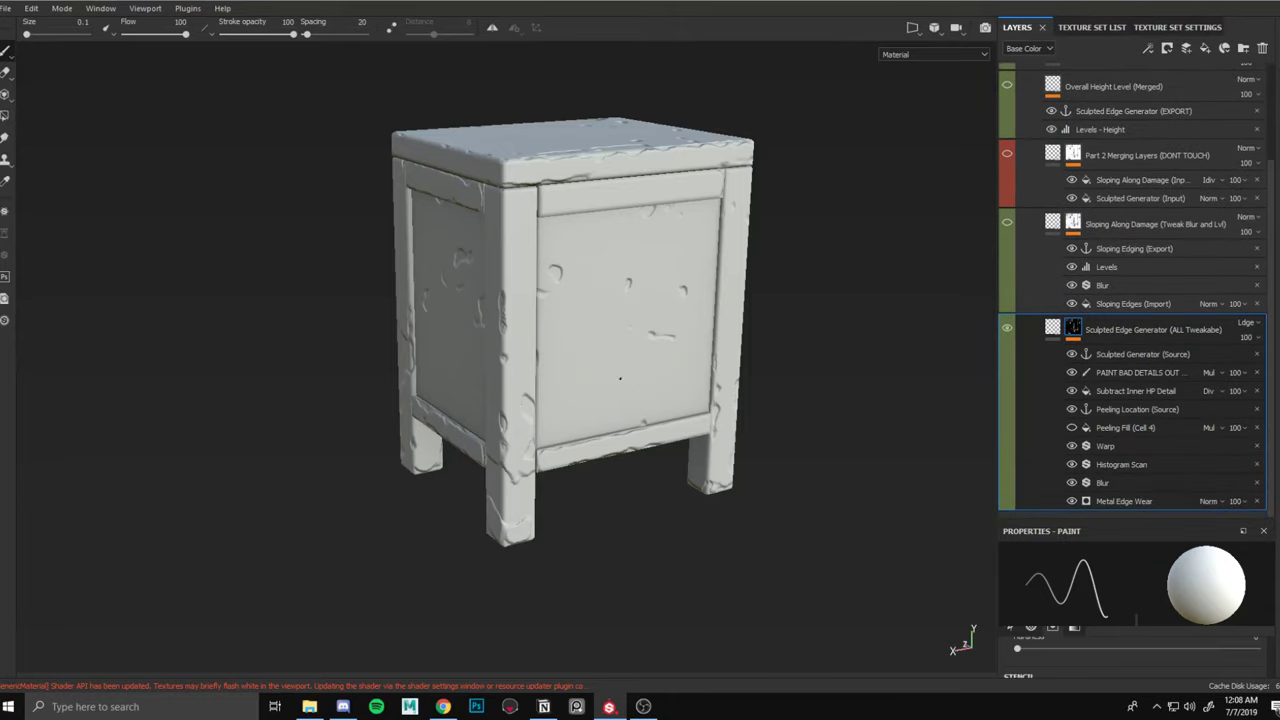
alt+drag(620, 378, 660, 270)
scroll(619, 361, up, 2)
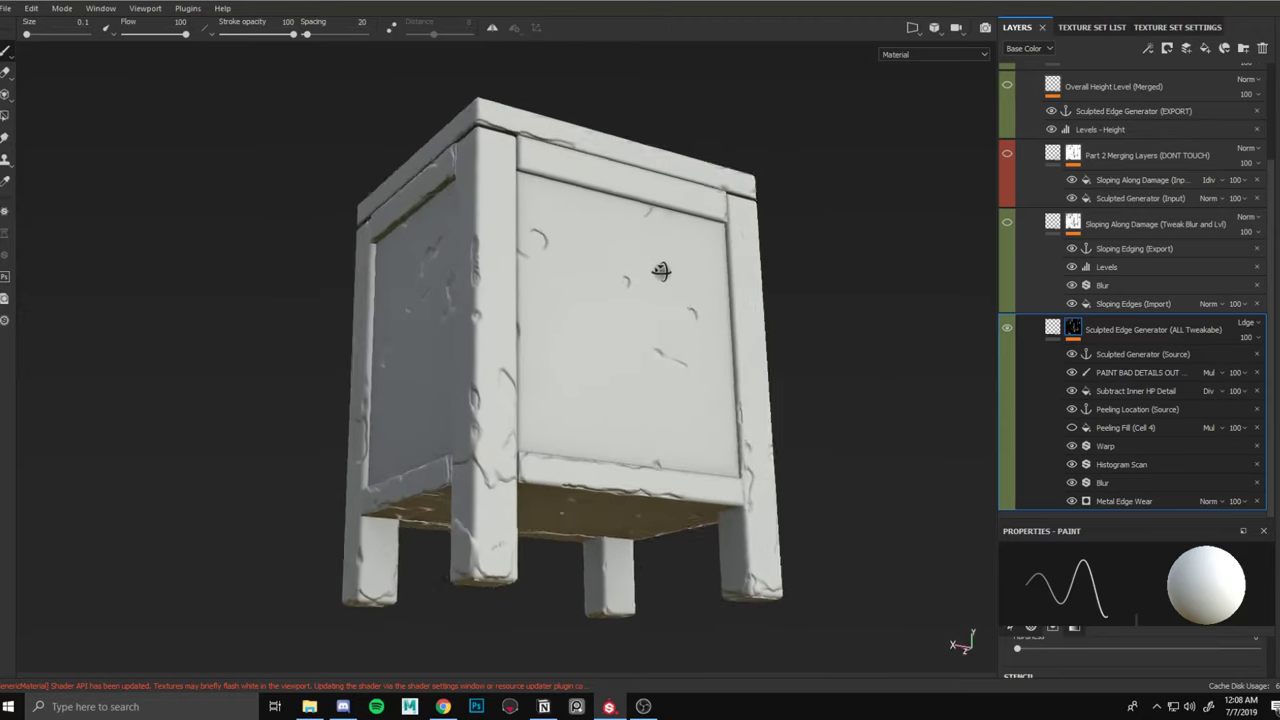
Hide every effect above Metal Edge Wear in the Sculpted Edge Generator mask, from Sculpted Generator (Source) to Blur.
click(1124, 501)
alt+drag(792, 254, 803, 323)
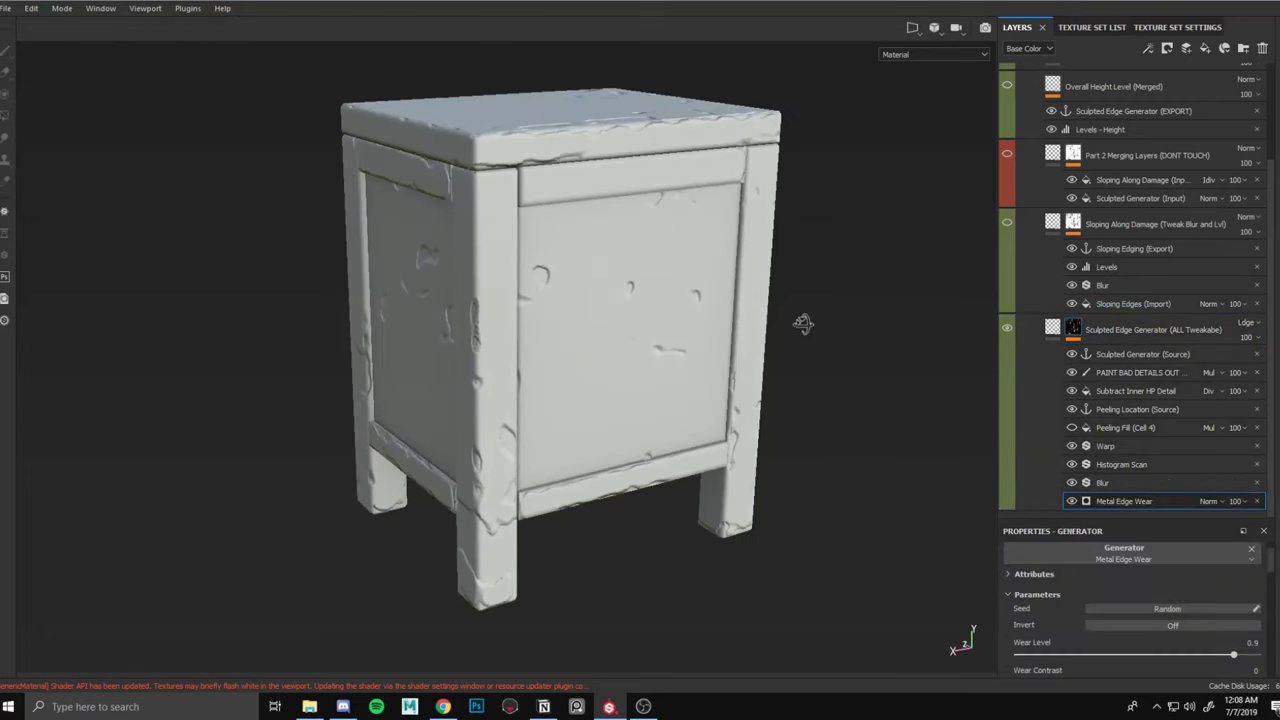
click(1073, 355)
click(1072, 409)
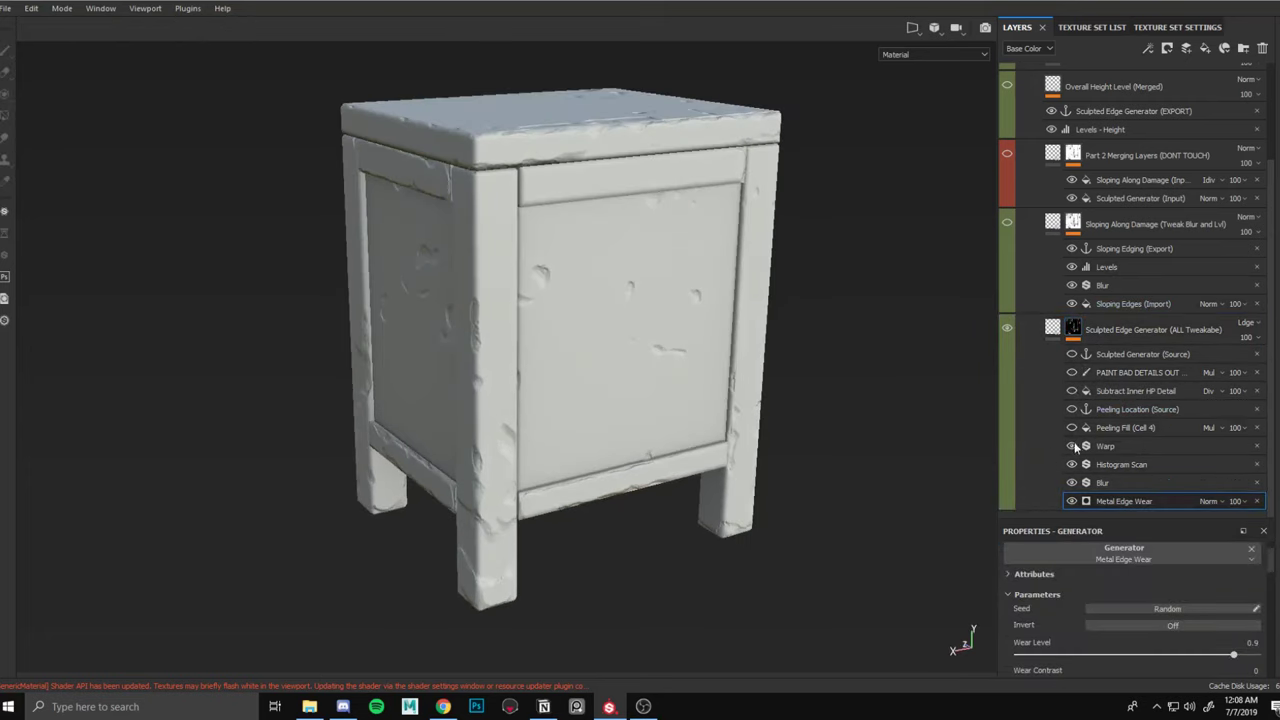
click(1073, 465)
click(1072, 483)
alt+drag(473, 145, 590, 223)
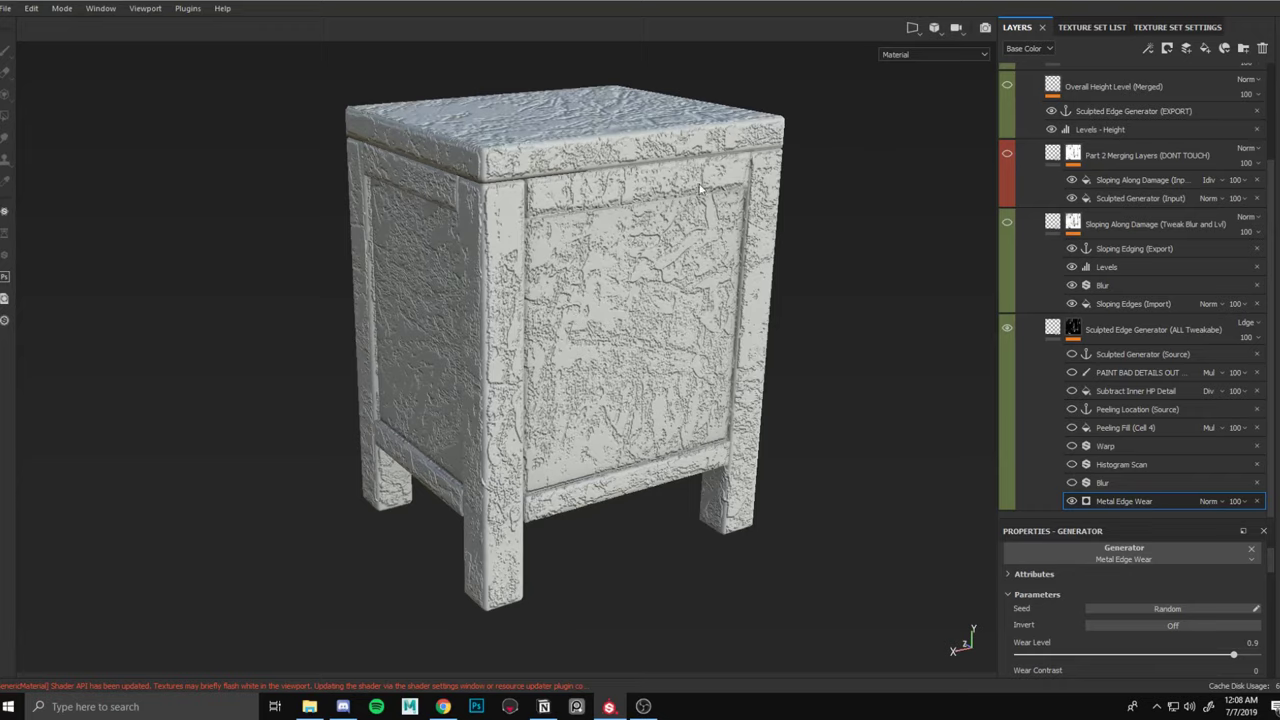
Show the Blur filter above Metal Edge Wear again and inspect the softened height detail on the nightstand.
click(1072, 483)
alt+drag(824, 403, 728, 300)
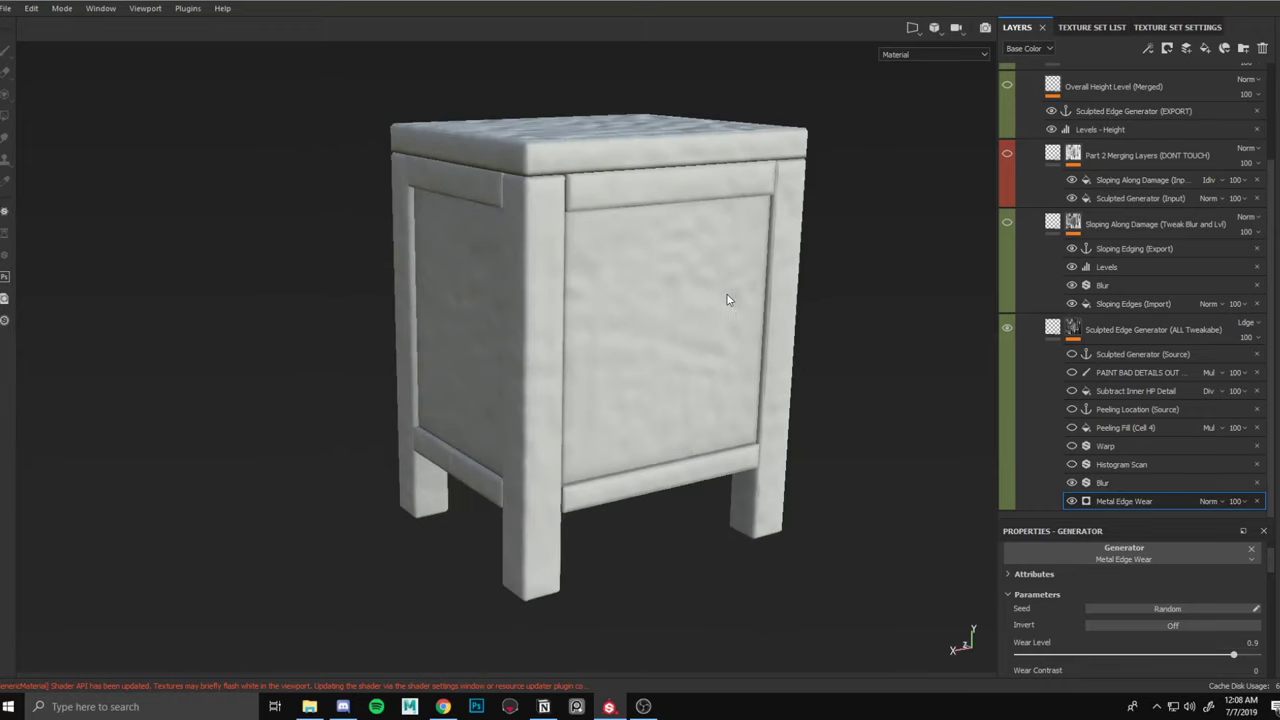
alt+middle_drag(770, 313, 657, 317)
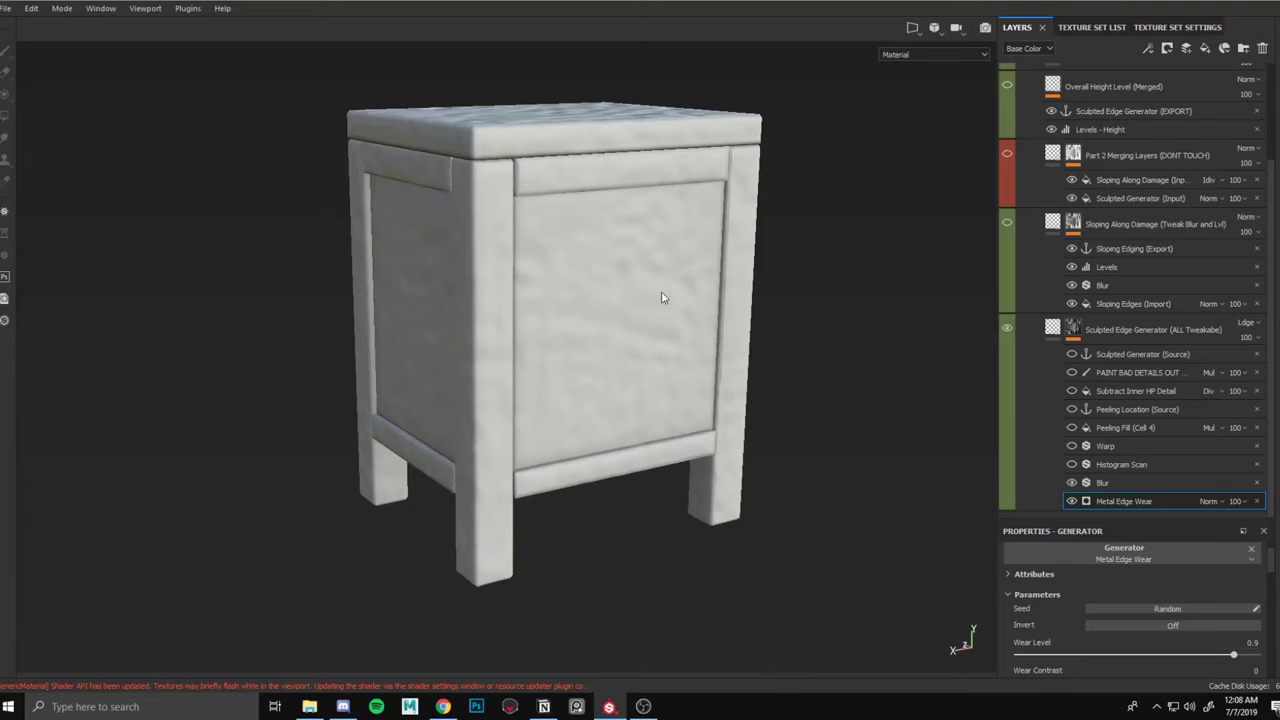
alt+middle_drag(540, 247, 532, 252)
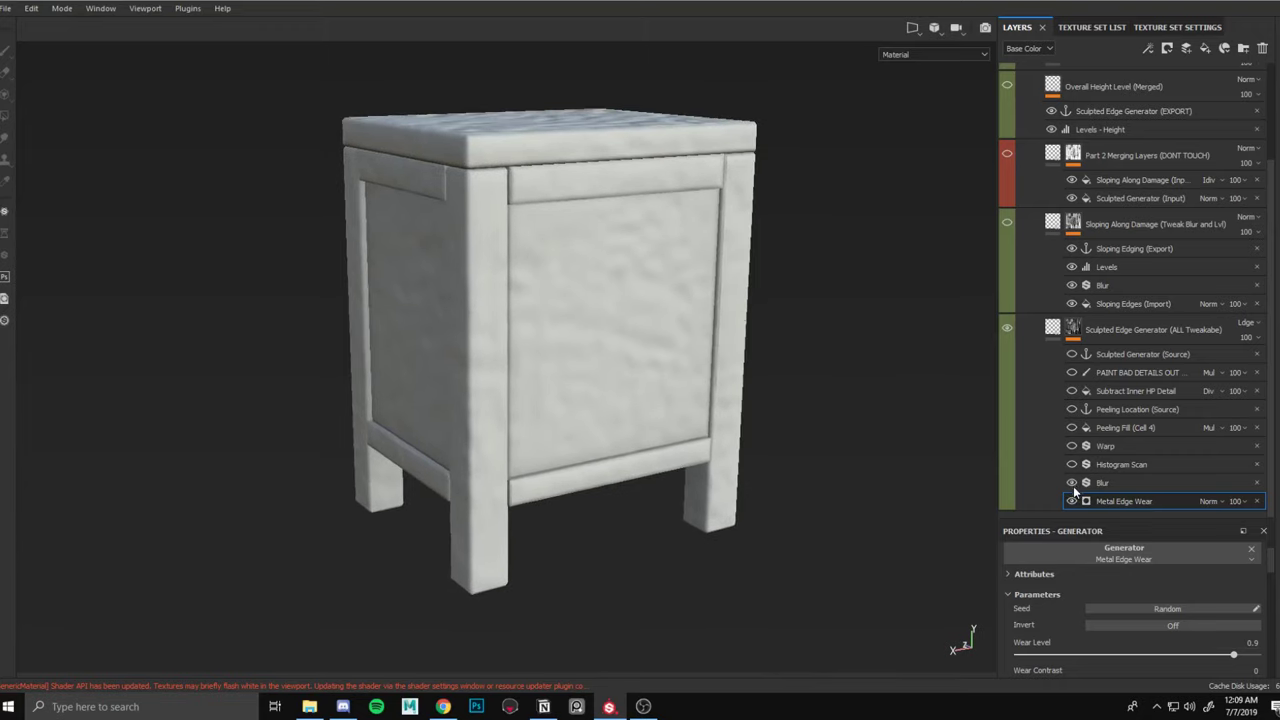
alt+middle_drag(688, 236, 703, 246)
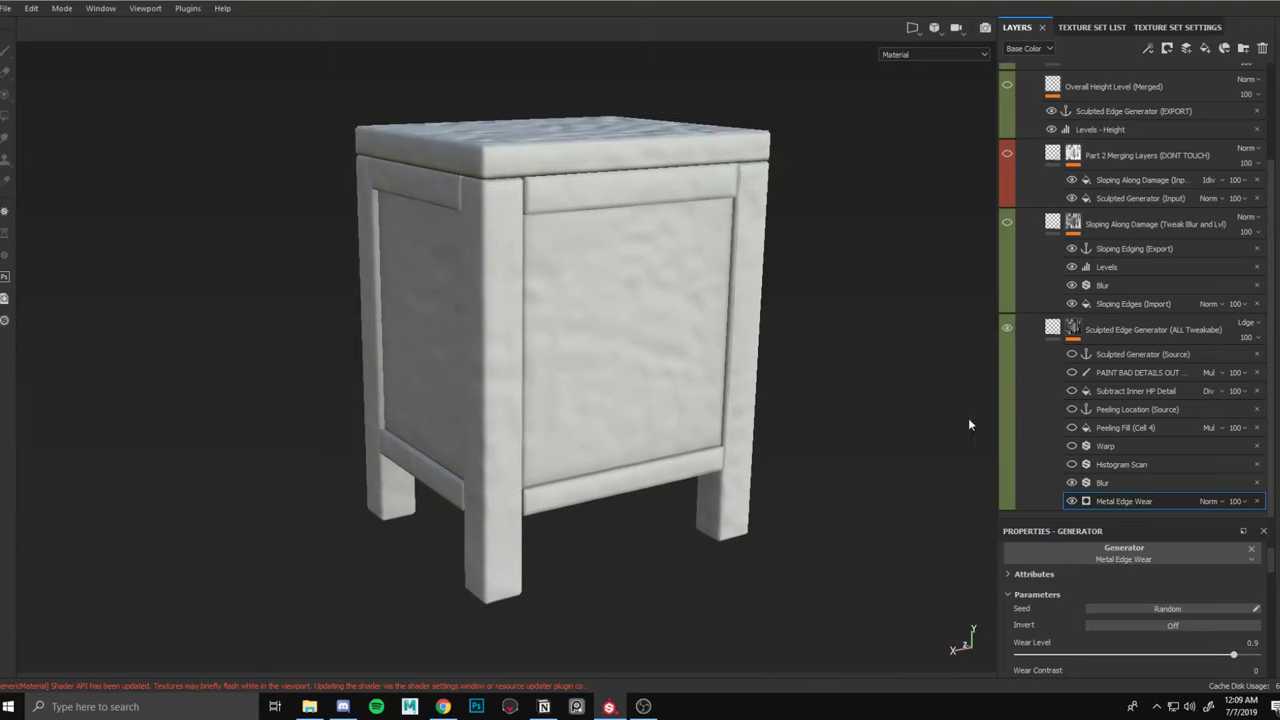
Make the Histogram Scan filter visible again and inspect the isolated edge dents from below.
click(1071, 466)
alt+drag(545, 278, 631, 141)
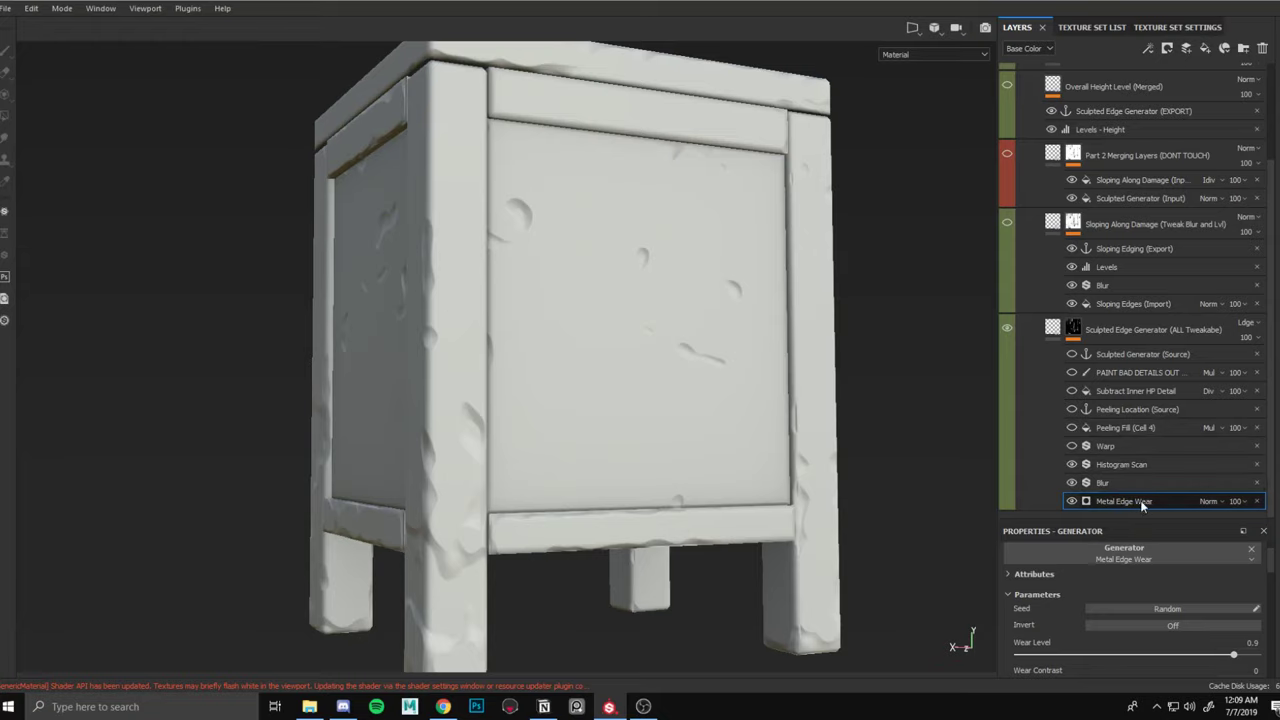
alt+drag(670, 204, 678, 254)
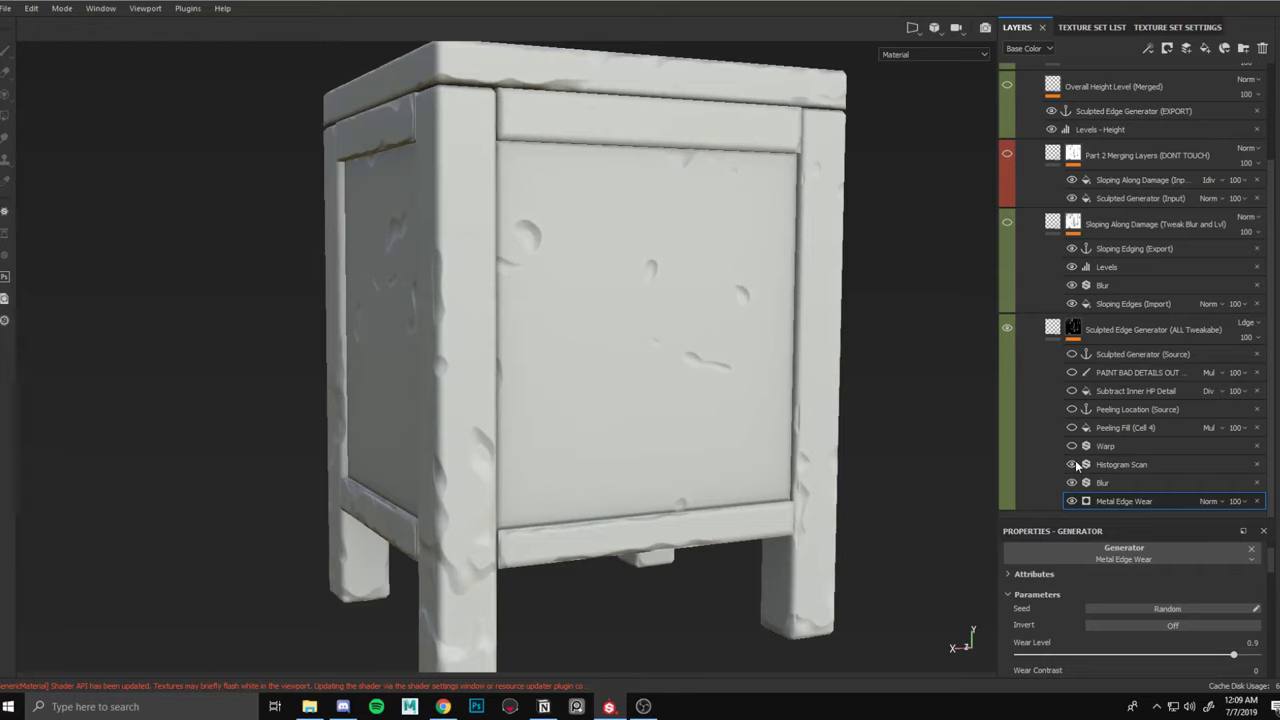
Set Metal Edge Wear's Grunge Amount to 0.26 and its Wear Level to 0.9.
alt+drag(871, 334, 491, 285)
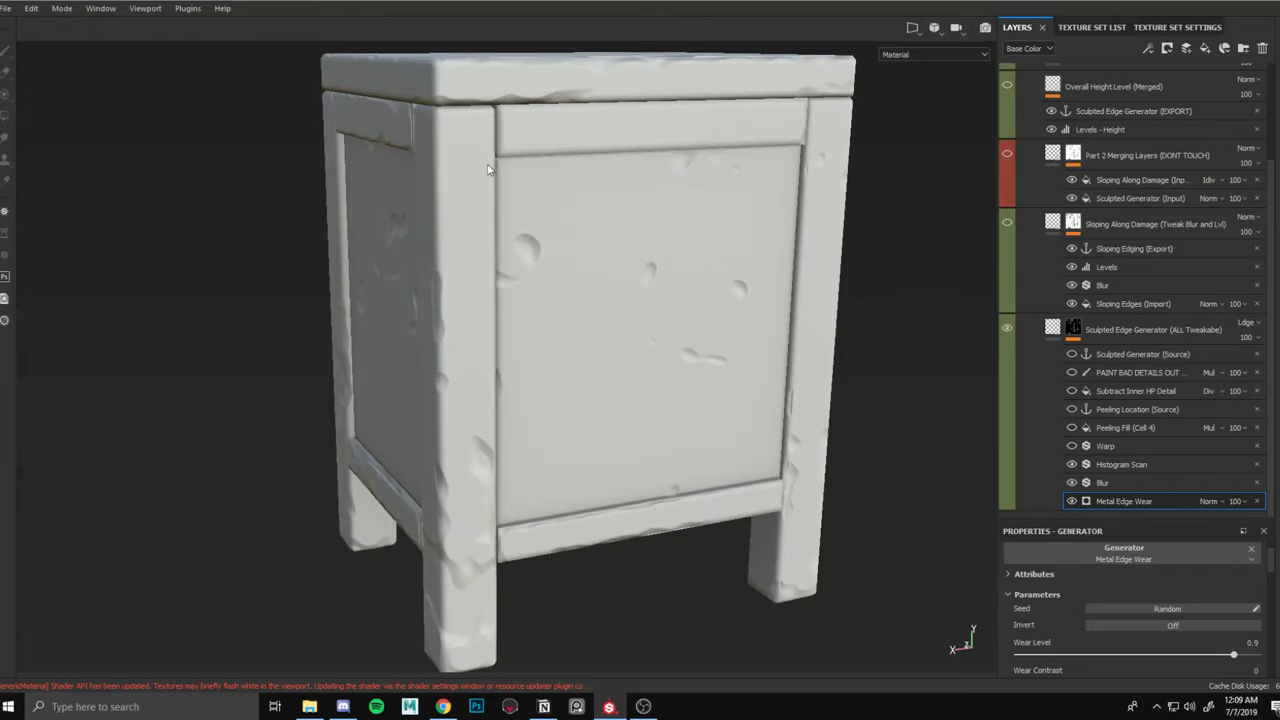
alt+drag(485, 108, 654, 206)
scroll(654, 206, down, 3)
alt+middle_drag(697, 246, 666, 228)
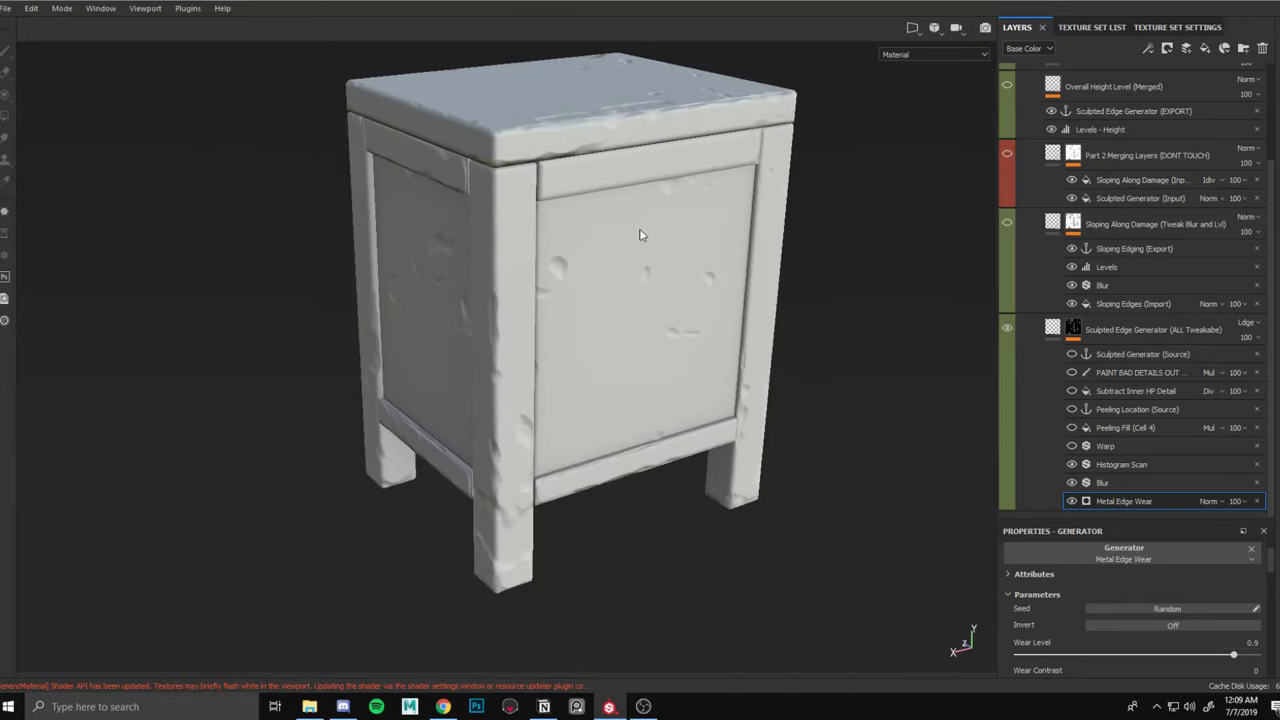
alt+drag(628, 211, 668, 248)
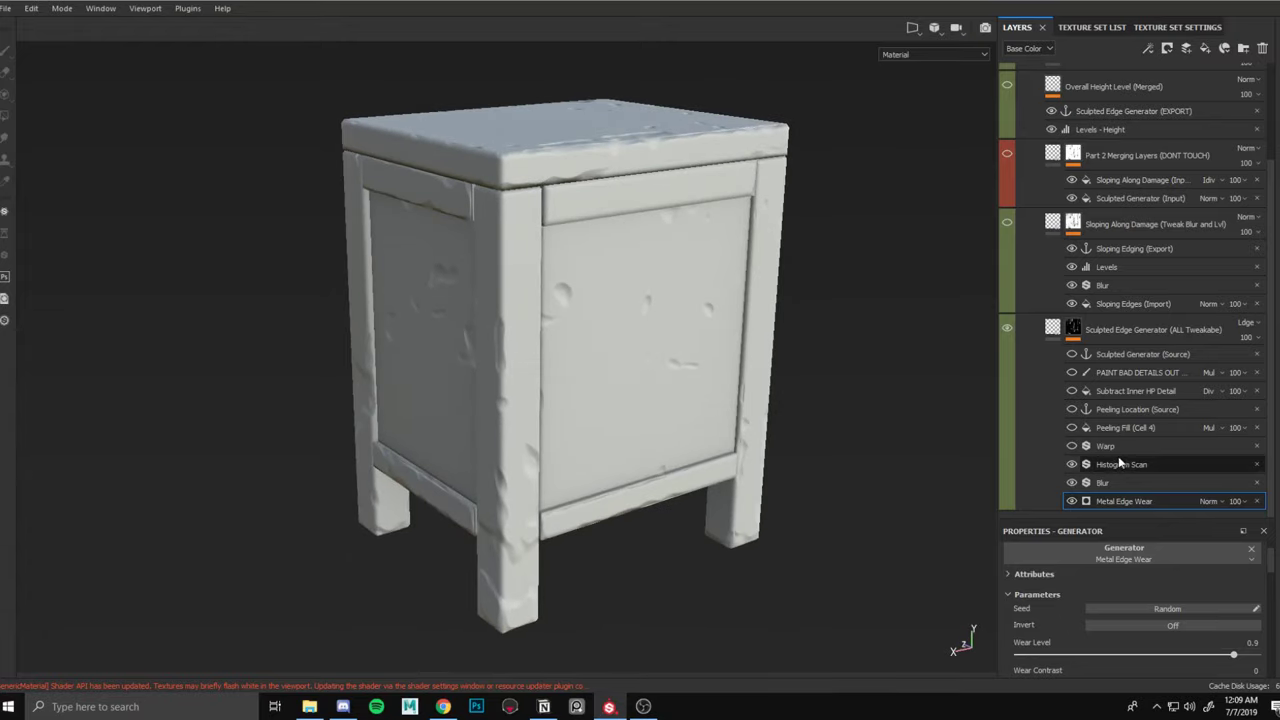
scroll(1190, 603, down, 2)
drag(1207, 577, 1082, 593)
scroll(1160, 589, down, 2)
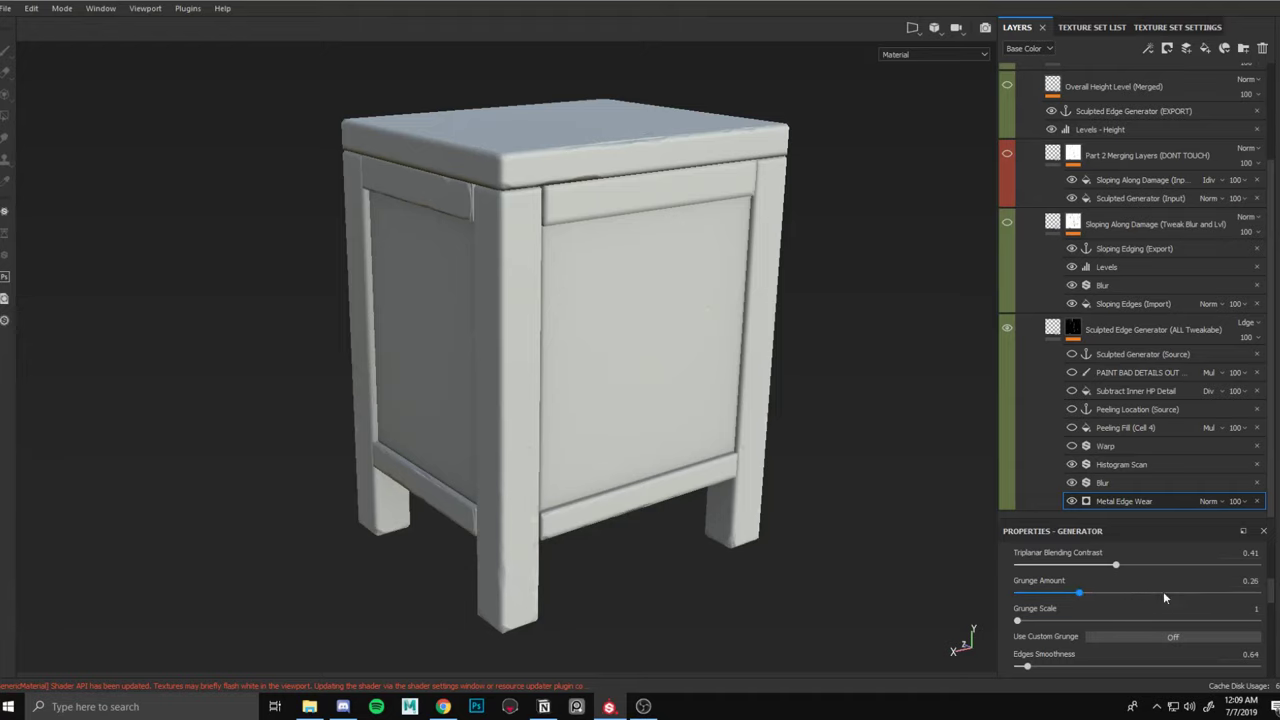
scroll(1163, 597, up, 2)
mouse_move(1218, 572)
mouse_down()
mouse_move(1245, 572)
mouse_move(1233, 572)
mouse_up()
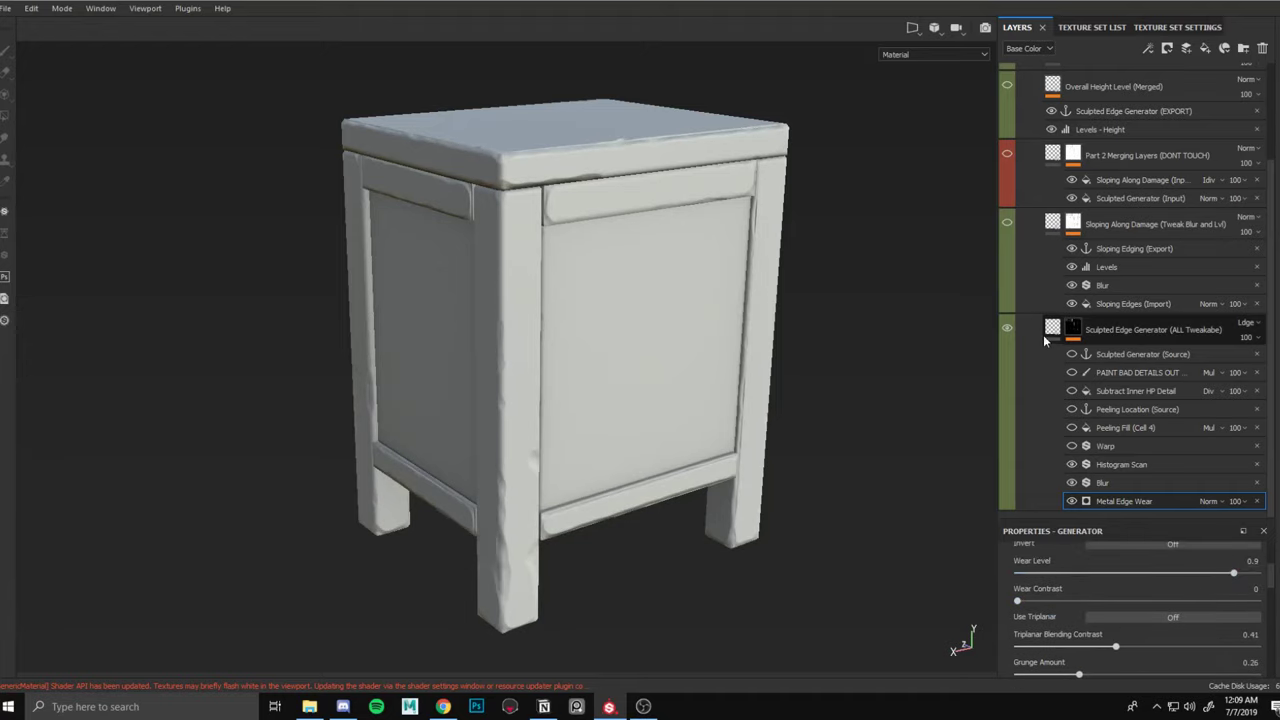
Set the Height of the Sculpted Edge Generator fill to -0.5574 and check the deeper edge dents on the nightstand.
click(1044, 341)
drag(1100, 666, 1058, 667)
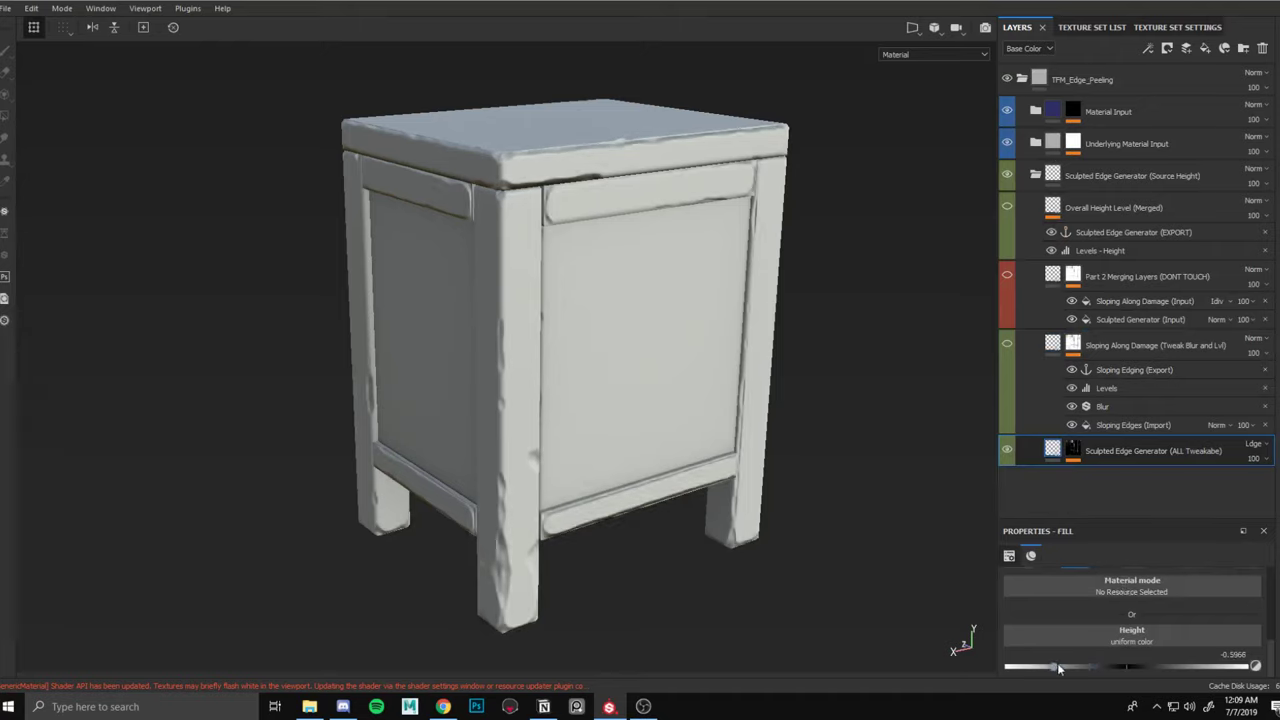
alt+drag(704, 392, 640, 515)
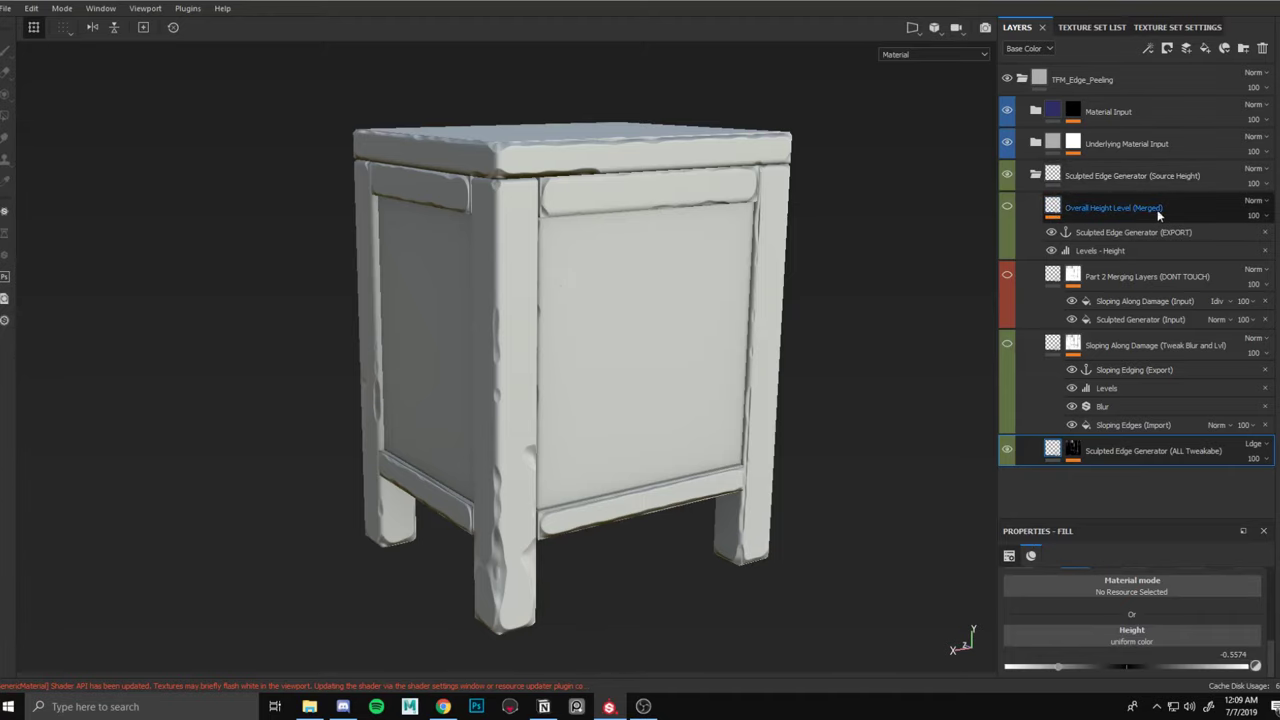
alt+drag(696, 300, 645, 250)
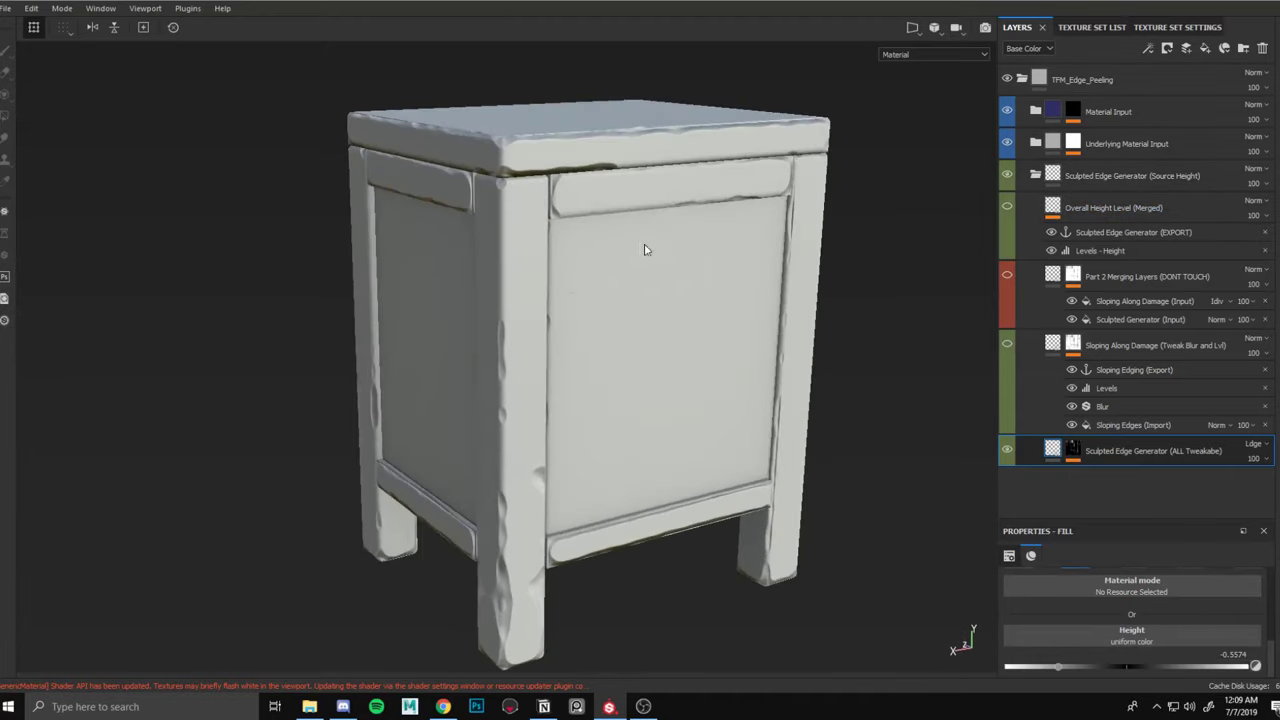
alt+middle_drag(746, 308, 715, 260)
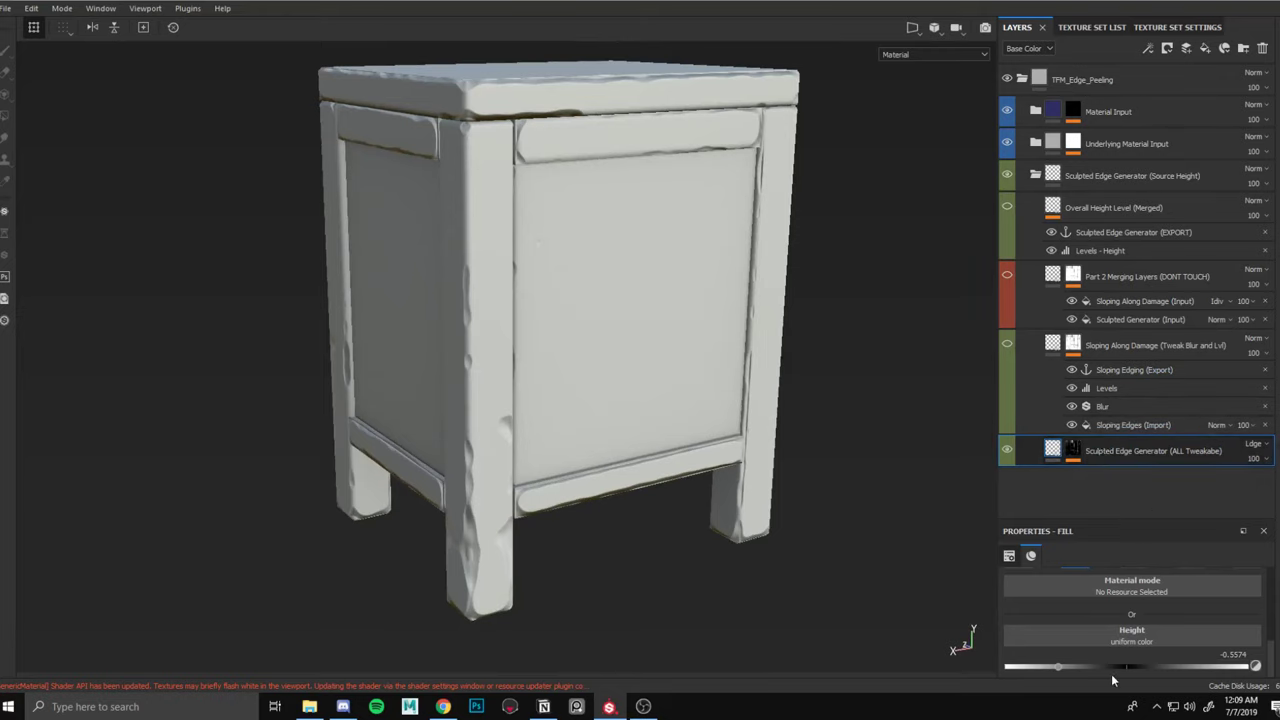
Set the Wear Level of Metal Edge Wear in the Sculpted Edge Generator mask to 0.89 and inspect the tabletop edges.
click(1073, 450)
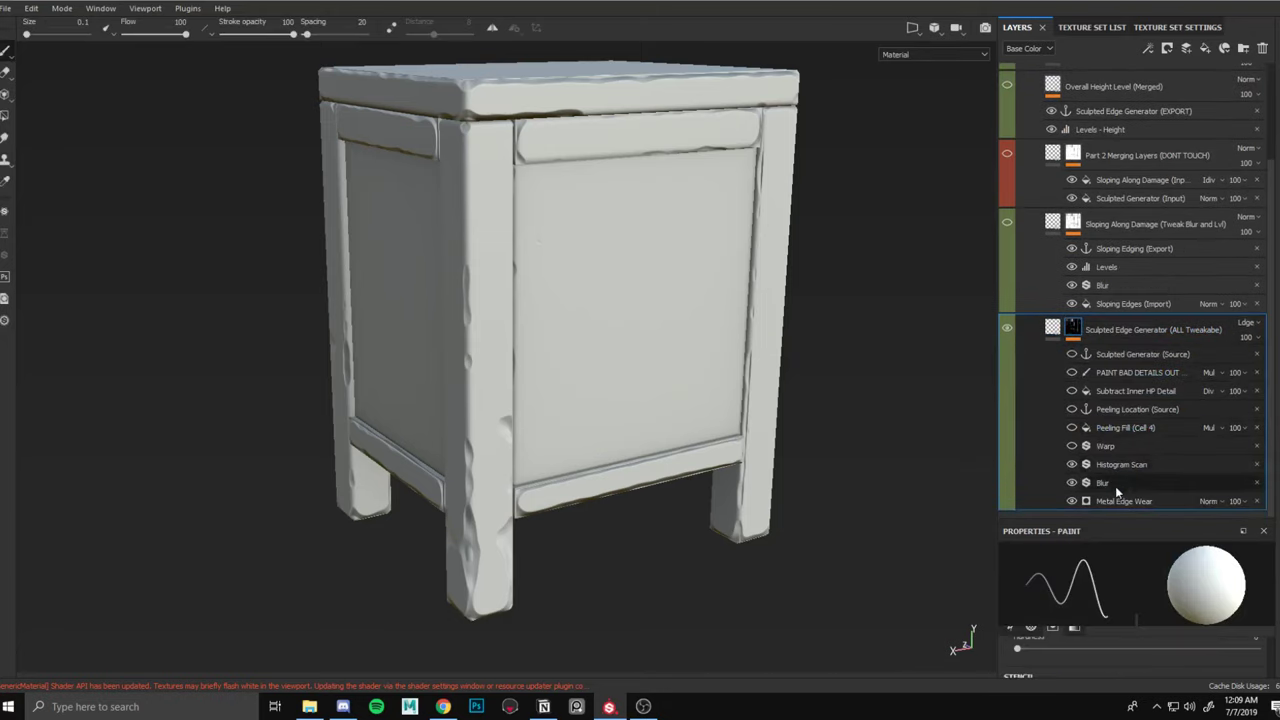
click(1110, 501)
drag(1185, 573, 1232, 573)
alt+middle_drag(698, 302, 698, 312)
alt+drag(698, 312, 631, 294)
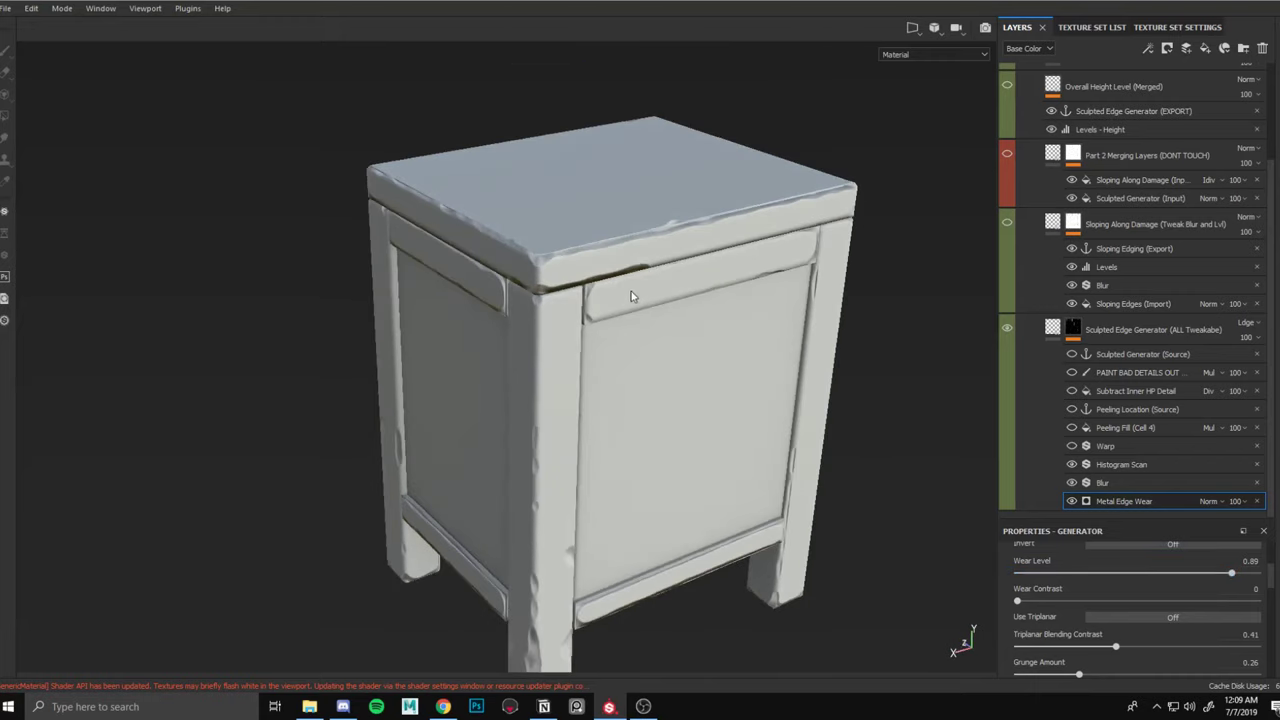
alt+right_drag(631, 294, 655, 280)
mouse_move(655, 280)
alt+mouse_down()
mouse_move(671, 257)
mouse_move(640, 268)
alt+mouse_up()
alt+middle_drag(640, 268, 649, 254)
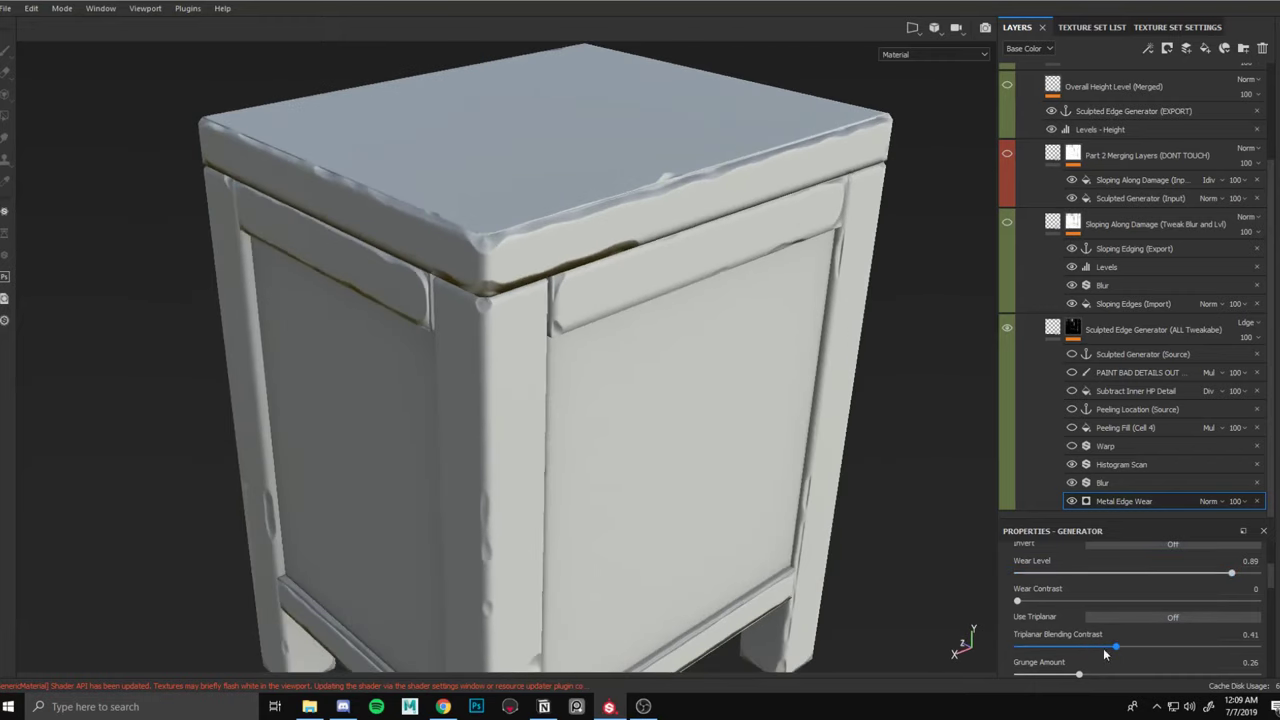
Set Metal Edge Wear's Grunge Amount to 0.41 and the Blur Intensity of the Blur filter above it to 5.2.
drag(1079, 674, 1114, 658)
alt+right_drag(788, 440, 746, 308)
alt+drag(746, 308, 735, 306)
alt+middle_drag(735, 306, 705, 317)
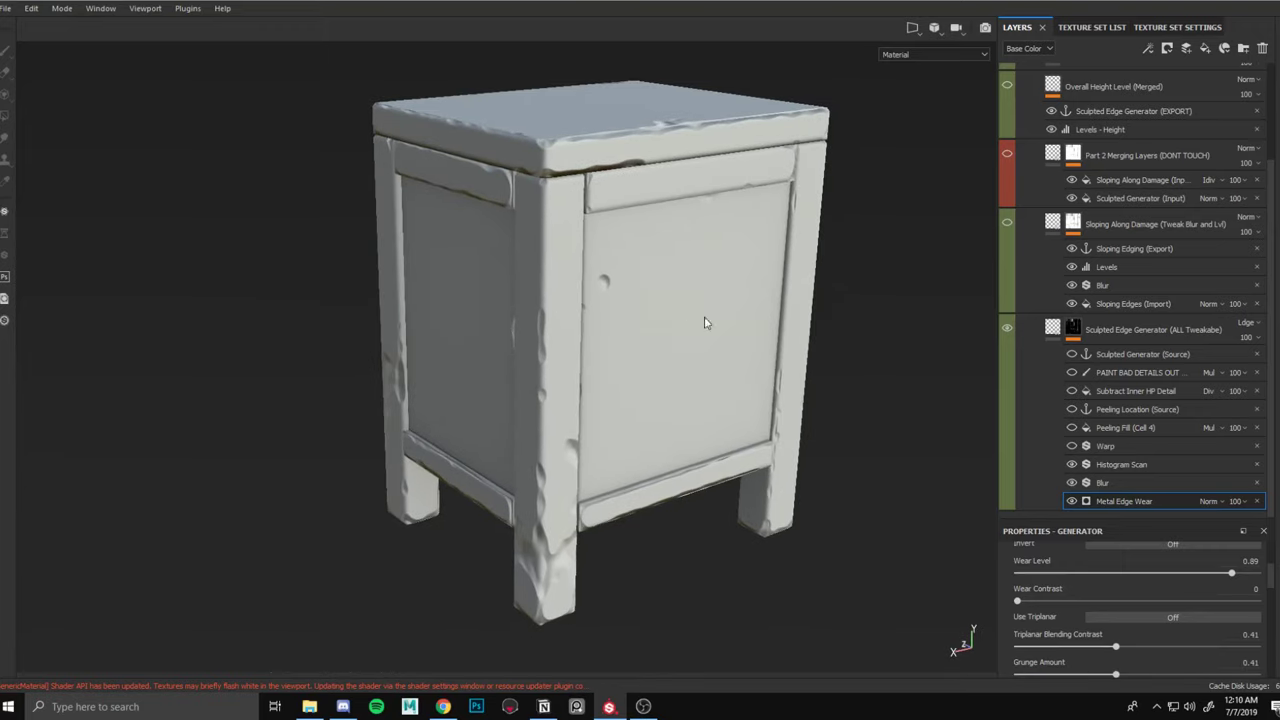
click(1084, 484)
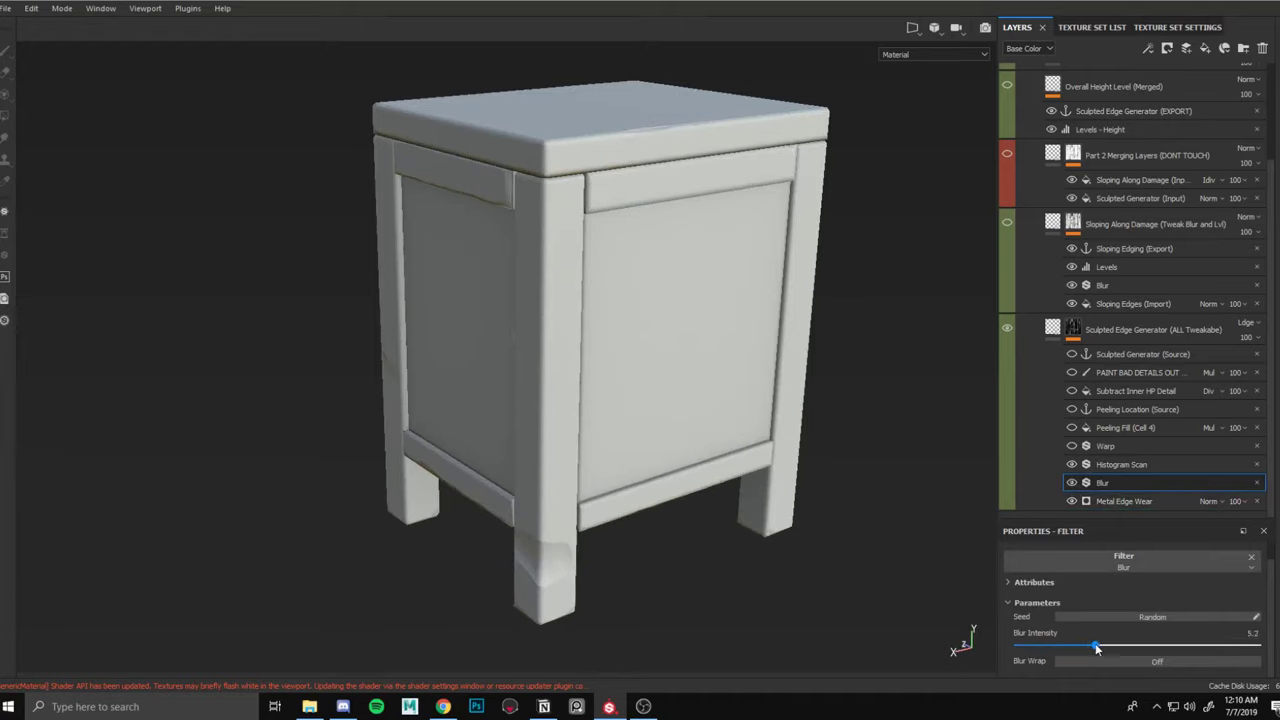
Try a Wear Level of 0.92 in Metal Edge Wear and undo the change.
click(1124, 501)
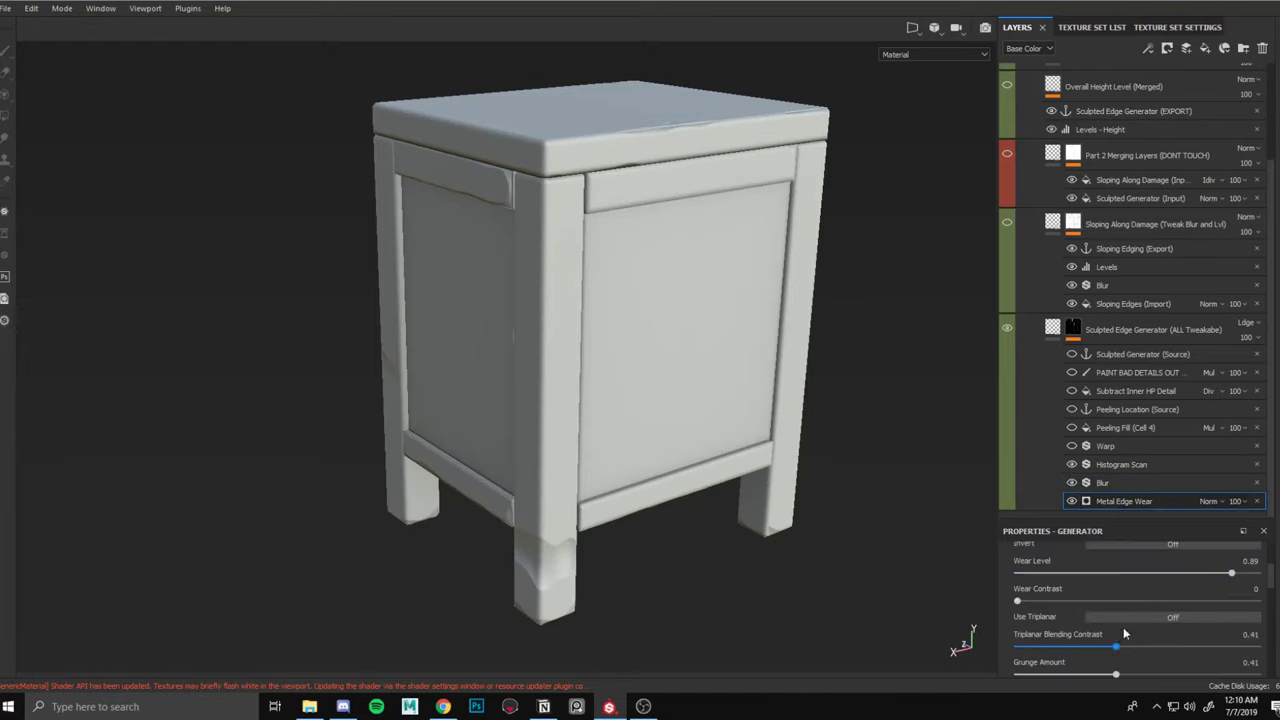
drag(1212, 574, 1239, 580)
scroll(678, 175, up, 3)
alt+middle_drag(698, 105, 740, 172)
scroll(565, 227, down, 1)
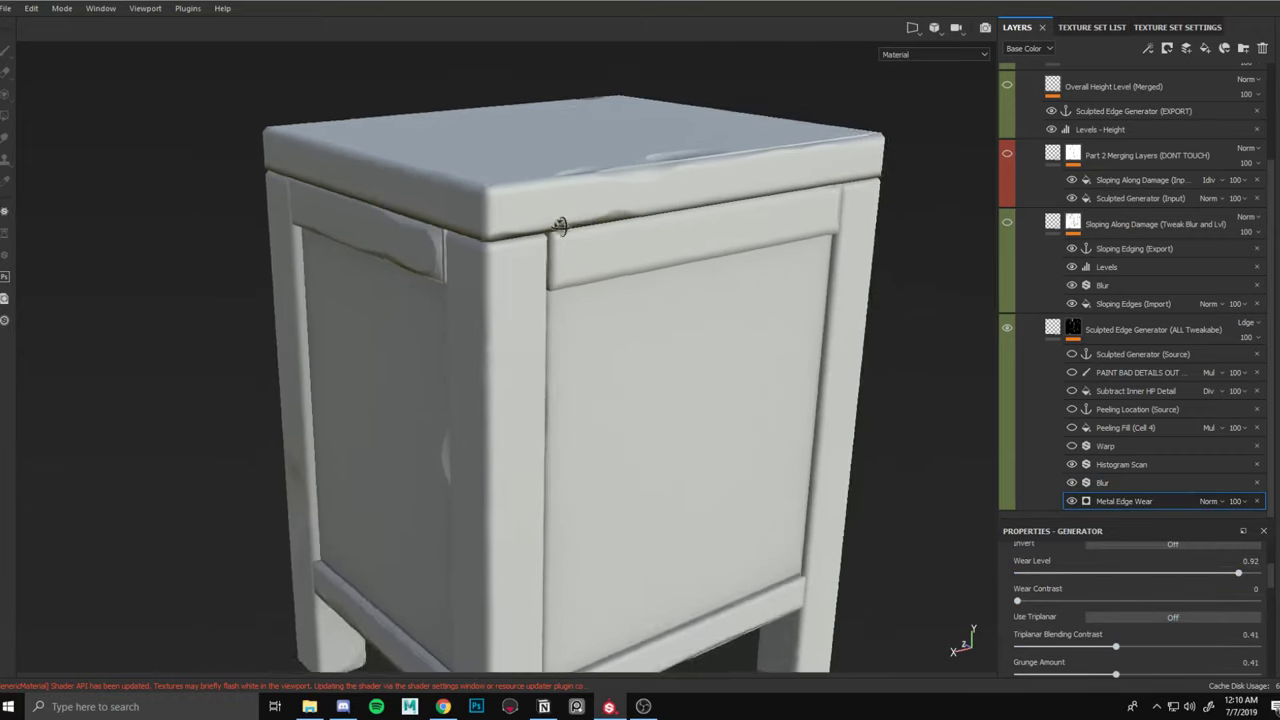
alt+drag(560, 227, 582, 244)
scroll(695, 380, down, 1)
alt+middle_drag(695, 380, 710, 304)
key(ctrl+z)
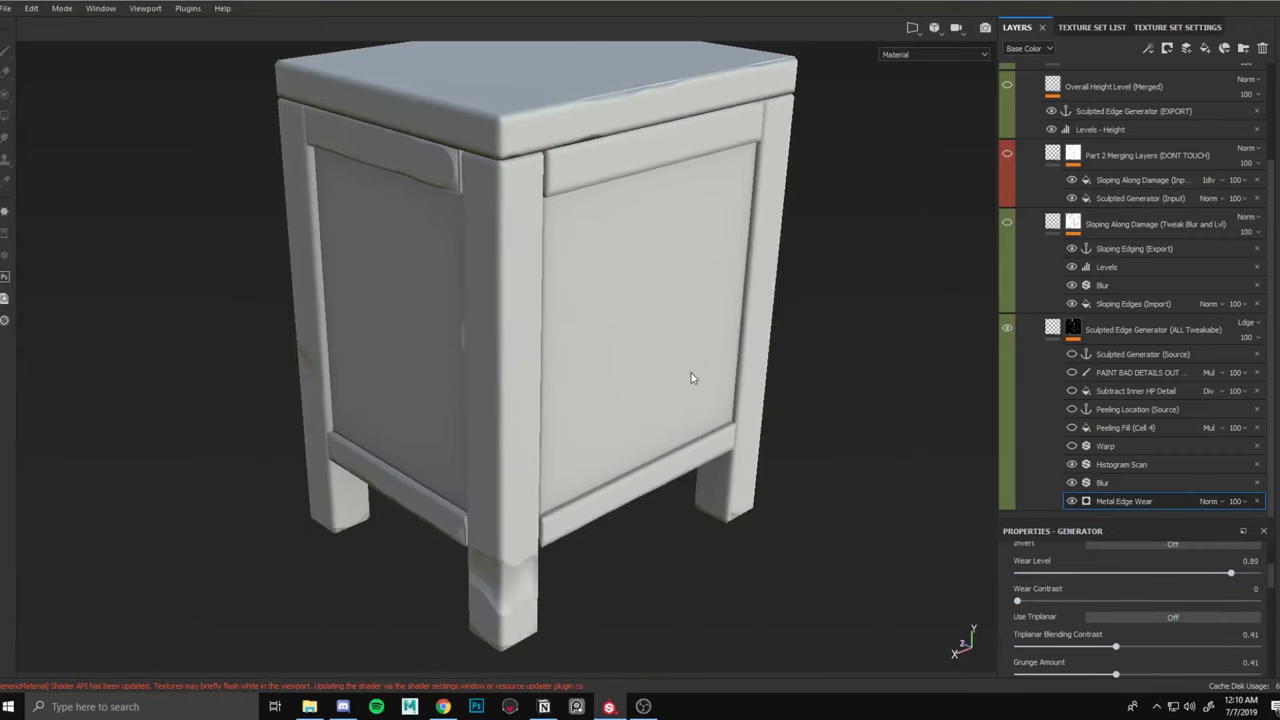
alt+middle_drag(691, 378, 683, 367)
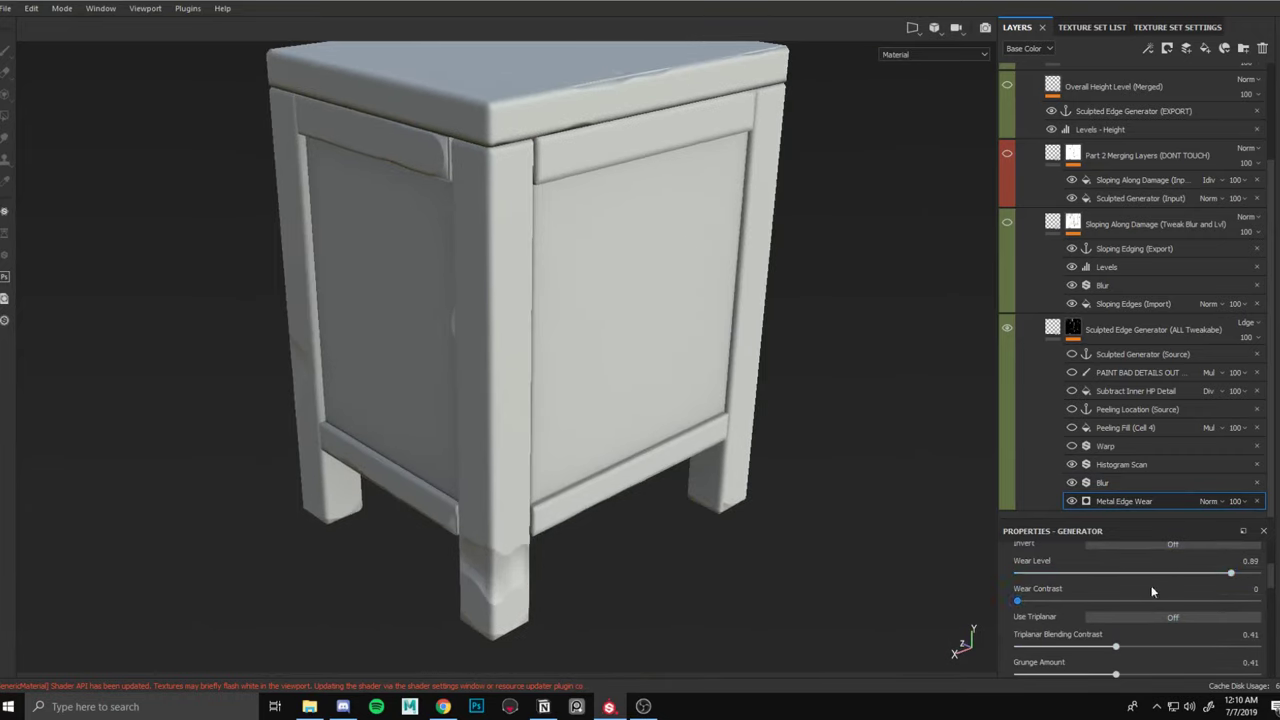
Set the Position of the Histogram Scan filter in the Sculpted Edge Generator mask to 0.21.
click(1123, 466)
mouse_move(1086, 644)
mouse_down()
mouse_move(1146, 644)
mouse_move(1068, 642)
mouse_up()
scroll(650, 270, up, 4)
alt+drag(651, 271, 663, 297)
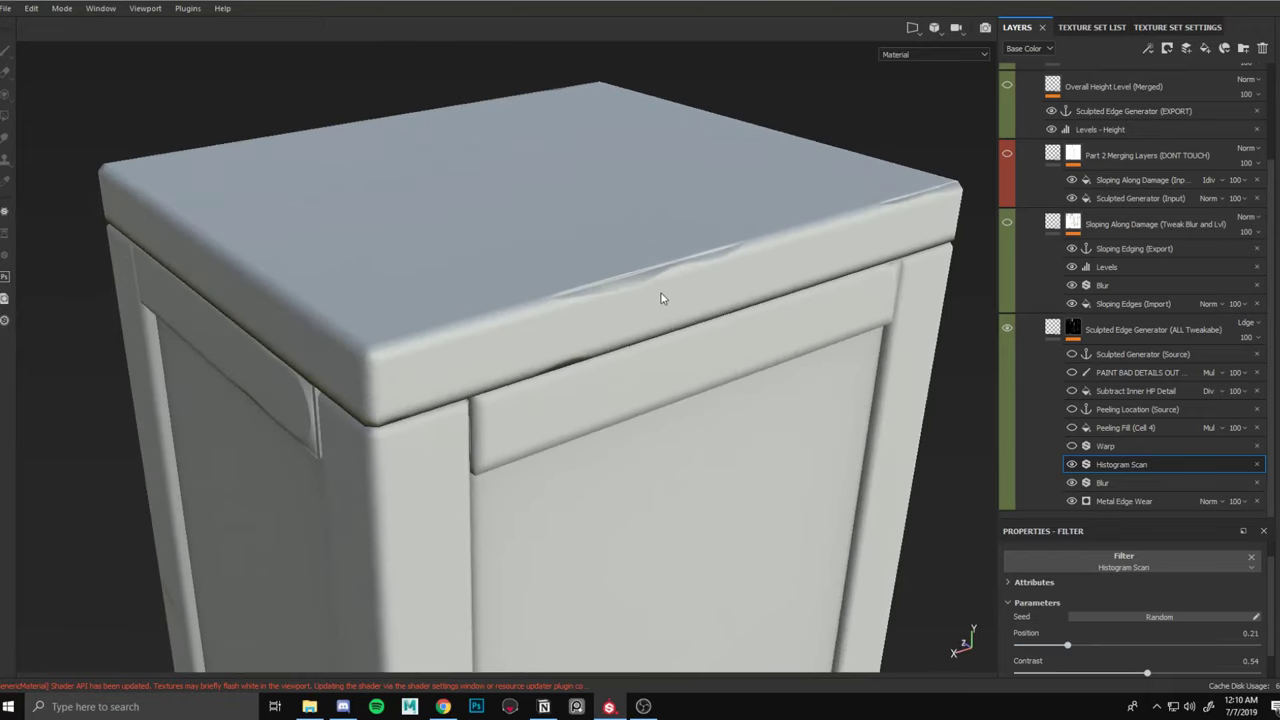
Inspect the scanned edge dents along the tabletop's front edge and down the nightstand's legs.
scroll(680, 180, down, 3)
alt+middle_drag(686, 331, 630, 254)
scroll(630, 254, up, 2)
key(Tab)
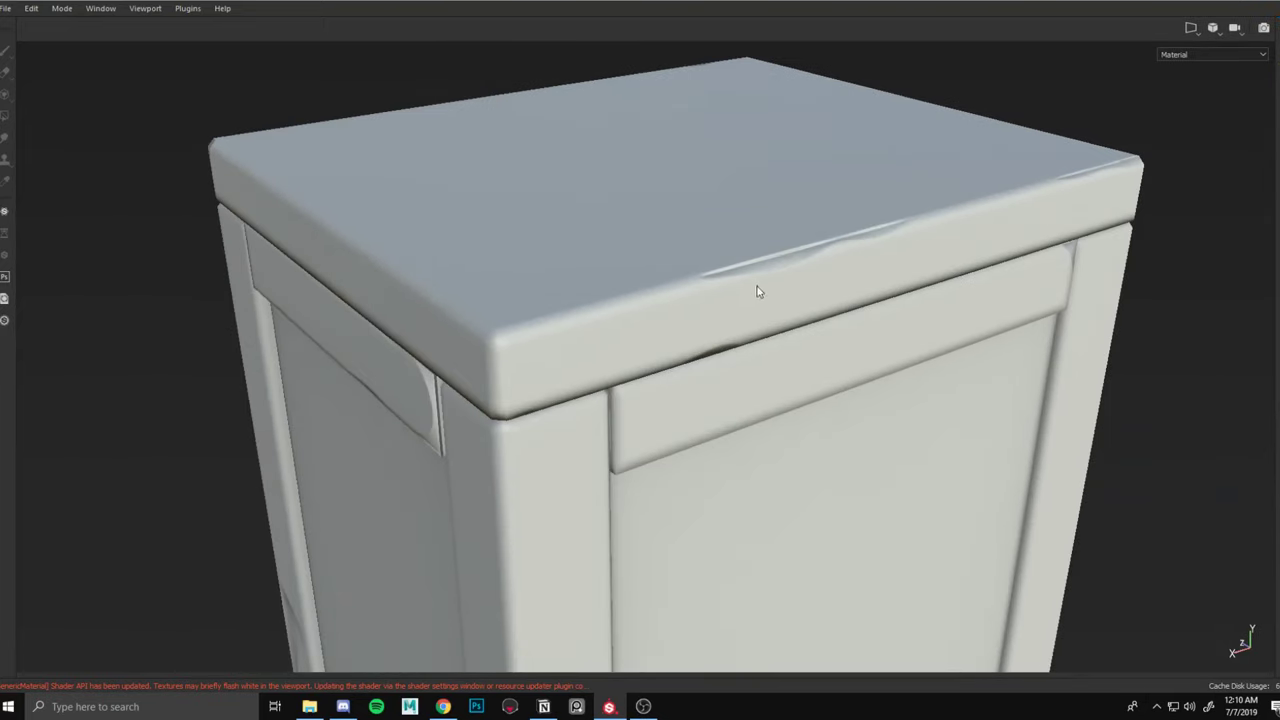
key(Tab)
scroll(760, 290, down, 2)
alt+middle_drag(760, 290, 720, 312)
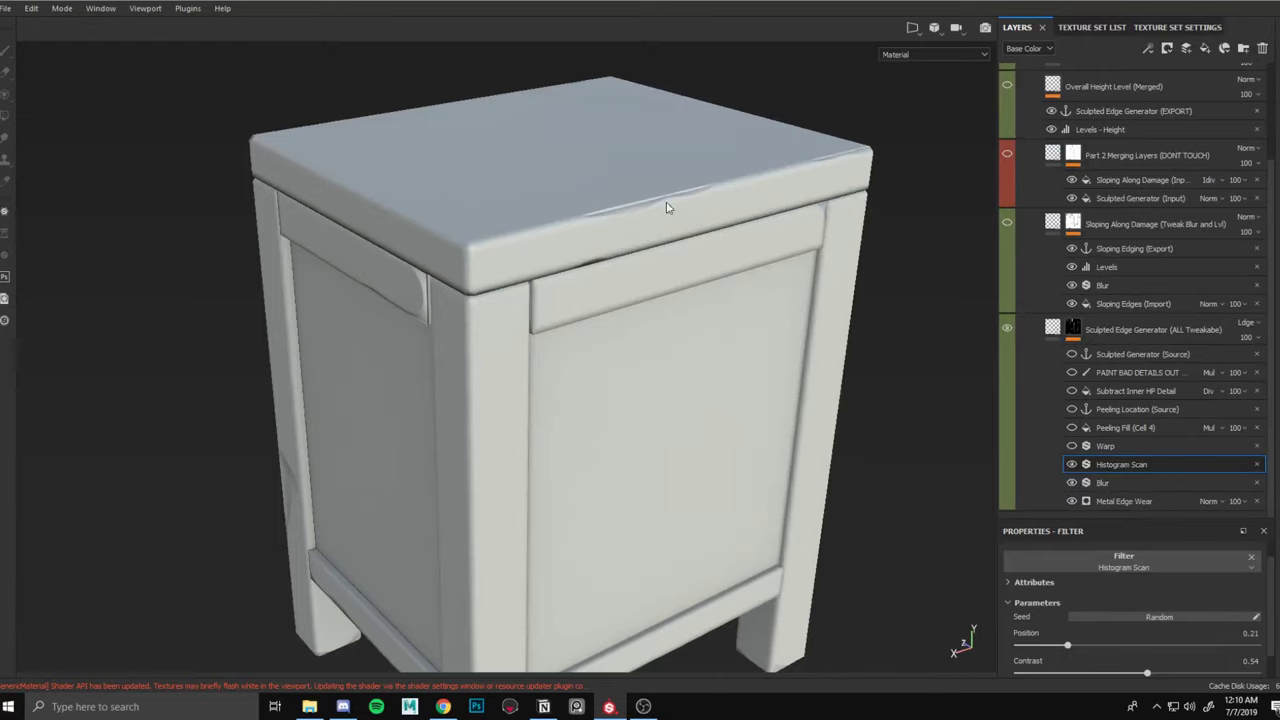
alt+middle_drag(689, 393, 634, 249)
scroll(616, 236, down, 2)
alt+drag(616, 236, 570, 268)
alt+middle_drag(570, 268, 532, 165)
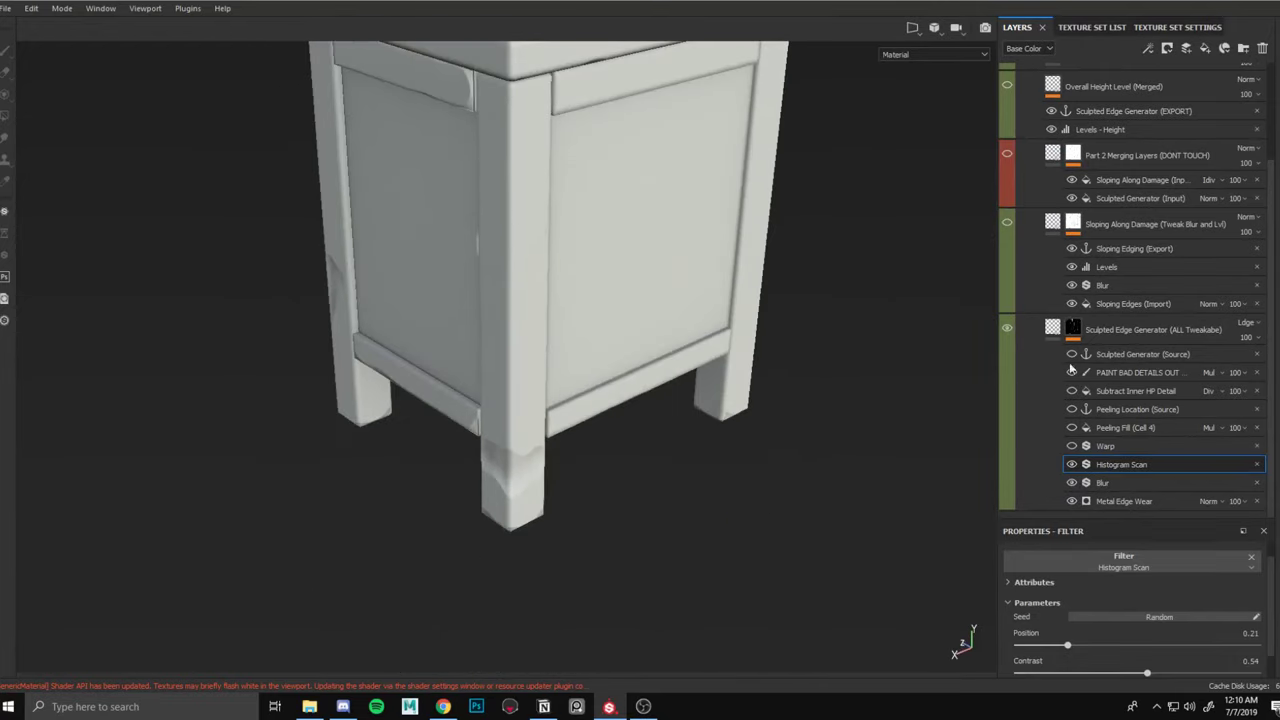
click(1074, 328)
alt+middle_drag(537, 186, 567, 275)
scroll(600, 280, up, 1)
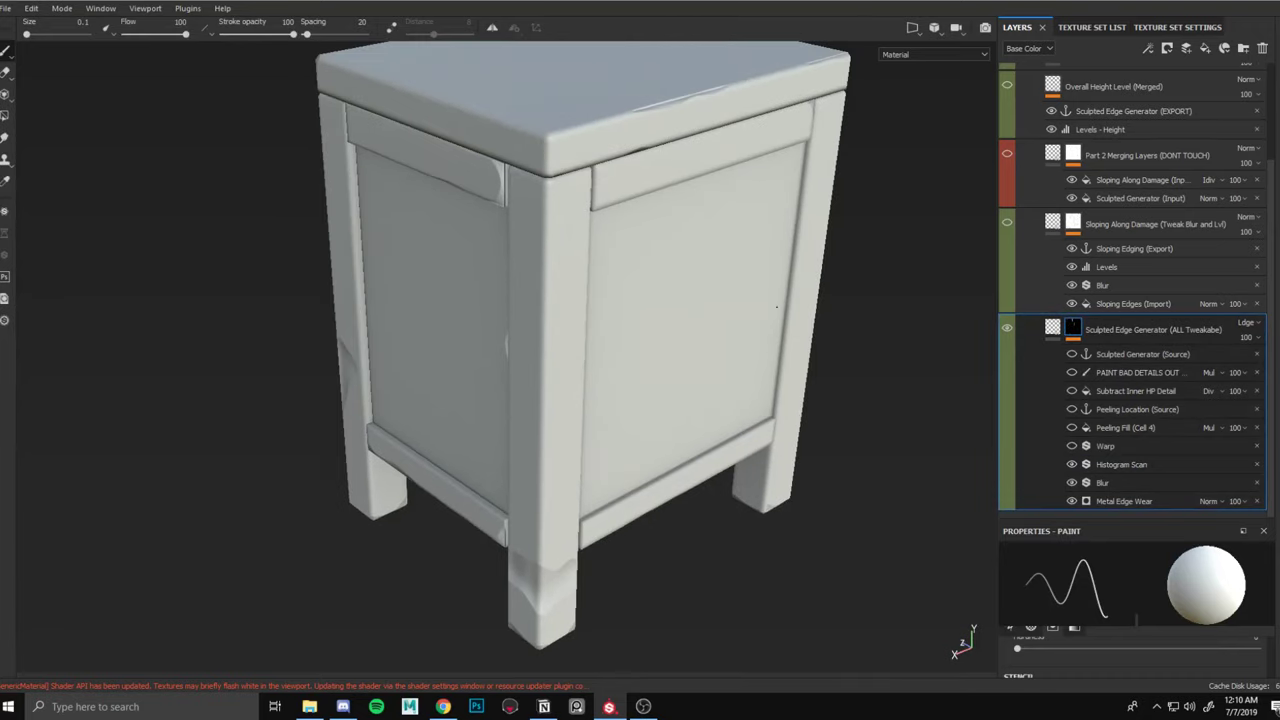
key(4)
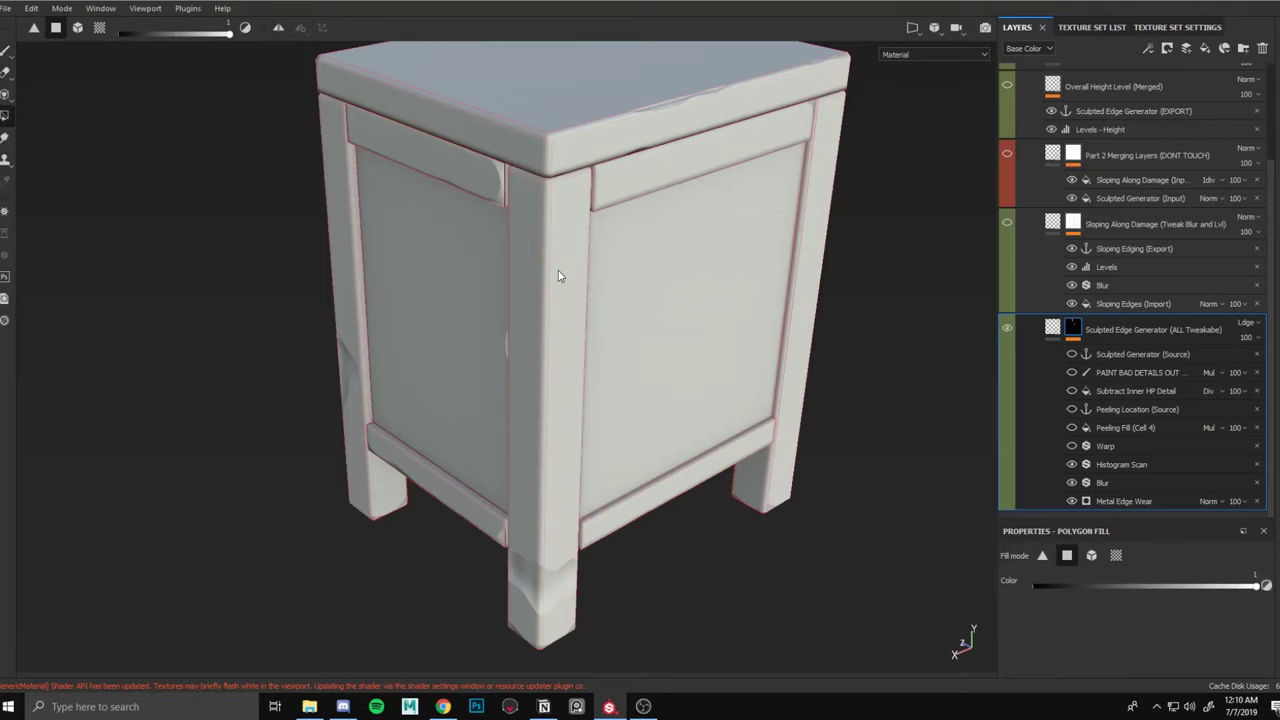
key(m)
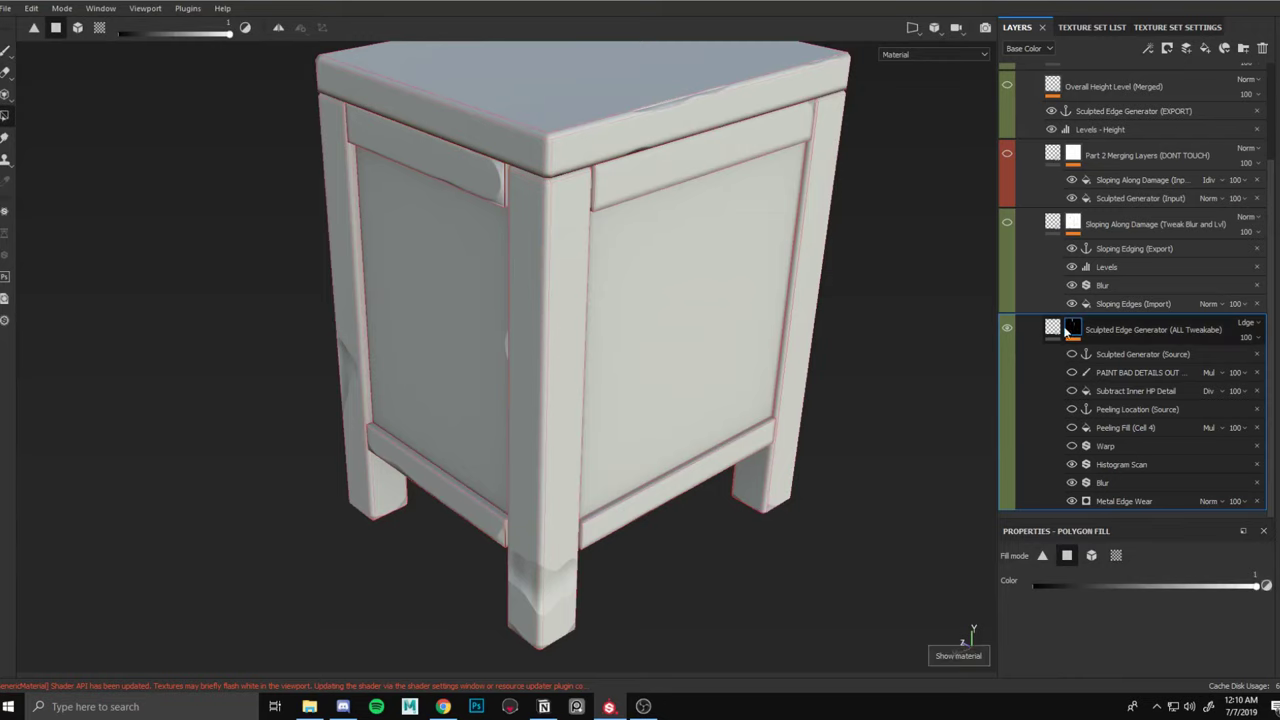
Select the Sculpted Edge Generator fill and examine the nightstand's dents under rotated environment lighting.
click(1053, 328)
alt+middle_drag(686, 163, 562, 226)
mouse_move(562, 226)
alt+right_down()
mouse_move(590, 230)
mouse_move(643, 282)
mouse_move(563, 299)
alt+right_up()
alt+right_drag(710, 475, 630, 425)
alt+middle_drag(630, 425, 645, 262)
alt+right_drag(645, 262, 637, 265)
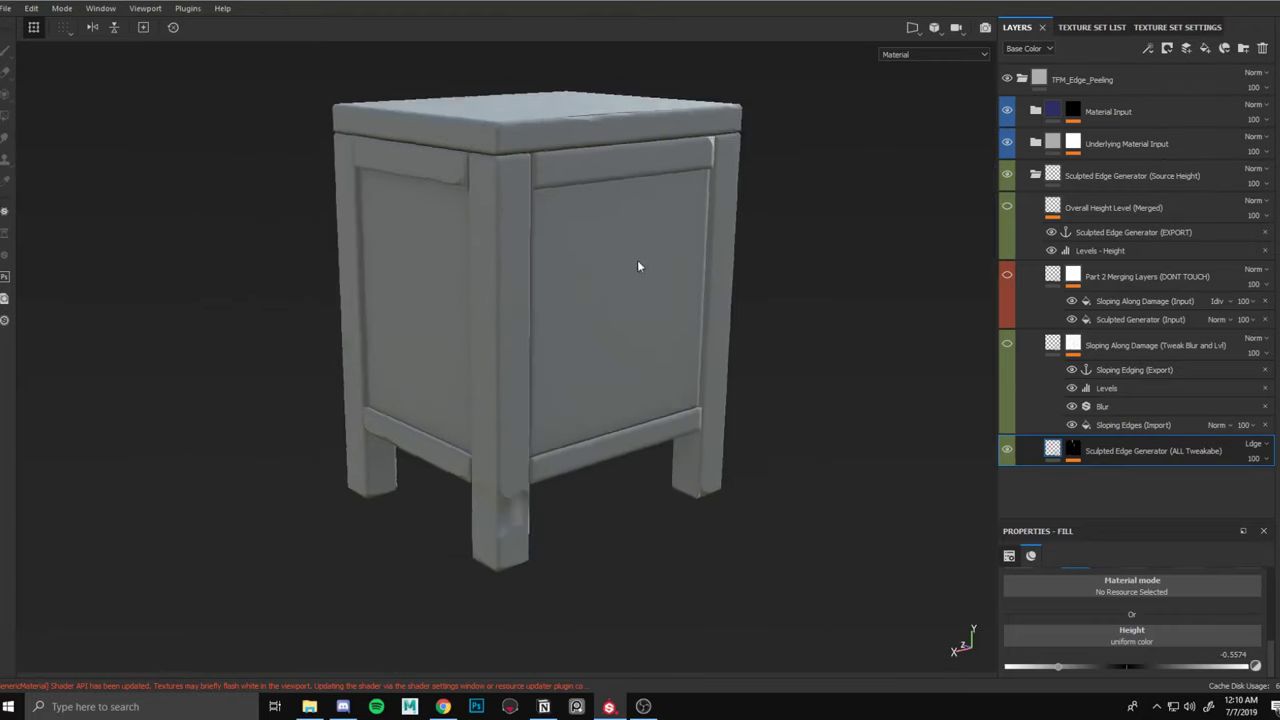
alt+drag(637, 265, 616, 266)
alt+middle_drag(616, 266, 625, 297)
shift+right_drag(828, 338, 756, 344)
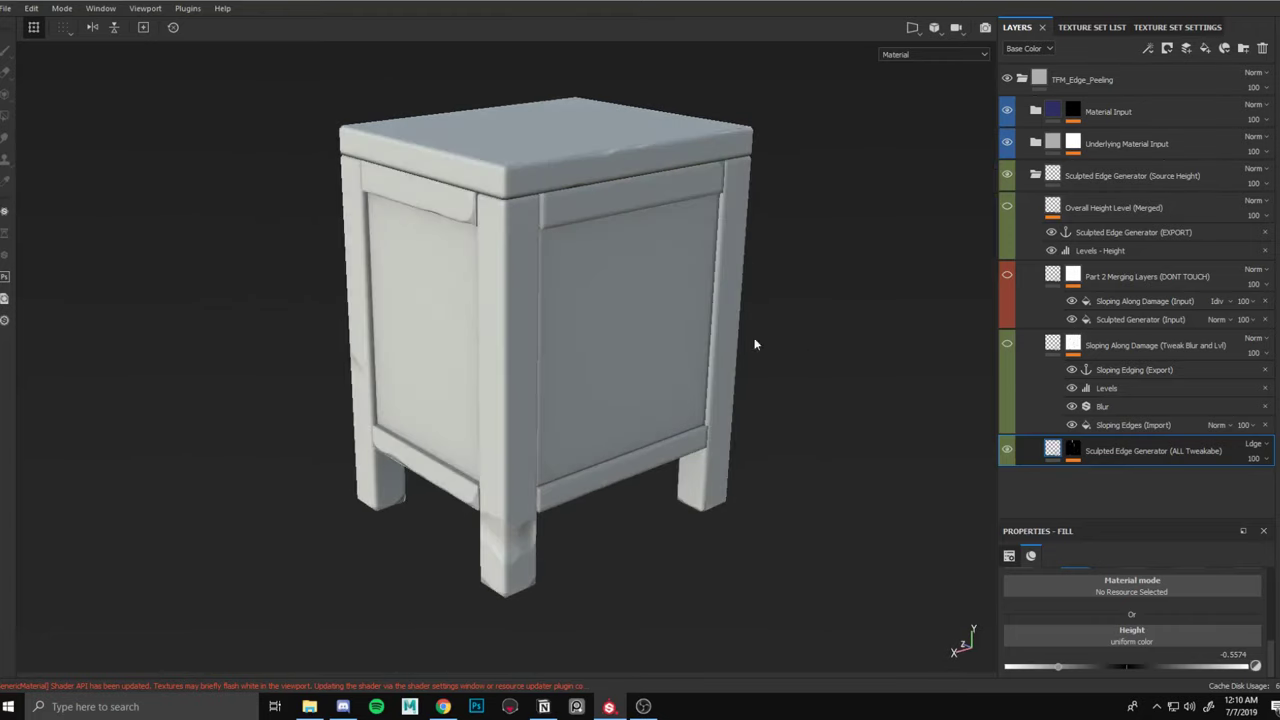
Review the Histogram Scan, Blur and Metal Edge Wear effects in the Sculpted Edge Generator mask.
click(1073, 450)
scroll(1107, 458, down, 3)
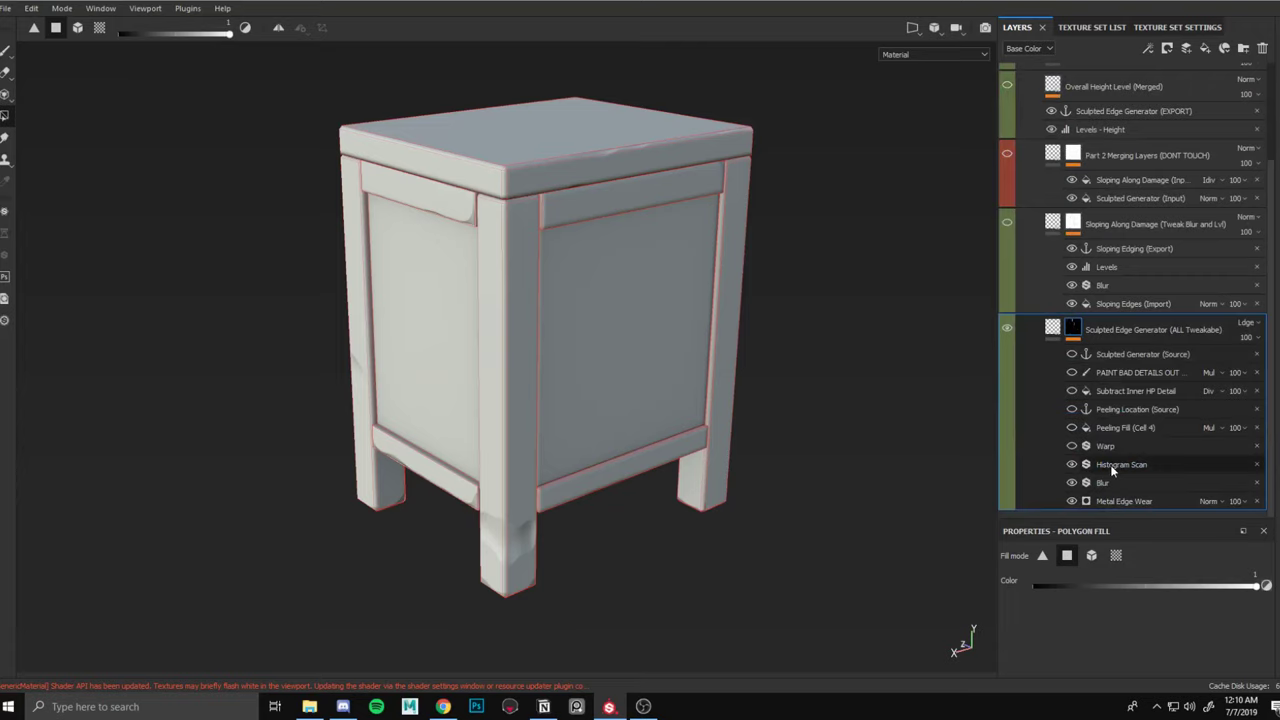
click(1110, 464)
click(1112, 481)
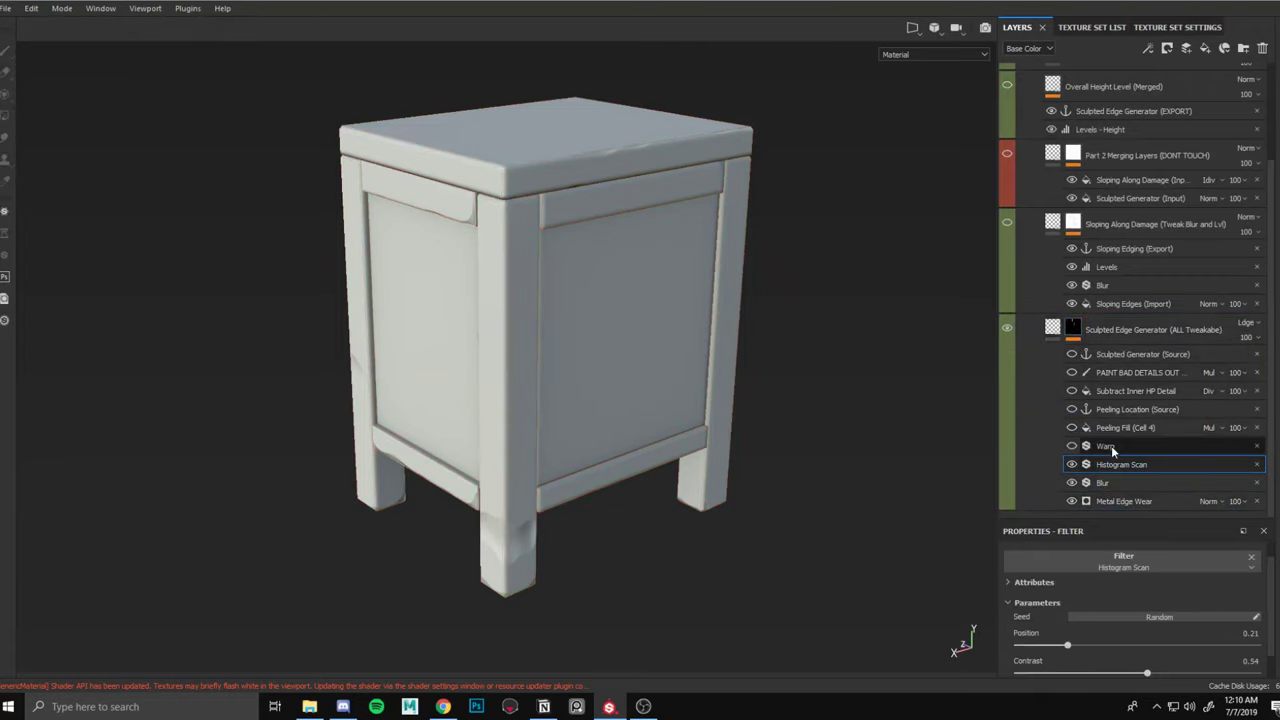
click(1118, 502)
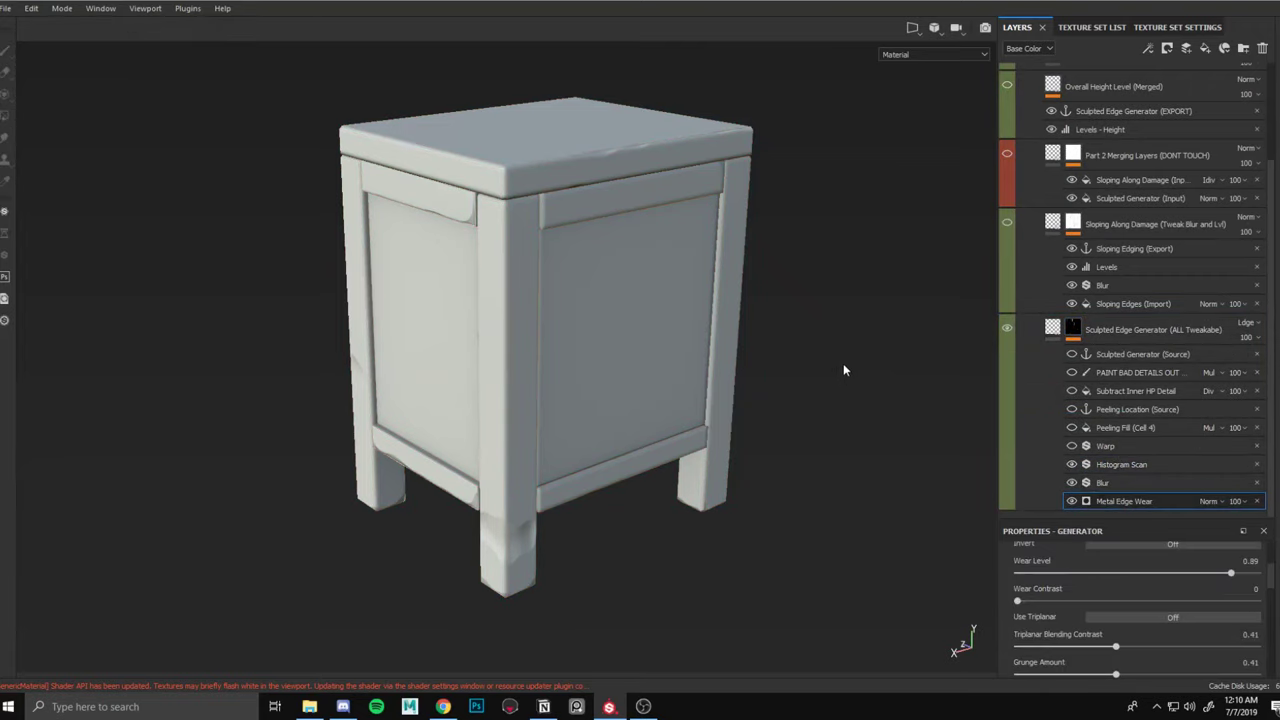
alt+middle_drag(710, 276, 734, 317)
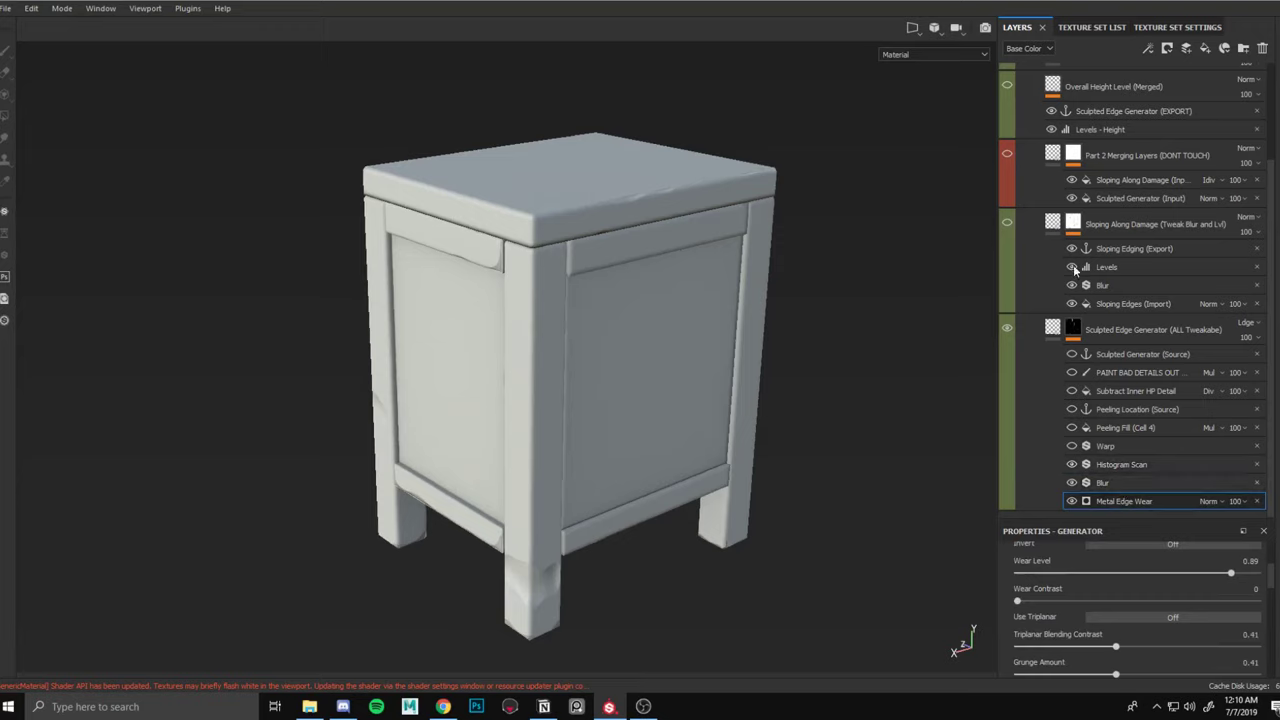
scroll(1106, 500, up, 2)
scroll(1110, 500, down, 2)
click(1104, 482)
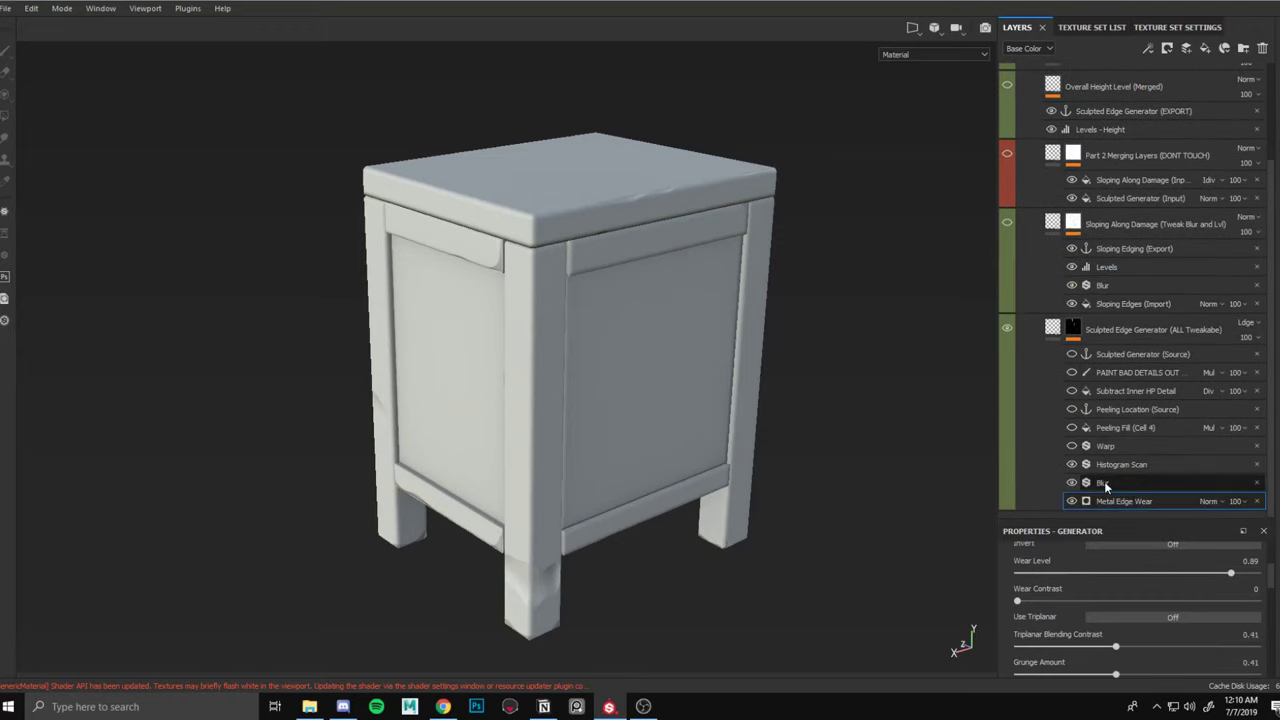
click(1111, 466)
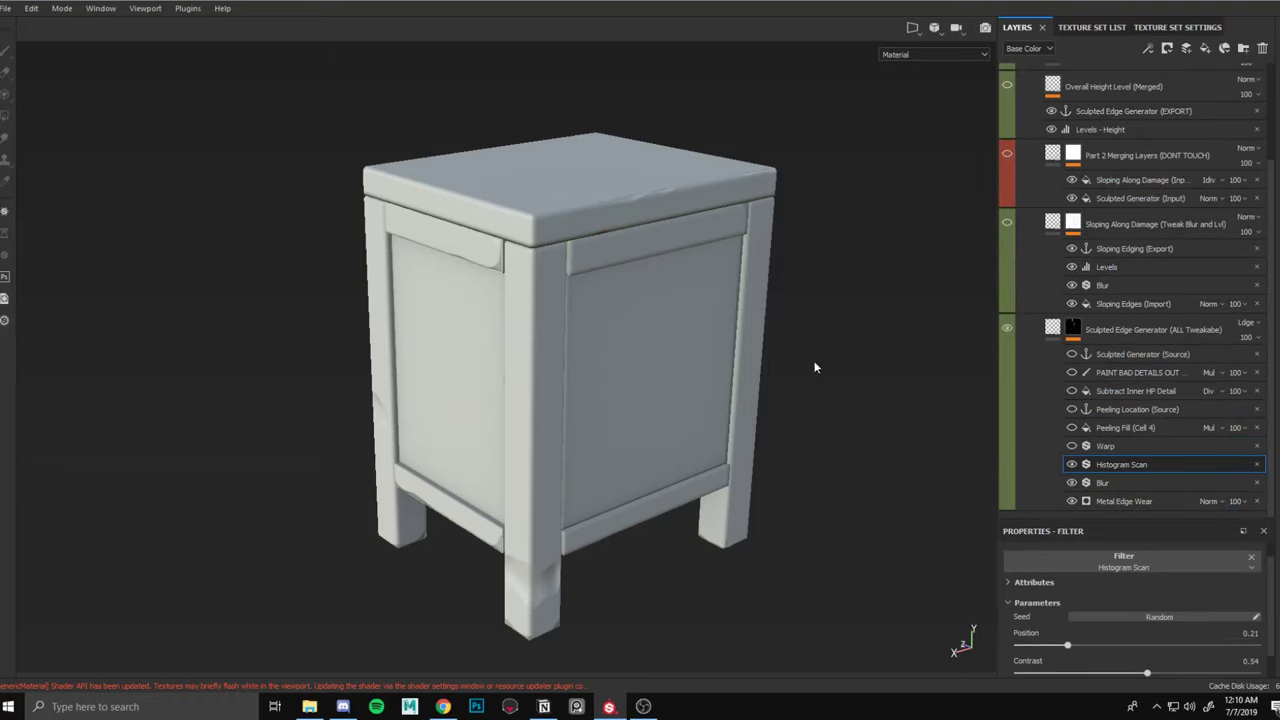
alt+drag(815, 365, 889, 400)
Examine the Metal Edge Wear parameters in an enlarged properties area, including Grunge Amount, Grunge Scale and Edges Smoothness.
click(1124, 500)
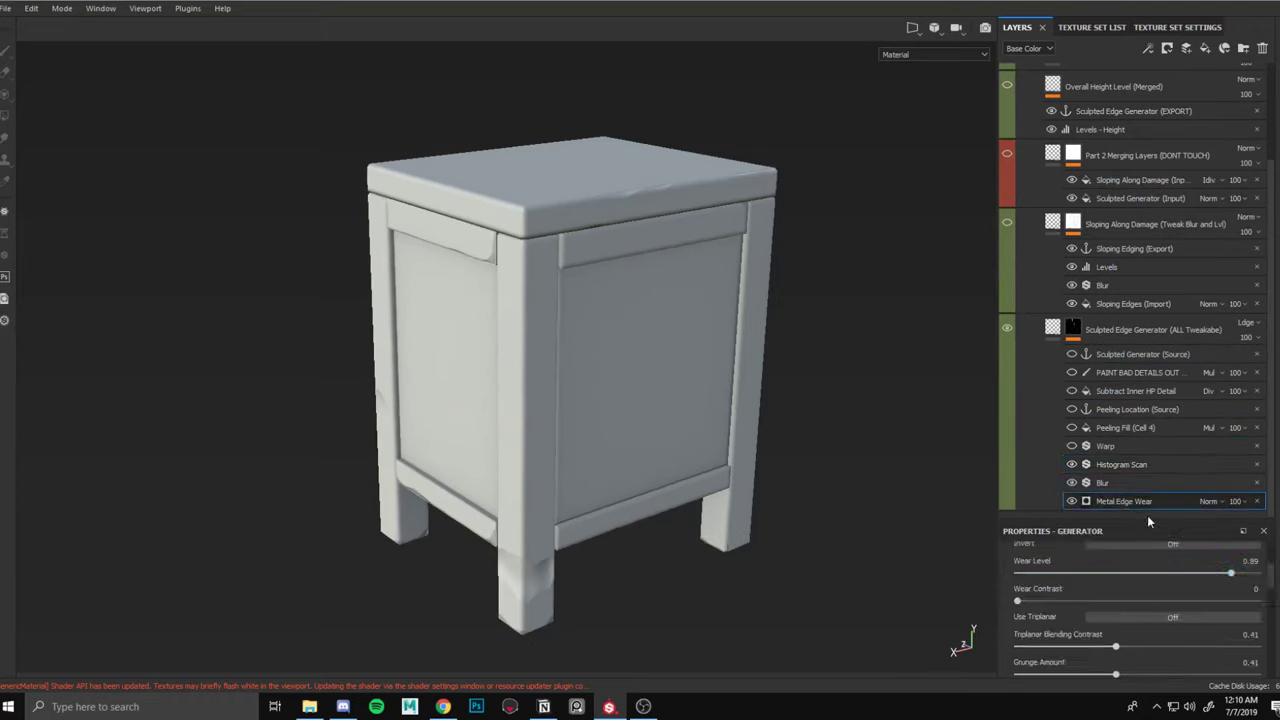
scroll(1150, 588, down, 4)
scroll(1140, 588, up, 4)
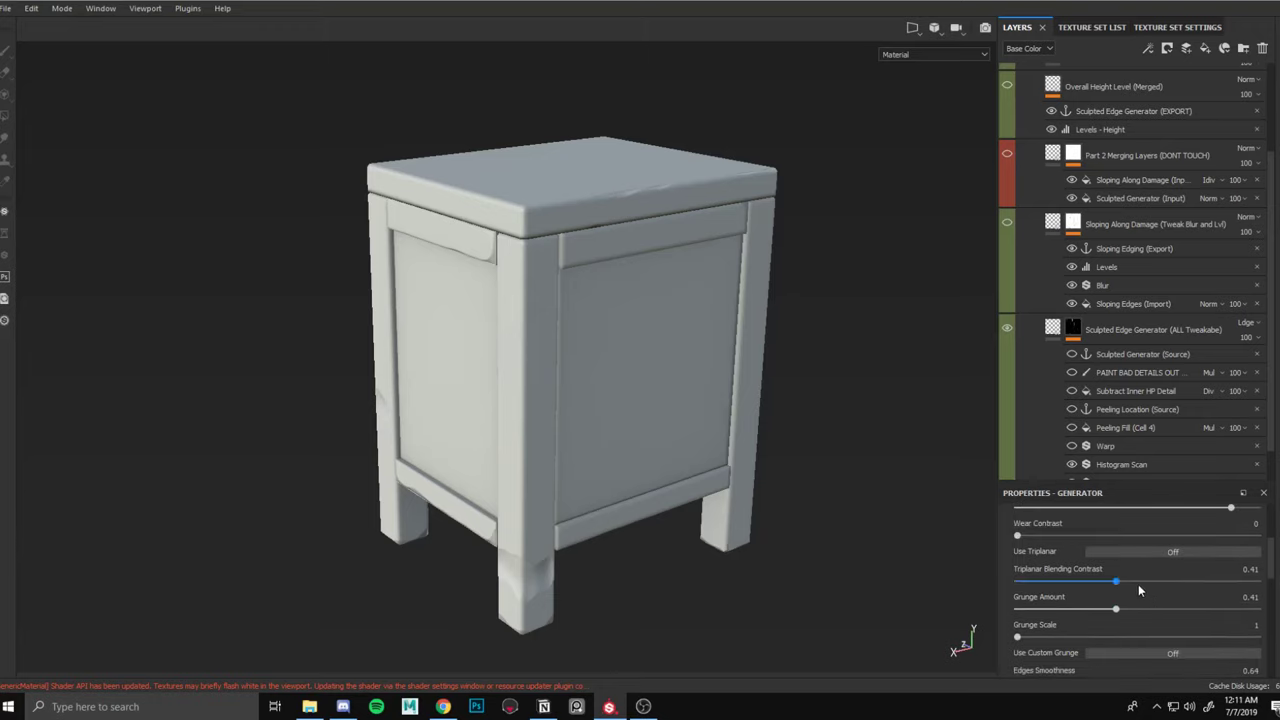
Set the Metal Edge Wear's Wear Level to 0.91, and set Histogram Scan to Position 0.29 and Contrast 0.74.
drag(1201, 535, 1236, 532)
scroll(1144, 452, down, 1)
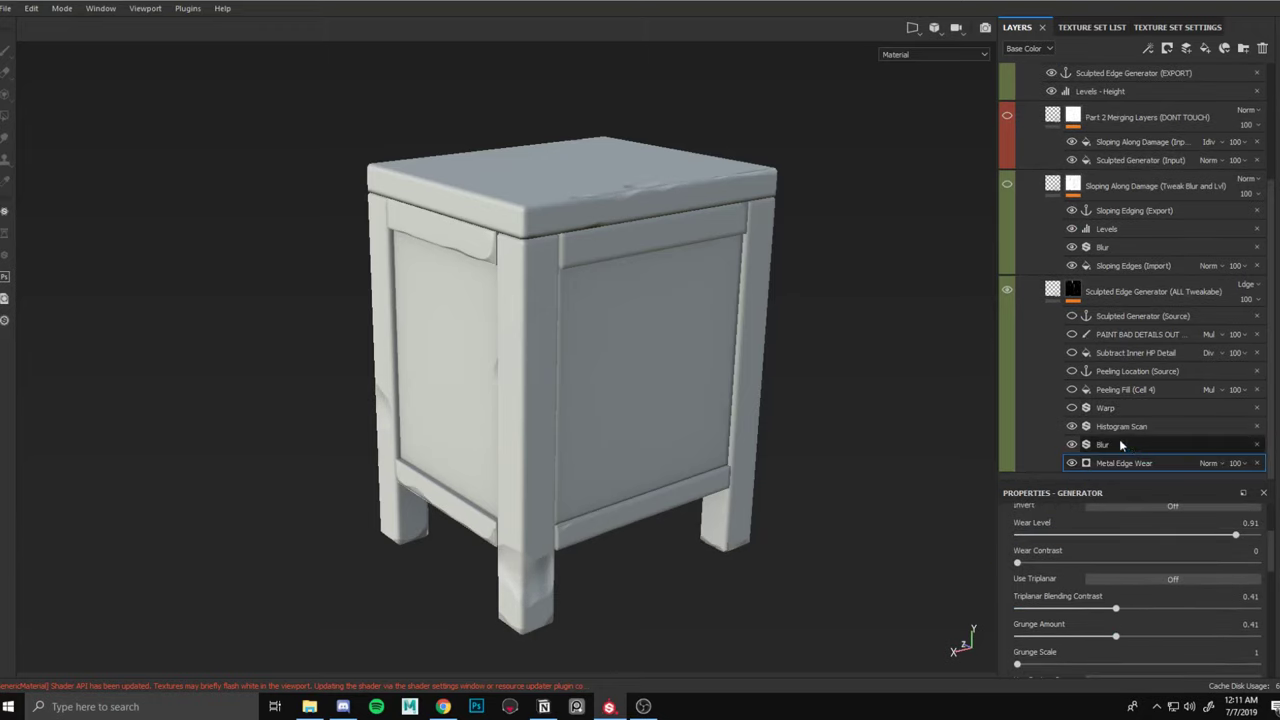
click(1120, 429)
mouse_move(1067, 617)
mouse_down()
mouse_move(1166, 614)
mouse_move(1083, 617)
mouse_up()
drag(1147, 645, 1220, 645)
mouse_move(1083, 617)
mouse_down()
mouse_move(1146, 612)
mouse_move(1084, 617)
mouse_up()
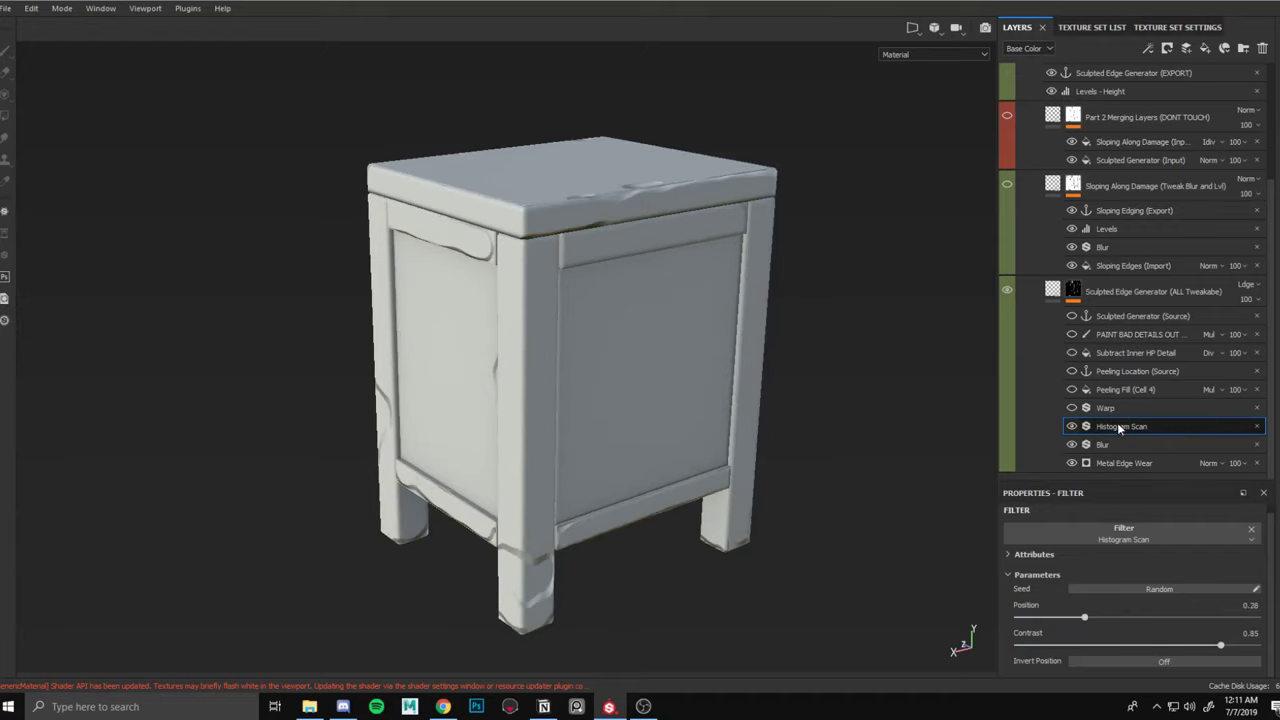
drag(1220, 645, 1063, 627)
Set the Blur filter's Blur Intensity to 2.95 while checking the dents around the nightstand.
click(1102, 445)
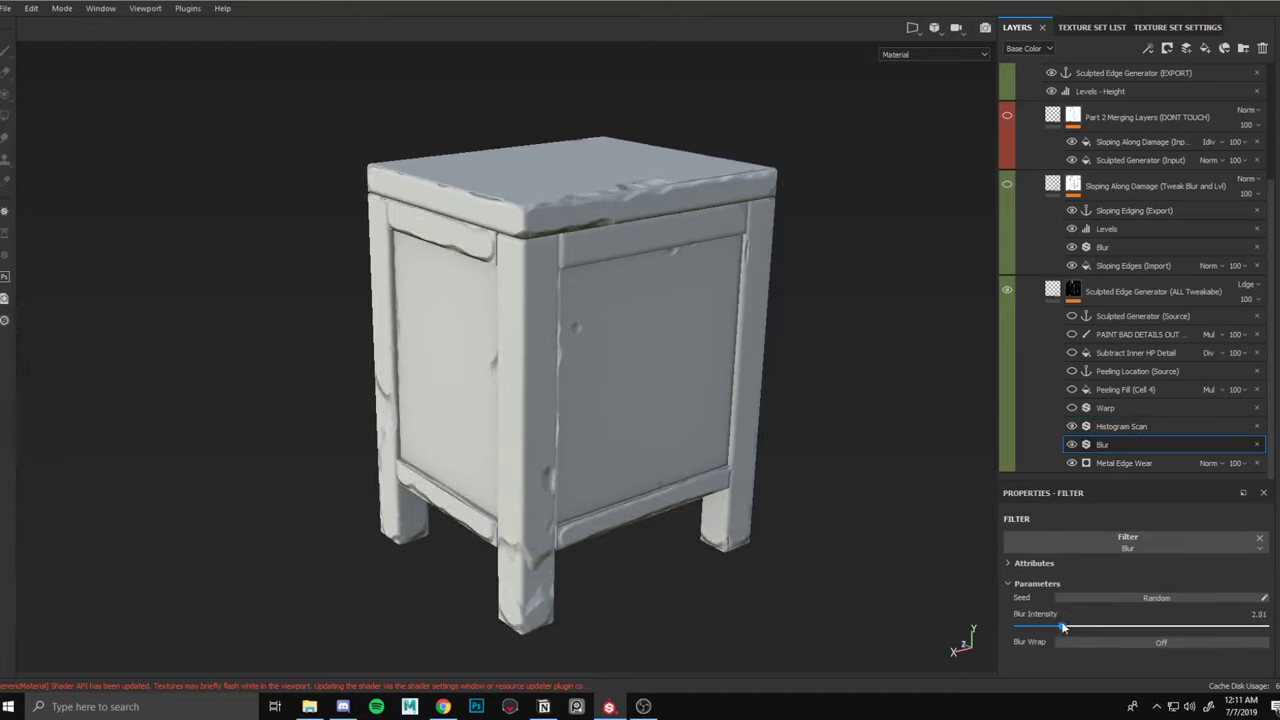
scroll(583, 280, up, 3)
alt+drag(583, 280, 568, 230)
scroll(674, 295, down, 3)
alt+drag(674, 295, 666, 366)
mouse_move(1067, 626)
mouse_down()
mouse_move(1140, 617)
mouse_move(1030, 619)
mouse_move(1060, 624)
mouse_up()
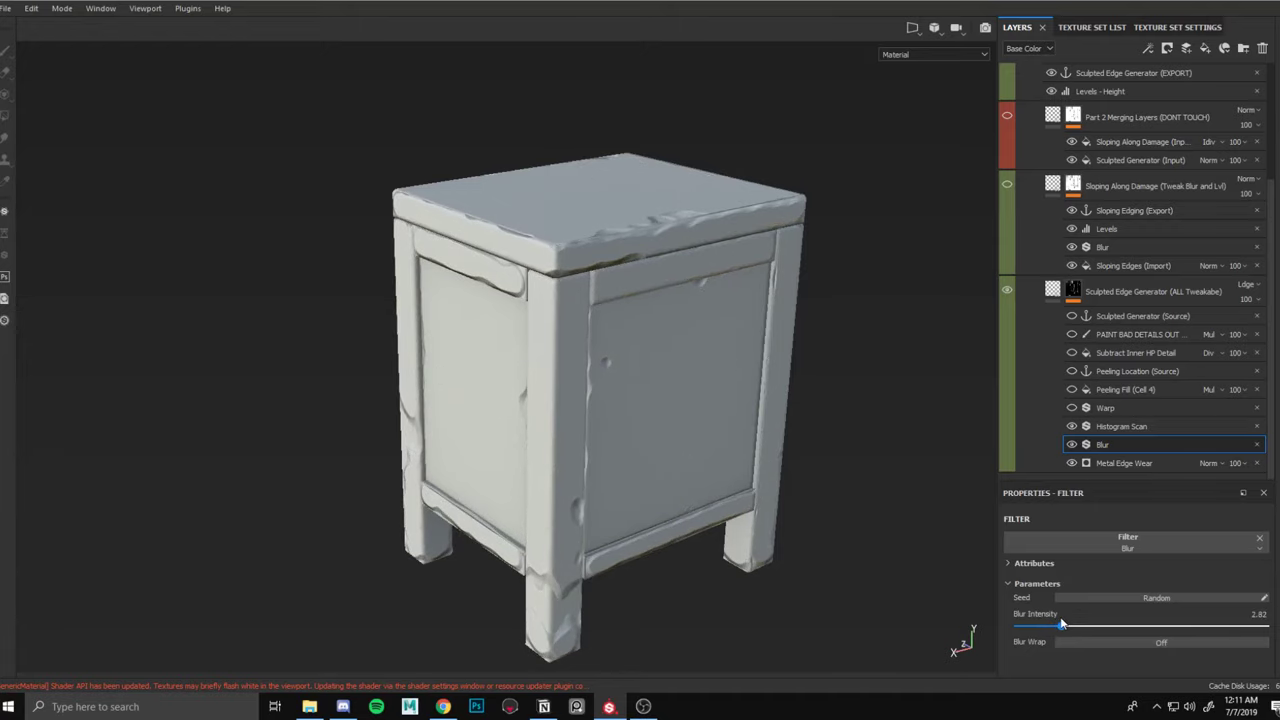
alt+drag(757, 428, 705, 345)
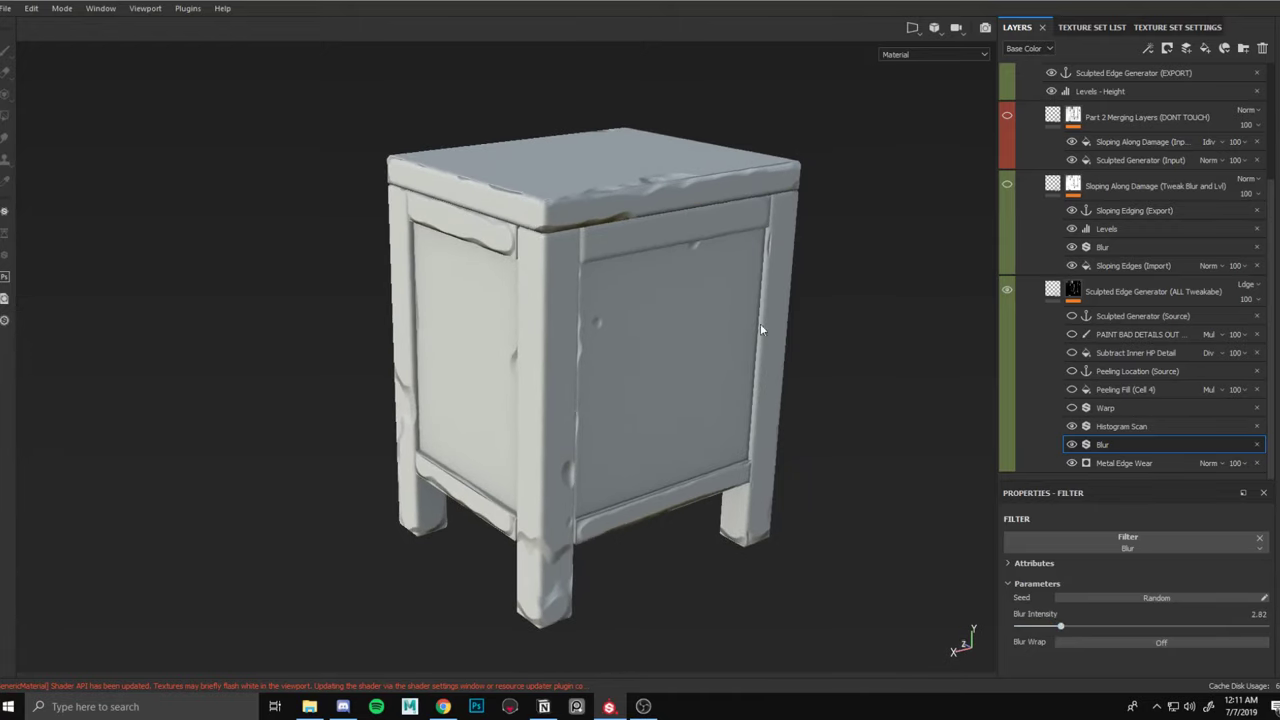
alt+middle_drag(760, 330, 737, 316)
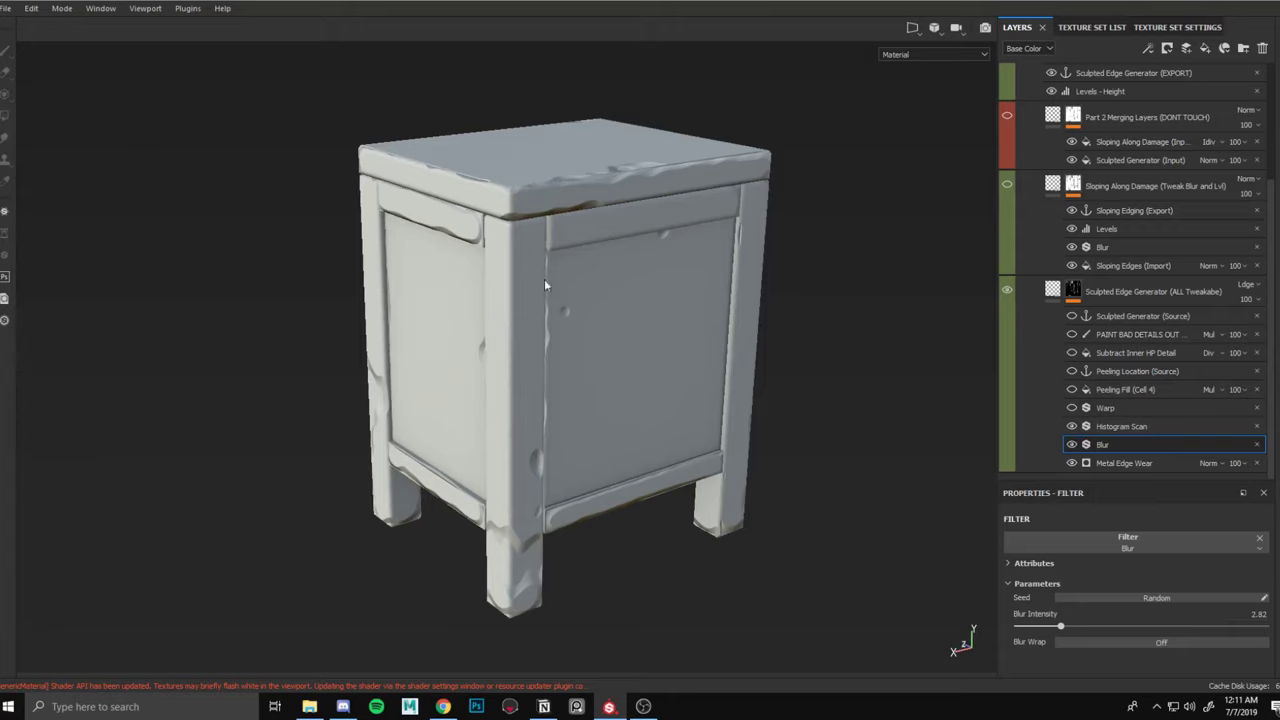
scroll(530, 277, up, 3)
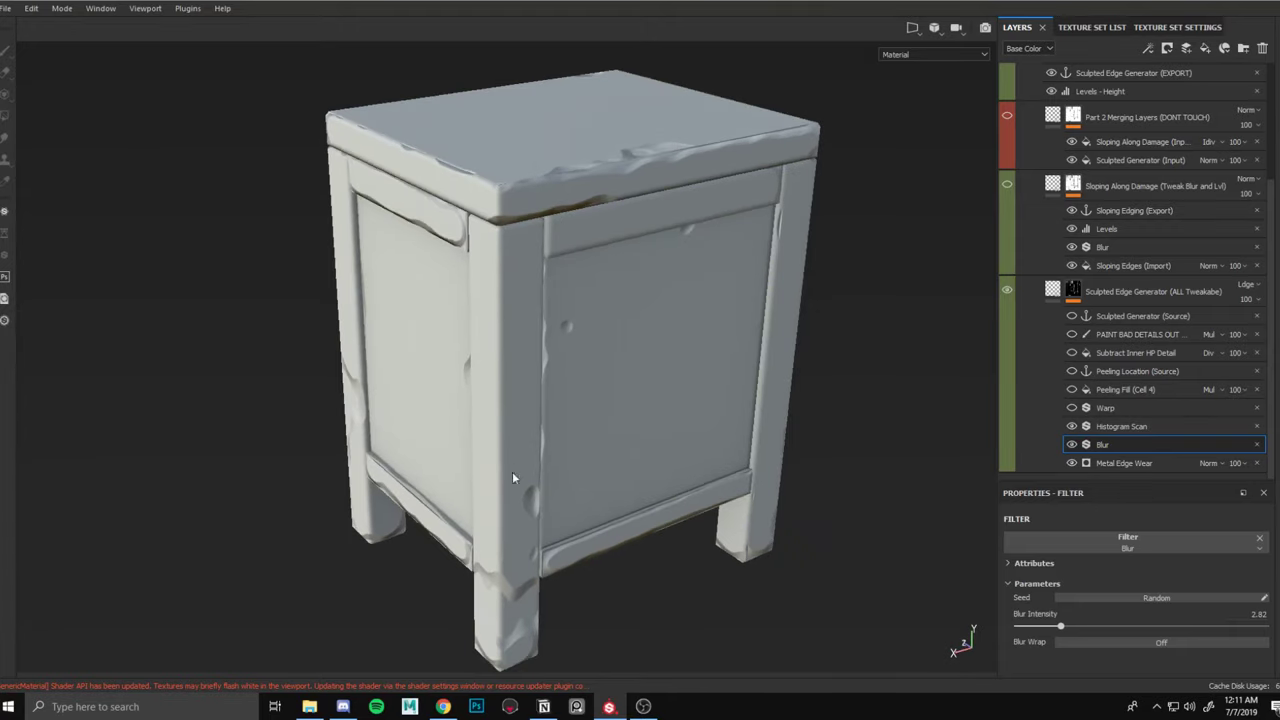
mouse_move(1058, 626)
mouse_down()
mouse_move(1027, 623)
mouse_move(1062, 626)
mouse_up()
alt+drag(745, 418, 744, 406)
Compare the dents with and without Histogram Scan, and show the Warp filter to examine the tabletop edge.
click(1075, 427)
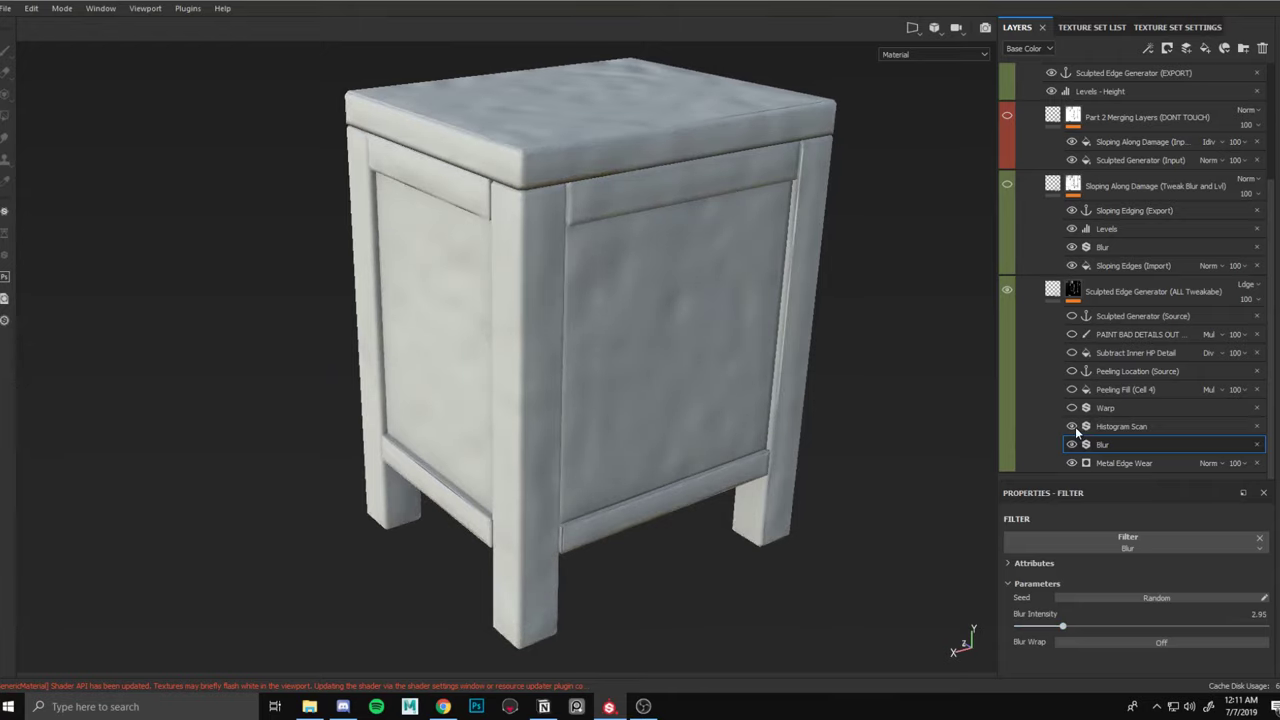
click(1075, 427)
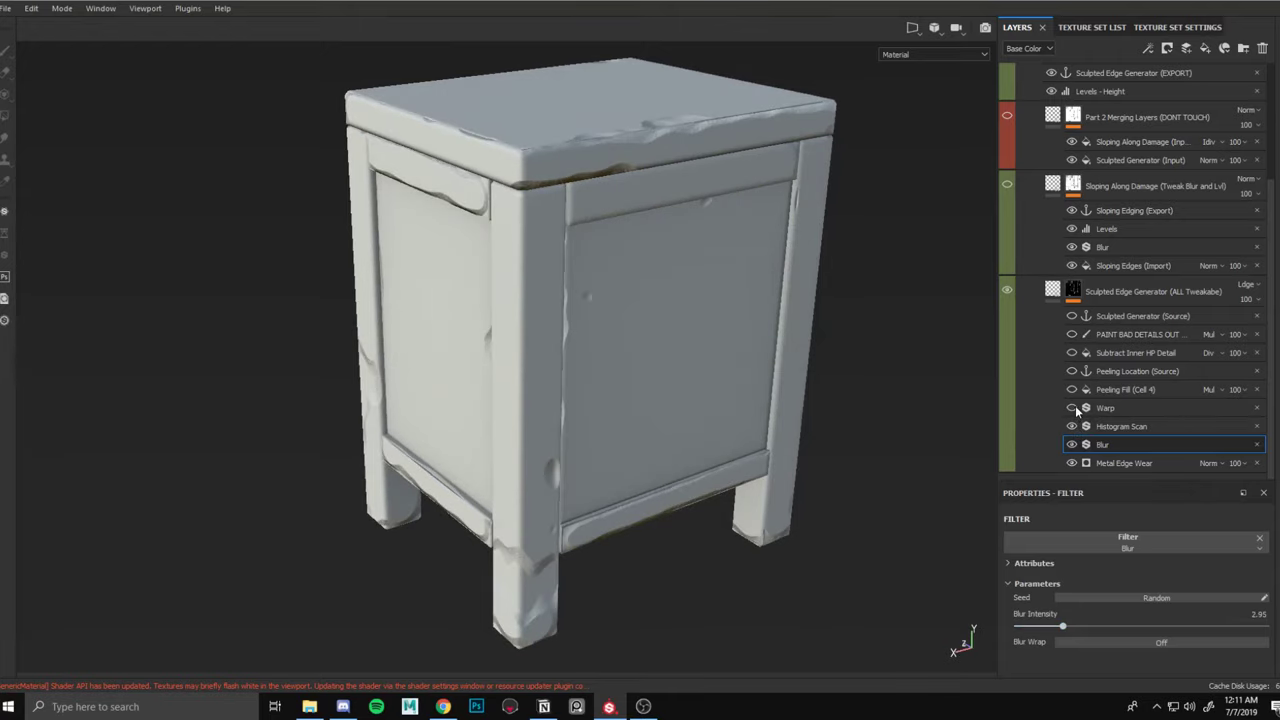
scroll(623, 170, up, 5)
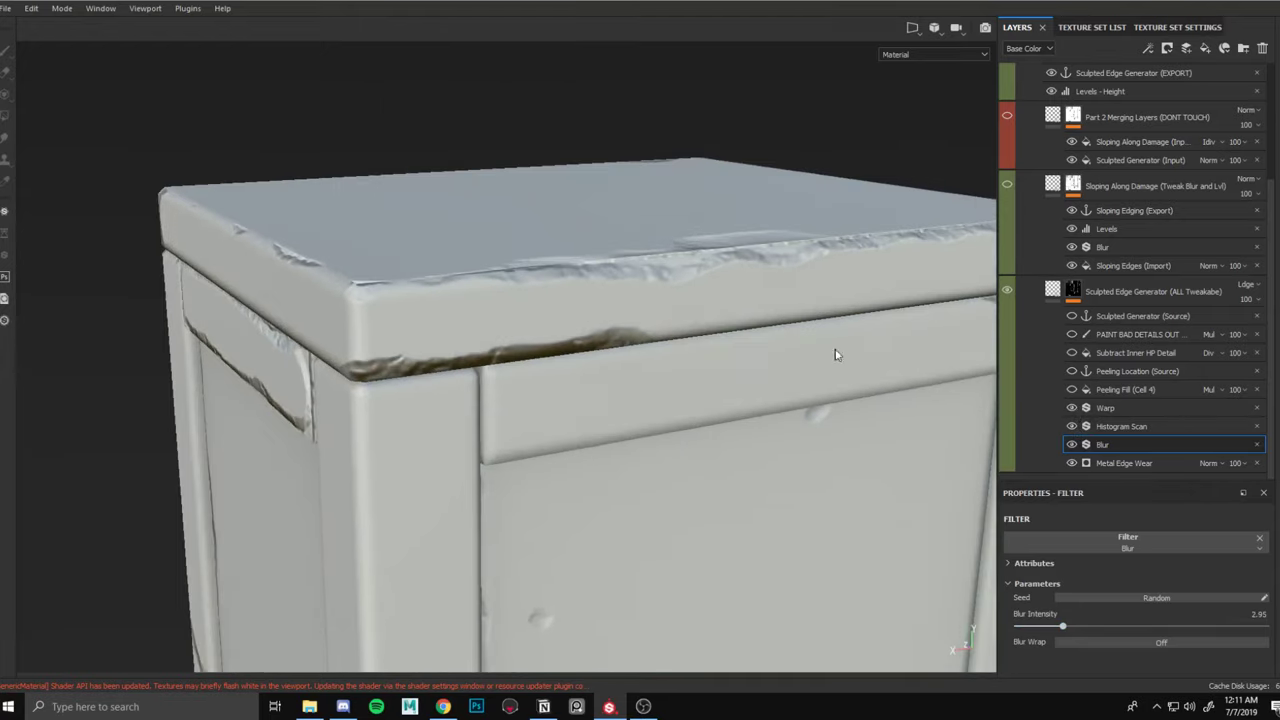
alt+drag(662, 250, 630, 300)
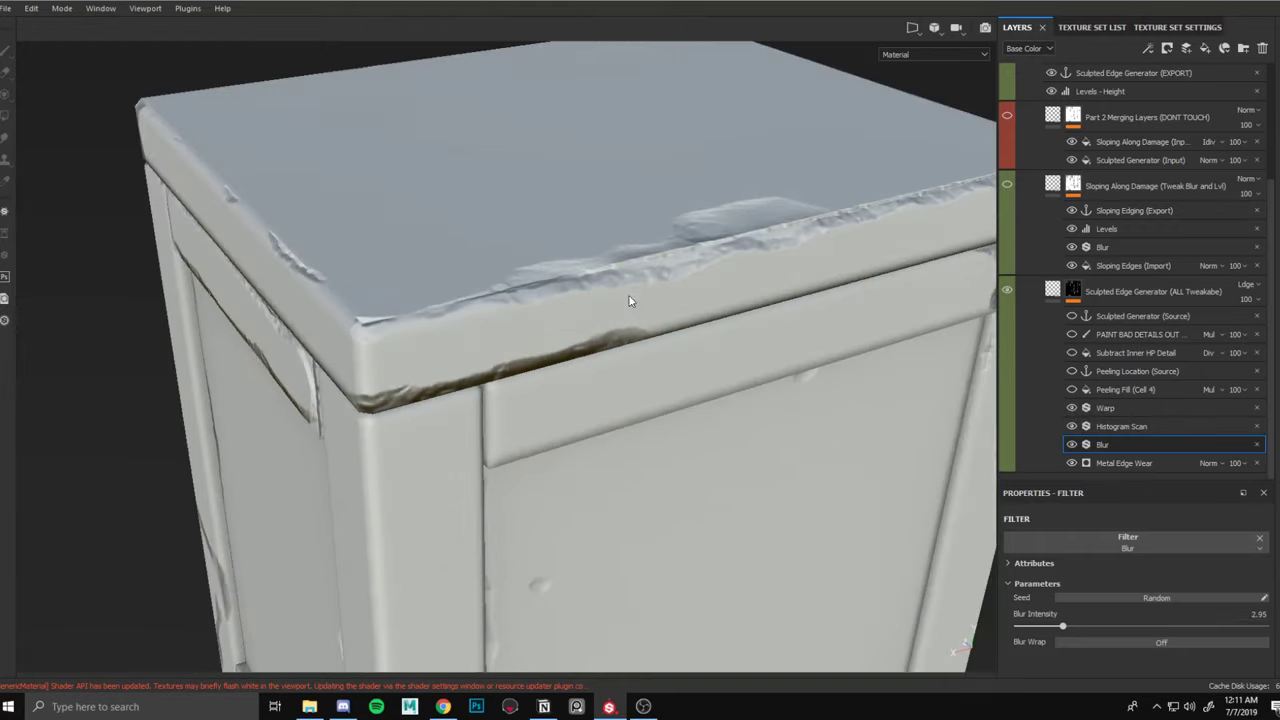
scroll(731, 320, down, 4)
alt+drag(717, 240, 712, 175)
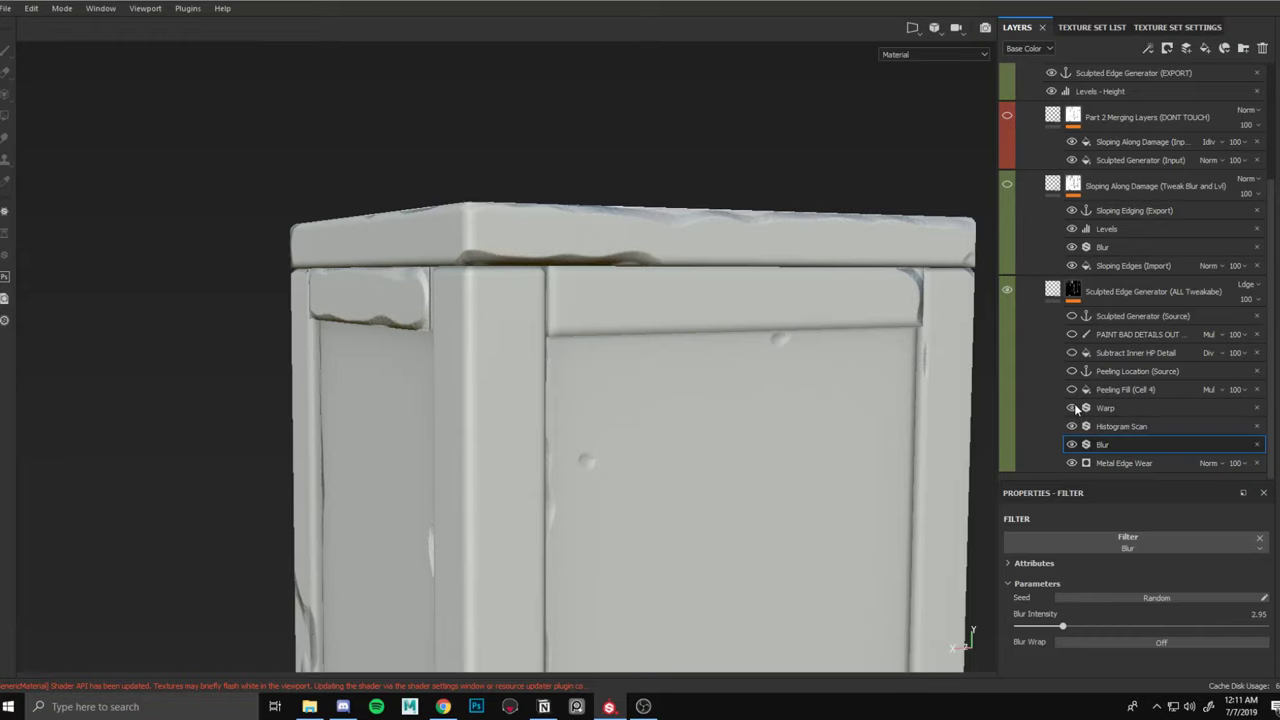
Examine the warped edge damage across the nightstand's panels and legs, and hide the Warp filter again.
alt+right_drag(561, 354, 658, 350)
alt+middle_drag(658, 350, 651, 249)
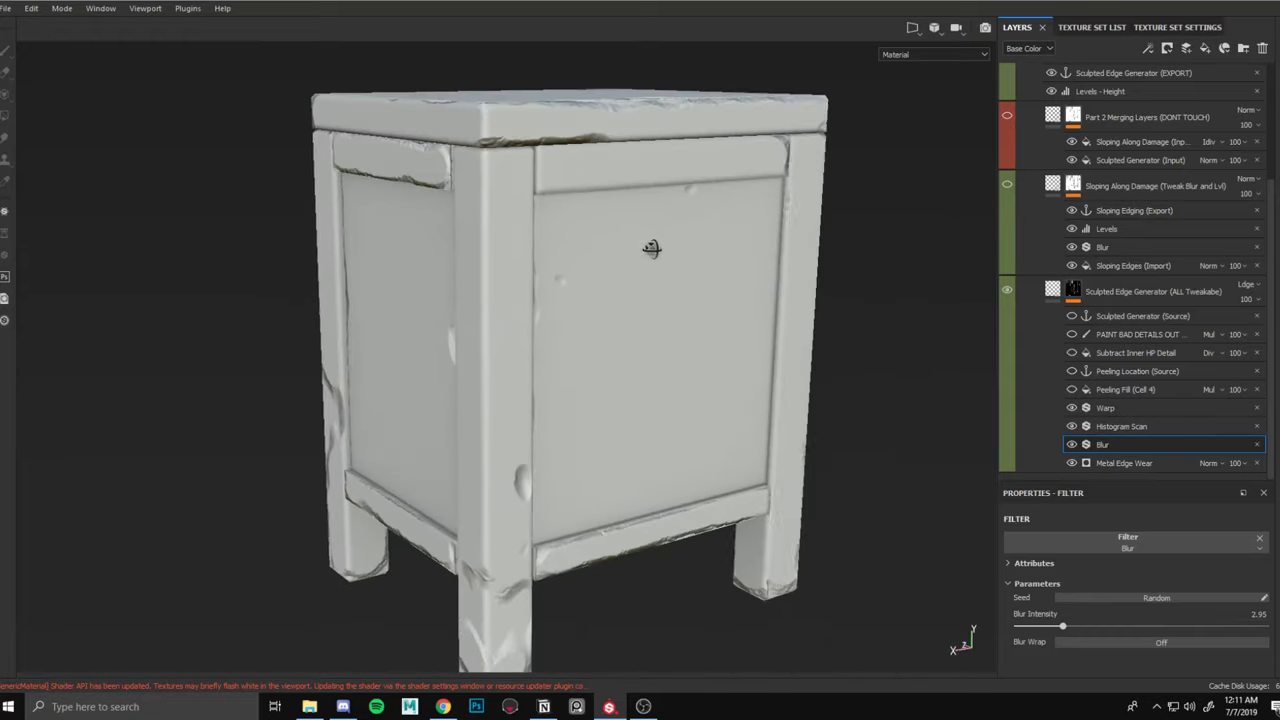
alt+middle_drag(652, 465, 645, 200)
alt+right_drag(645, 200, 560, 417)
alt+drag(560, 417, 674, 292)
alt+middle_drag(674, 292, 666, 280)
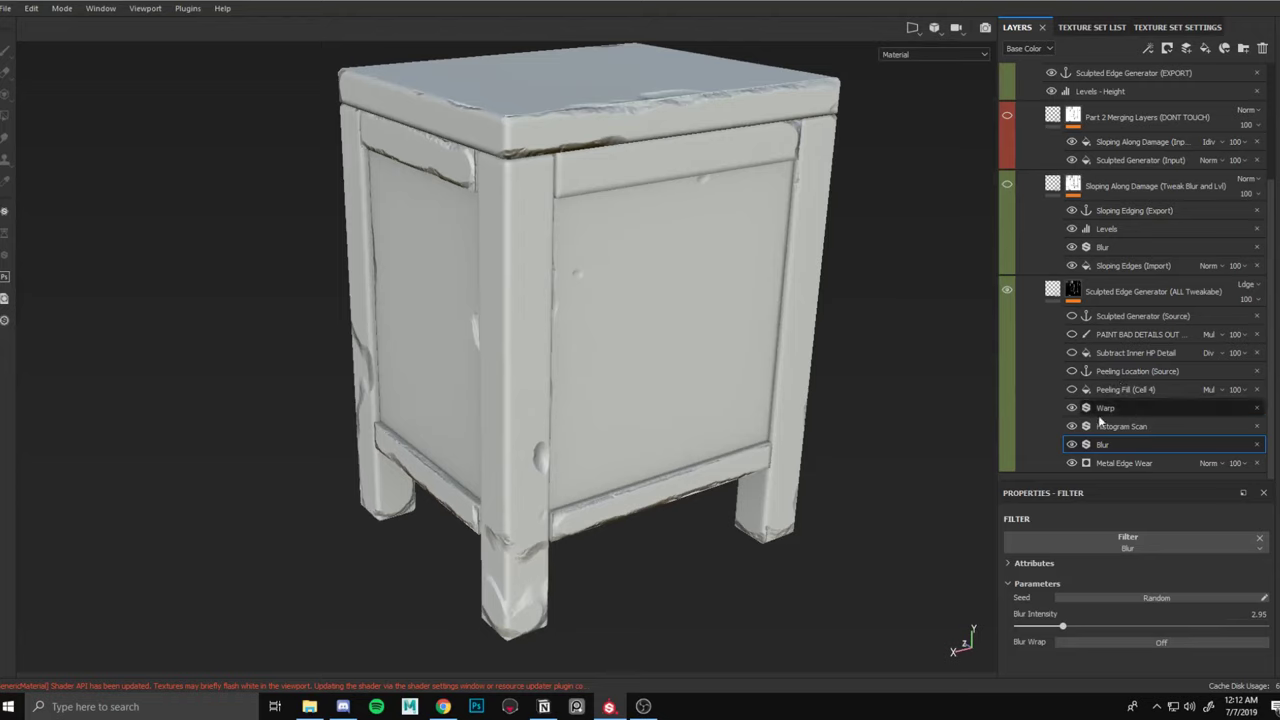
click(1072, 409)
Lower the Histogram Scan filter's Position to 0.25 and view the reduced dents from another angle.
alt+middle_drag(671, 213, 675, 245)
click(1126, 427)
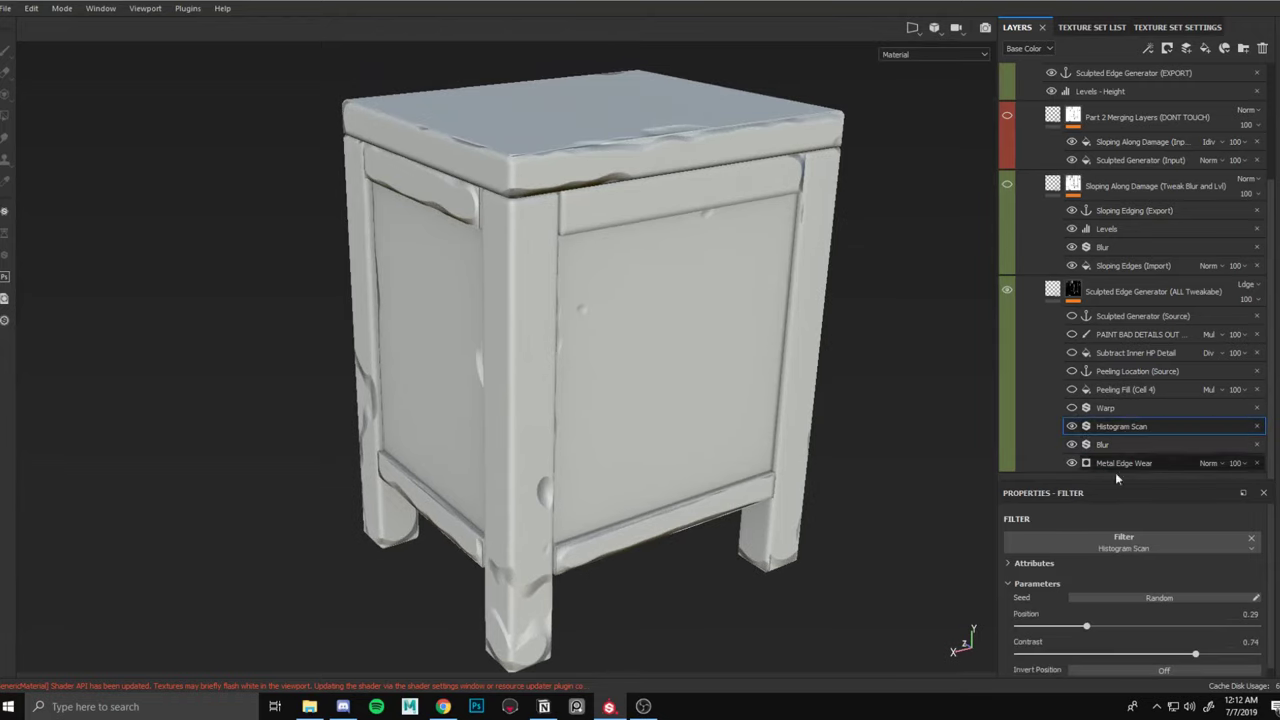
mouse_move(1092, 624)
mouse_down()
mouse_move(1051, 624)
mouse_move(1069, 627)
mouse_up()
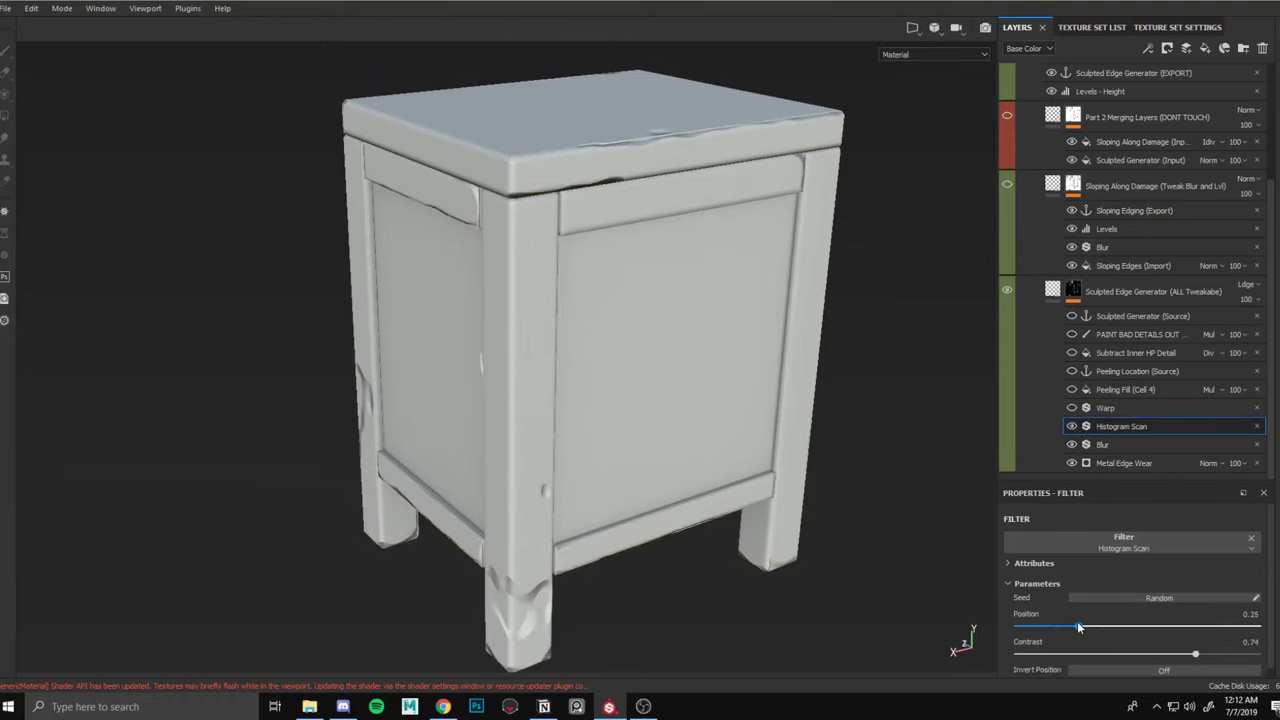
alt+drag(852, 524, 690, 400)
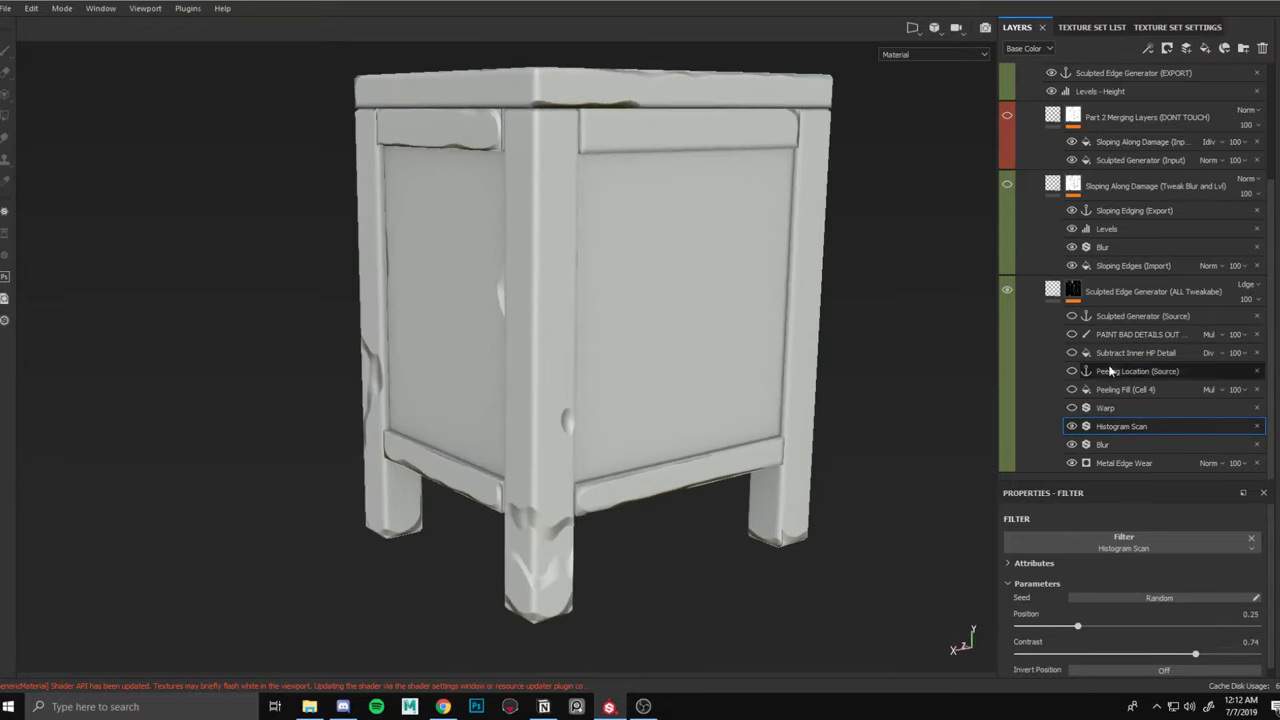
Show the Warp and Peeling Fill (Cell 4) effects and compare the lower legs with and without the peeling fill.
click(1072, 390)
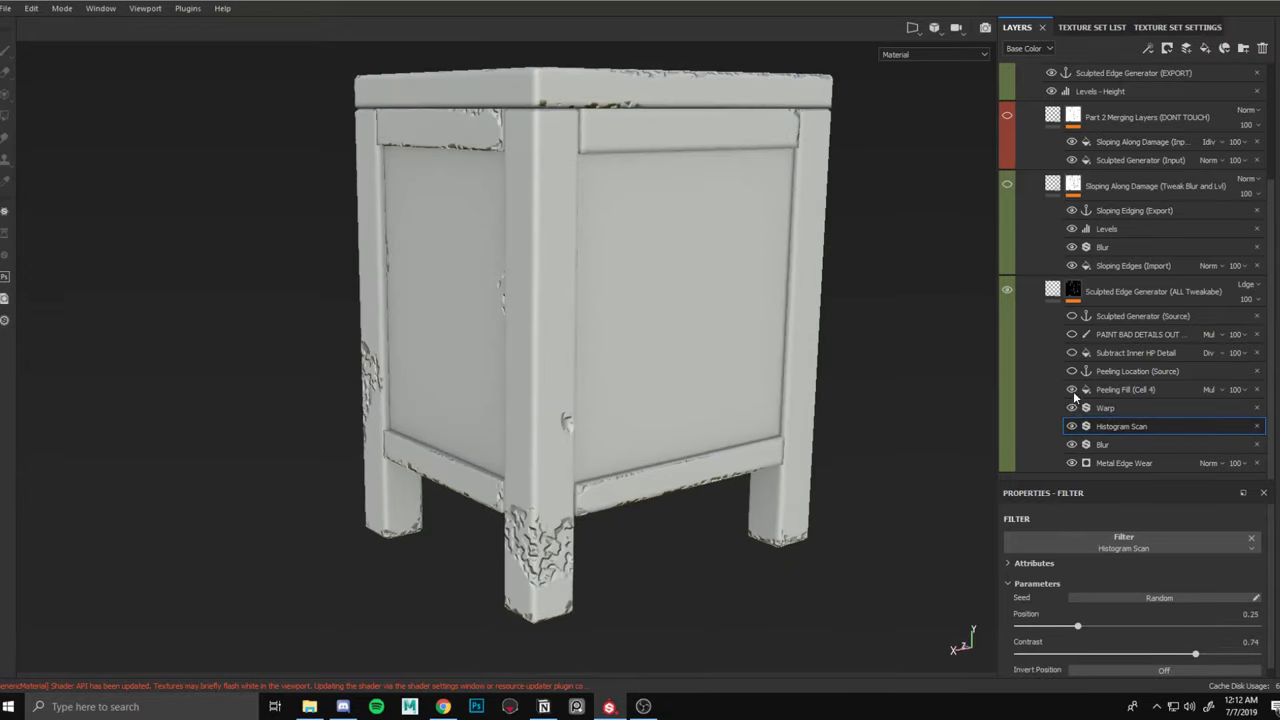
alt+middle_drag(553, 473, 570, 275)
alt+right_drag(570, 275, 567, 374)
alt+drag(567, 374, 625, 292)
click(1073, 389)
click(1073, 389)
alt+right_drag(625, 292, 708, 310)
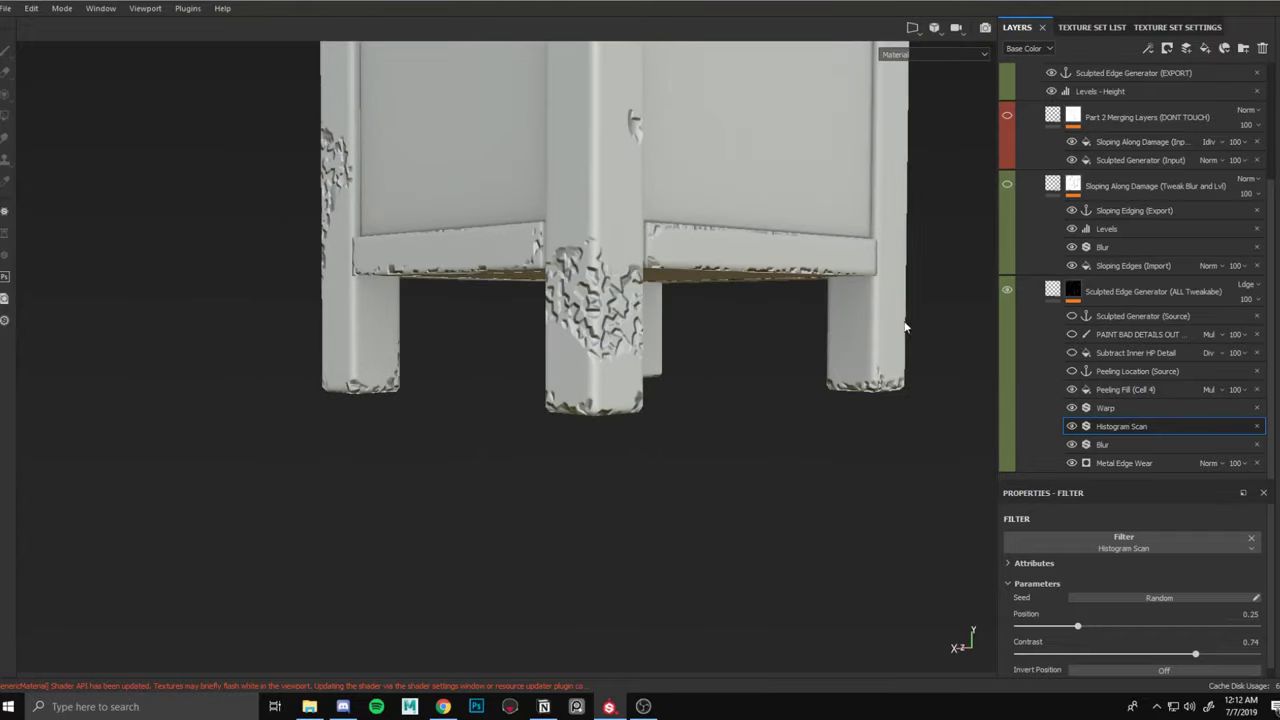
Inspect the peeling pattern around the nightstand body and along the tabletop's front edge.
alt+middle_drag(785, 215, 745, 325)
alt+drag(745, 325, 690, 471)
alt+middle_drag(726, 322, 726, 474)
alt+drag(715, 262, 650, 350)
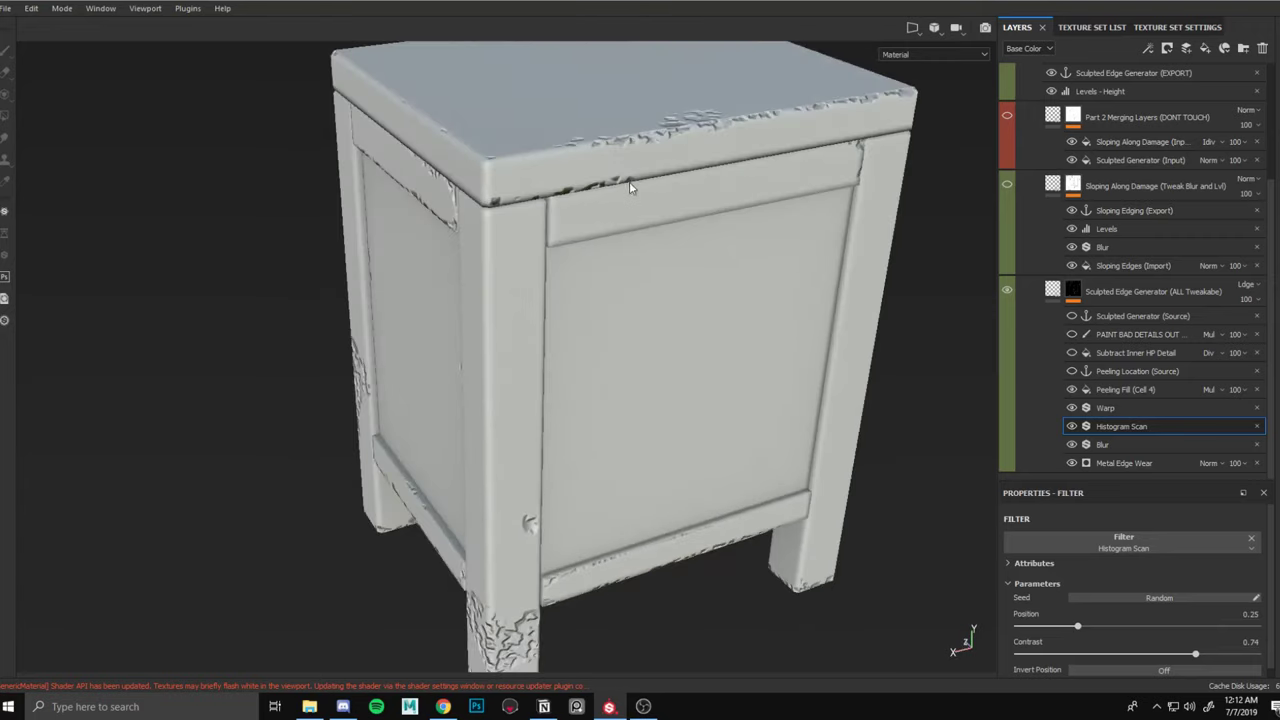
alt+right_drag(650, 195, 621, 268)
alt+middle_drag(690, 75, 626, 220)
alt+drag(675, 203, 663, 186)
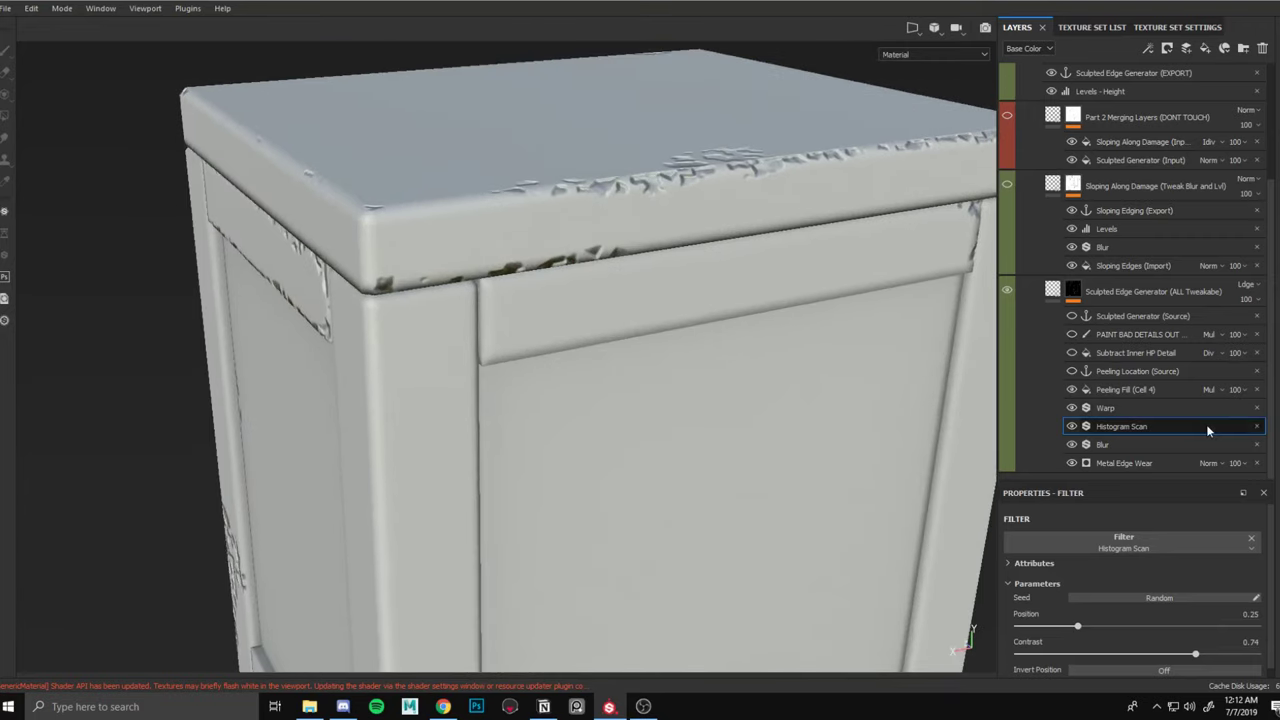
Set the Peeling Fill (Cell 4) opacity to 55 and compare the tabletop edges with Warp hidden and shown.
drag(1246, 401, 1265, 418)
alt+drag(801, 193, 633, 227)
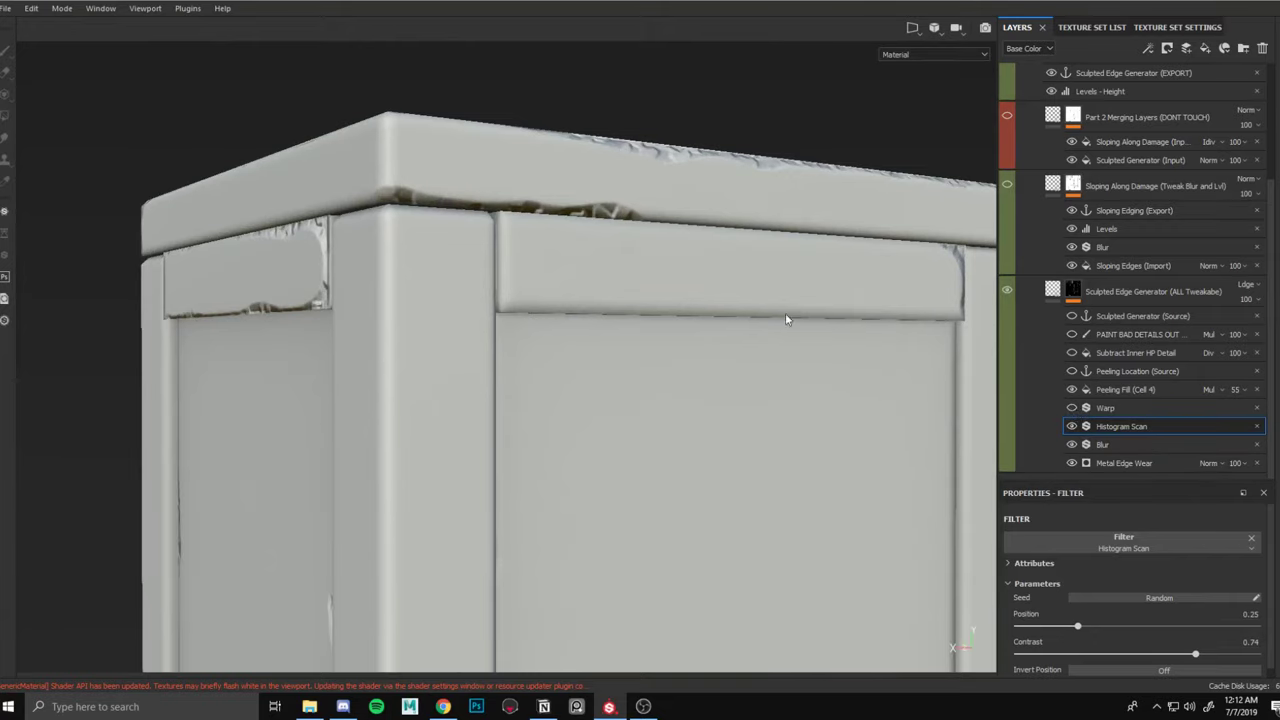
alt+drag(785, 318, 644, 157)
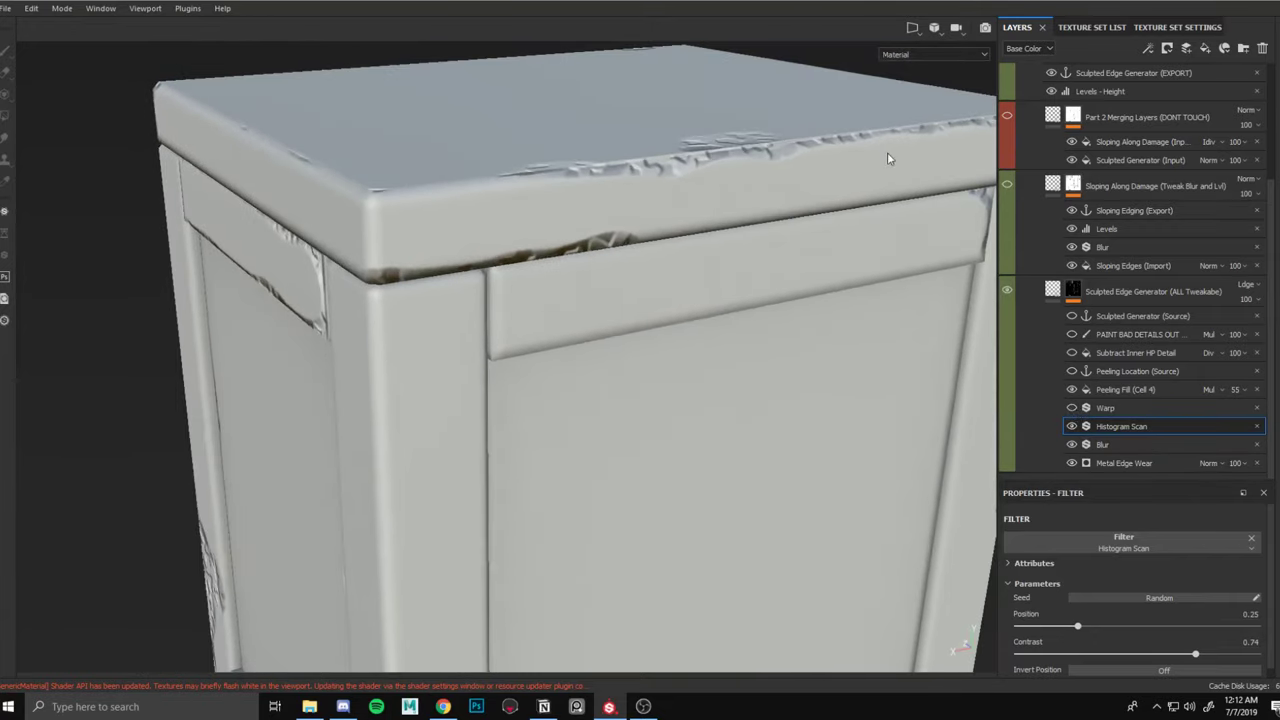
alt+middle_drag(887, 152, 866, 144)
key(f)
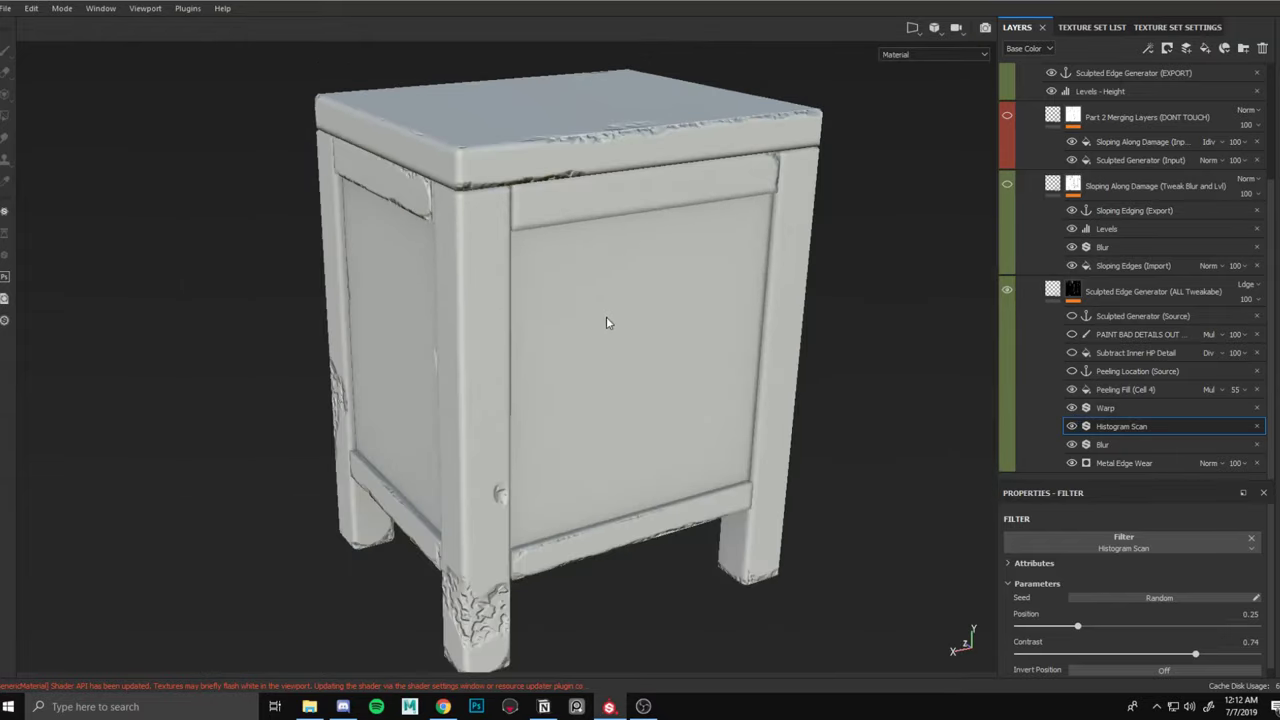
Hide Peeling Fill (Cell 4), show the mask effects above it, and select PAINT BAD DETAILS OUT ~ HERE in a widened layer stack.
click(1121, 390)
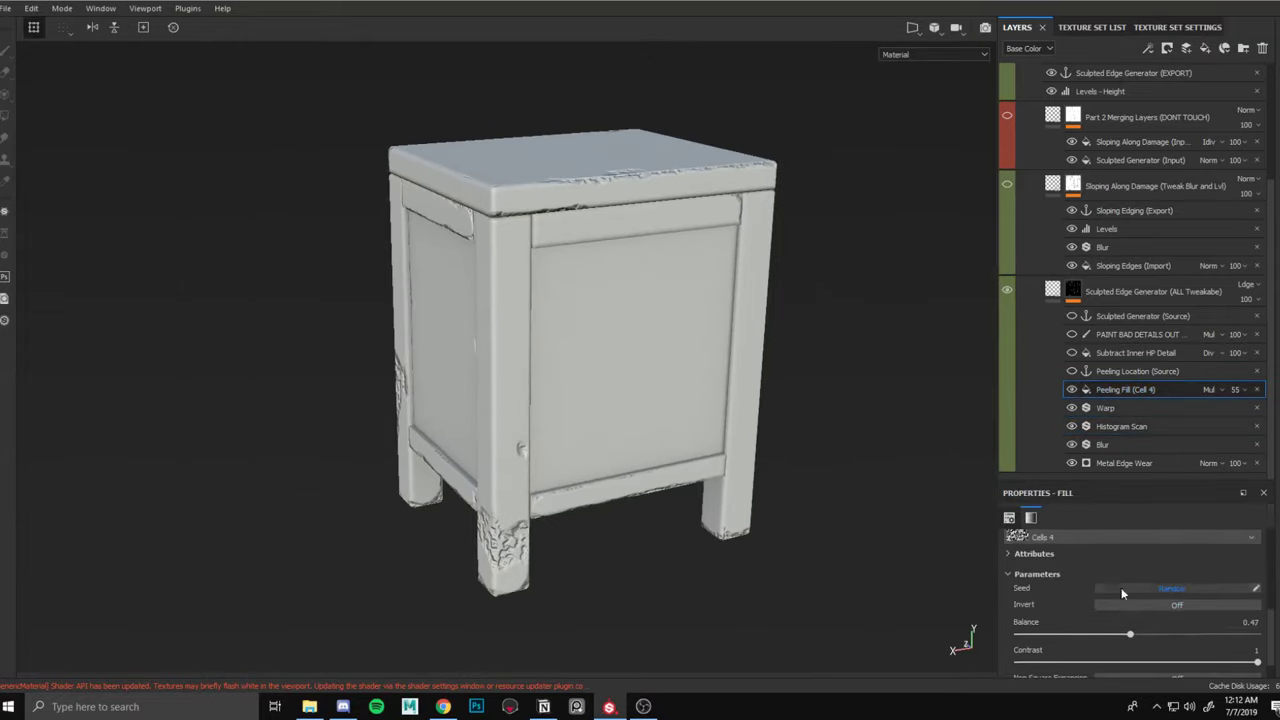
click(1072, 389)
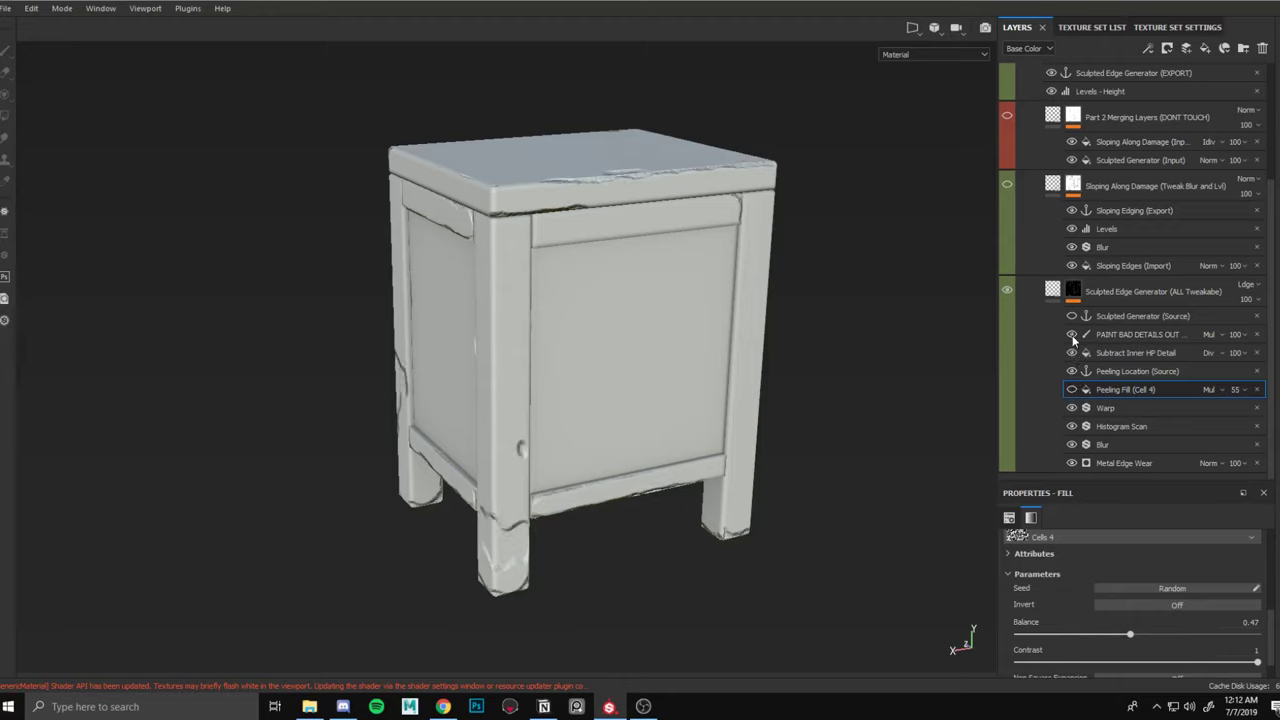
click(1112, 335)
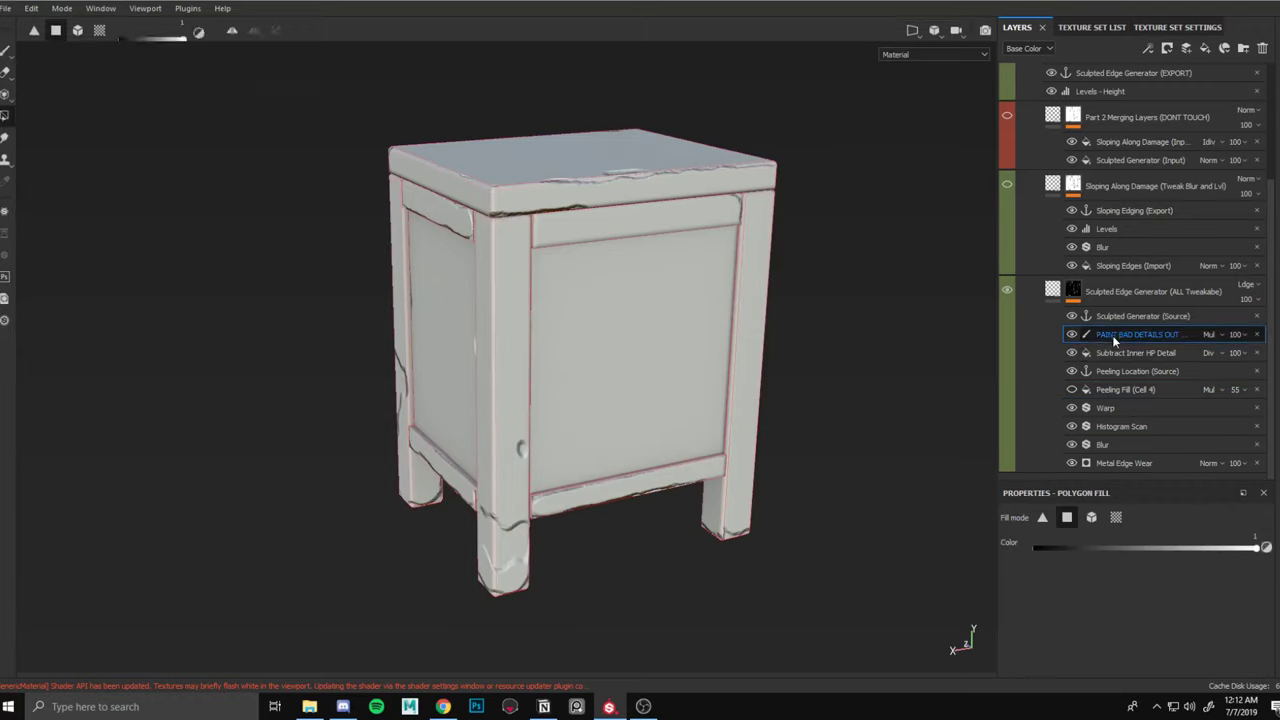
drag(996, 342, 953, 343)
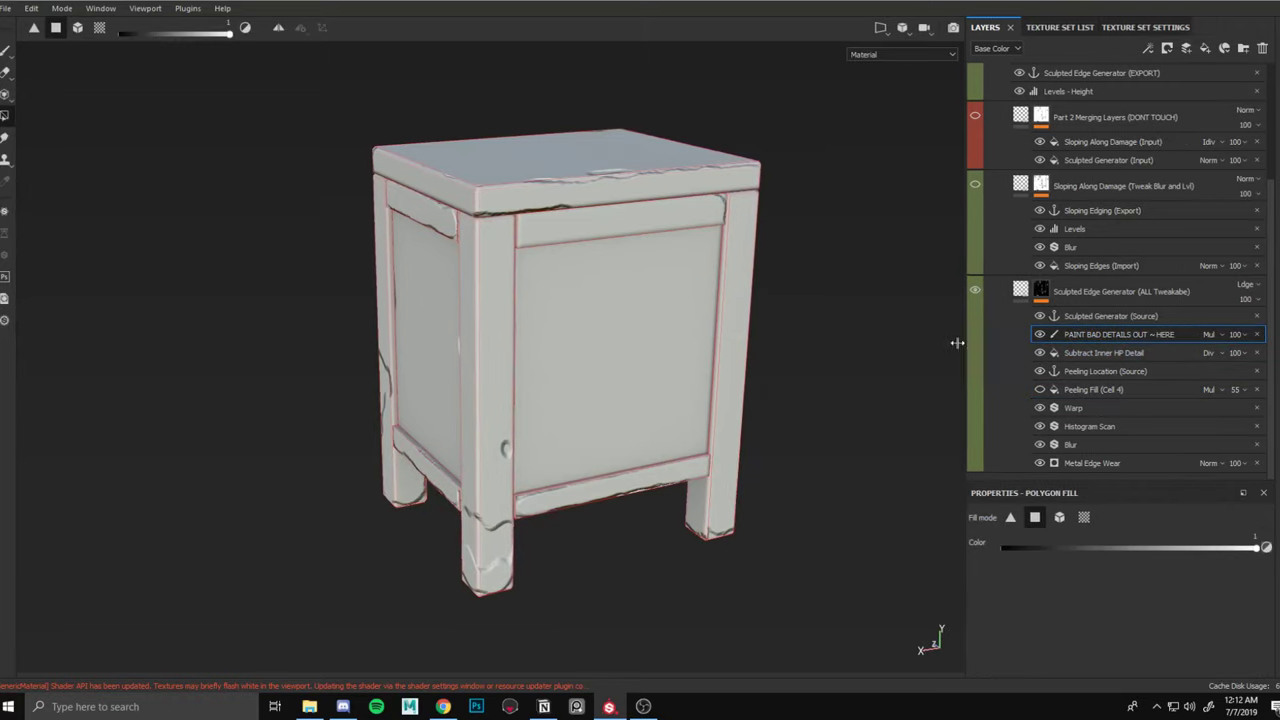
Examine the round dent on the front leg and the damage on the side panel as candidates for painting out.
scroll(575, 400, up, 3)
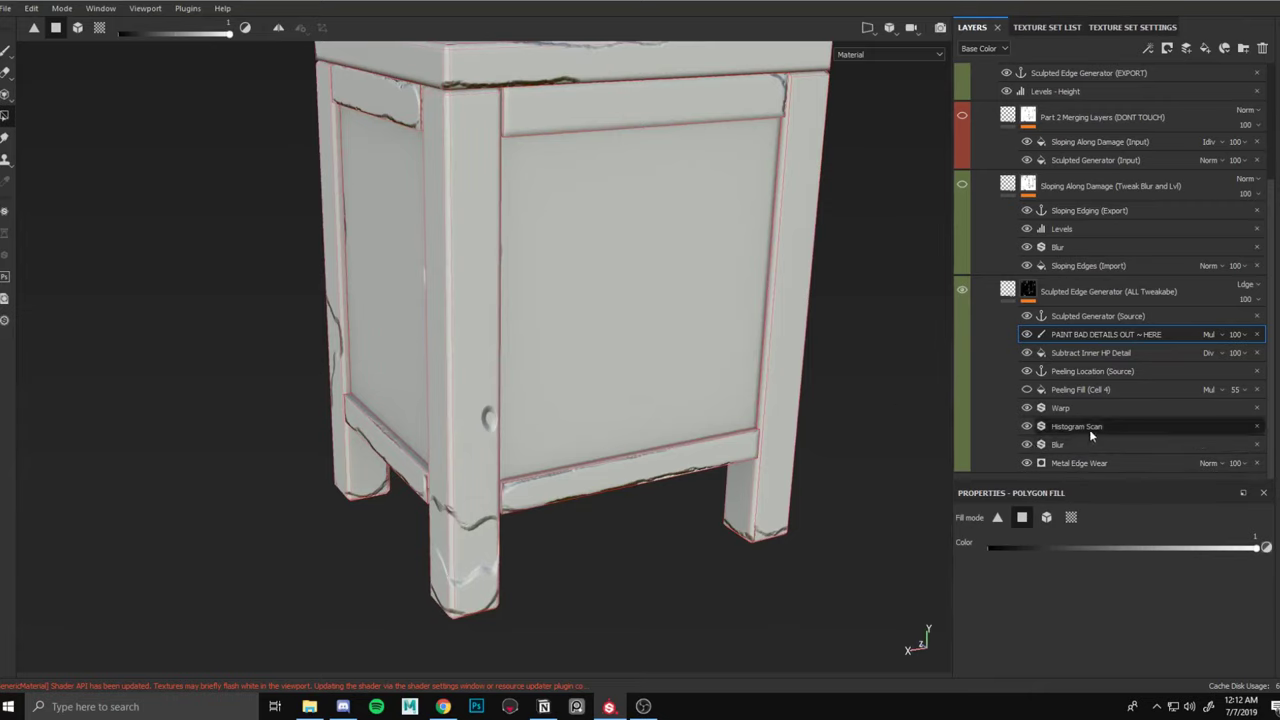
scroll(505, 428, up, 4)
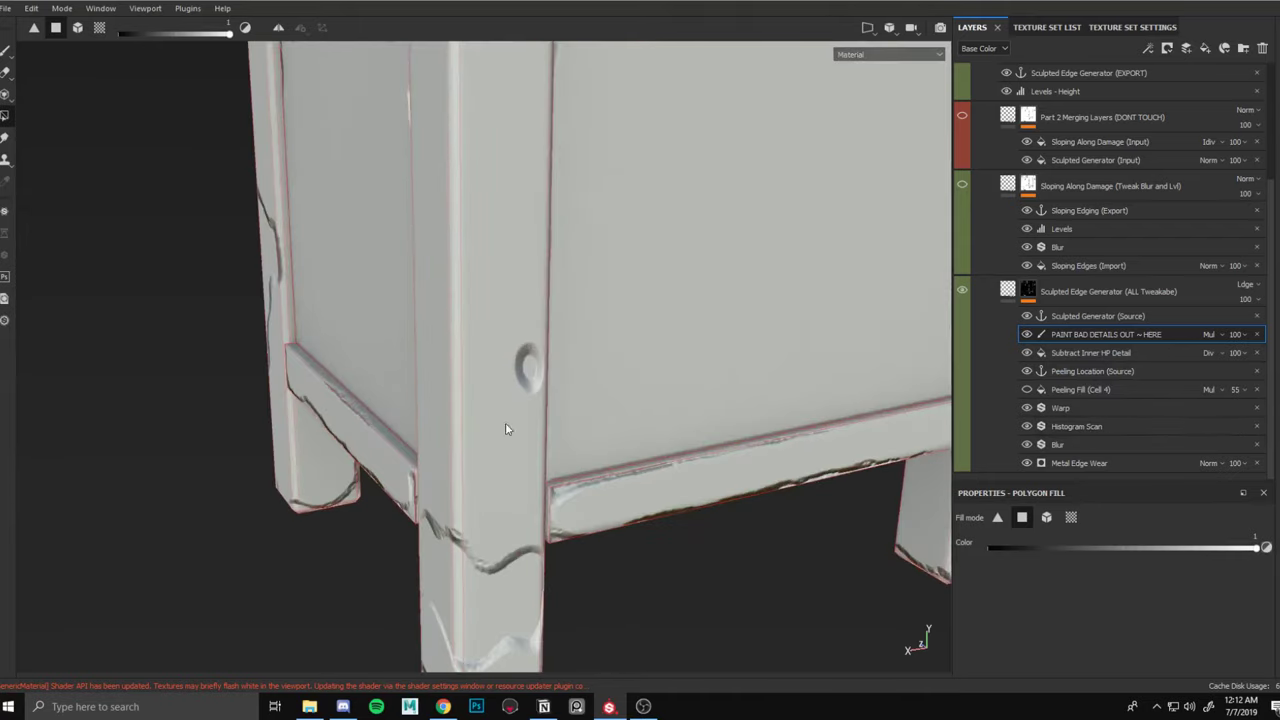
alt+drag(615, 369, 530, 362)
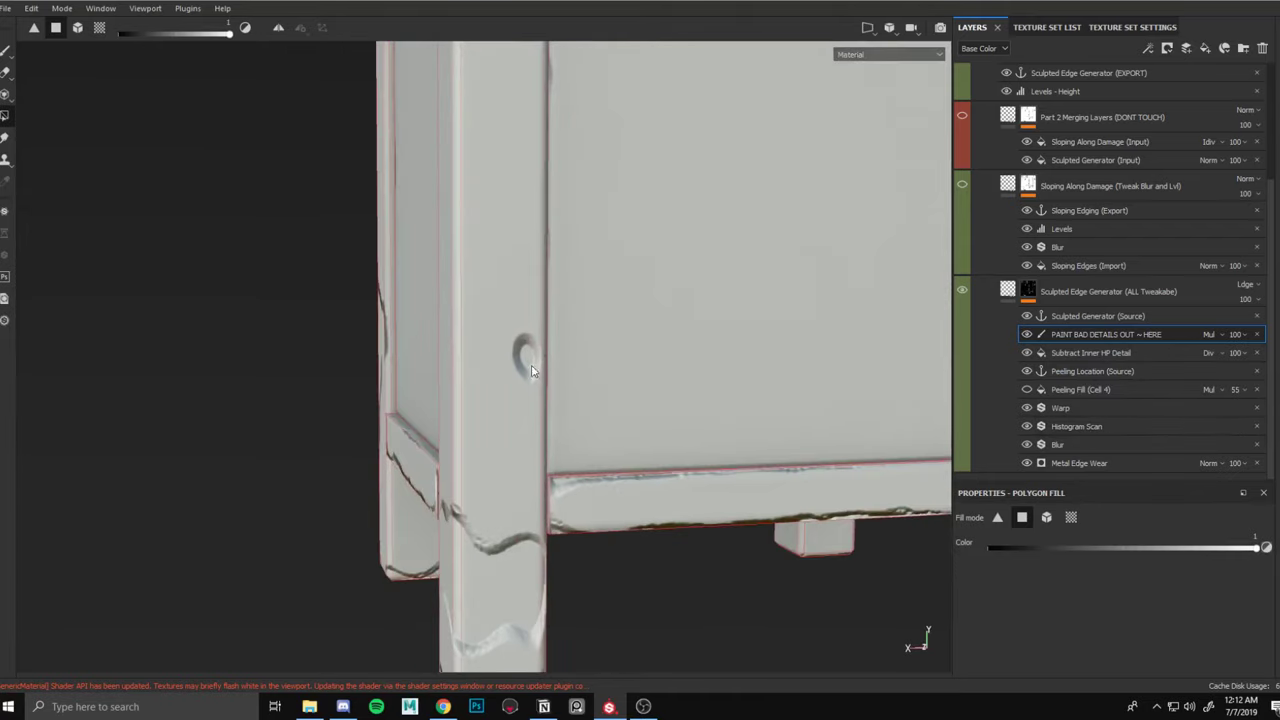
scroll(452, 385, down, 4)
alt+drag(352, 345, 617, 390)
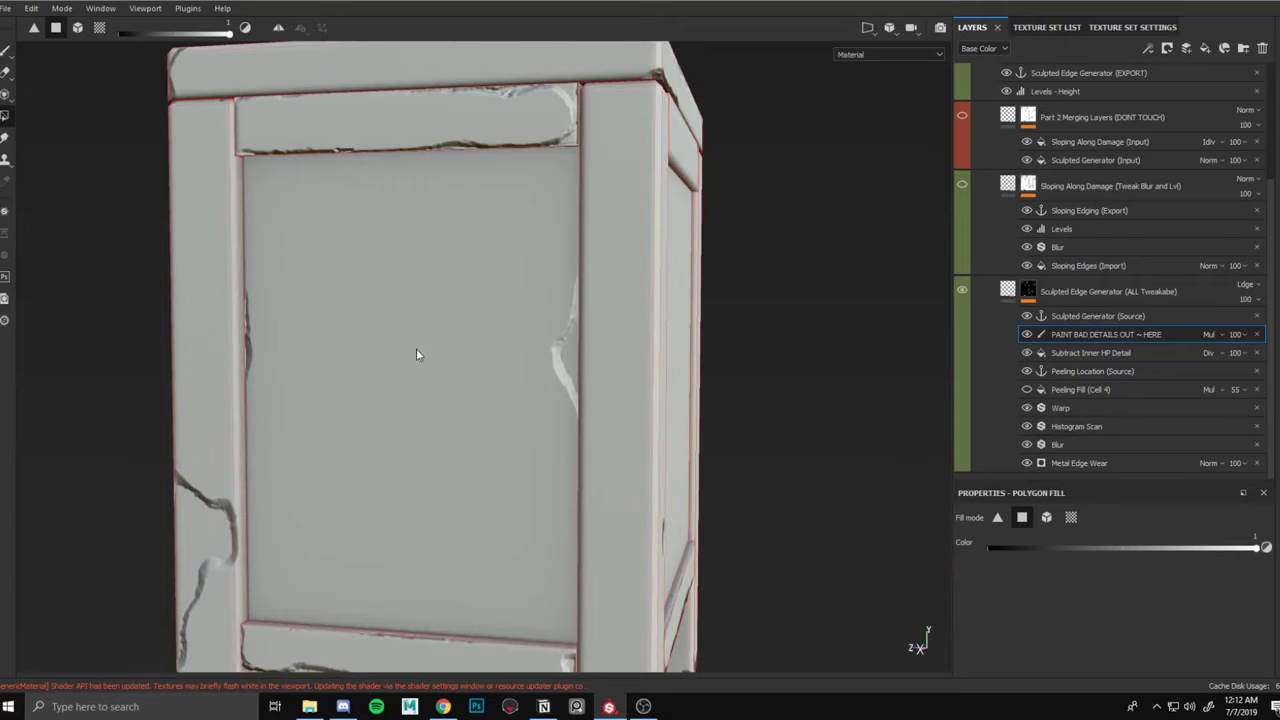
alt+drag(416, 350, 634, 264)
alt+drag(730, 357, 508, 441)
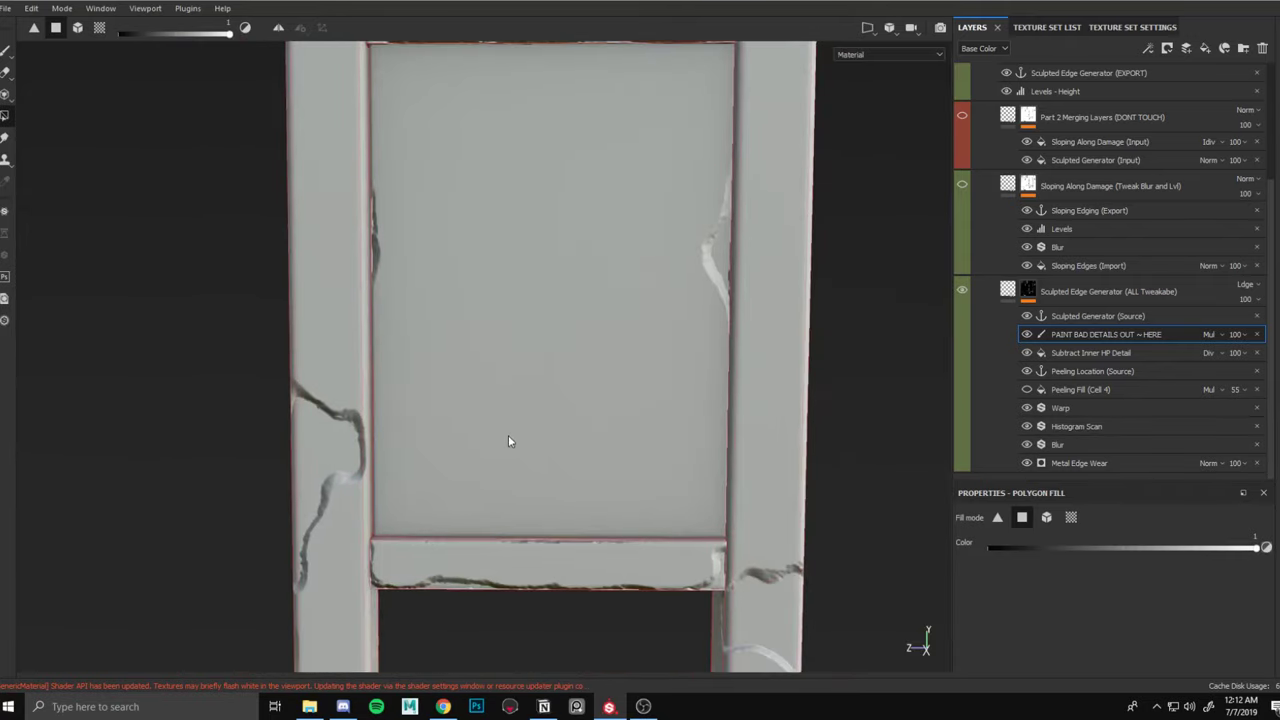
alt+drag(644, 443, 534, 343)
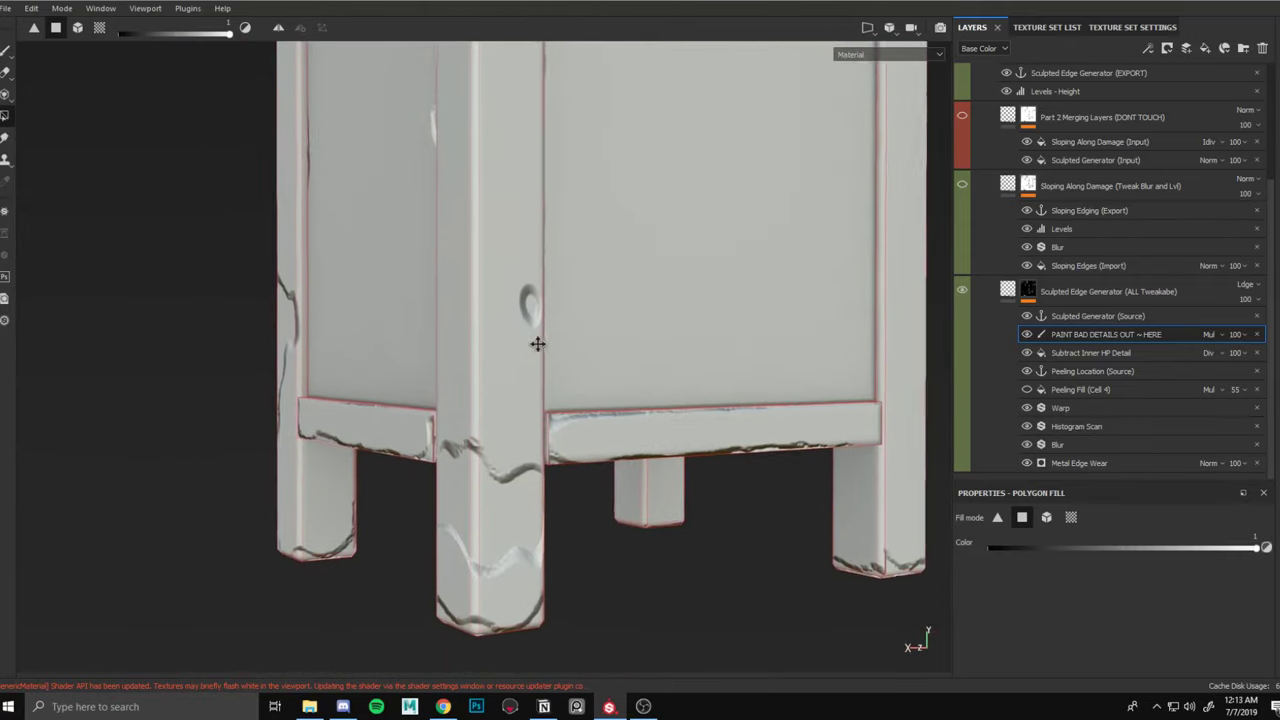
Try a fill effect above PAINT BAD DETAILS OUT ~ HERE and remove it.
right_click(1070, 336)
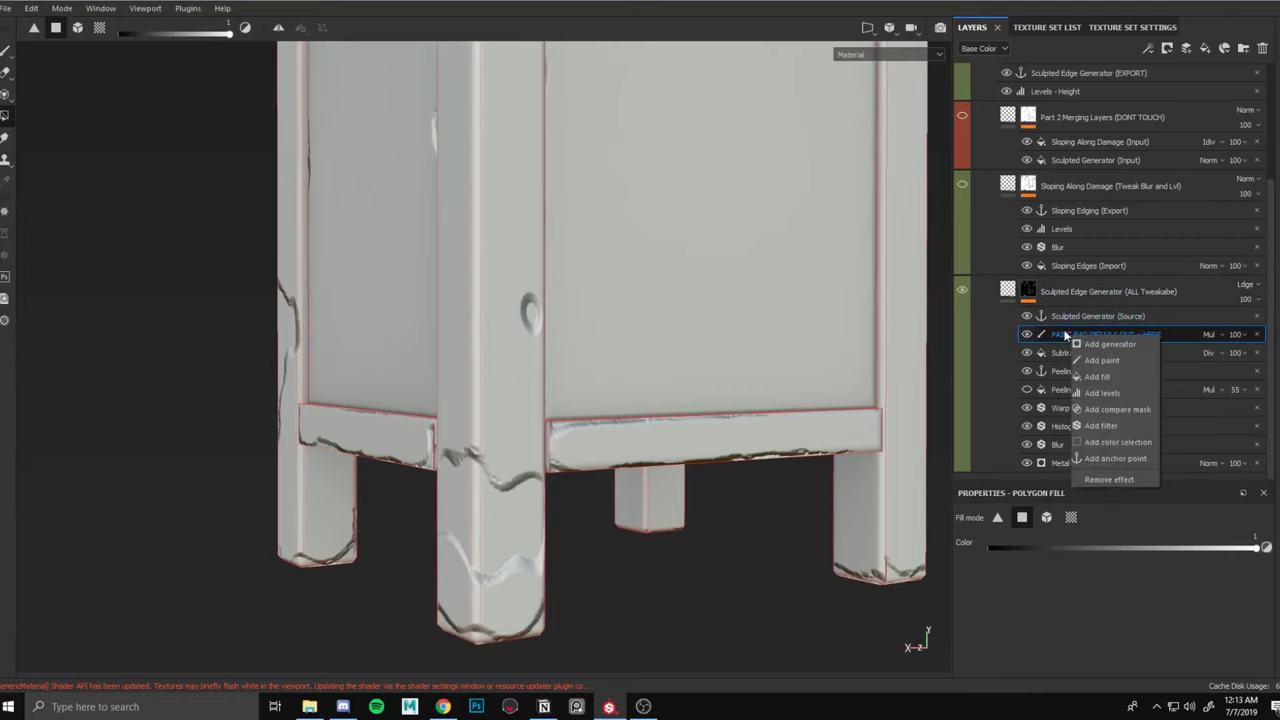
click(1062, 336)
right_click(1070, 332)
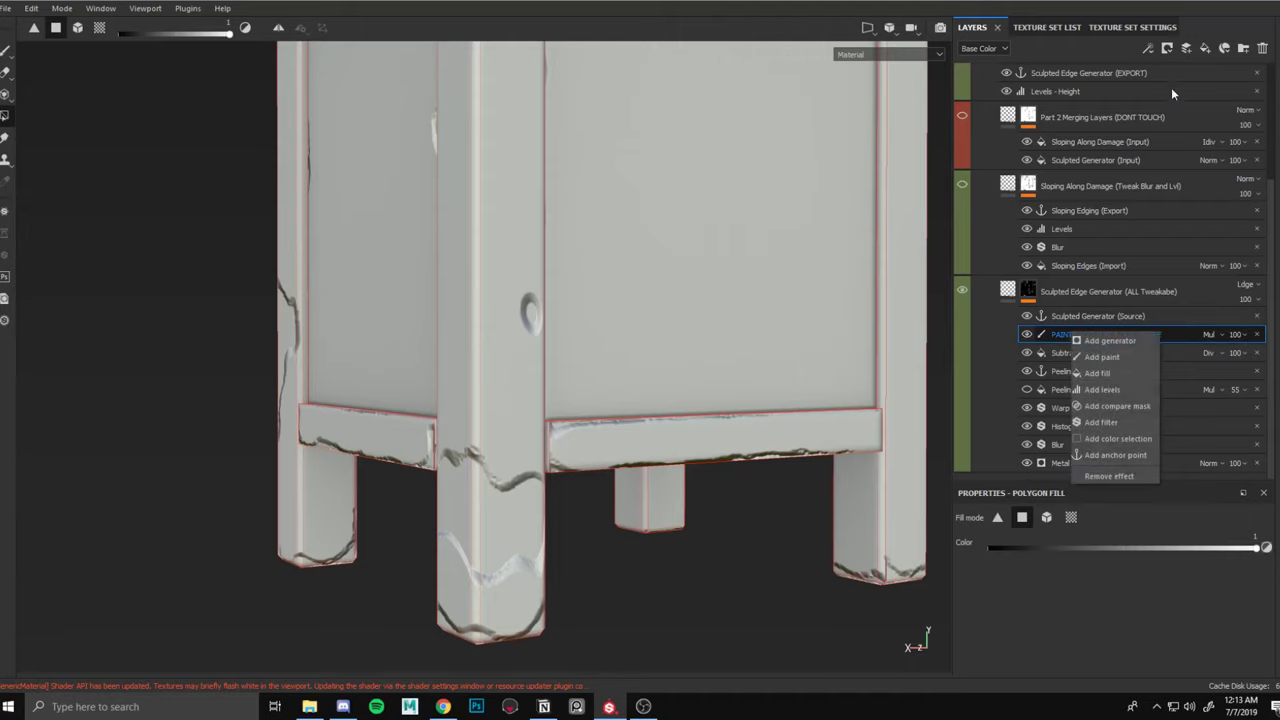
click(1149, 48)
click(1165, 99)
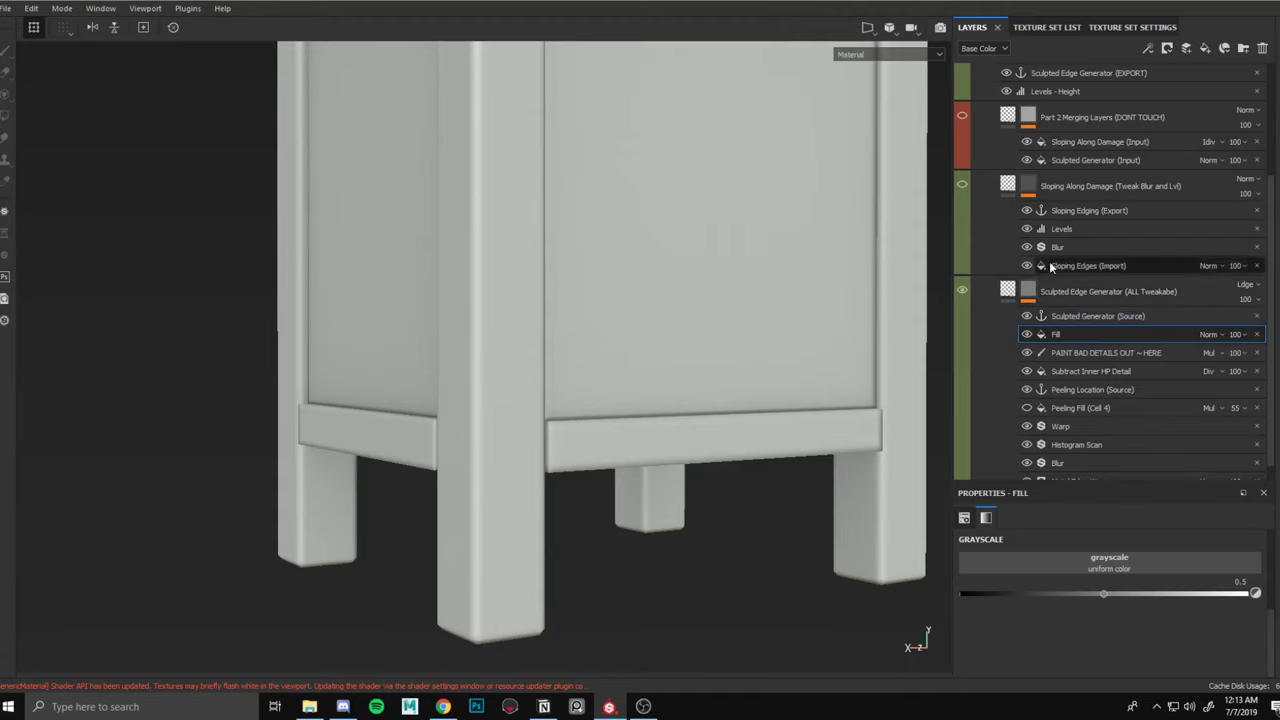
click(1257, 334)
Paint out the round dent on the front leg in black with a brush of size 4.48.
mouse_move(350, 460)
alt+right_down()
mouse_move(514, 447)
mouse_move(934, 361)
alt+right_up()
key(1)
alt+right_drag(489, 220, 1013, 346)
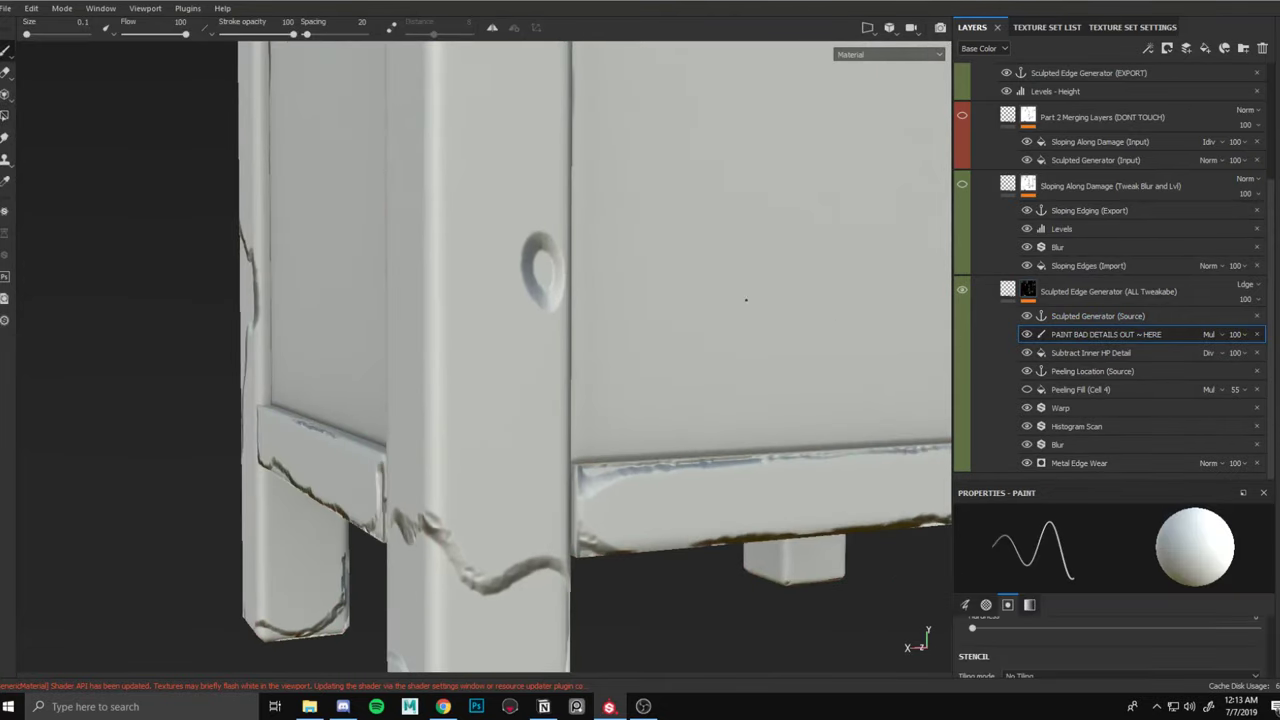
mouse_move(530, 261)
ctrl+right_down()
mouse_move(585, 261)
mouse_move(497, 257)
ctrl+right_up()
alt+drag(566, 251, 410, 205)
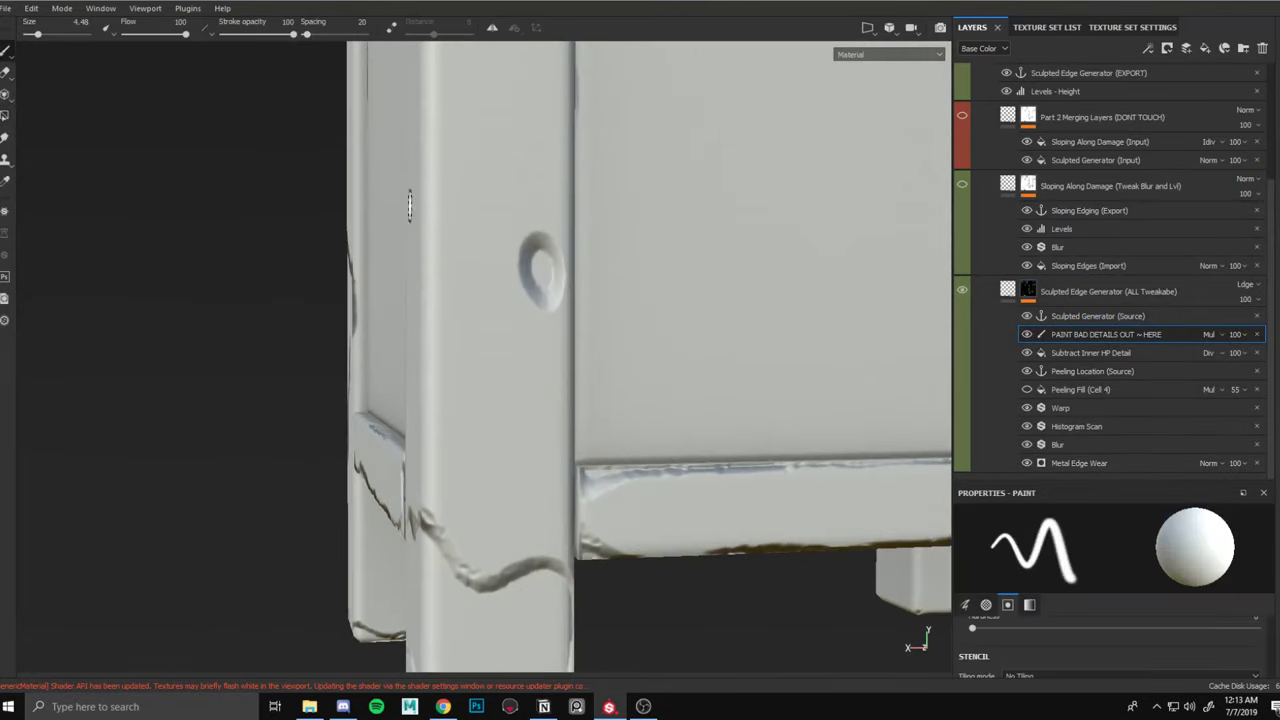
key(x)
mouse_move(530, 271)
mouse_down()
mouse_move(534, 238)
mouse_move(548, 243)
mouse_move(556, 282)
mouse_move(514, 294)
mouse_up()
key(x)
key(x)
mouse_move(628, 241)
mouse_down()
mouse_move(609, 309)
mouse_move(434, 300)
mouse_move(457, 274)
mouse_move(584, 334)
mouse_move(656, 310)
mouse_up()
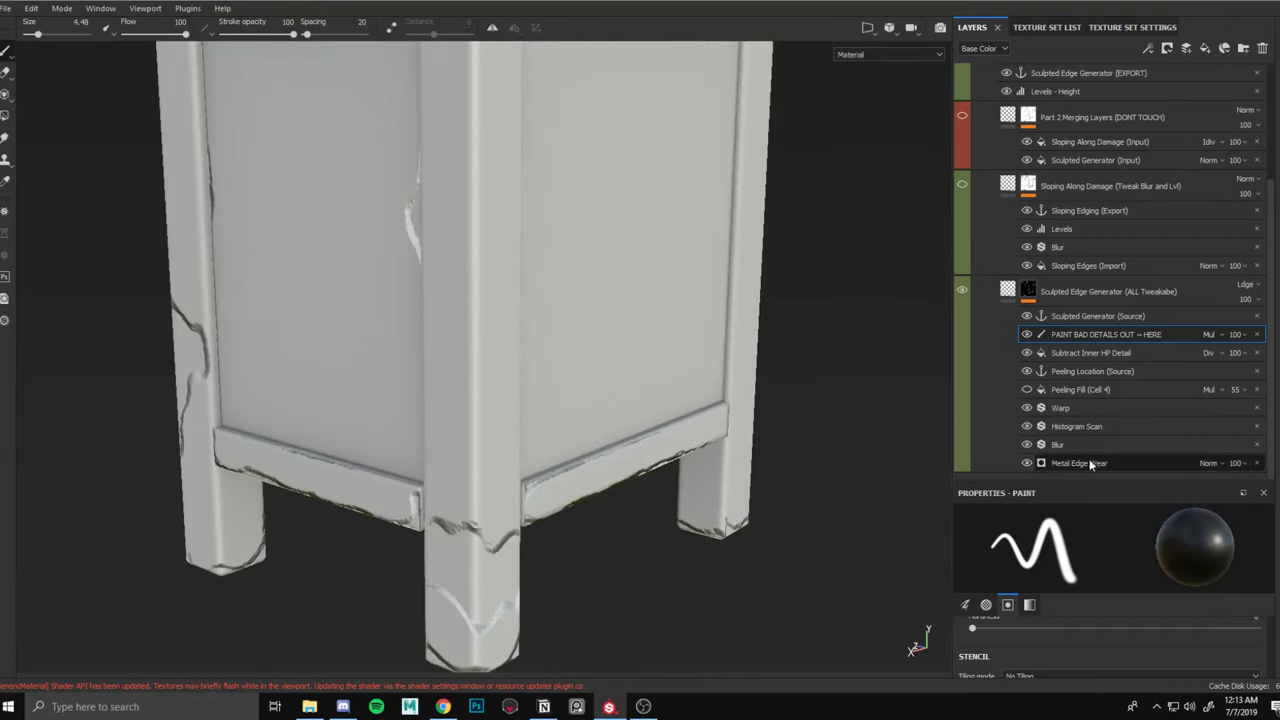
Try a Wear Level of 0.97 on Metal Edge Wear, check the leg and side panel, and undo it.
click(1060, 463)
drag(1218, 540, 1250, 537)
alt+drag(700, 480, 570, 460)
scroll(414, 345, up, 3)
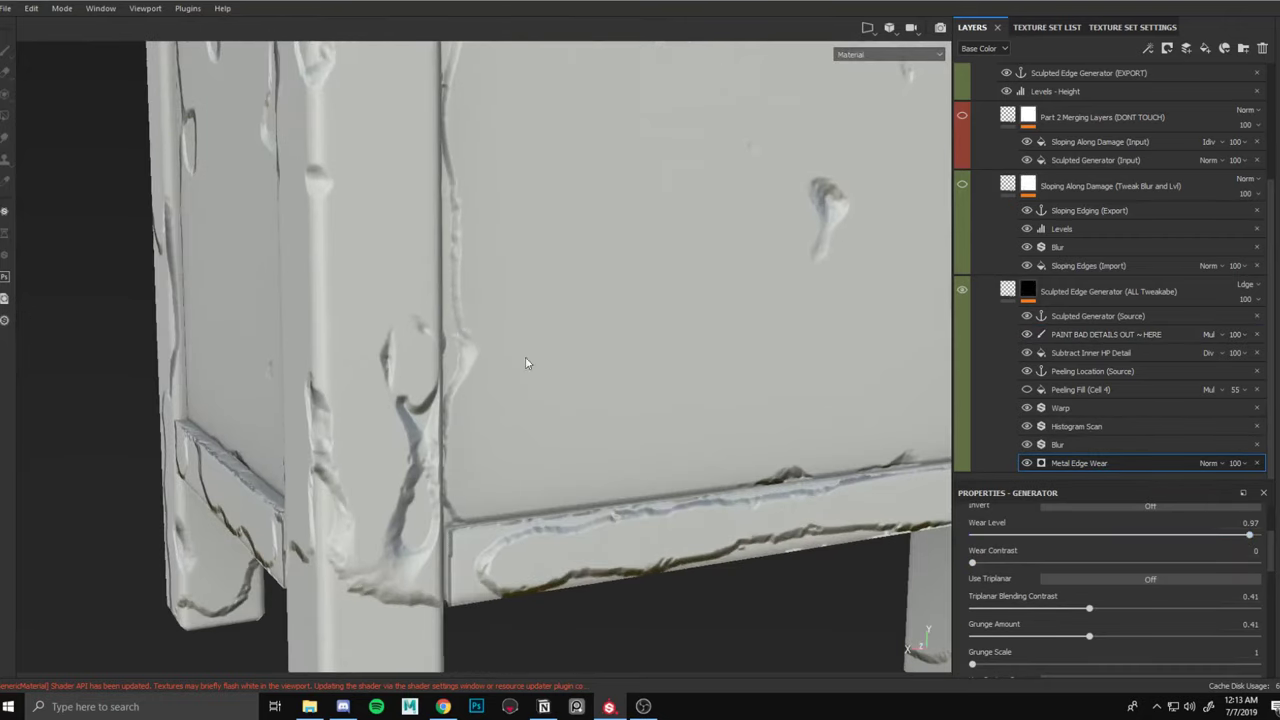
key(ctrl+z)
Review the Sculpted Edge Generator (Source Height) layers and their mask effects with the whole nightstand in view.
scroll(556, 240, down, 3)
alt+drag(557, 234, 601, 274)
scroll(585, 262, down, 3)
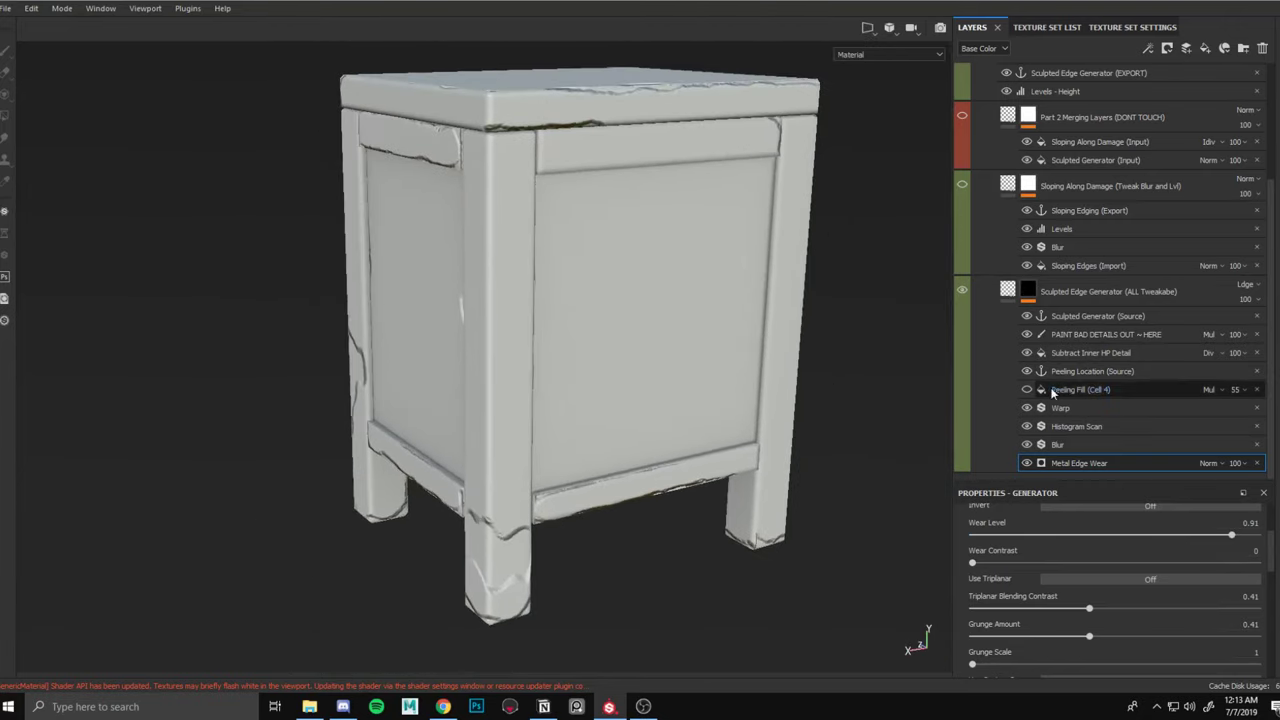
scroll(1066, 360, up, 2)
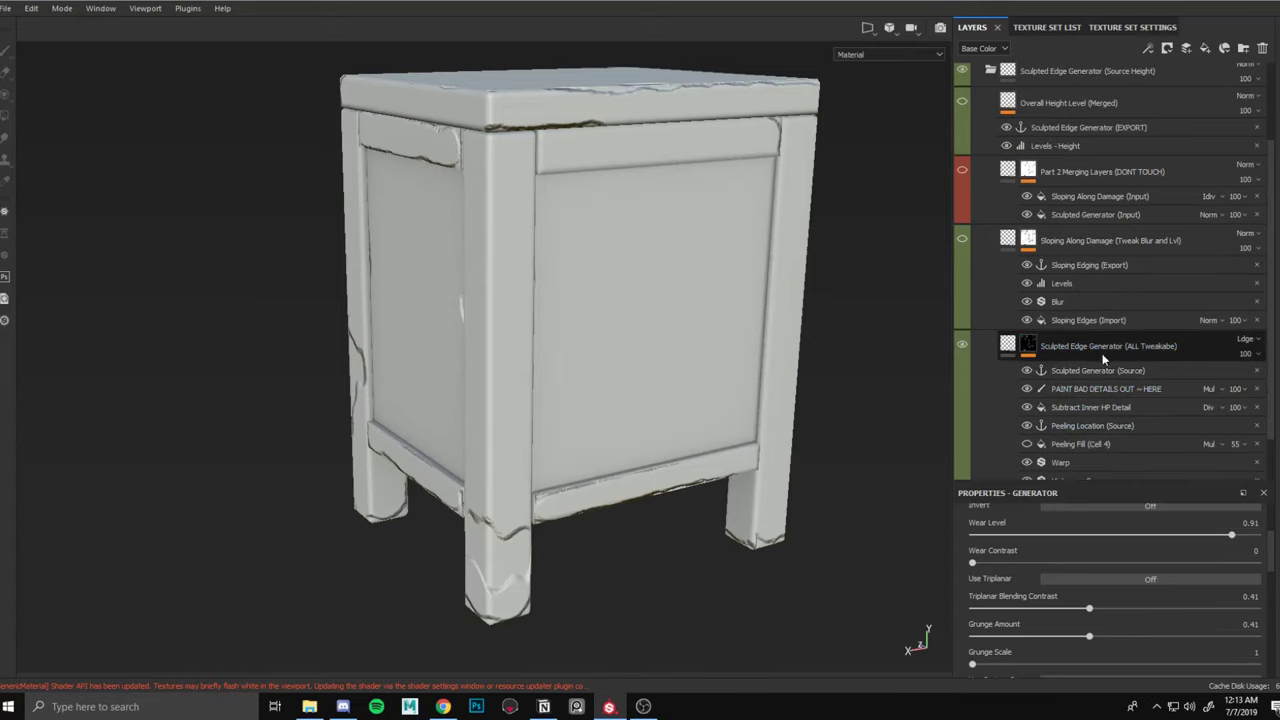
scroll(1104, 359, down, 2)
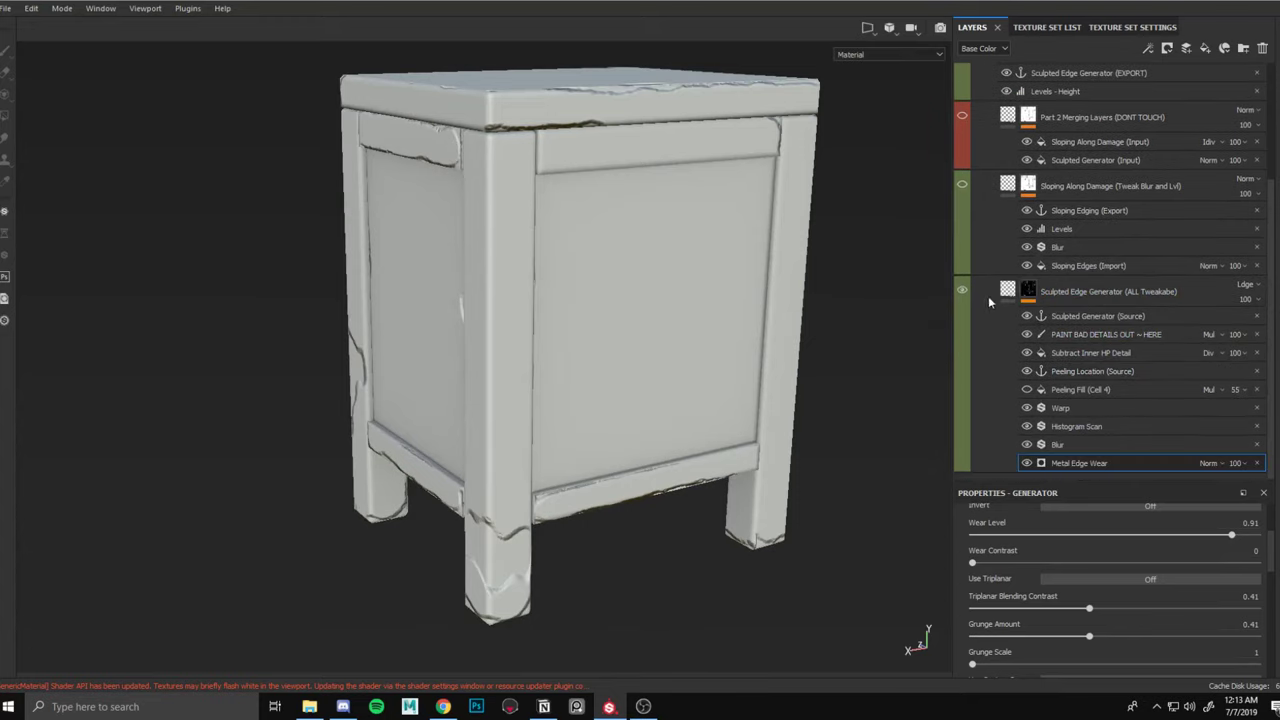
scroll(1046, 185, up, 3)
scroll(1046, 200, down, 3)
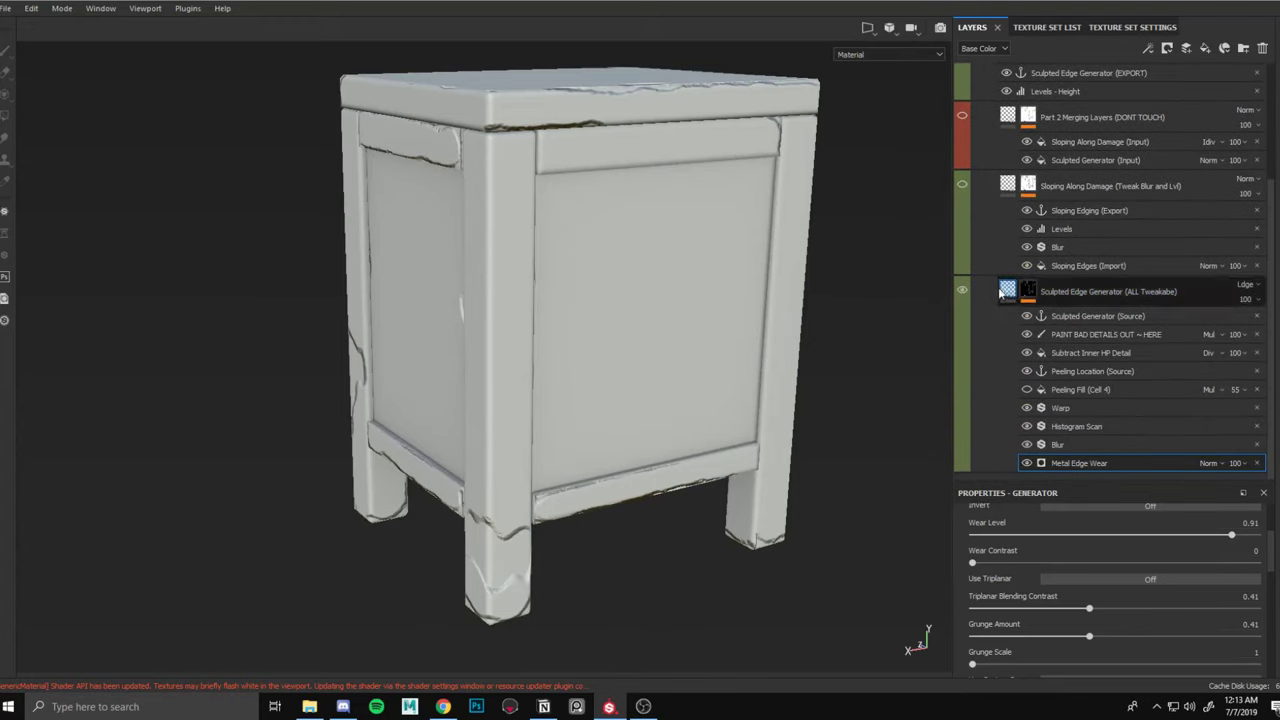
scroll(1000, 290, up, 3)
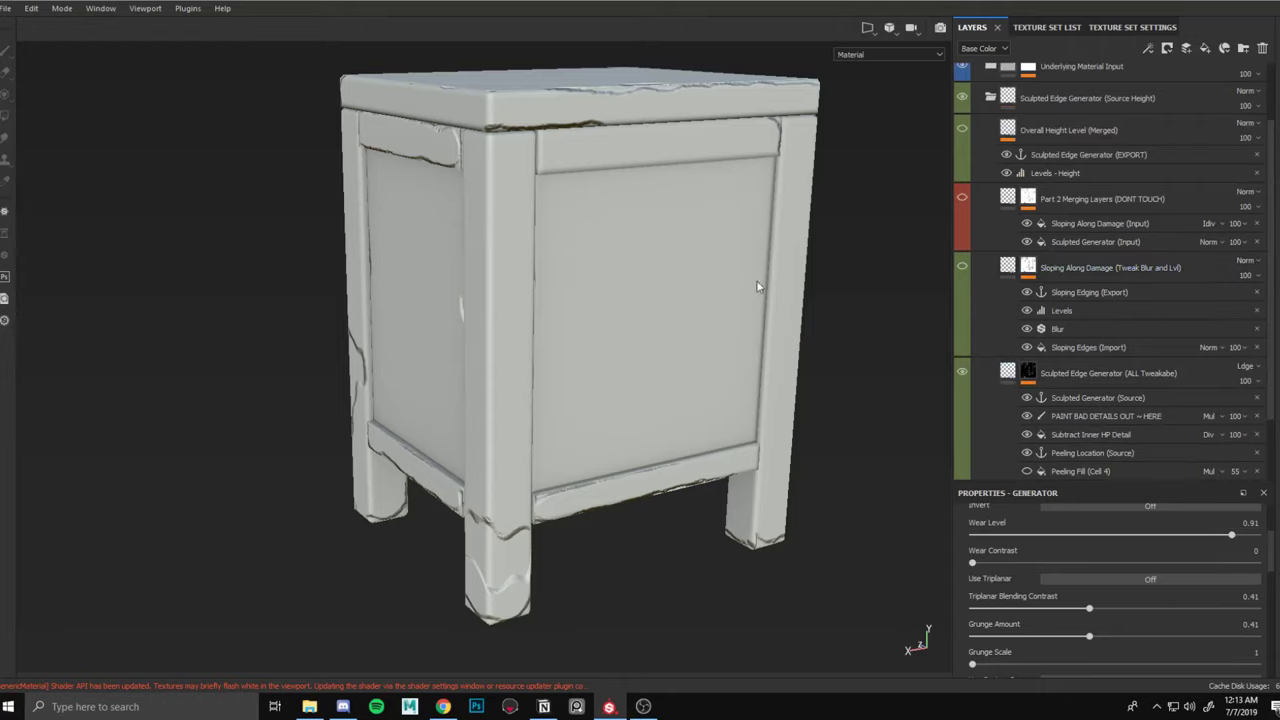
Examine the edge damage on the nightstand's legs, lower rails and panels from several angles and under changed lighting.
alt+drag(649, 284, 560, 183)
alt+right_drag(560, 183, 605, 311)
alt+middle_drag(605, 311, 642, 256)
shift+right_drag(642, 261, 660, 263)
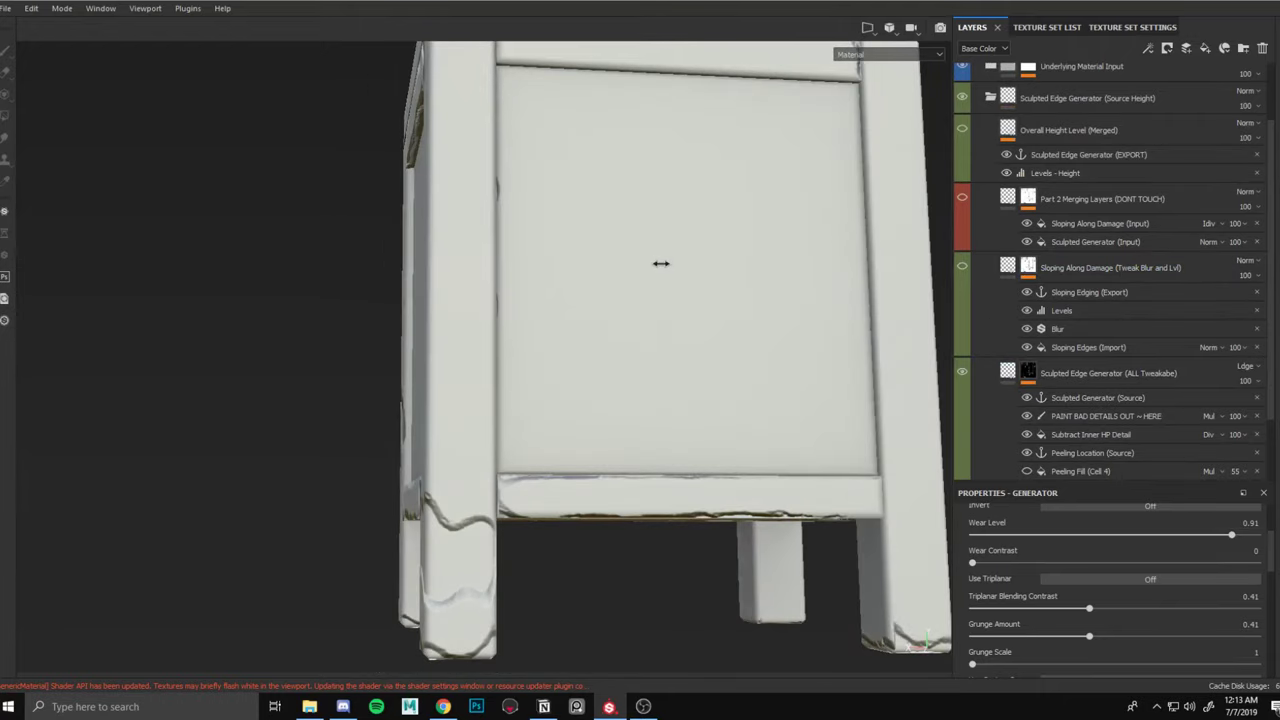
scroll(691, 358, down, 2)
scroll(500, 466, up, 3)
alt+drag(500, 466, 655, 282)
scroll(630, 340, down, 3)
alt+drag(626, 348, 557, 422)
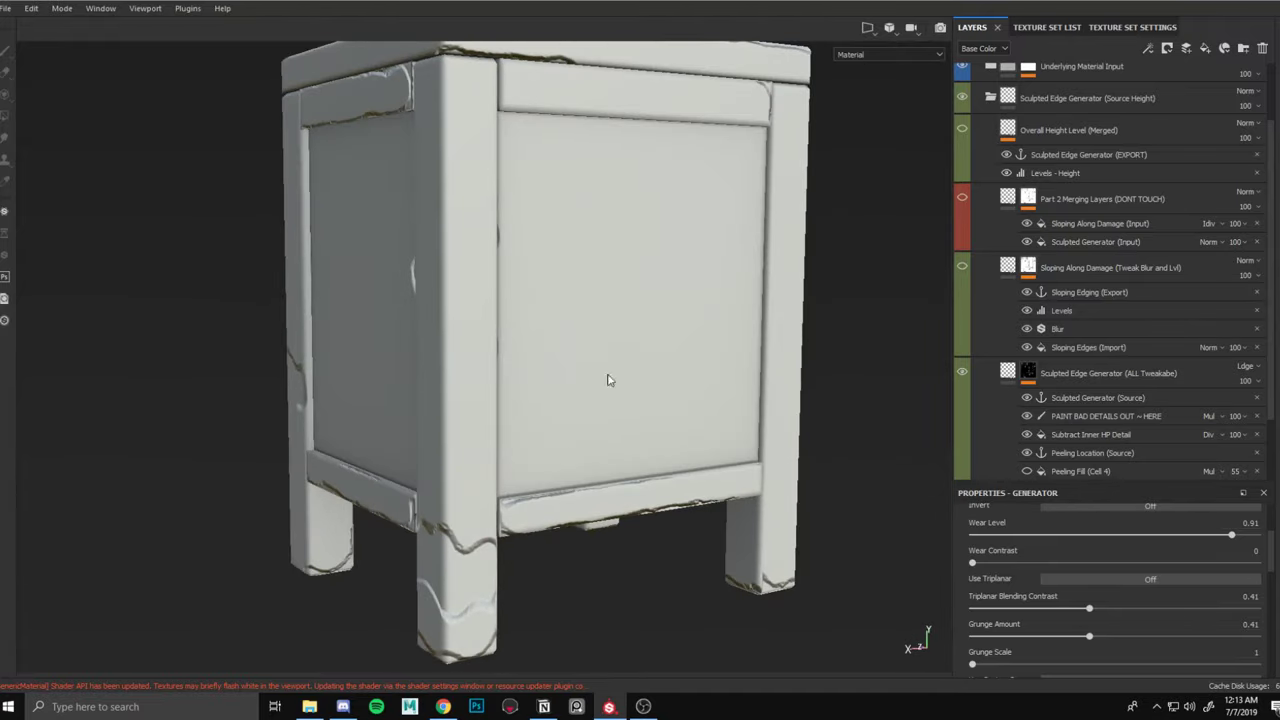
scroll(601, 317, down, 1)
alt+middle_drag(600, 317, 563, 320)
Isolate the mask of the Sculpted Edge Generator (ALL Tweakabe) layer in the viewport.
key(c)
key(c)
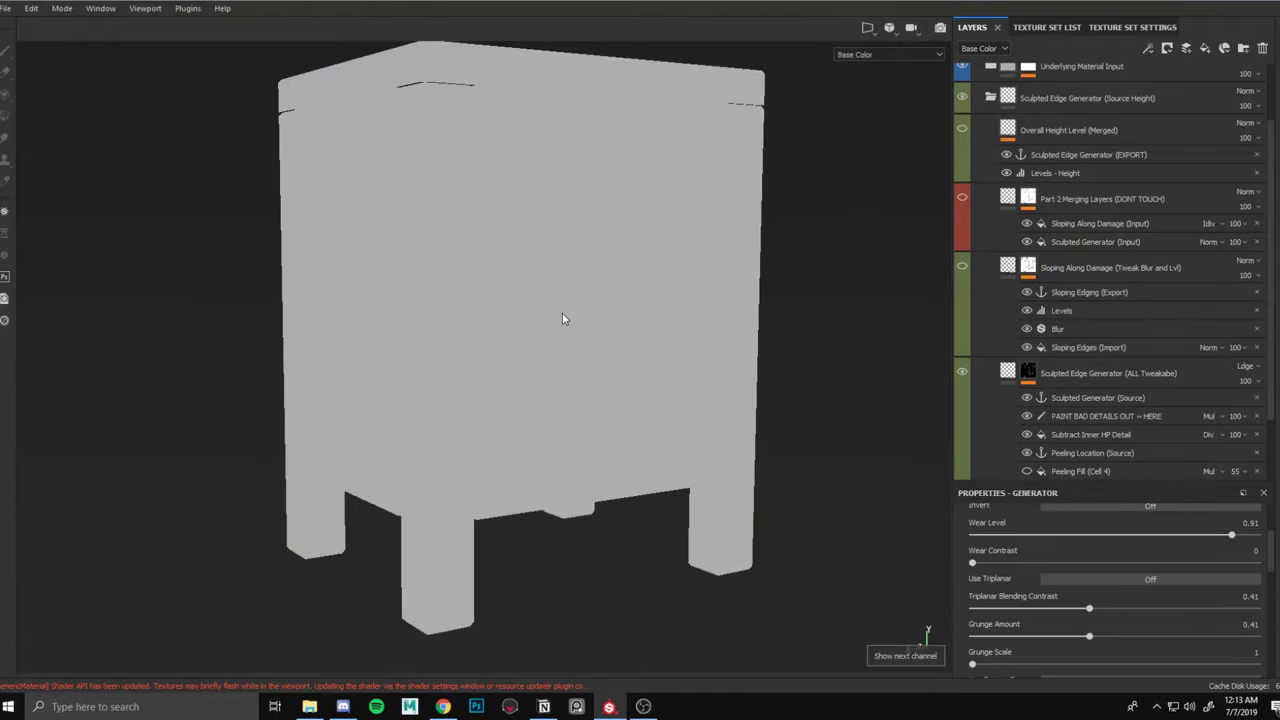
click(1027, 372)
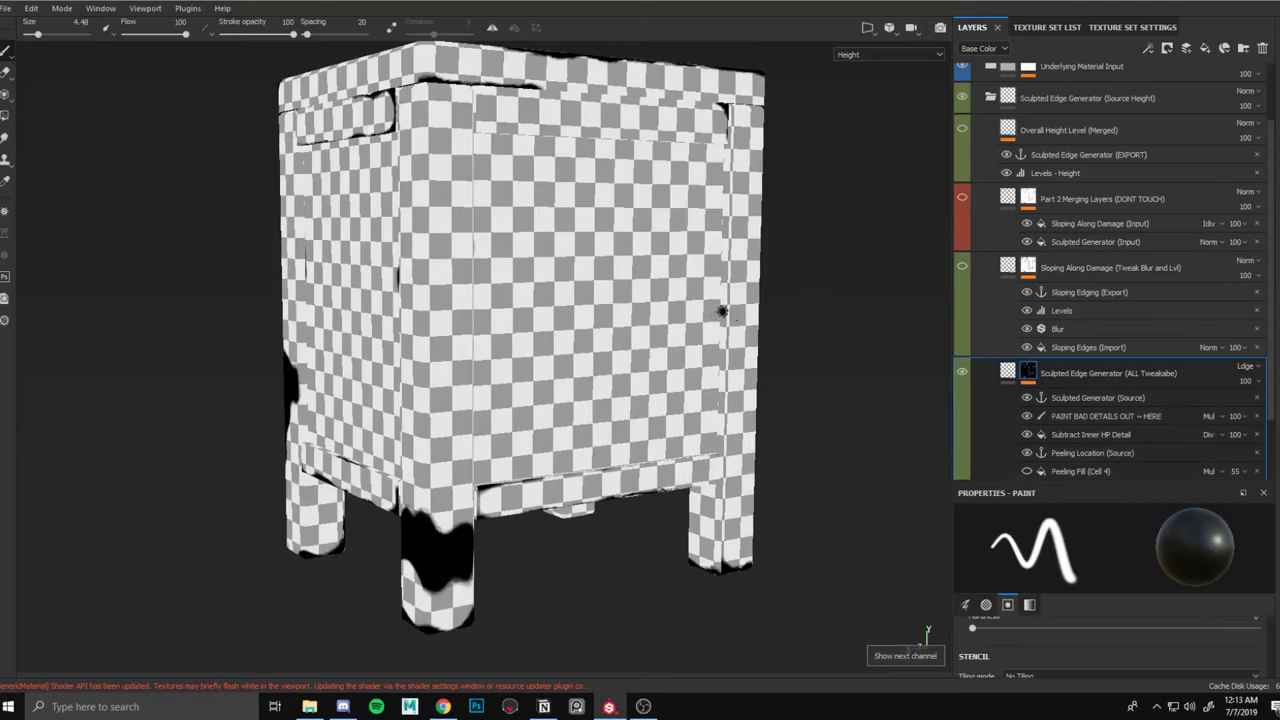
key(c)
key(c)
key(c)
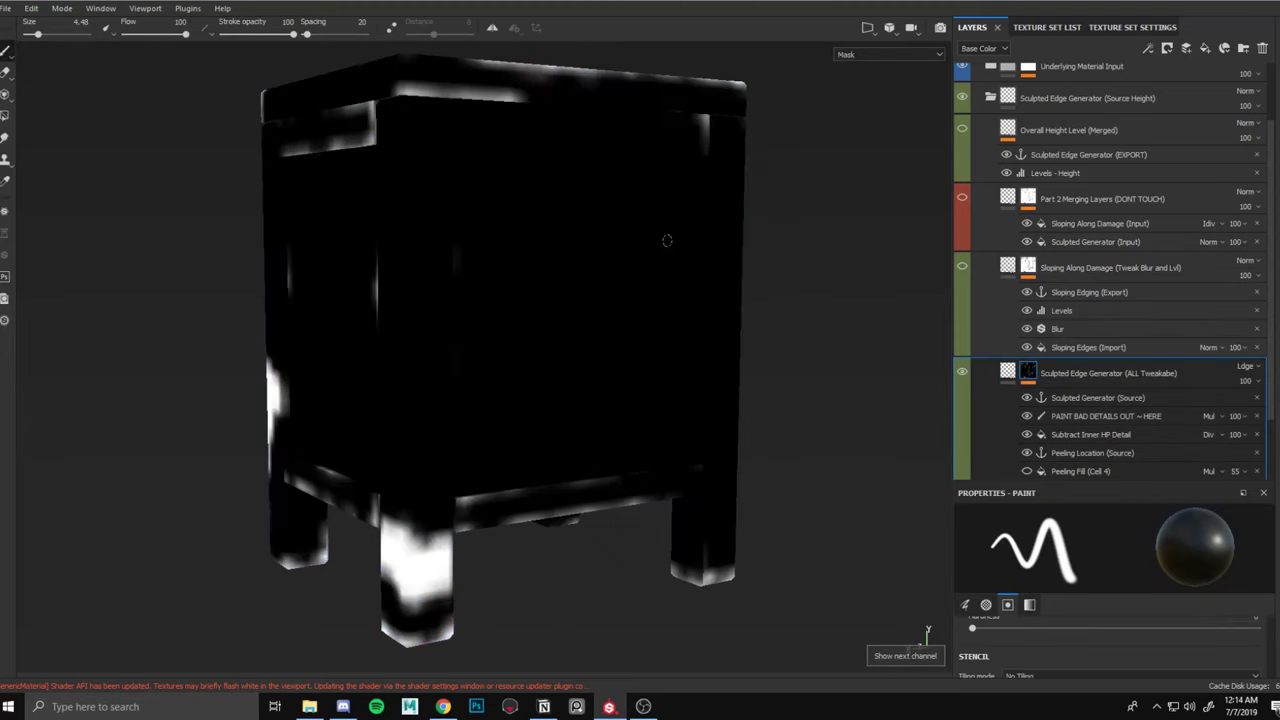
Inspect the mask's white areas on the front leg and lower rails, and return to the material view.
alt+drag(667, 240, 470, 199)
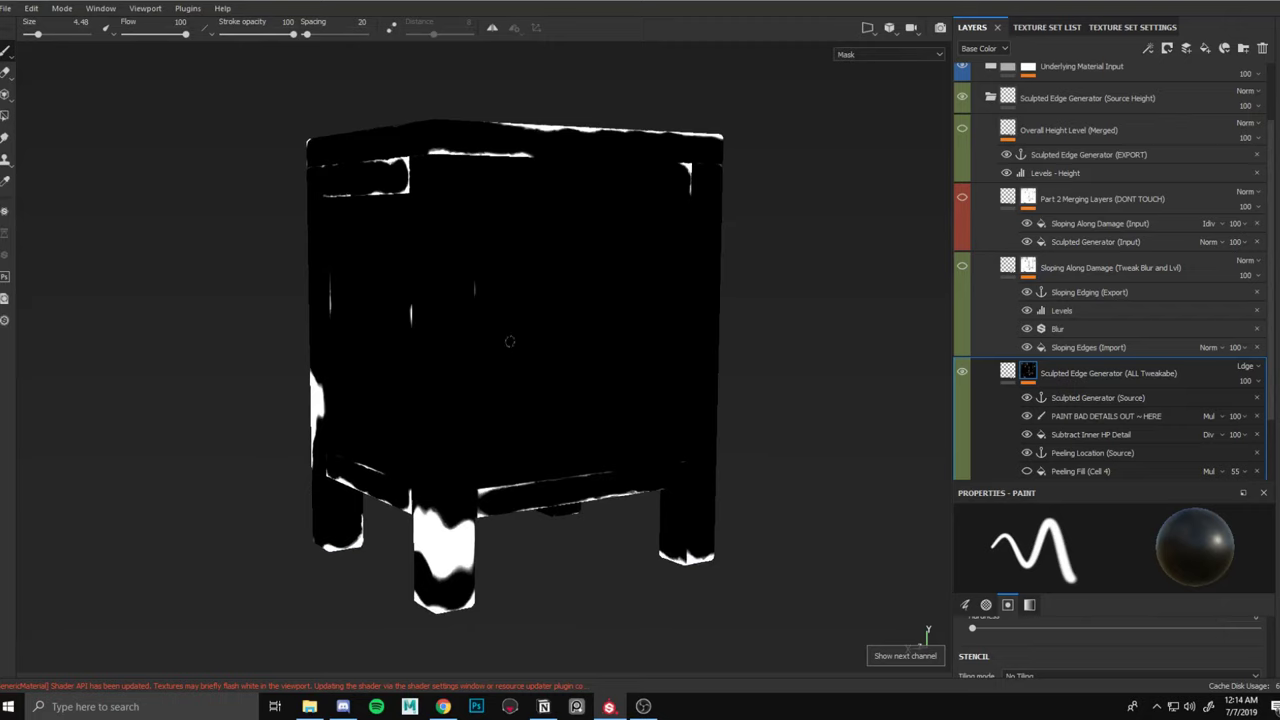
scroll(1020, 150, up, 3)
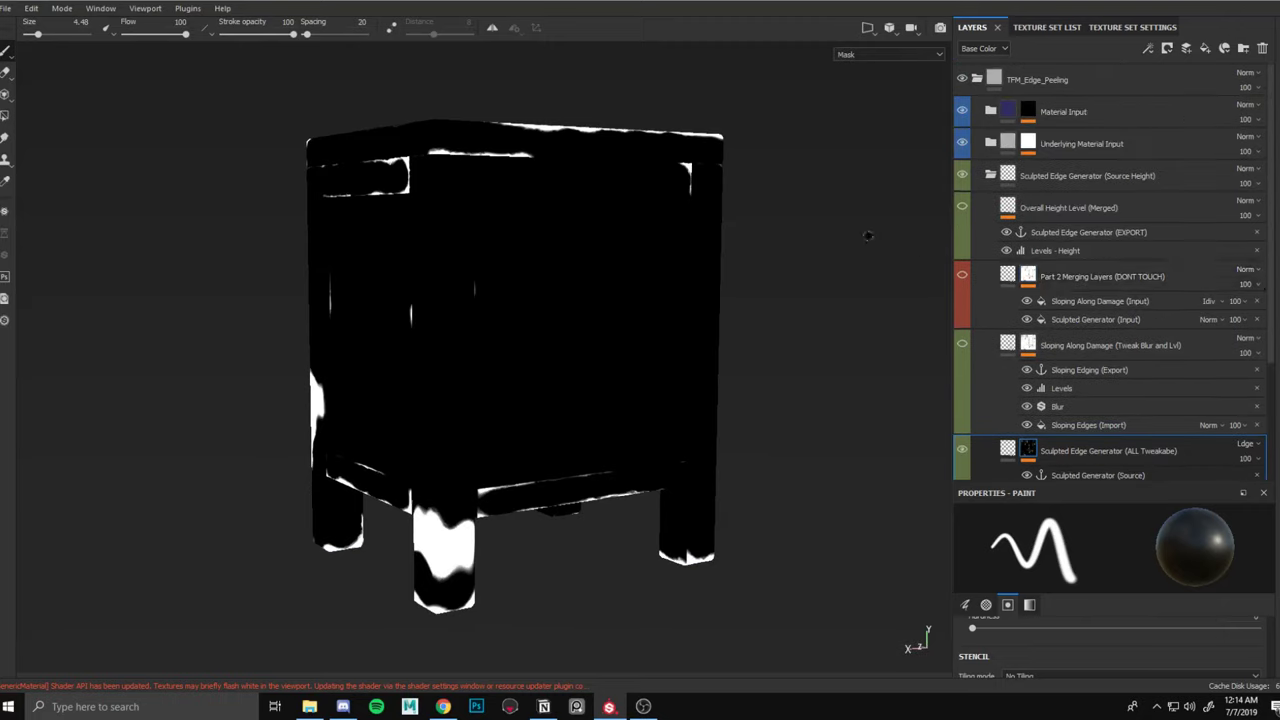
scroll(472, 438, up, 3)
alt+middle_drag(467, 500, 490, 415)
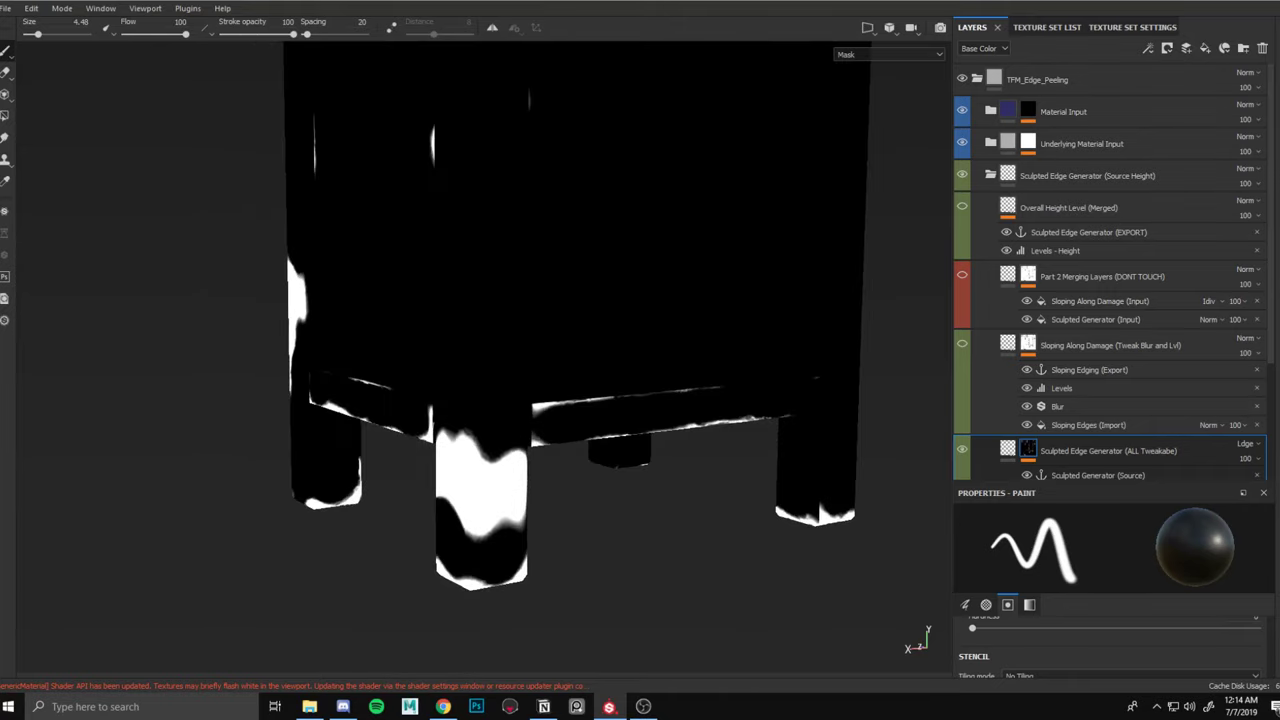
alt+drag(490, 415, 491, 375)
key(m)
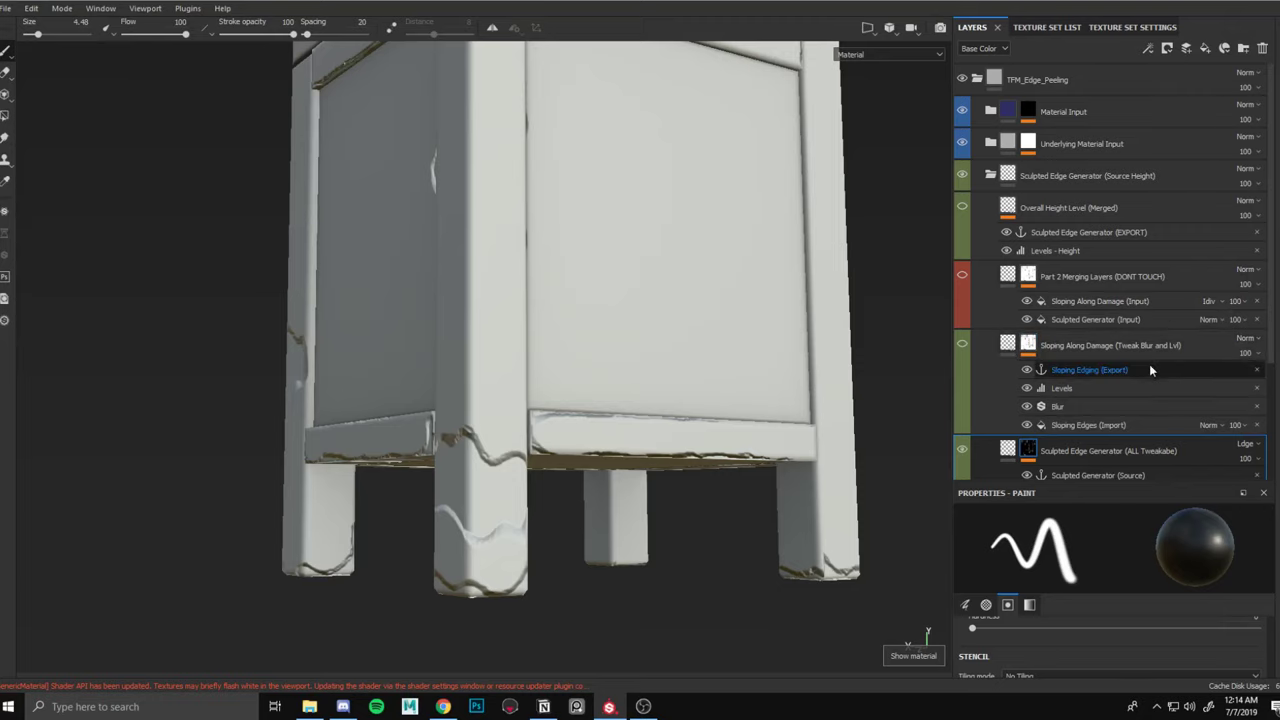
Add a Highpass filter directly above Warp in the Sculpted Edge Generator (ALL Tweakabe) mask.
scroll(1012, 340, down, 2)
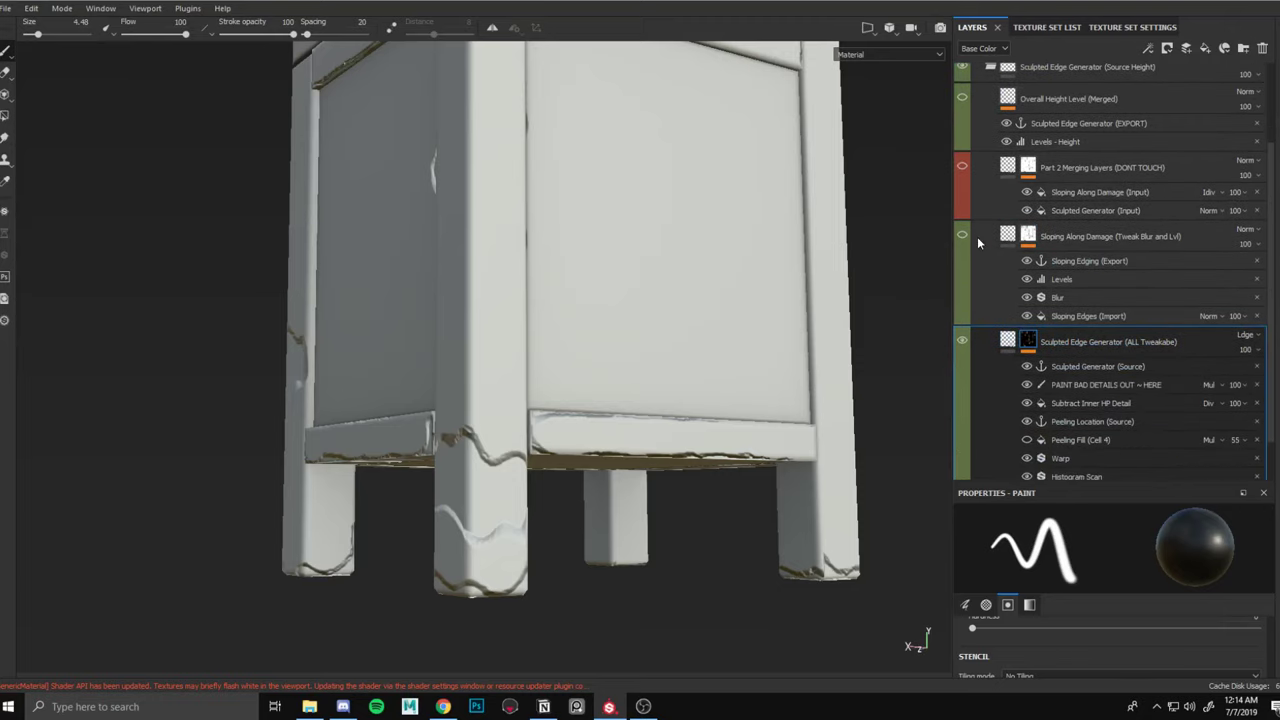
scroll(657, 316, up, 3)
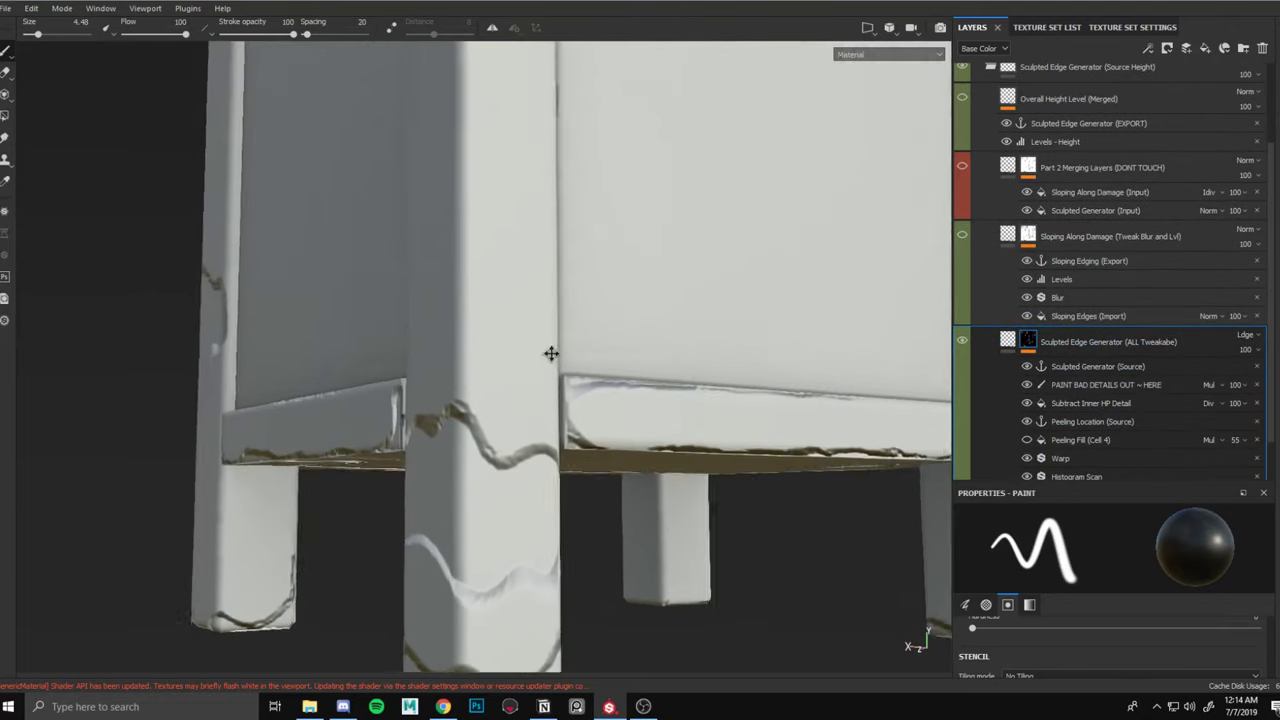
click(1100, 384)
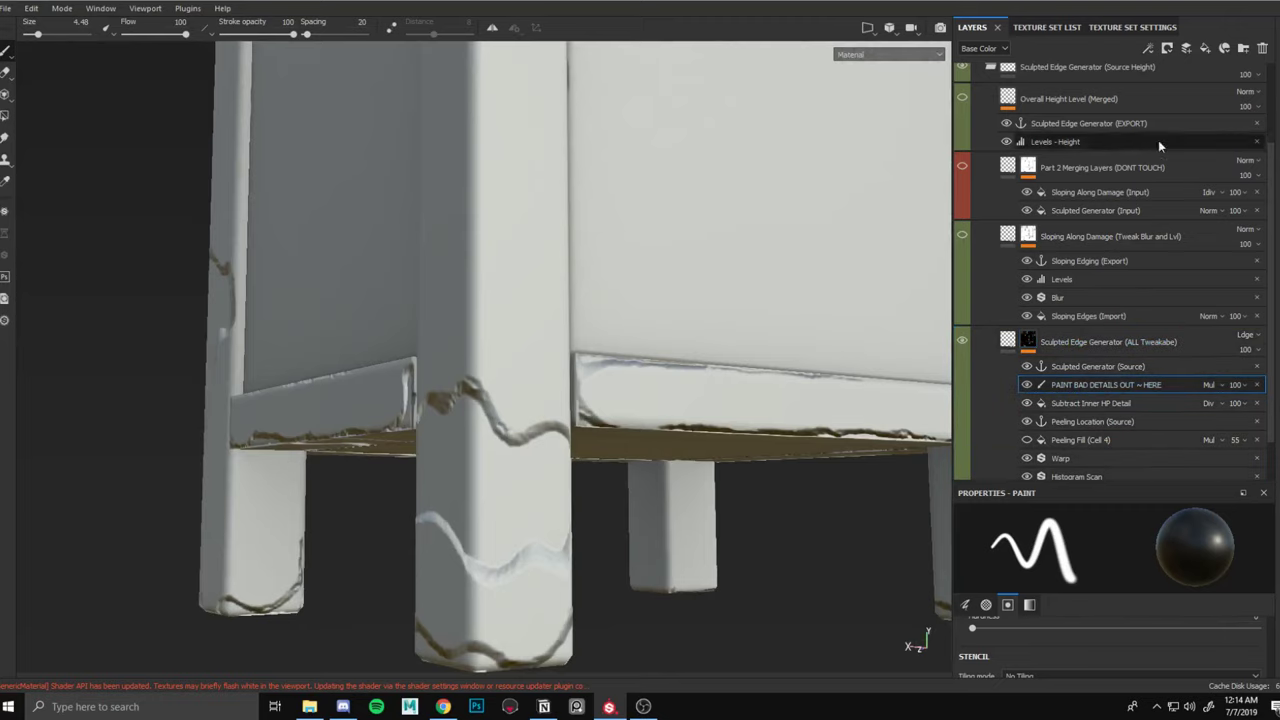
scroll(1117, 395, down, 1)
click(1065, 430)
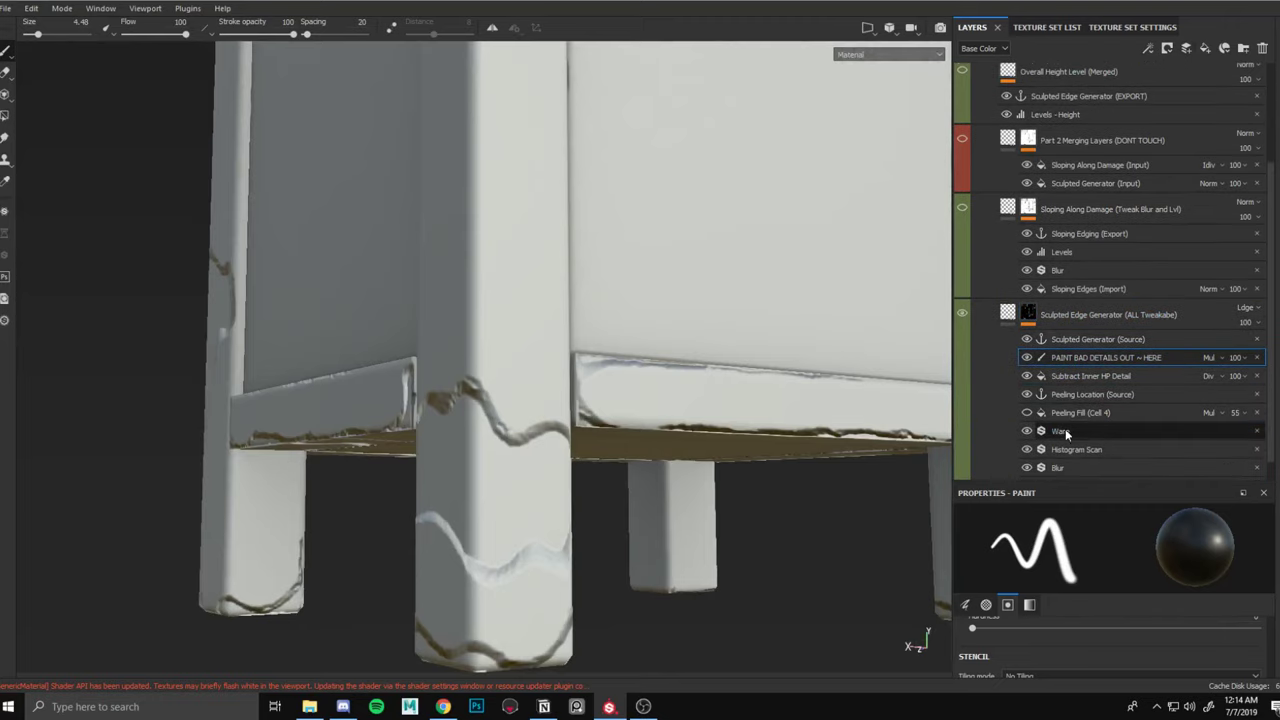
click(1152, 51)
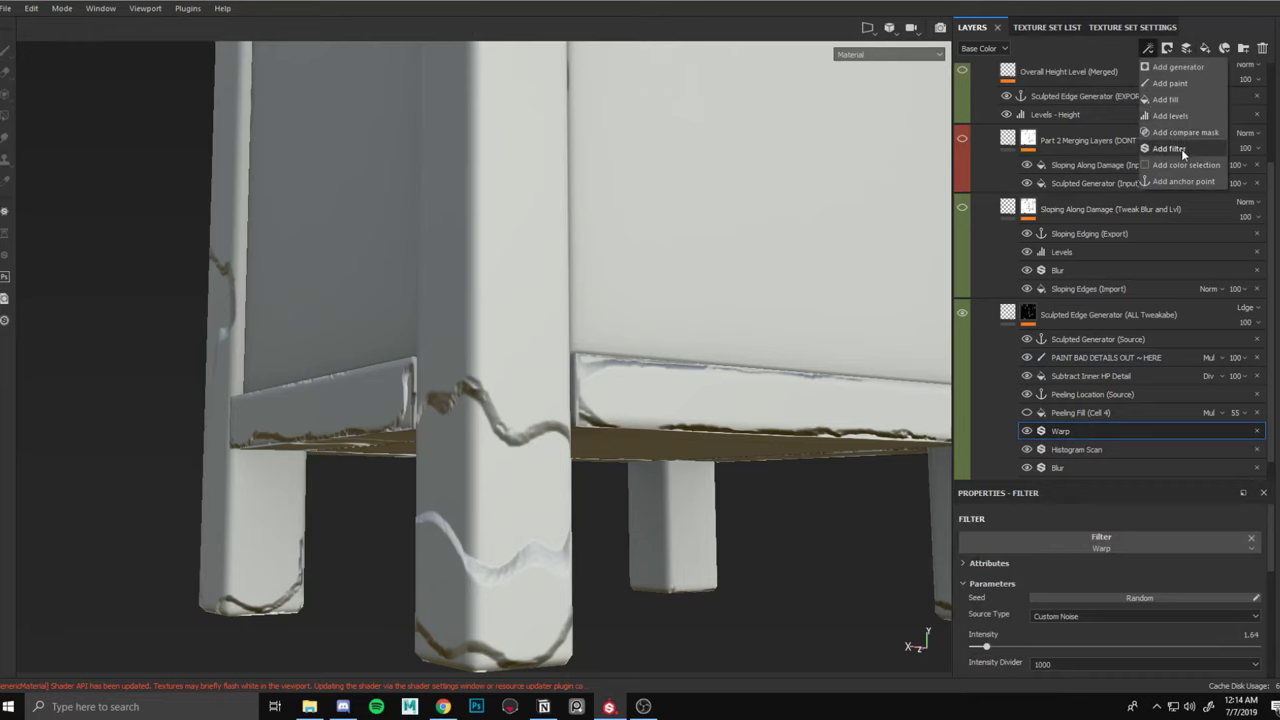
click(1181, 149)
click(1110, 545)
click(1197, 492)
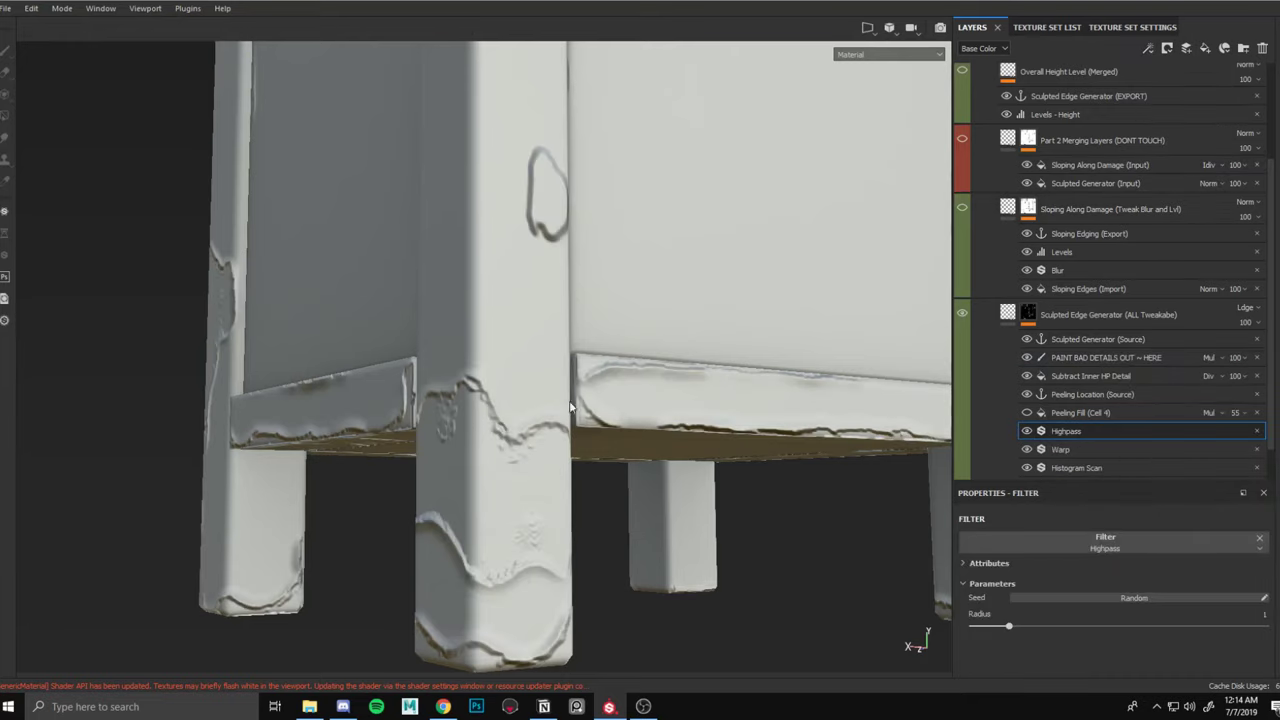
Hide the Warp filter and set the Highpass radius to 0.43 while checking the front leg and lower rail.
alt+drag(570, 402, 580, 326)
scroll(640, 329, up, 2)
alt+middle_drag(815, 345, 719, 327)
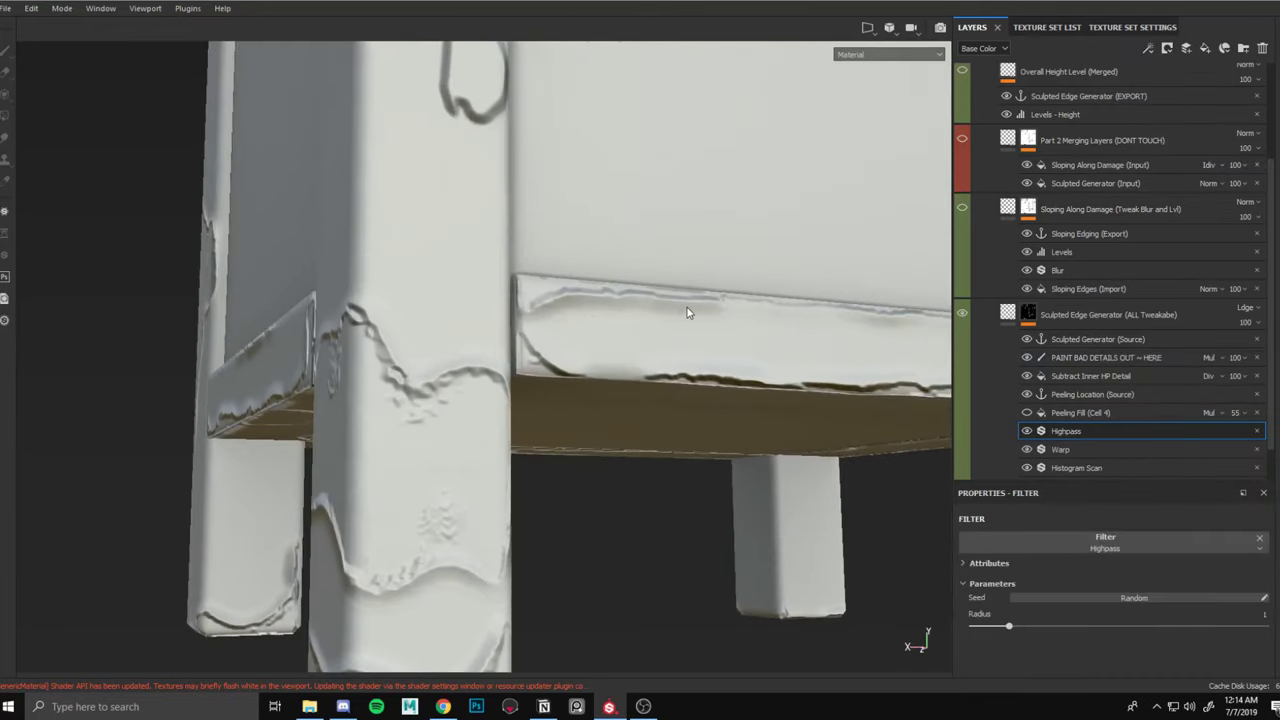
alt+drag(687, 313, 813, 348)
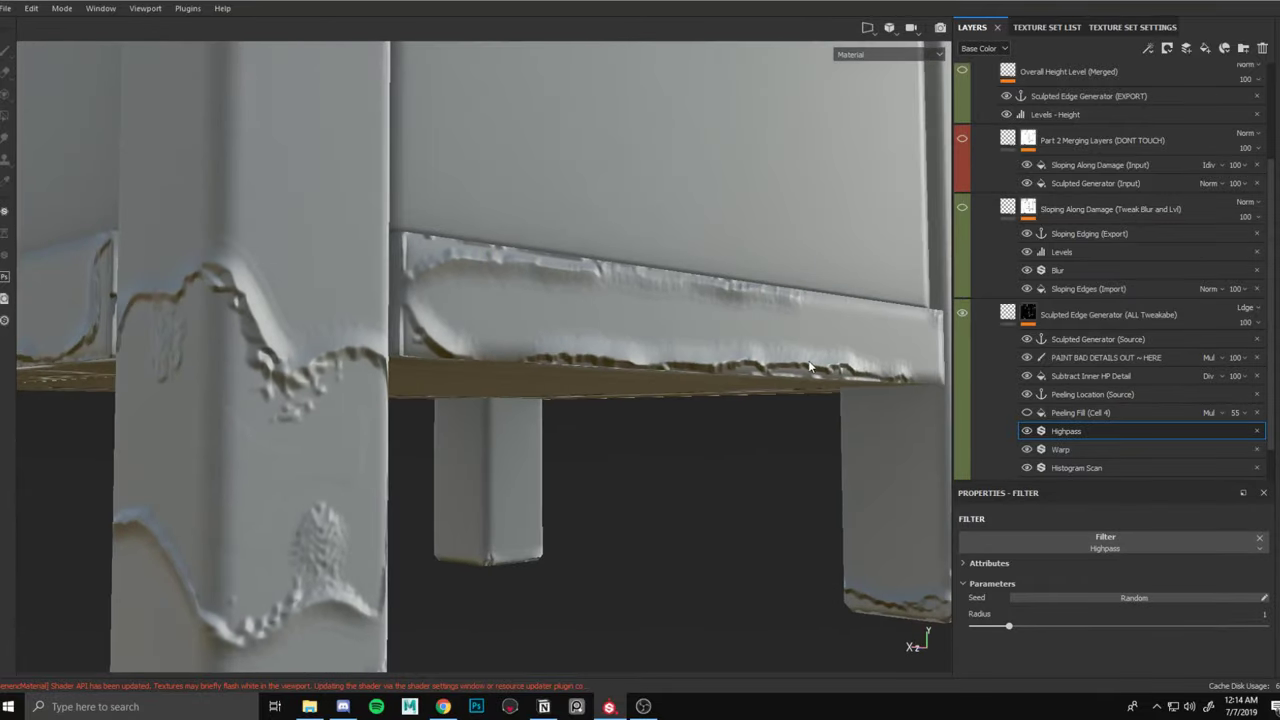
click(1027, 449)
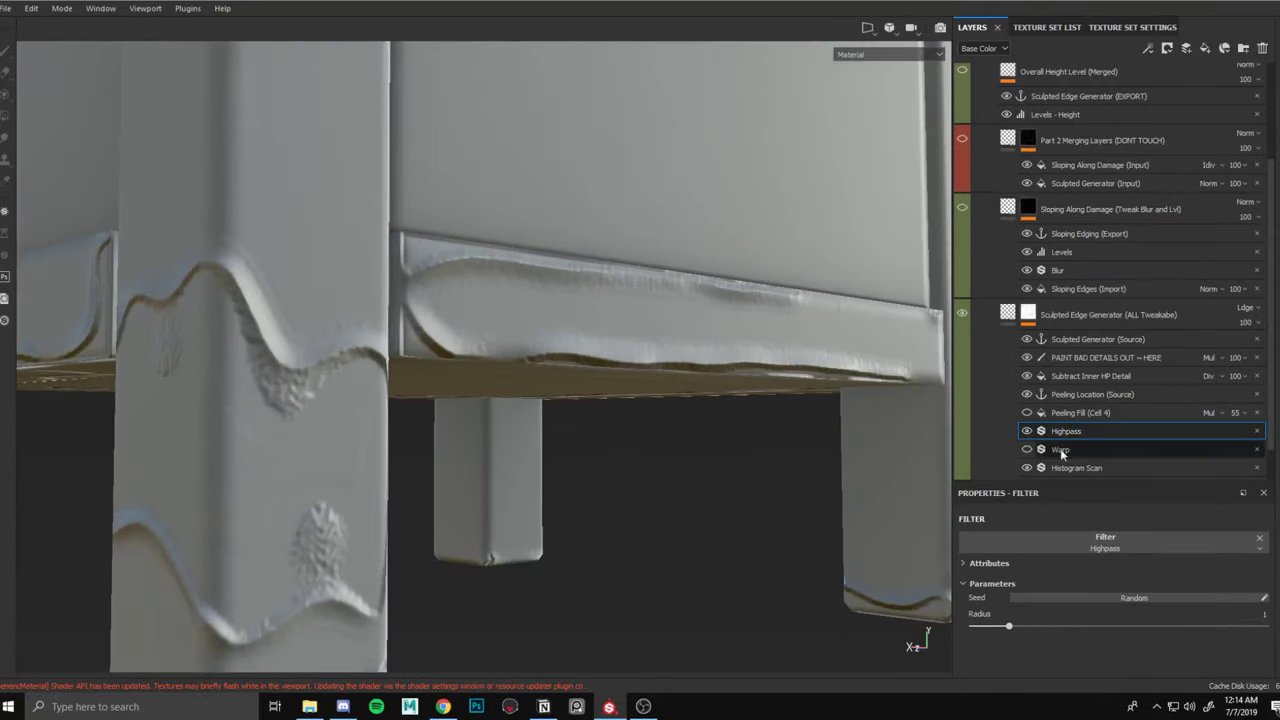
scroll(1052, 451, down, 1)
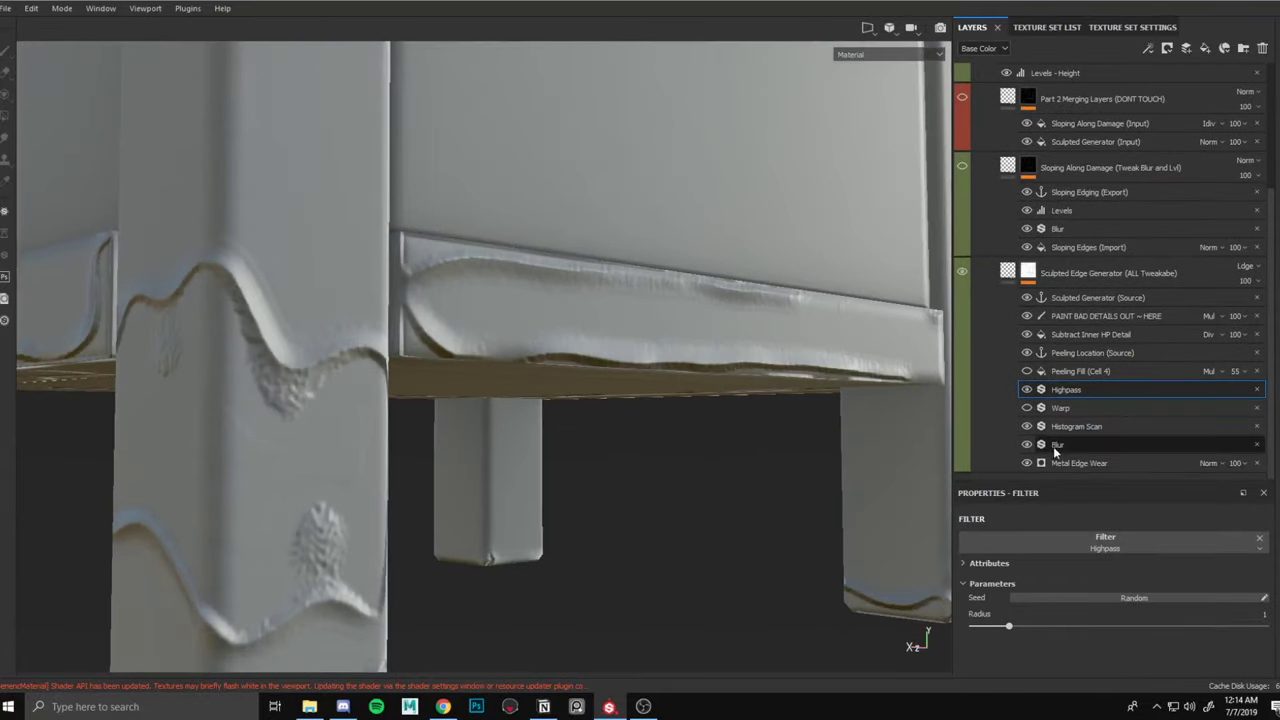
click(1027, 389)
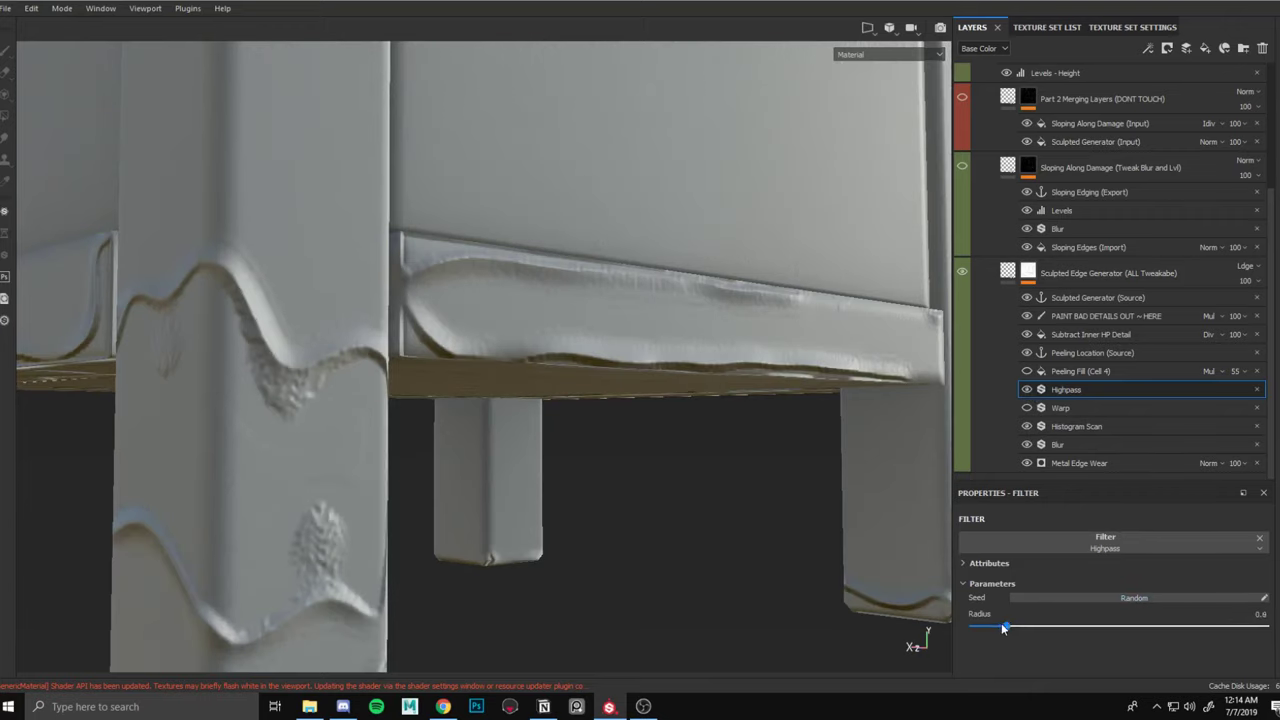
drag(1002, 622, 983, 619)
Examine the softened edges from the underside to the tabletop and compare them with Highpass hidden and shown.
alt+drag(720, 360, 704, 319)
shift+right_drag(704, 319, 694, 318)
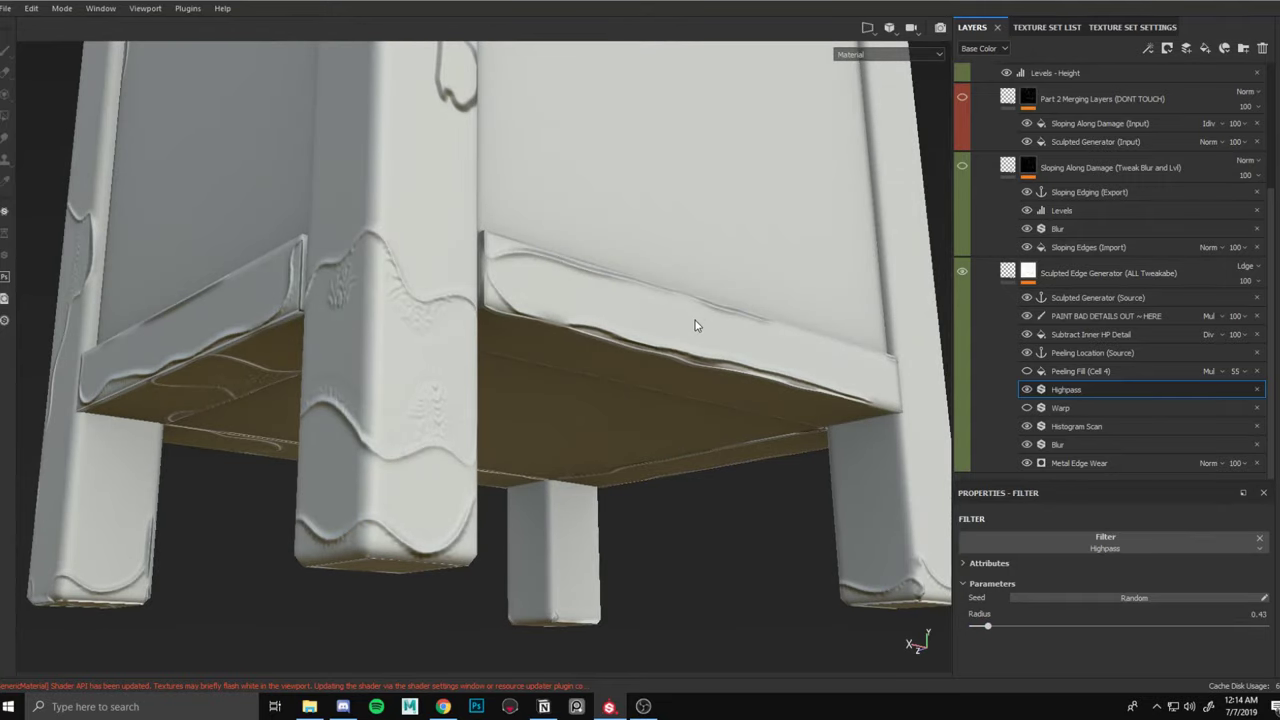
alt+drag(689, 288, 612, 207)
alt+middle_drag(832, 348, 808, 303)
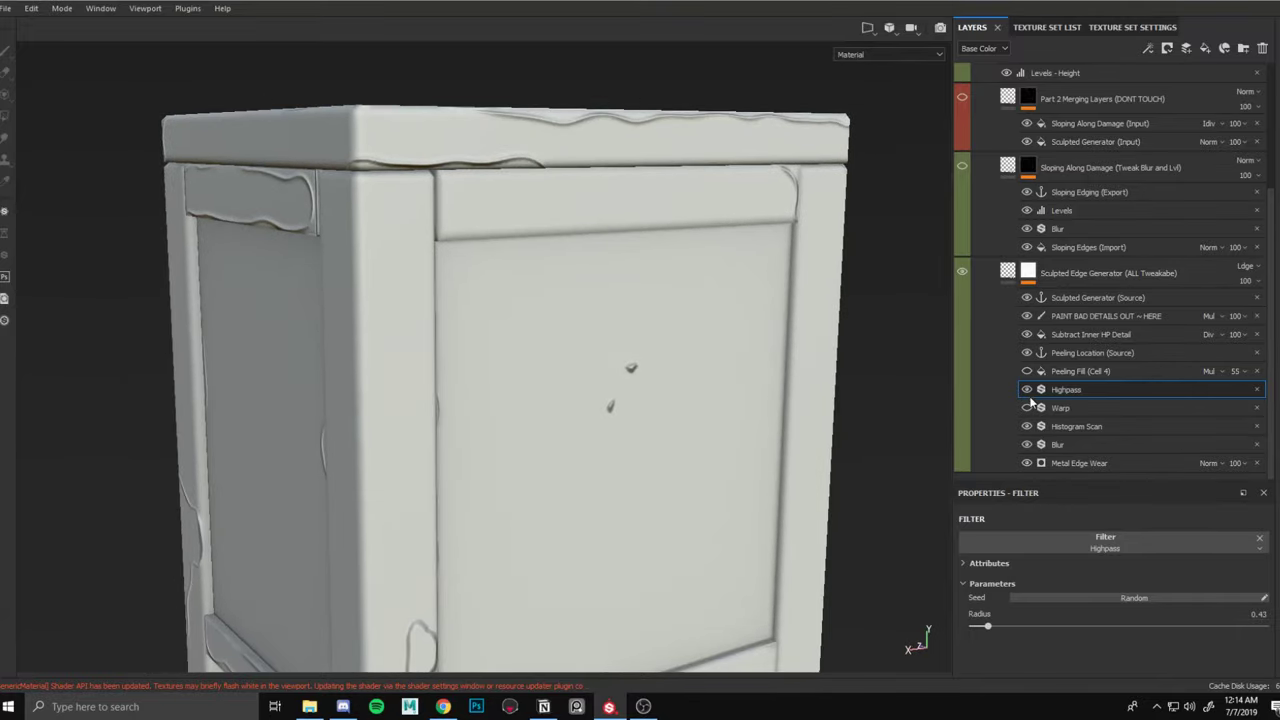
click(1028, 391)
click(1028, 391)
alt+right_drag(580, 138, 552, 157)
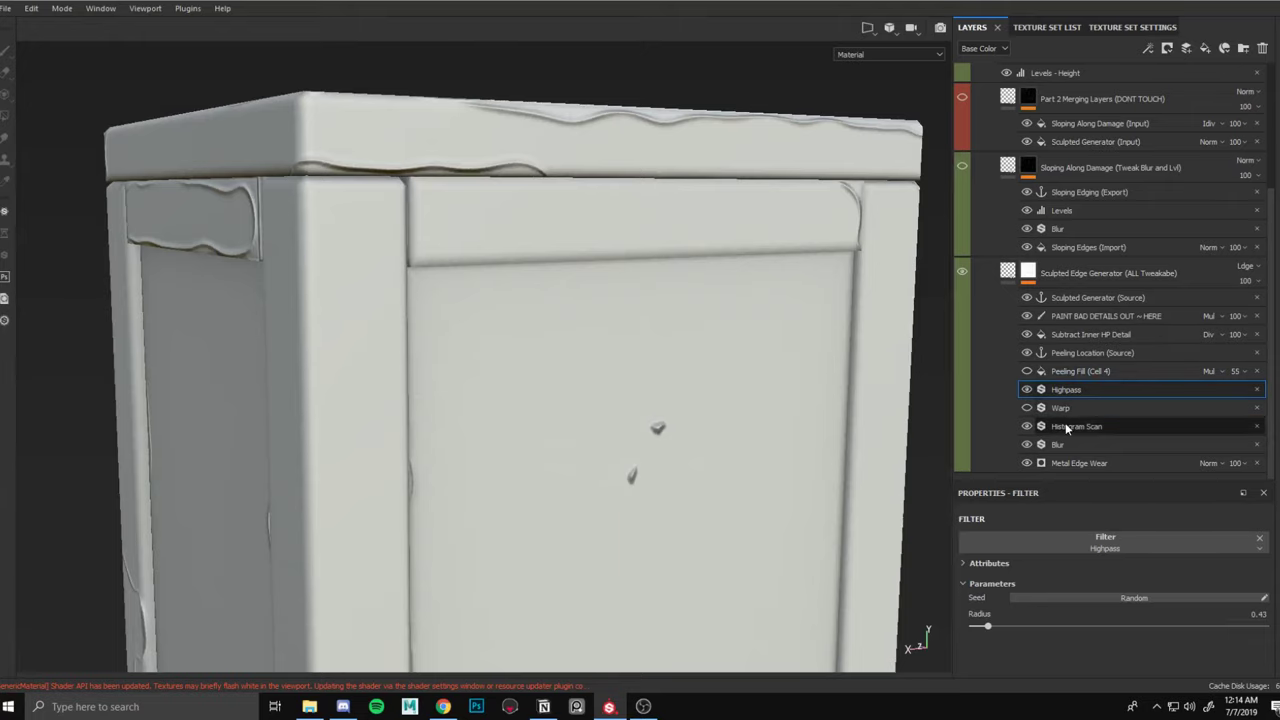
Set the Histogram Scan filter to position 0.18 and contrast 0.74 and check the edges across the nightstand.
click(1066, 426)
drag(1100, 655, 1183, 655)
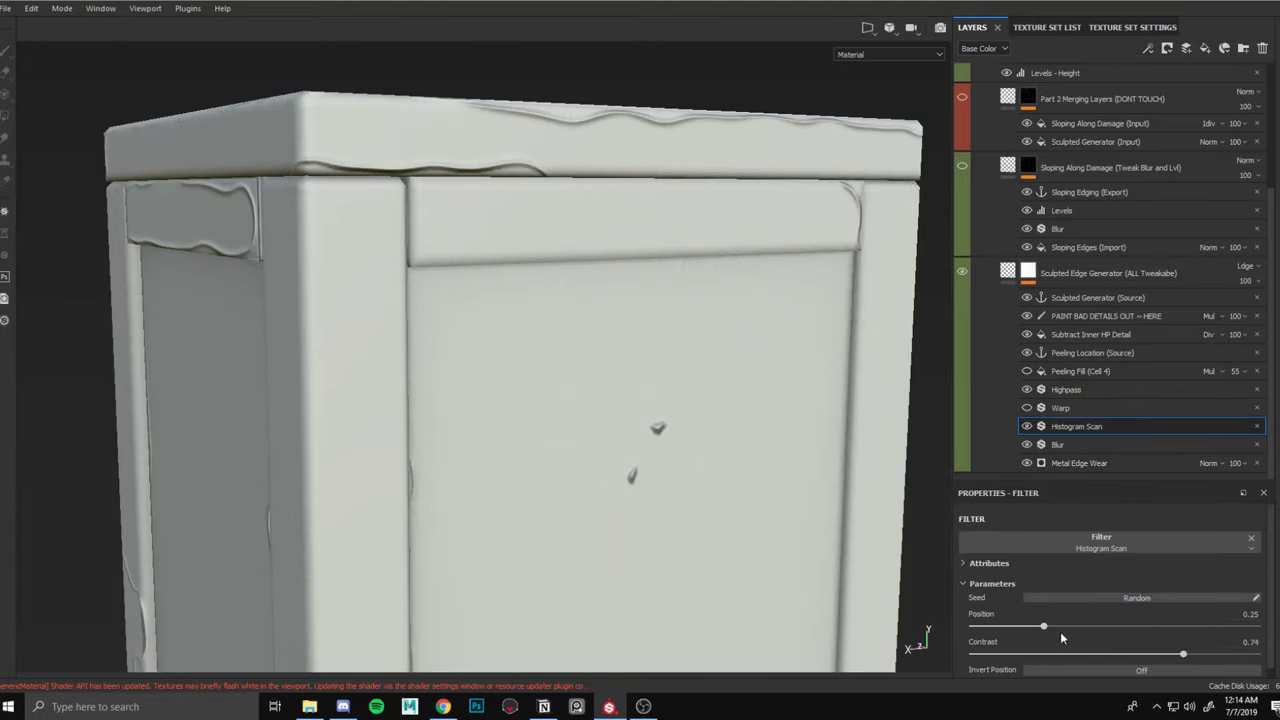
drag(1043, 627, 1024, 628)
alt+right_drag(690, 430, 674, 331)
alt+drag(665, 277, 671, 337)
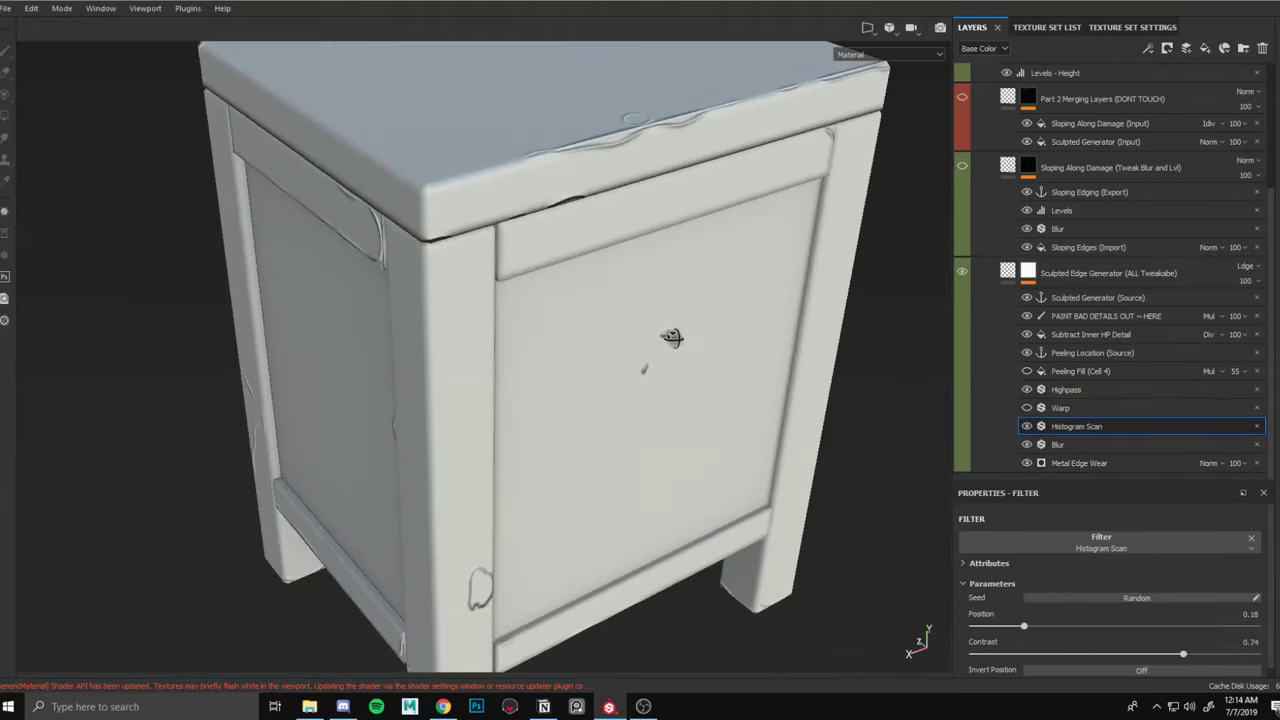
alt+right_drag(671, 337, 650, 266)
alt+drag(650, 266, 663, 231)
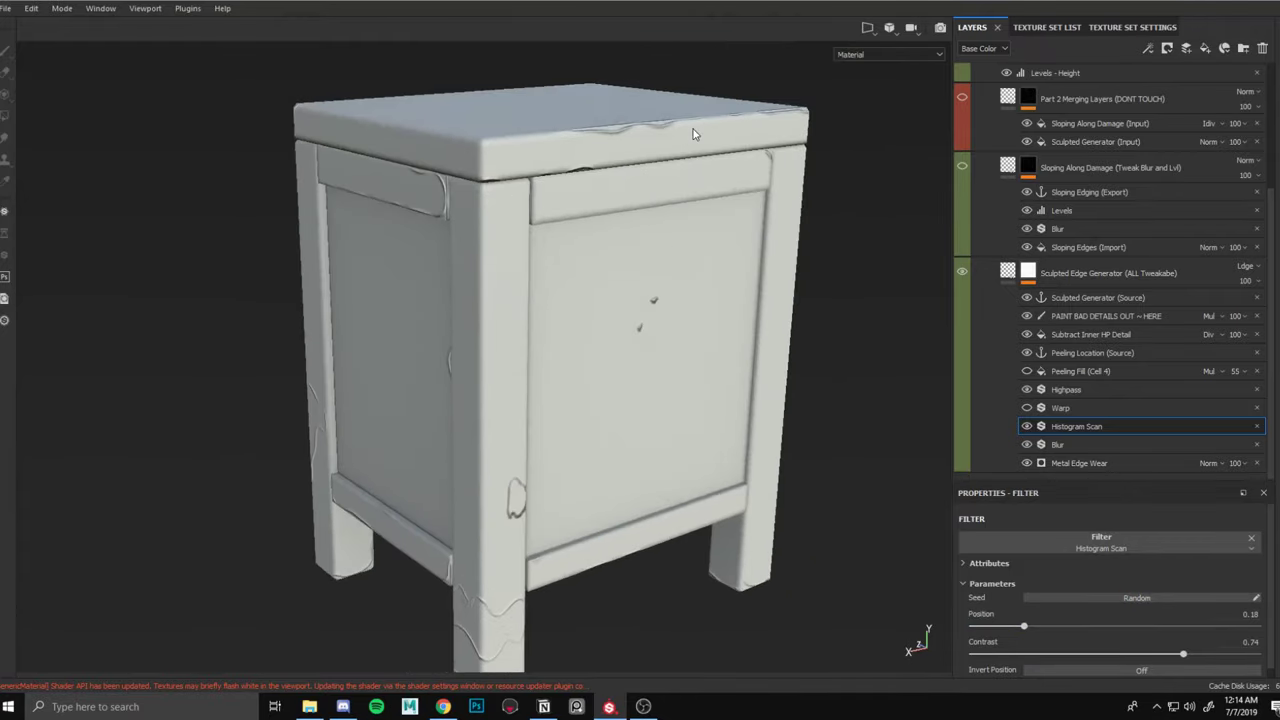
Examine the generator mask around the tabletop and legs, comparing Highpass hidden and shown, and return to the material view.
key(c)
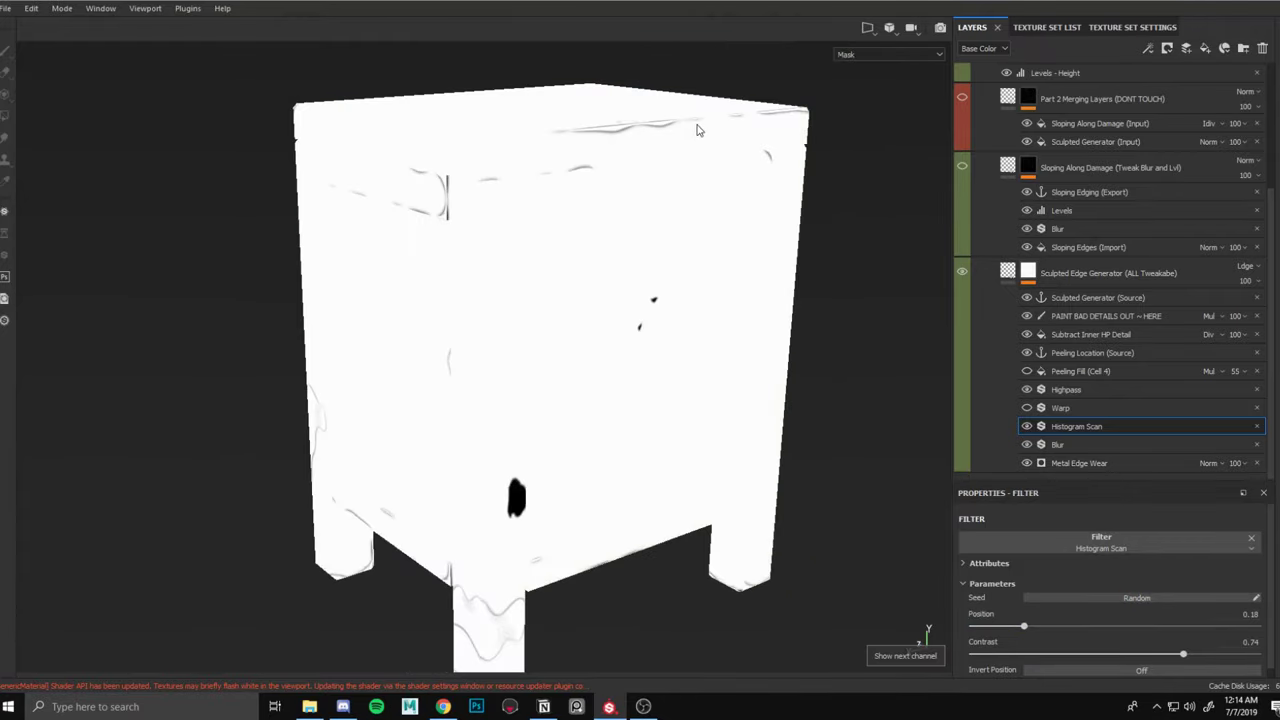
click(1031, 391)
click(1031, 391)
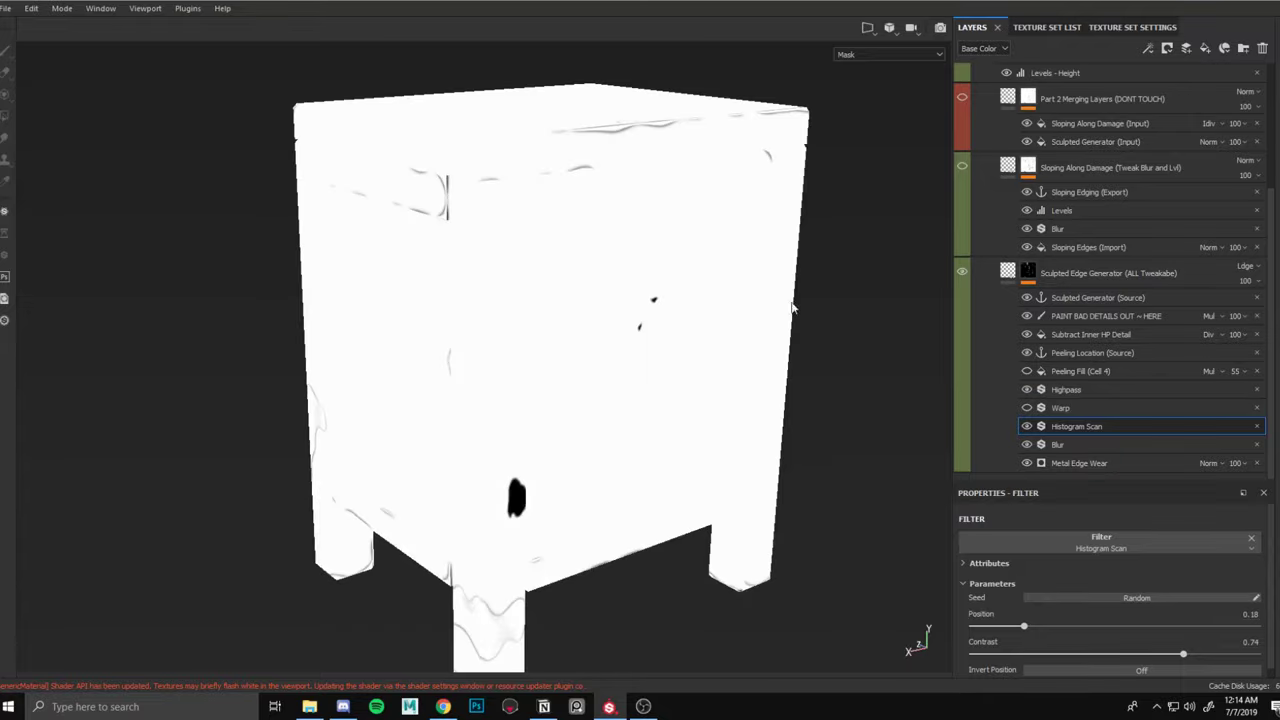
alt+drag(794, 306, 711, 362)
alt+middle_drag(711, 366, 690, 165)
alt+right_drag(690, 165, 597, 396)
alt+drag(521, 289, 493, 349)
alt+right_drag(493, 349, 673, 211)
alt+middle_drag(673, 211, 605, 491)
alt+right_drag(605, 491, 628, 317)
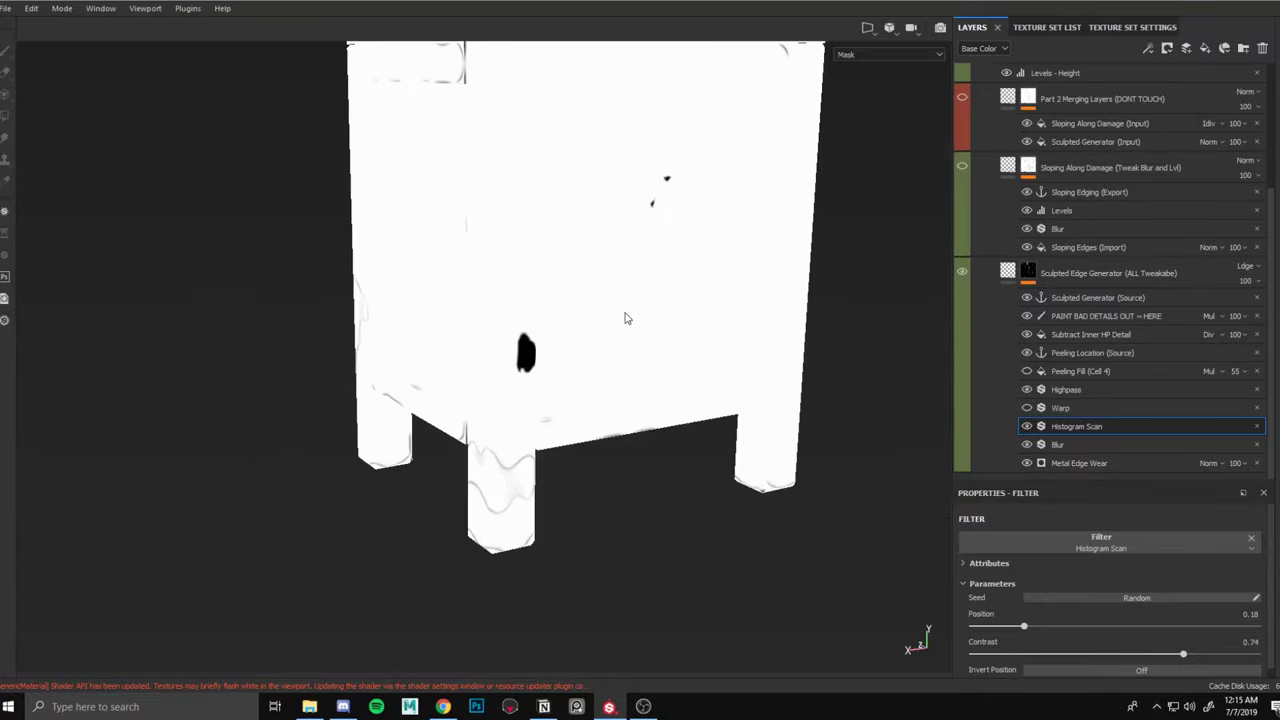
alt+middle_drag(610, 281, 575, 359)
key(m)
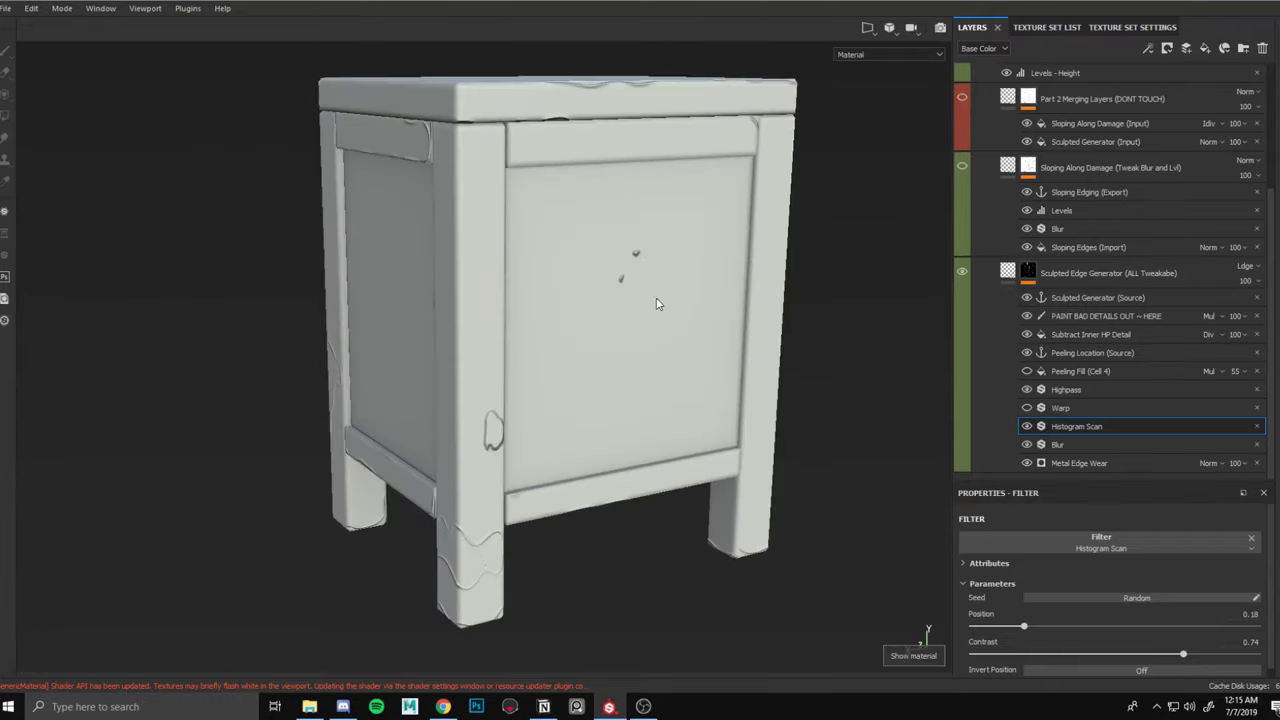
Delete the Histogram Scan filter from the Sculpted Edge Generator (ALL Tweakabe) mask and show the Warp filter.
alt+right_drag(762, 381, 655, 385)
alt+drag(655, 385, 580, 294)
alt+middle_drag(846, 295, 870, 376)
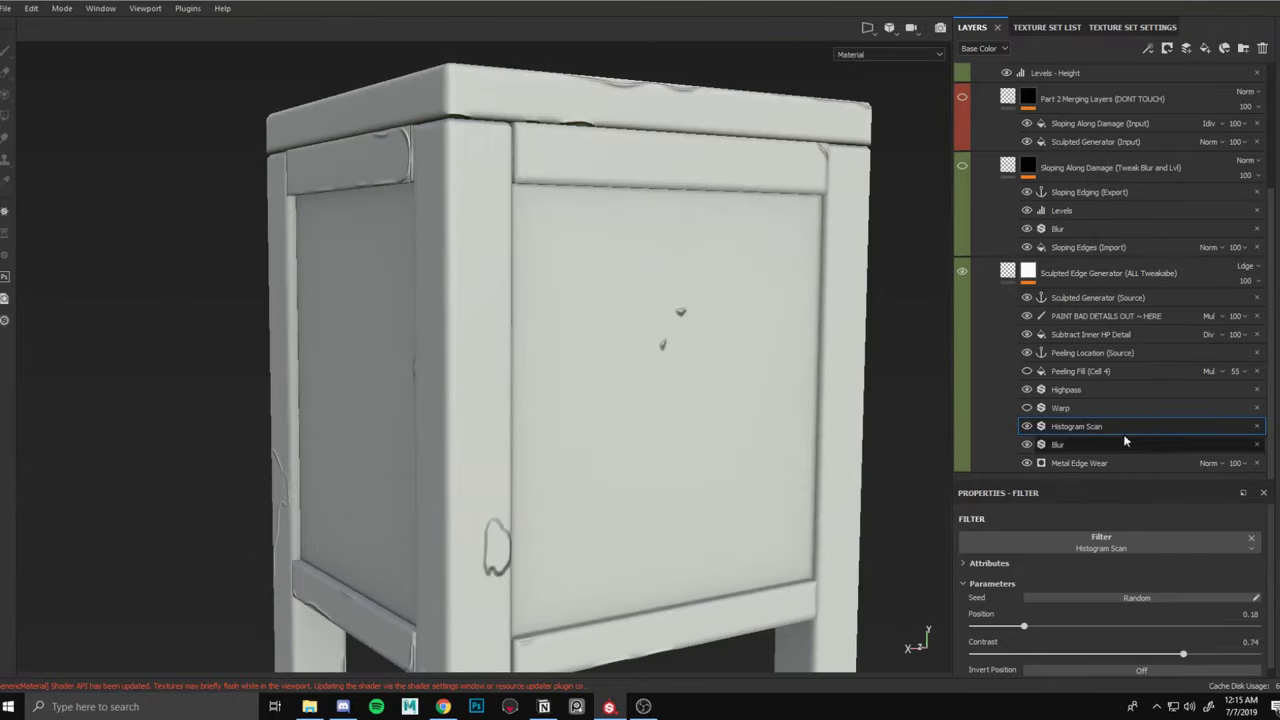
click(1257, 428)
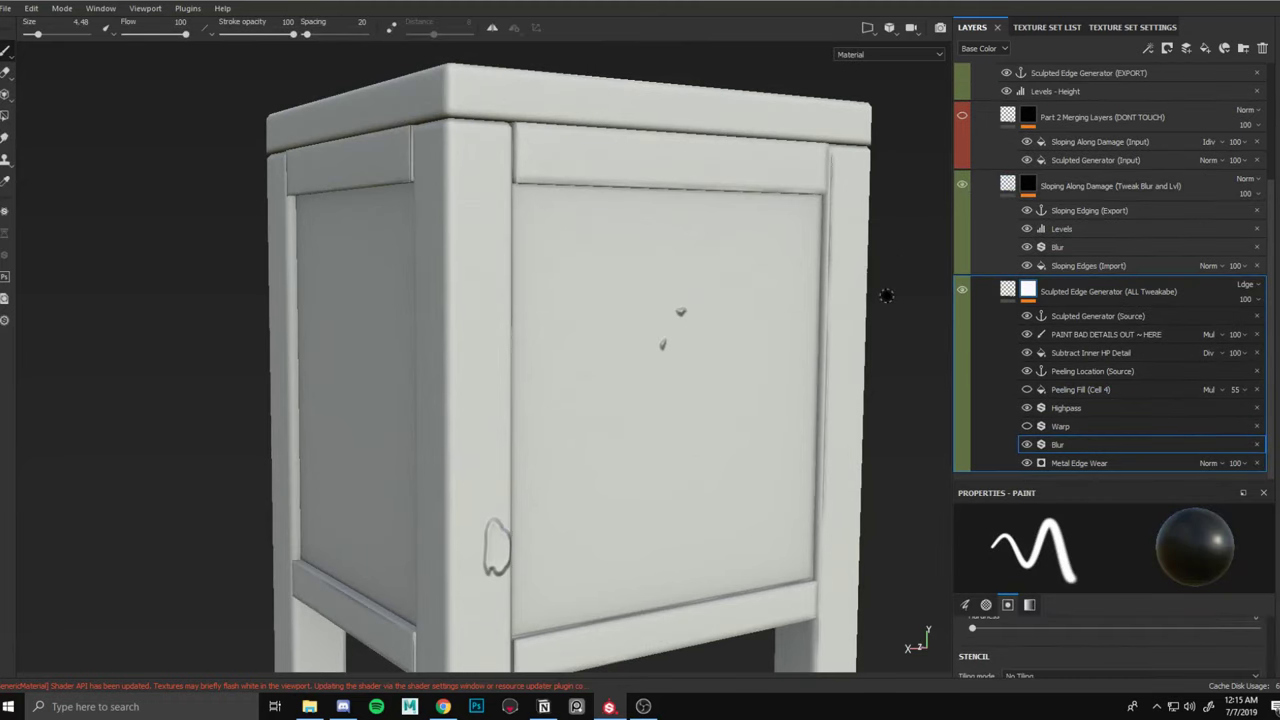
key(f)
click(1026, 427)
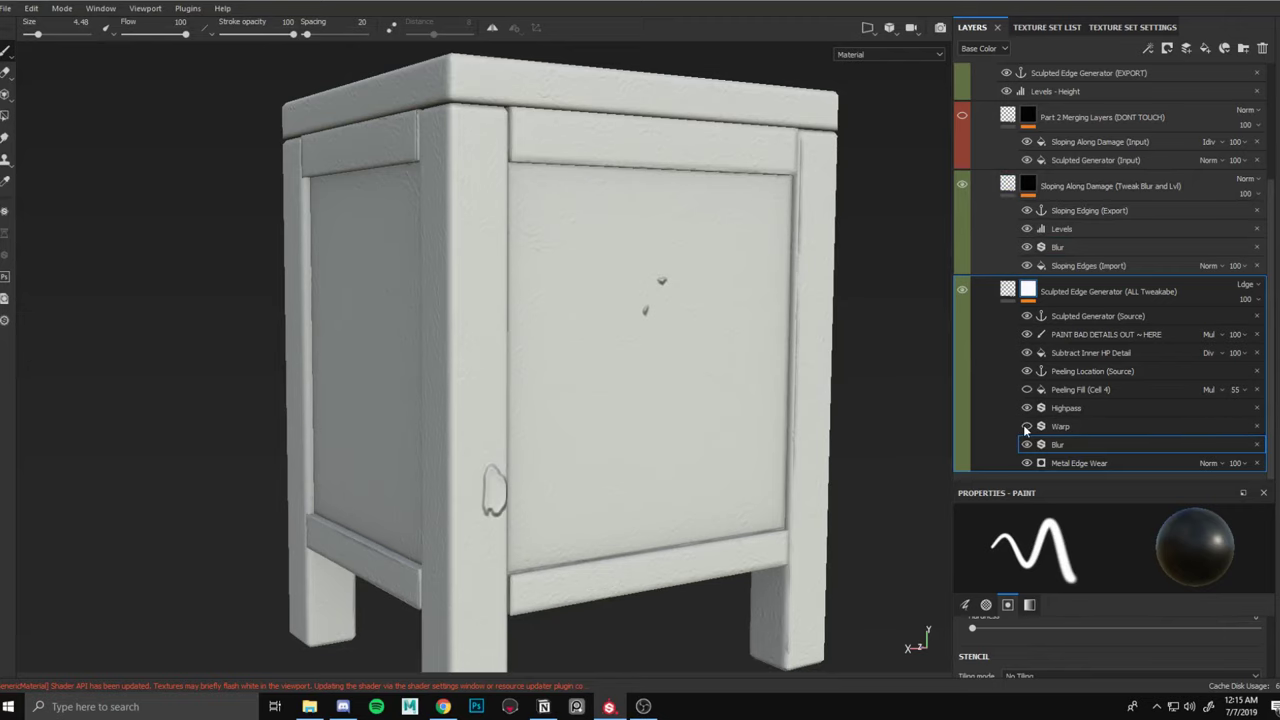
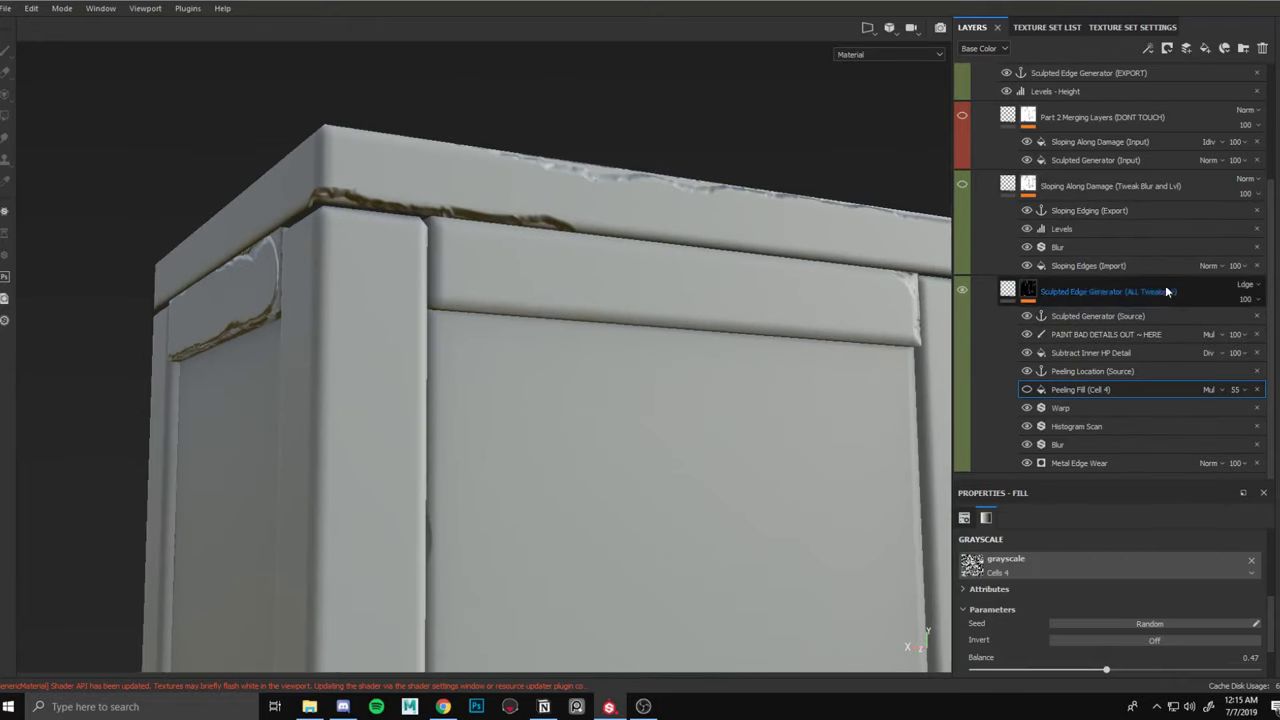
Compare the tabletop's peeled edges with the Sculpted Edge Generator (ALL Tweakabe) layer hidden and shown.
scroll(1039, 200, up, 3)
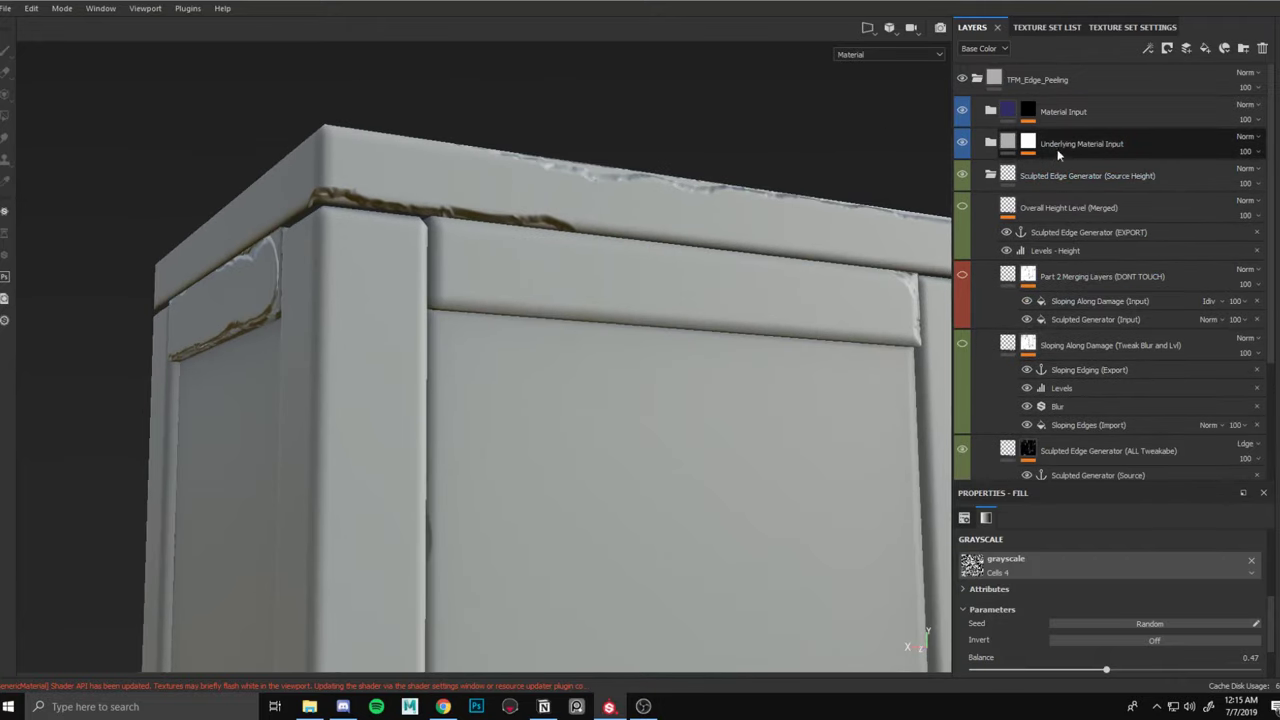
scroll(1108, 140, down, 4)
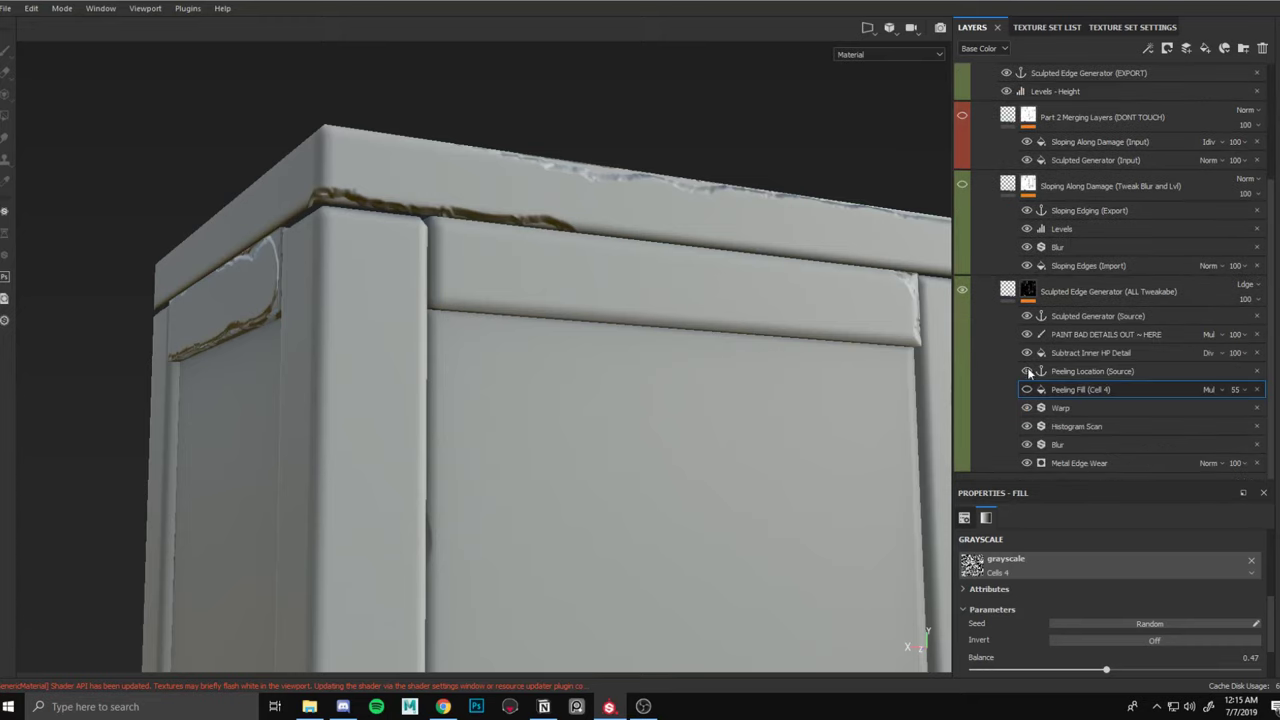
click(965, 290)
click(965, 290)
scroll(480, 170, up, 2)
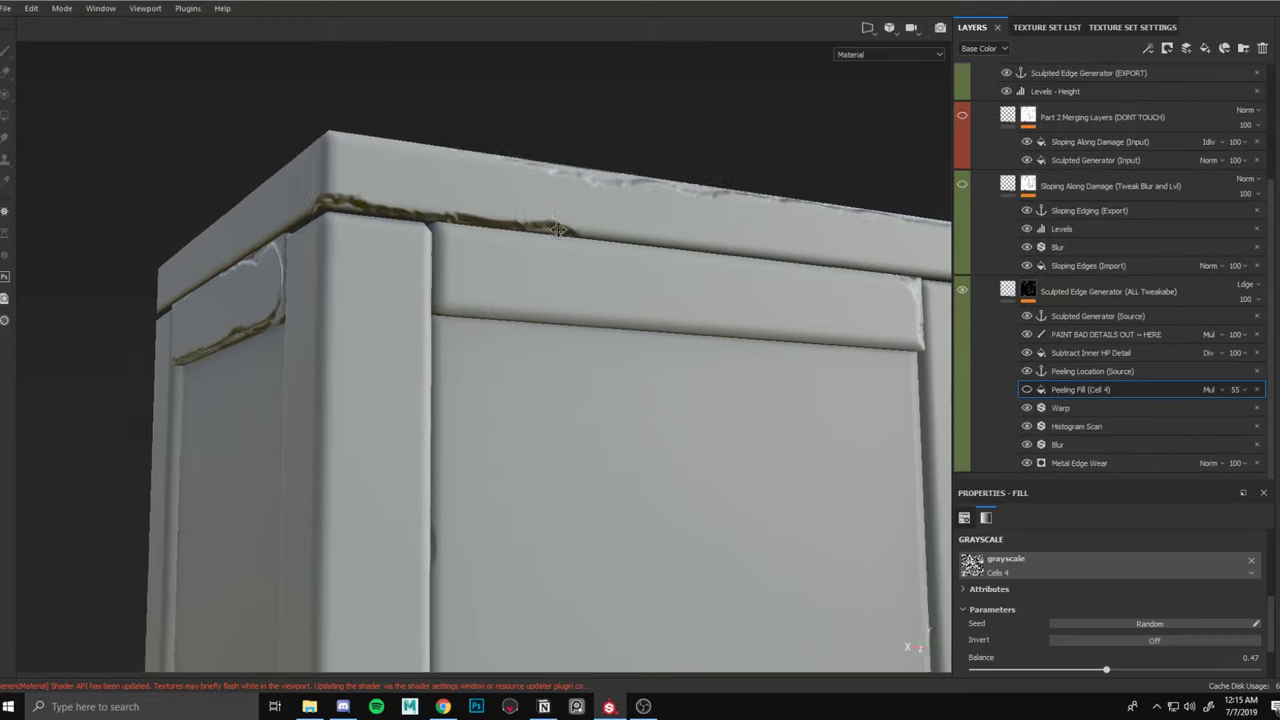
scroll(1070, 295, up, 2)
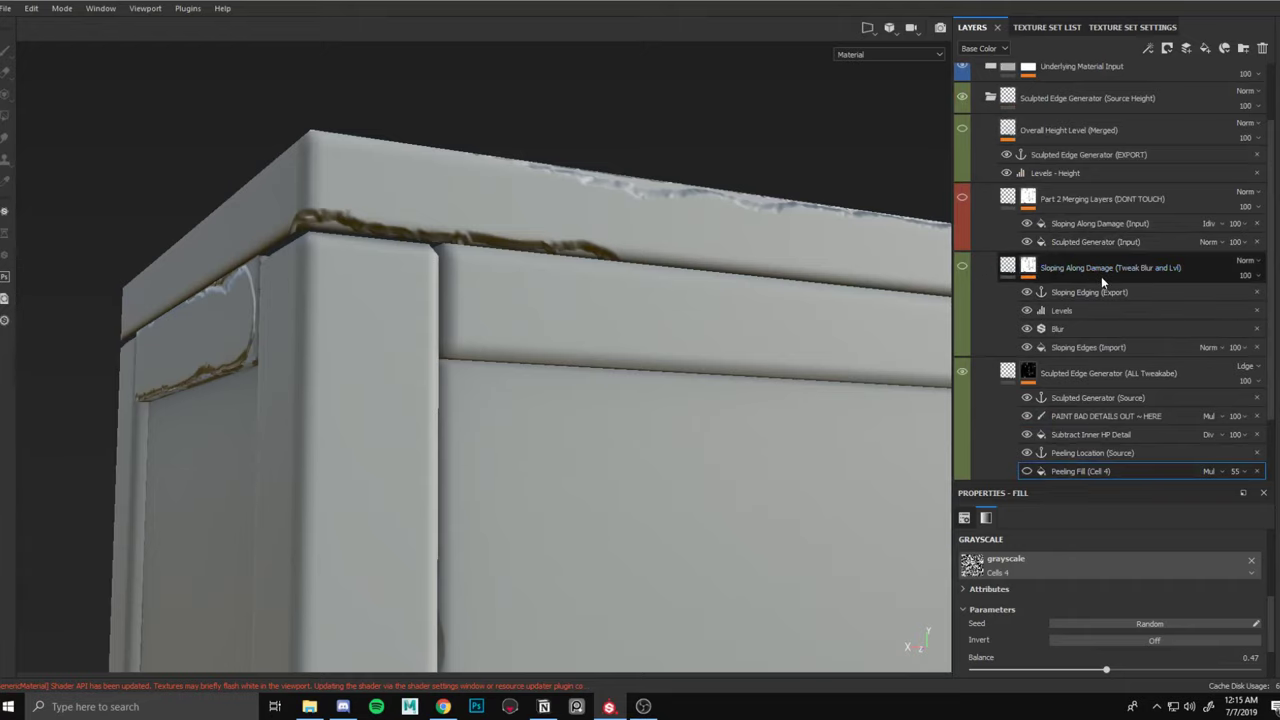
Show the Sloping Along Damage layer and review its Sloping Edges (Import) fill, Blur and Levels effects.
mouse_move(697, 300)
alt+mouse_down()
mouse_move(689, 172)
mouse_move(714, 214)
alt+mouse_up()
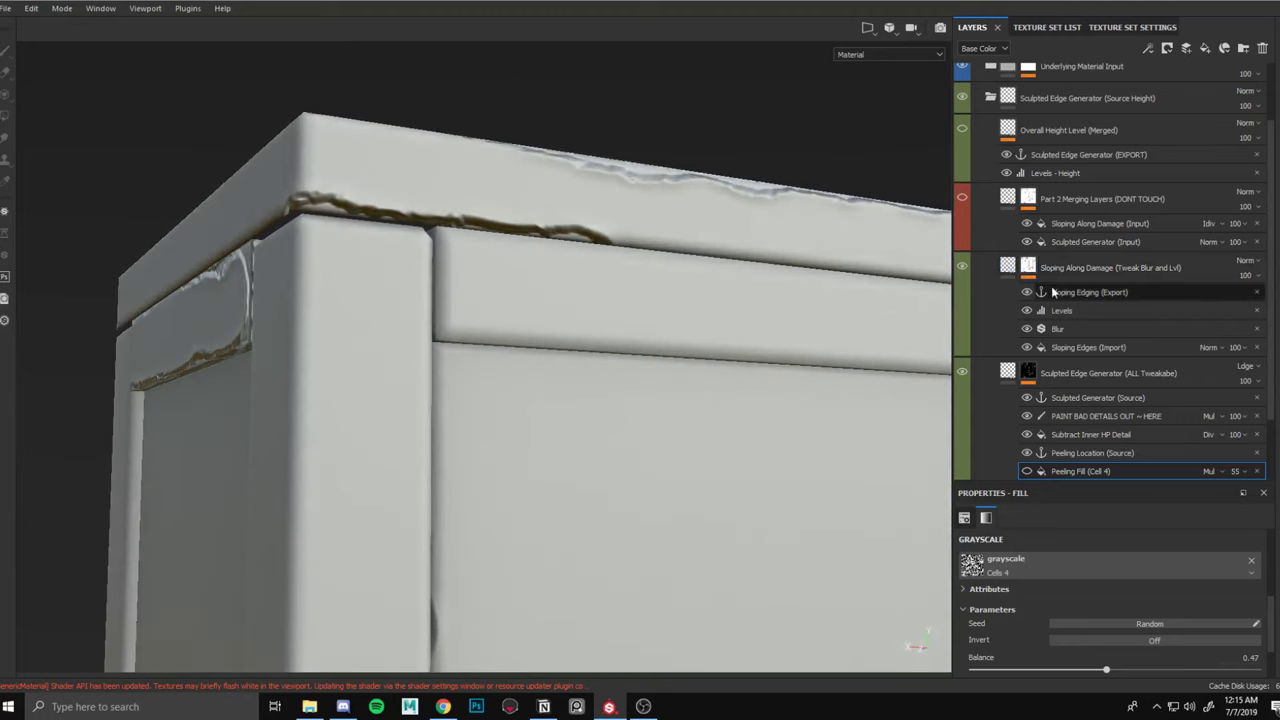
click(1110, 268)
click(1077, 348)
scroll(1075, 348, down, 1)
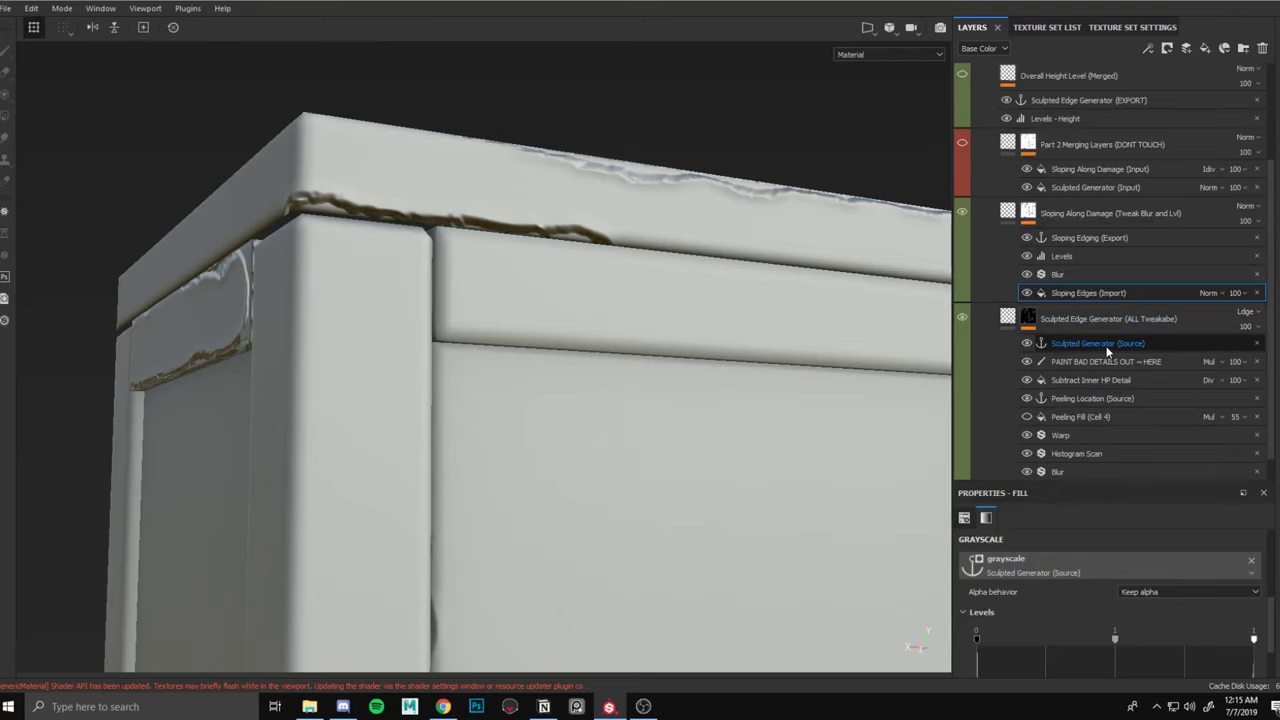
click(1064, 273)
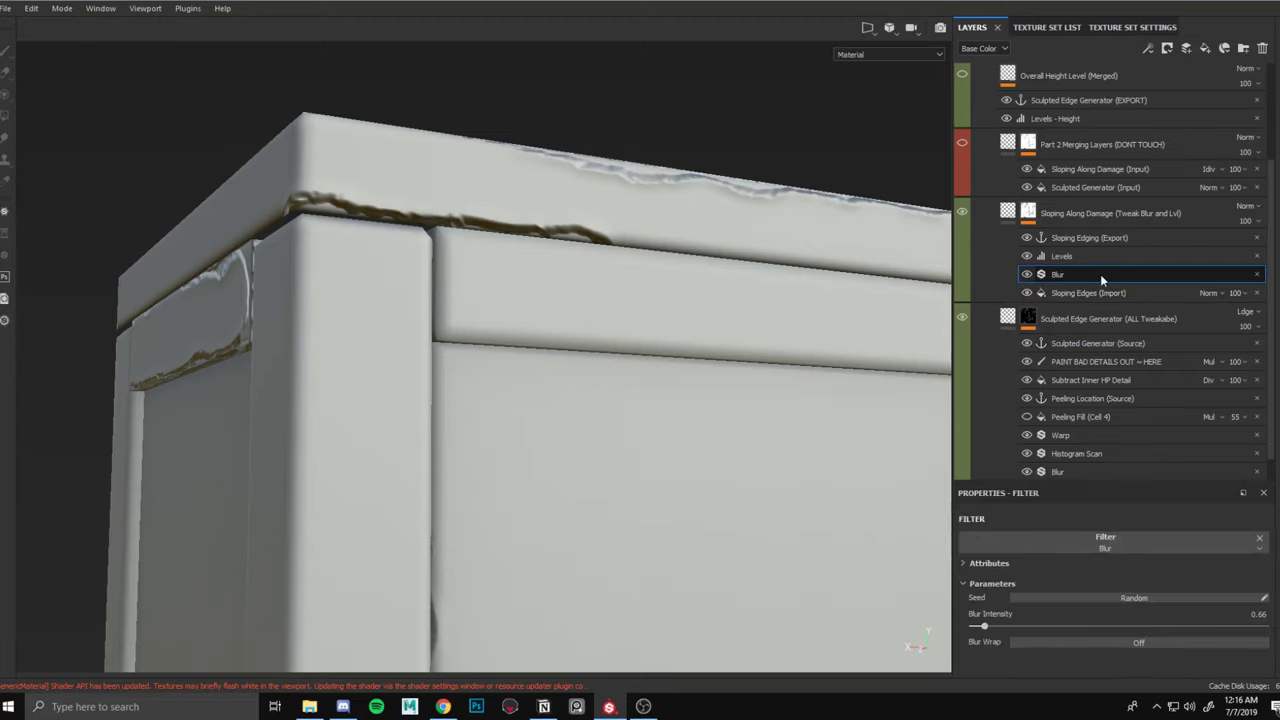
click(1066, 256)
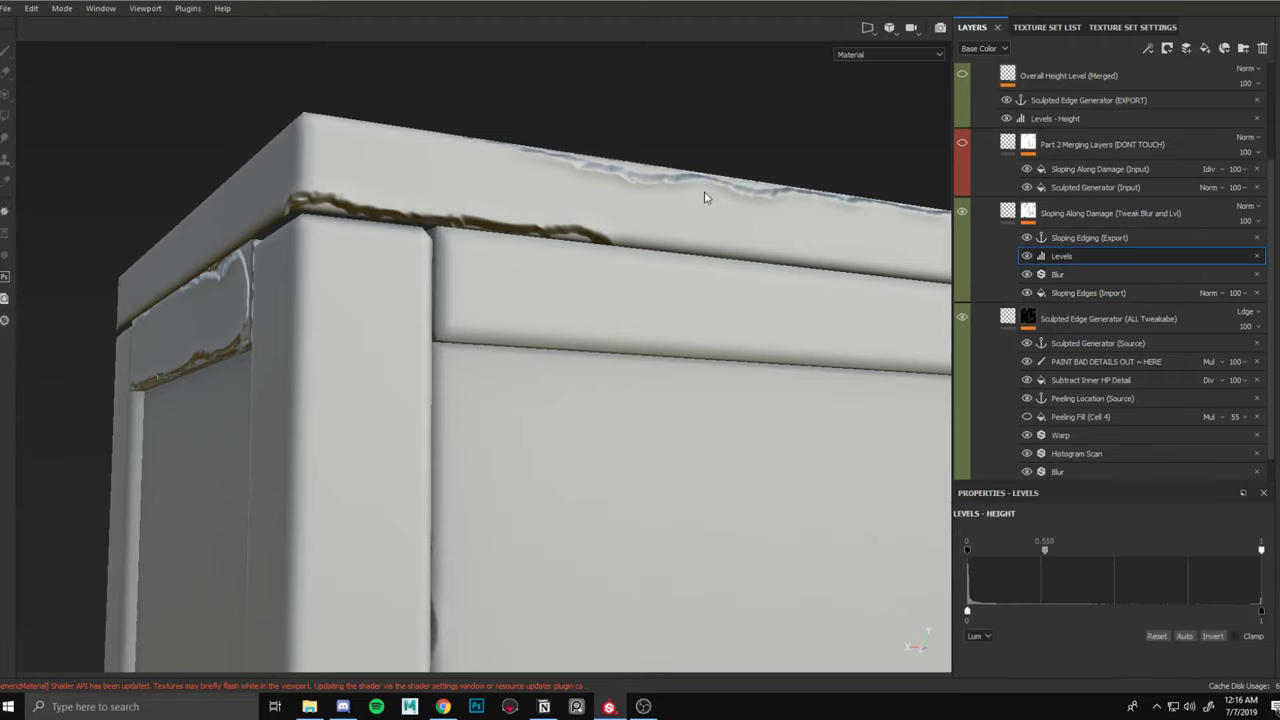
shift+right_drag(717, 198, 736, 201)
alt+drag(818, 181, 771, 204)
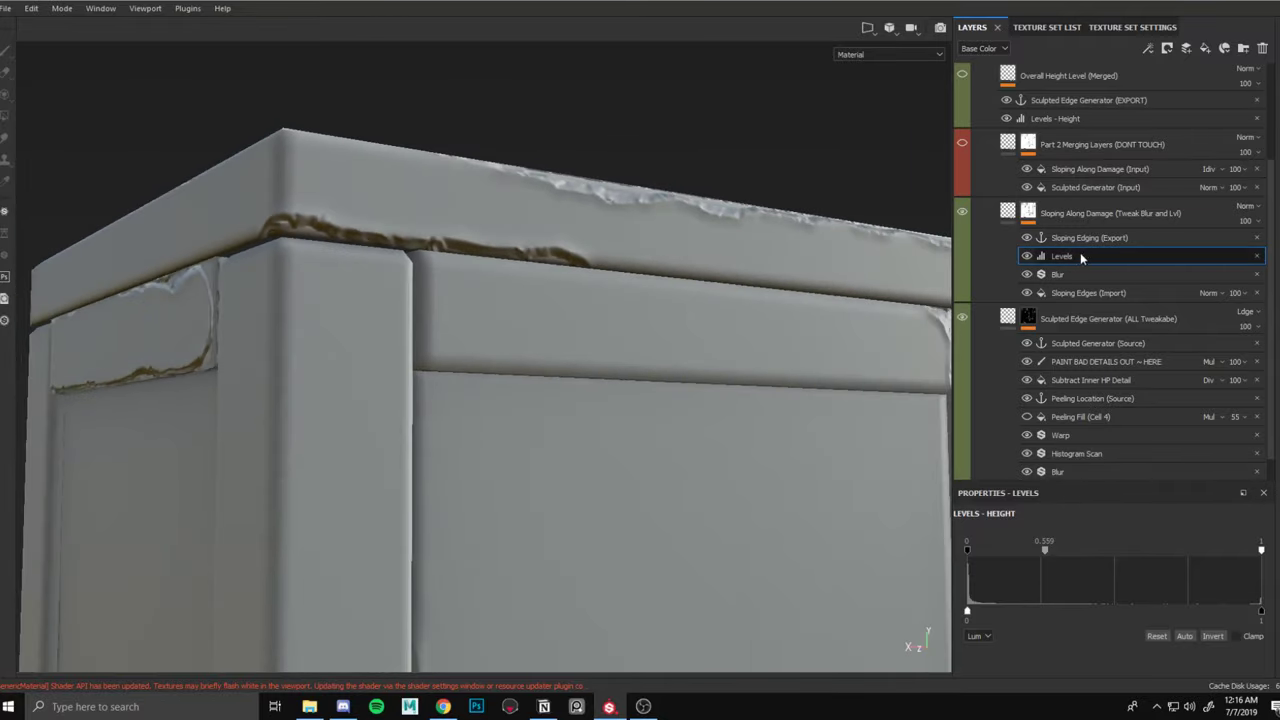
Compare the edges with the Overall Height Level (Merged) and Part 2 Merging Layers (DONT TOUCH) layers shown and hidden.
scroll(1080, 257, up, 4)
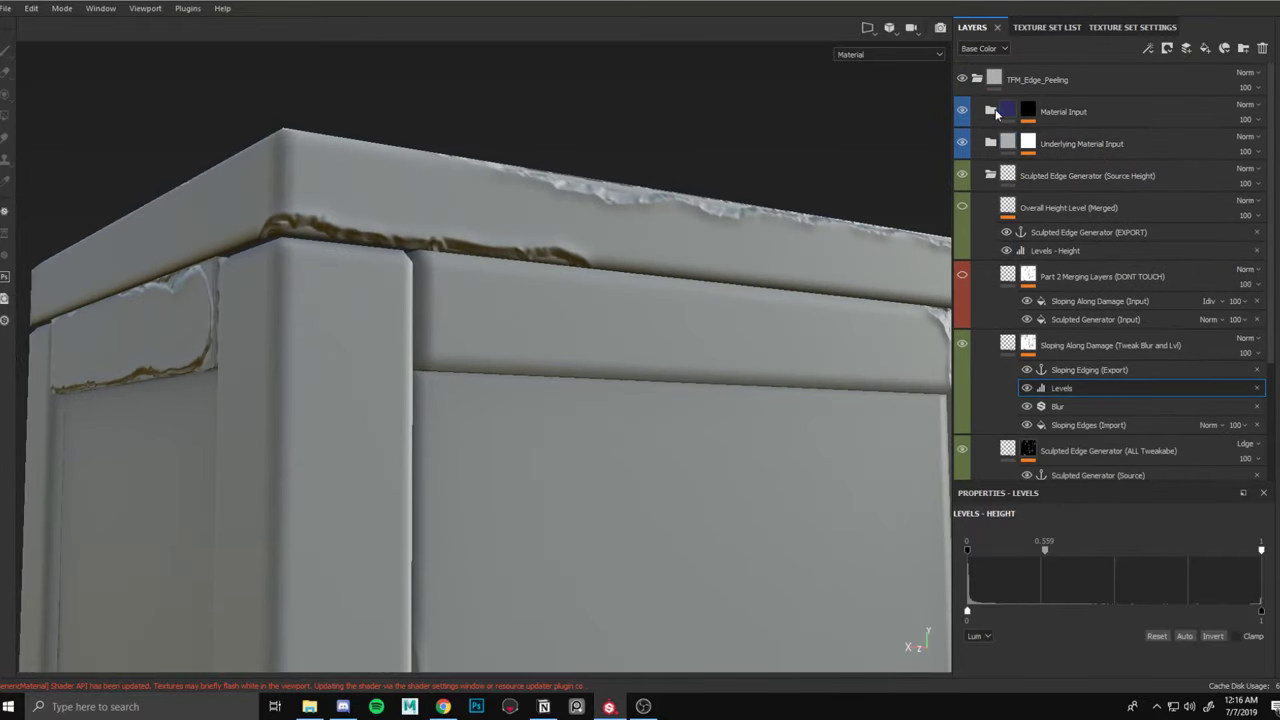
click(962, 207)
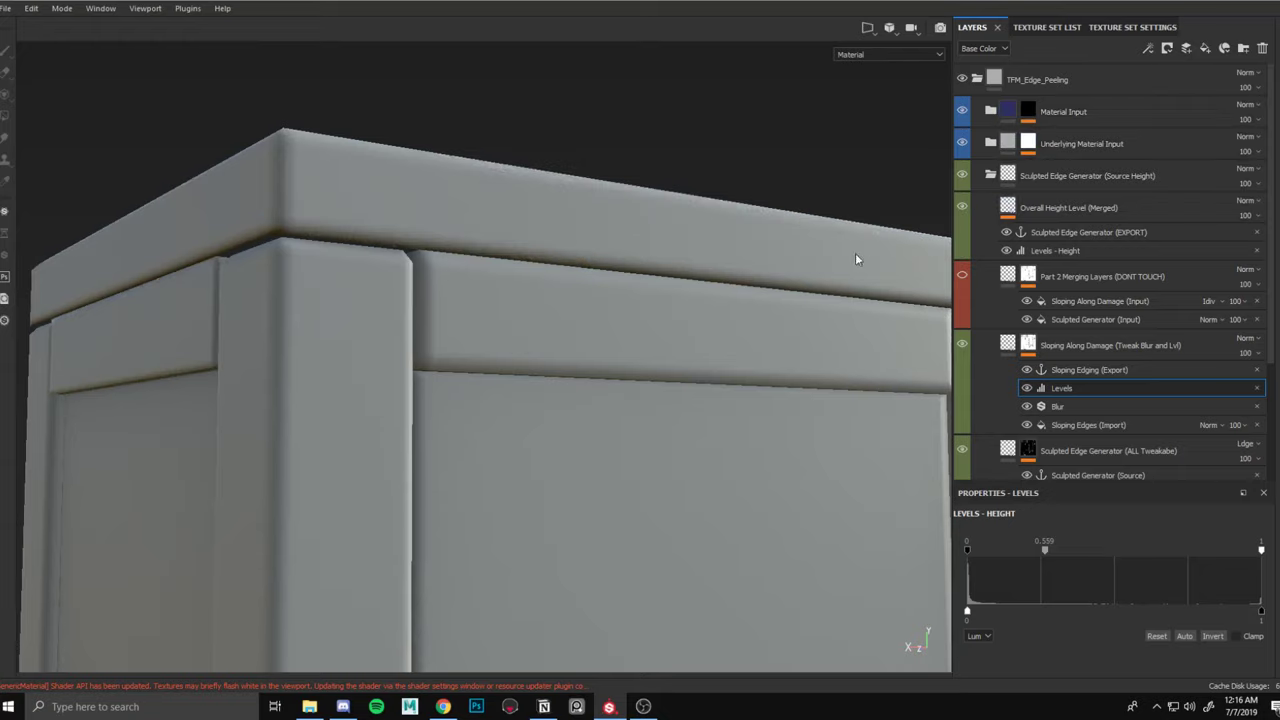
click(961, 207)
click(963, 276)
click(963, 276)
alt+middle_drag(855, 301, 814, 235)
alt+drag(703, 266, 749, 270)
shift+right_drag(700, 236, 843, 290)
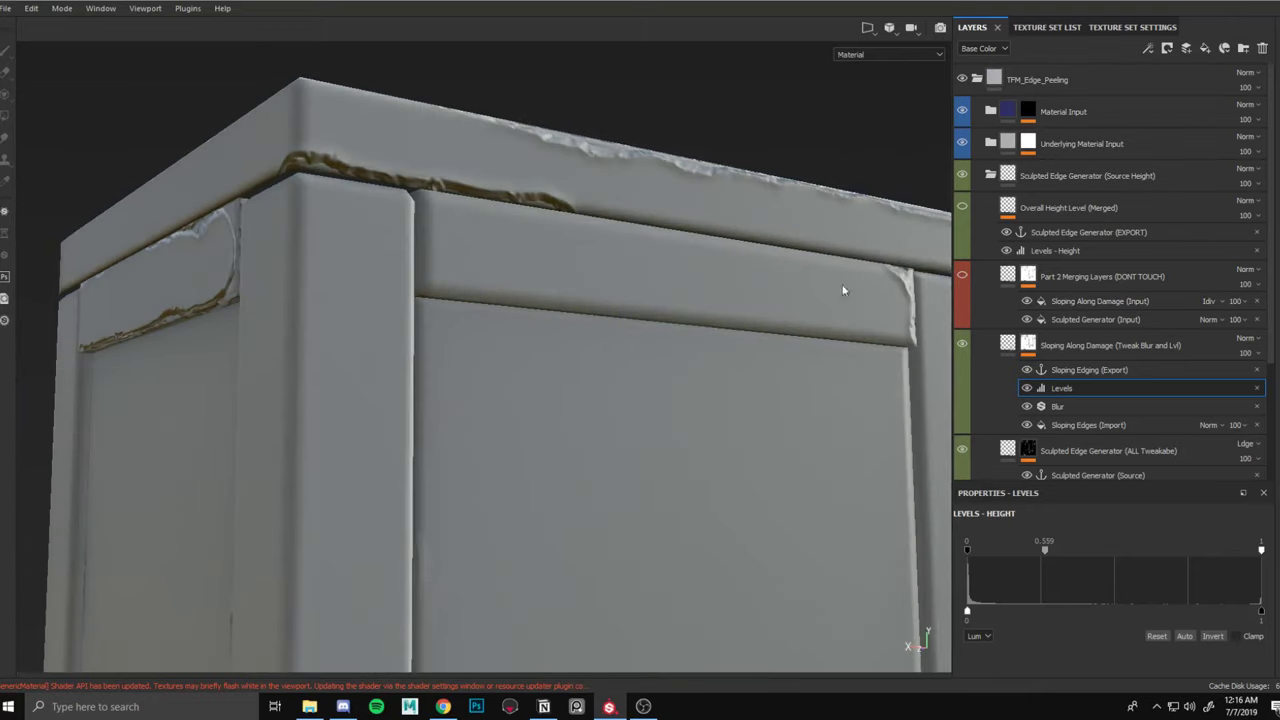
Set the height of the Sloping Along Damage fill layer to -0.4421.
click(1062, 407)
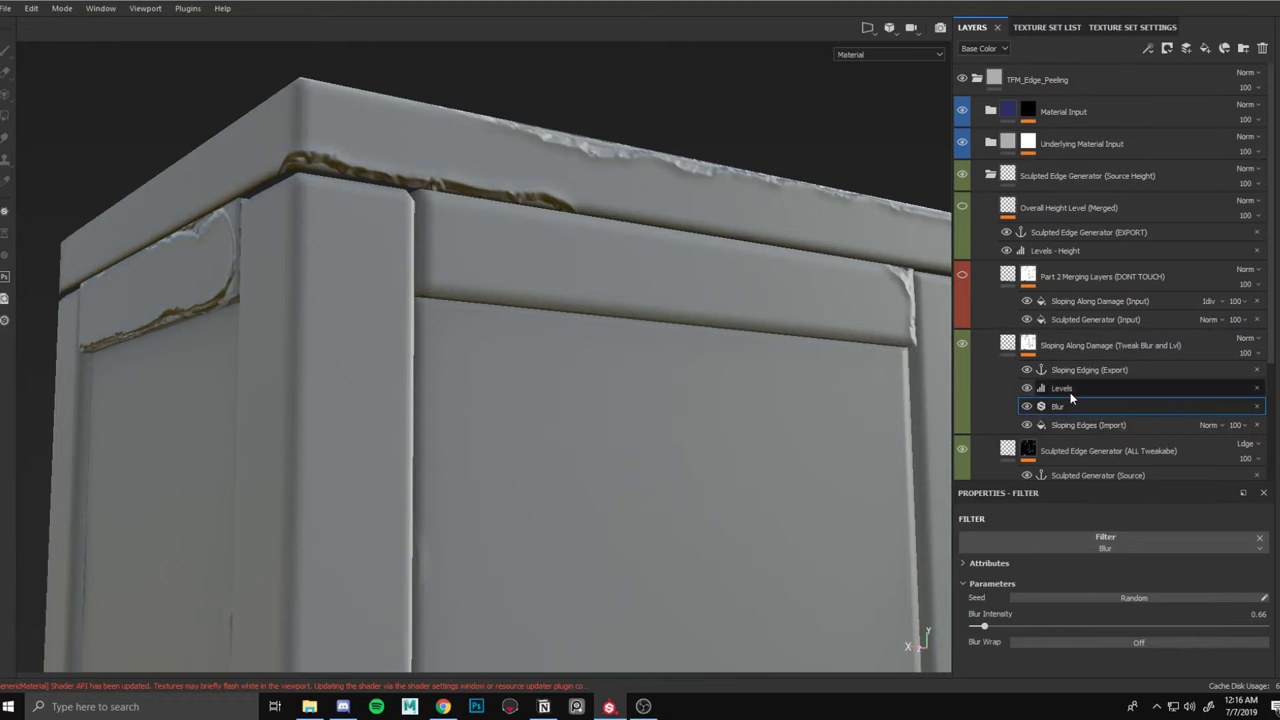
click(1005, 352)
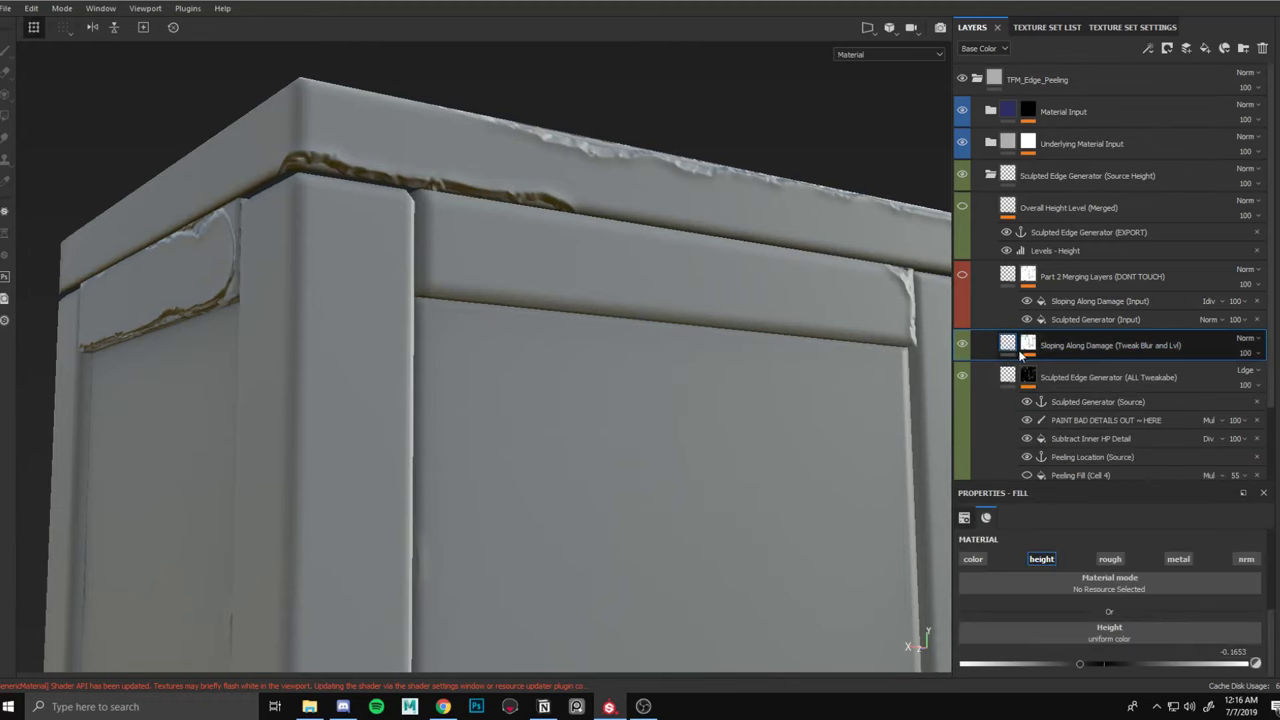
drag(1079, 663, 1039, 663)
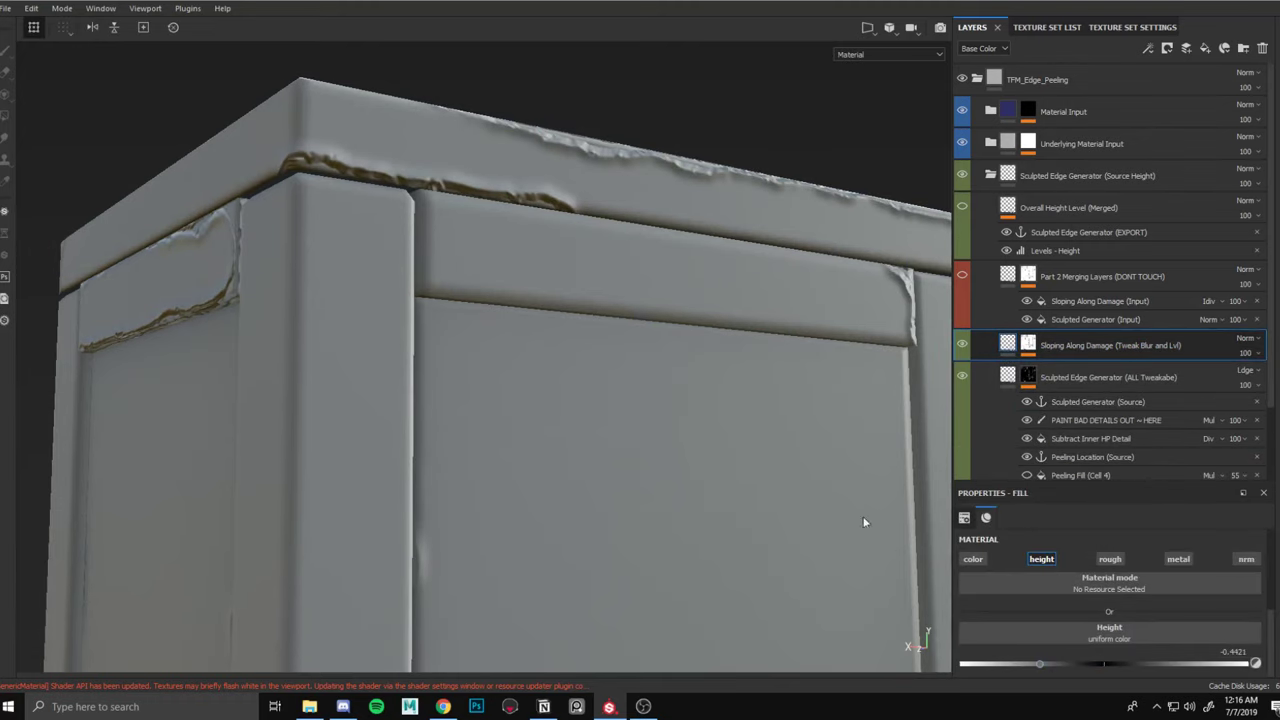
Examine the deeper sloping damage from the tabletop edges down to the lower rails and legs.
scroll(865, 522, down, 3)
shift+right_drag(783, 346, 686, 340)
alt+drag(686, 340, 692, 340)
scroll(650, 256, up, 3)
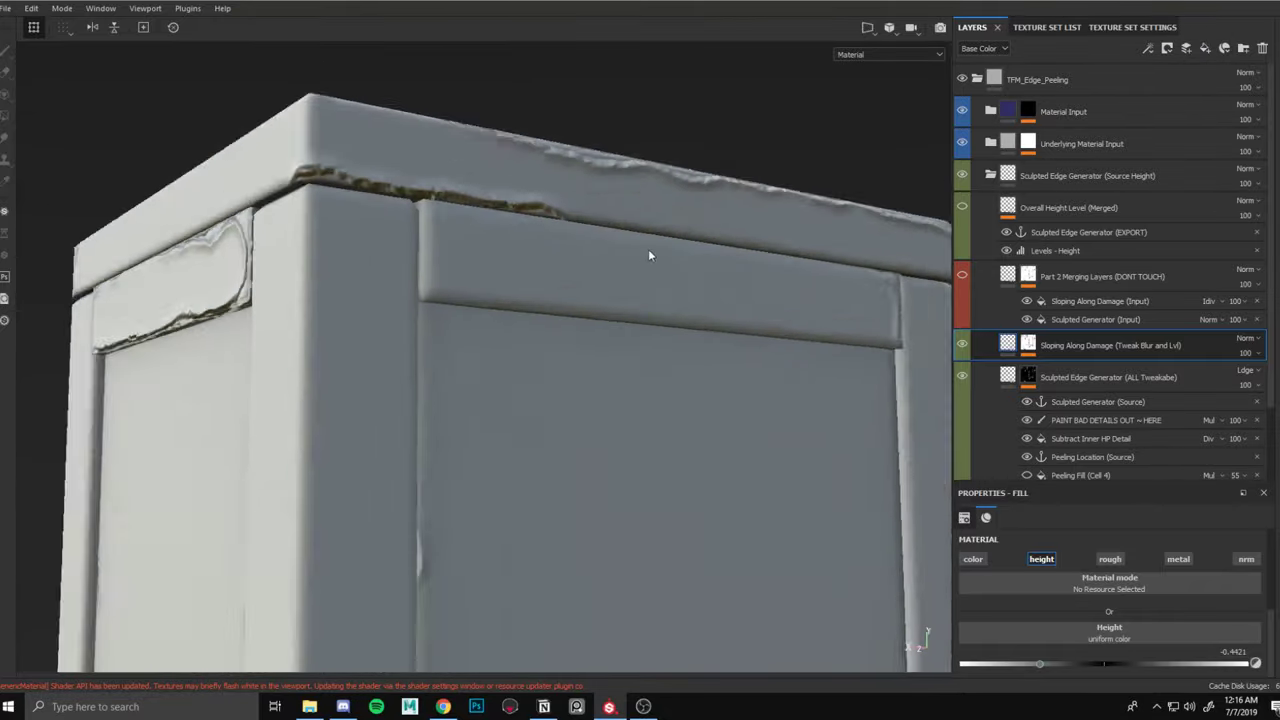
alt+drag(650, 256, 614, 254)
scroll(614, 254, down, 5)
alt+drag(720, 350, 740, 351)
alt+middle_drag(740, 351, 743, 205)
alt+drag(743, 205, 783, 208)
alt+middle_drag(728, 304, 760, 146)
shift+right_drag(748, 270, 709, 266)
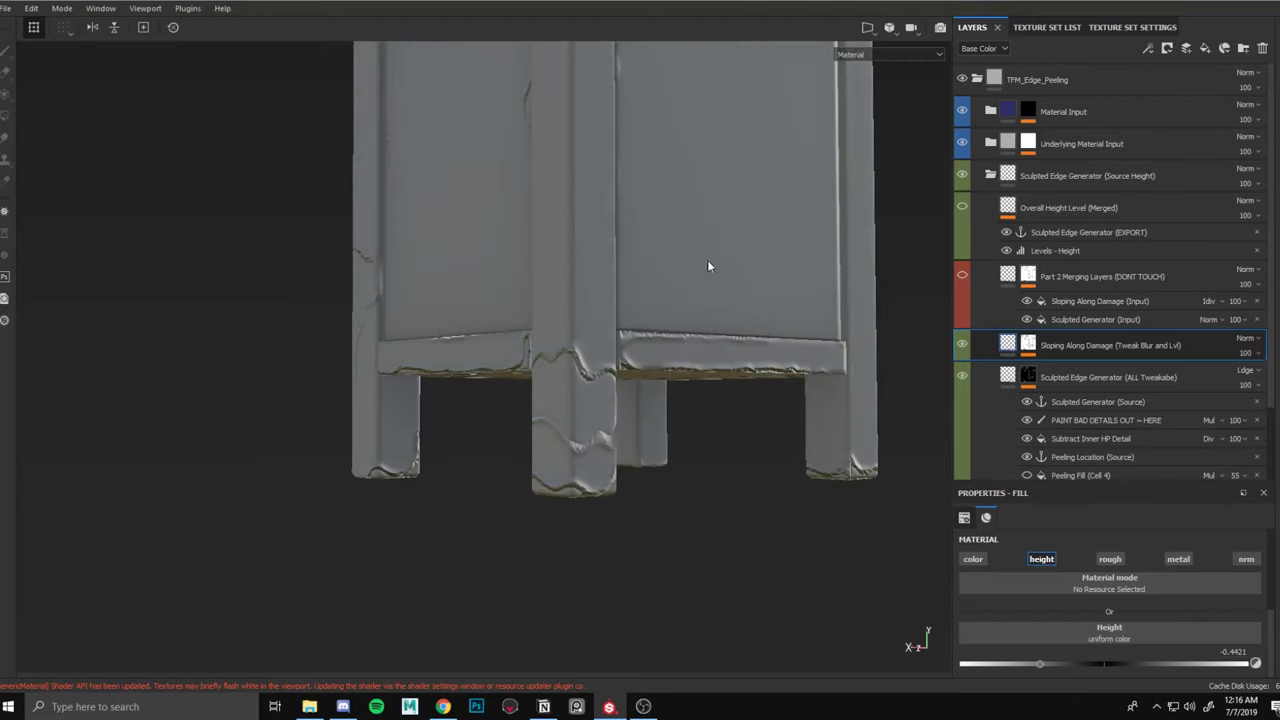
alt+middle_drag(709, 266, 706, 344)
Paint out the wavy peeling lines on the front leg using the PAINT BAD DETAILS OUT ~ HERE effect.
scroll(1080, 408, down, 1)
click(1090, 367)
scroll(618, 480, up, 5)
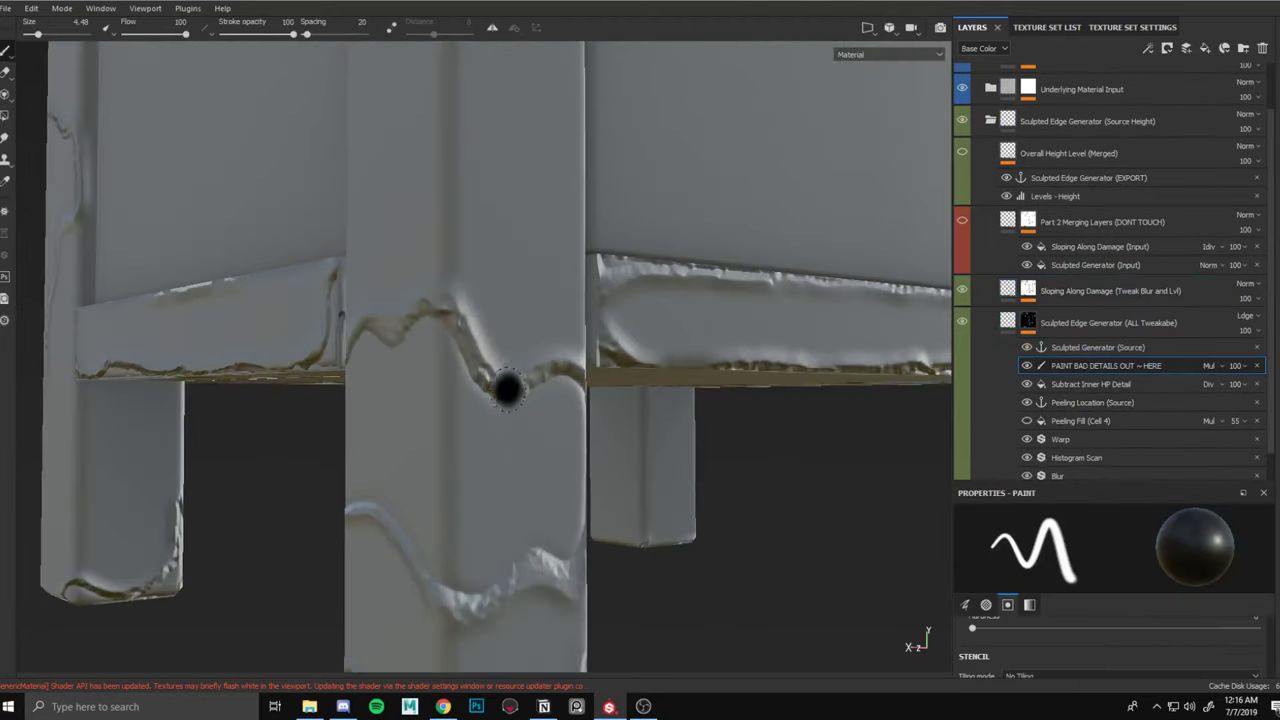
mouse_move(508, 389)
mouse_down()
mouse_move(484, 400)
mouse_move(505, 520)
mouse_move(458, 440)
mouse_move(445, 360)
mouse_move(563, 343)
mouse_move(481, 362)
mouse_up()
shift+right_drag(522, 440, 474, 331)
mouse_move(510, 352)
mouse_down()
mouse_move(435, 300)
mouse_move(405, 300)
mouse_move(405, 530)
mouse_move(460, 460)
mouse_move(523, 535)
mouse_up()
mouse_move(598, 466)
alt+shift+mouse_down()
mouse_move(510, 475)
mouse_move(488, 580)
mouse_move(485, 525)
alt+shift+mouse_up()
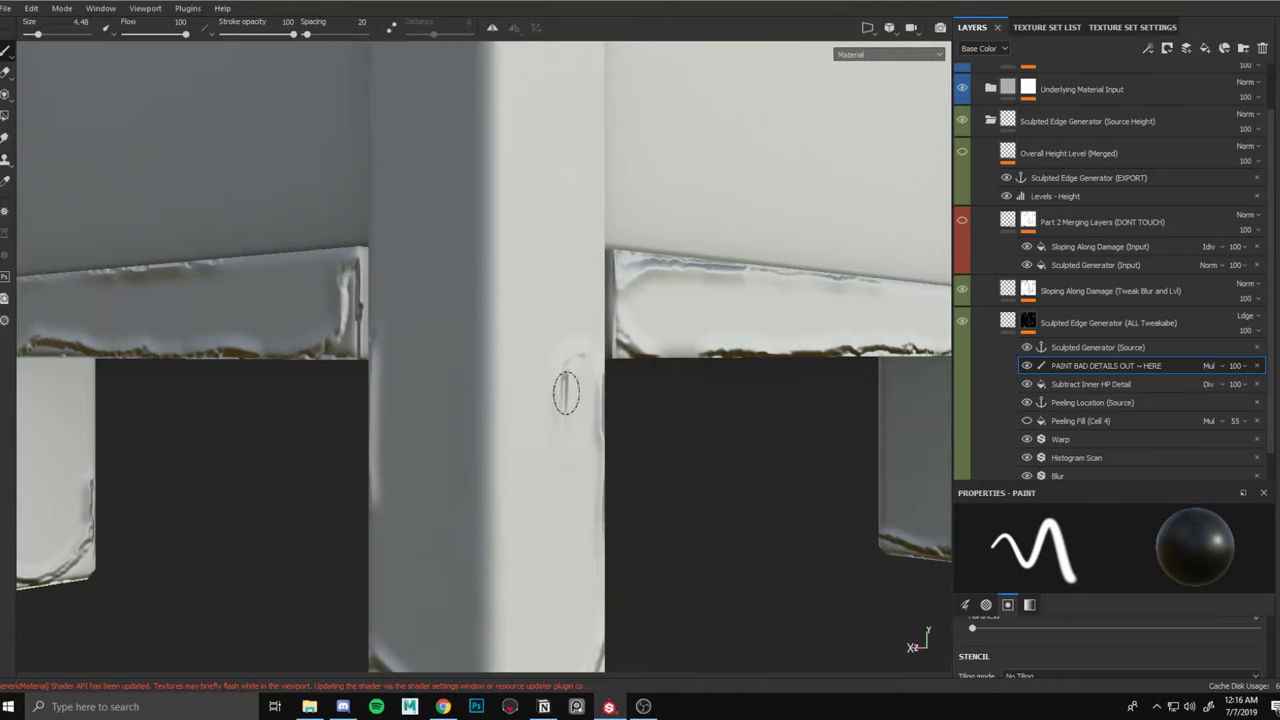
Examine the cleaned front leg and the remaining edge damage on the side panels, lower rails and tabletop.
scroll(597, 356, down, 4)
alt+drag(600, 357, 570, 378)
shift+right_drag(570, 378, 577, 374)
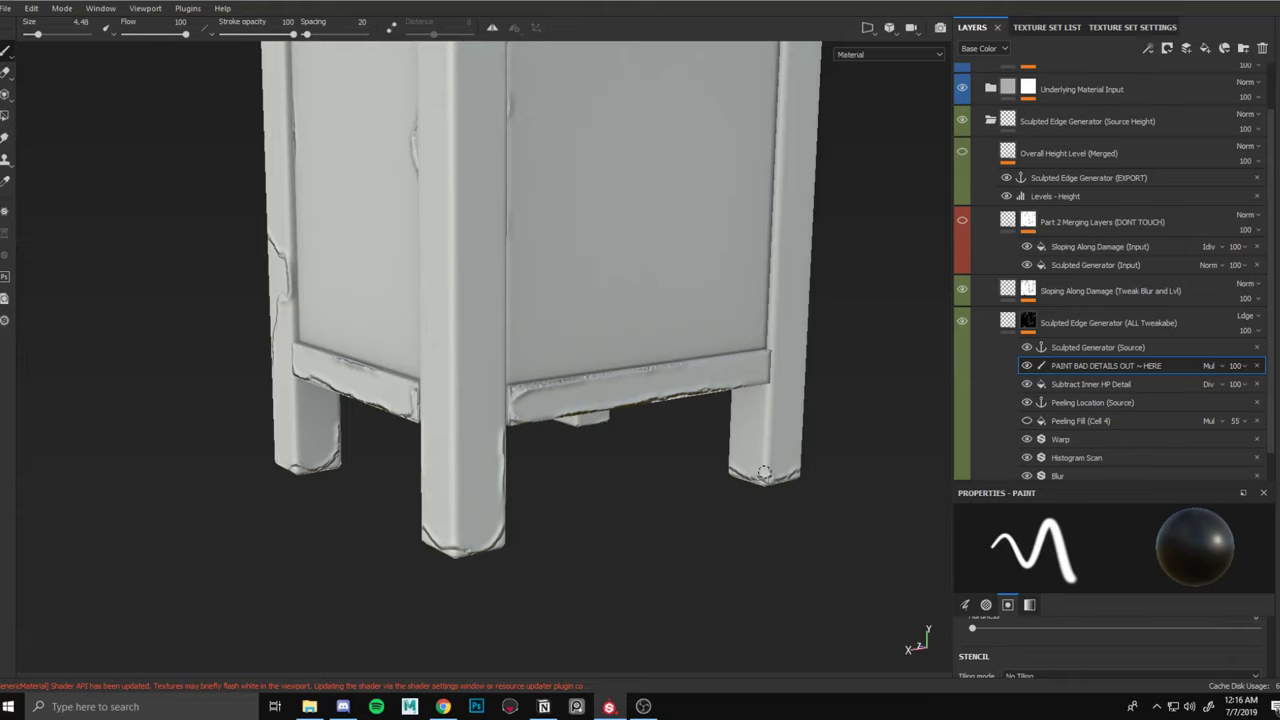
alt+drag(763, 472, 416, 144)
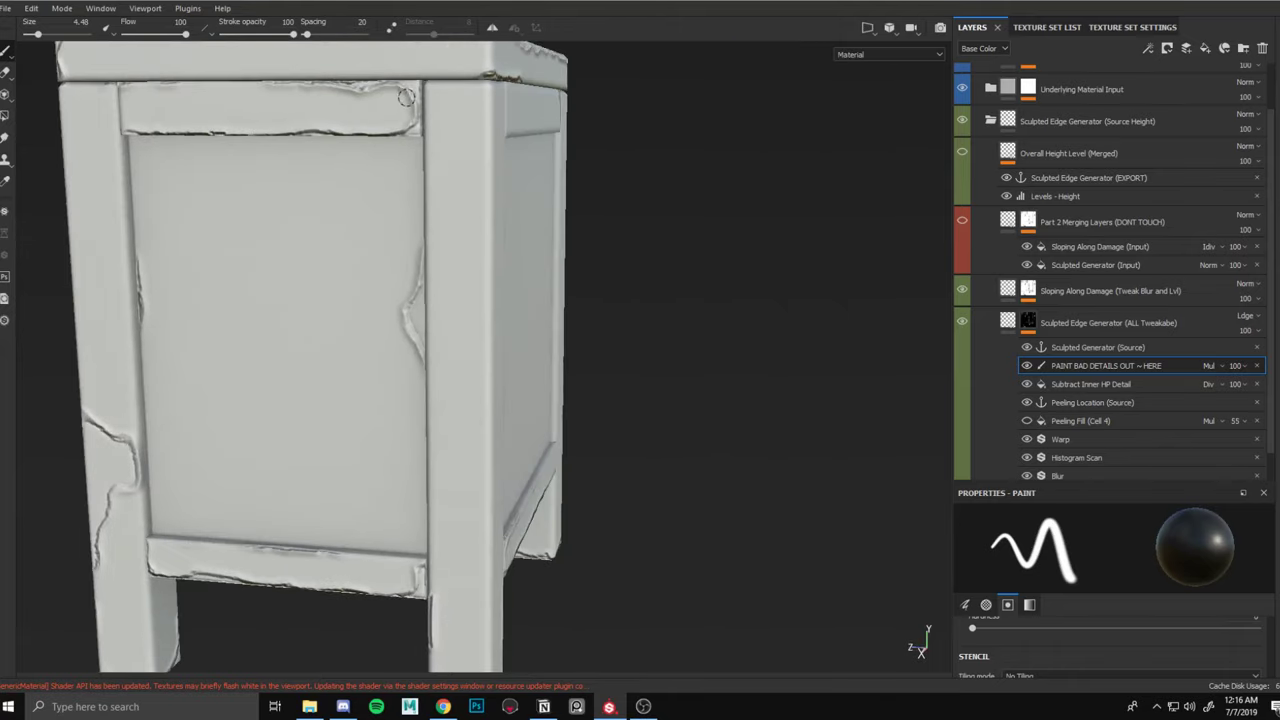
alt+drag(640, 166, 535, 165)
alt+middle_drag(736, 189, 751, 289)
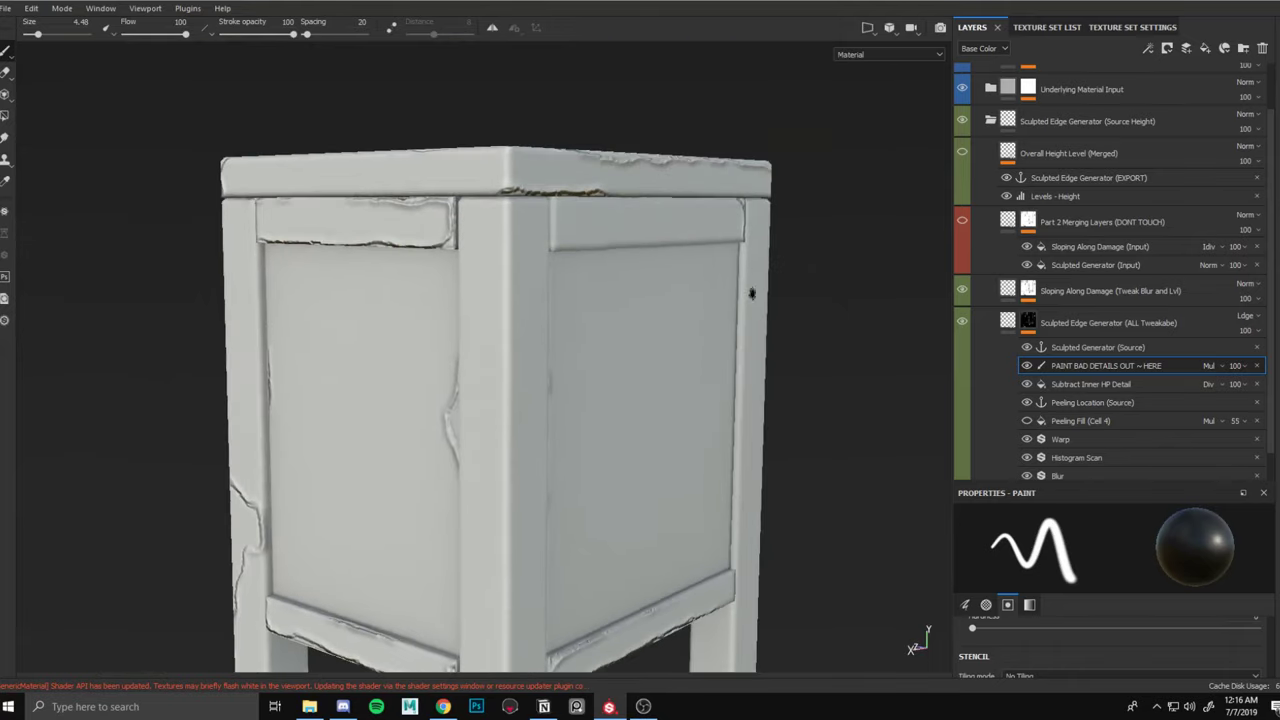
alt+right_drag(751, 289, 409, 206)
alt+drag(409, 206, 566, 339)
alt+drag(692, 348, 805, 271)
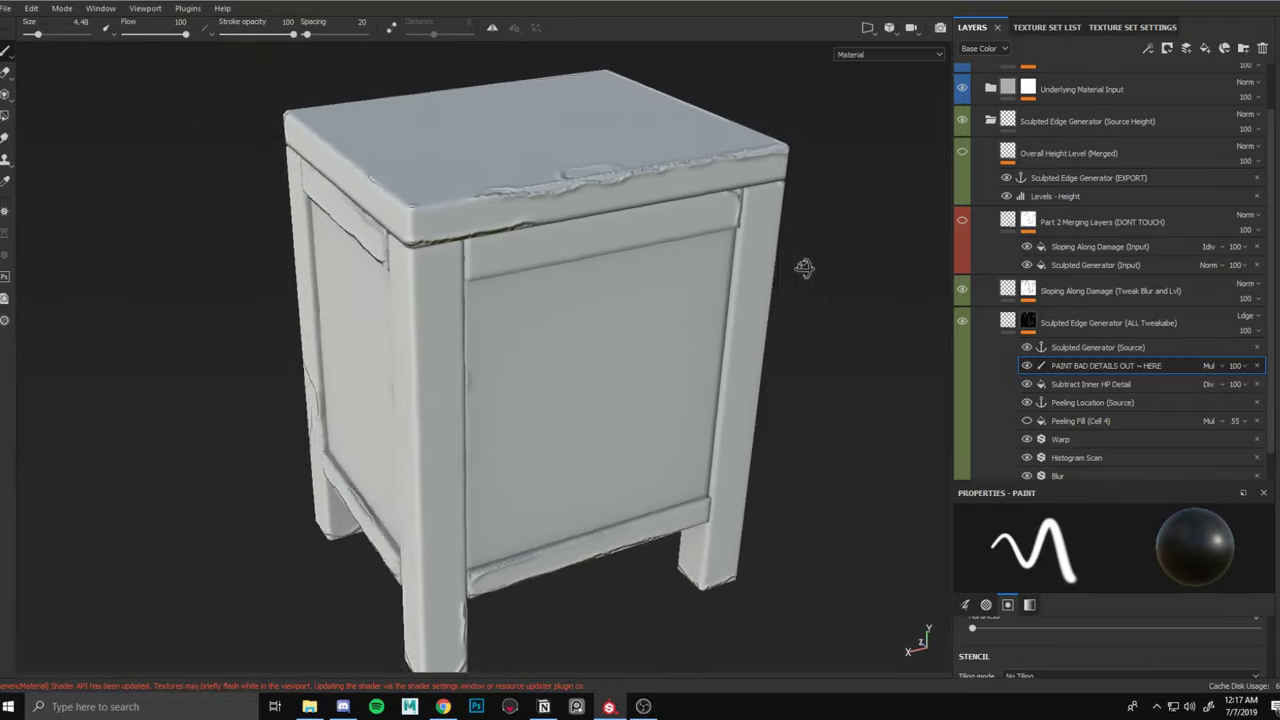
Review the Sloping Edging (Export) anchor, Levels, Blur and Sloping Edges (Import) effects in the Sloping Along Damage mask.
click(1053, 292)
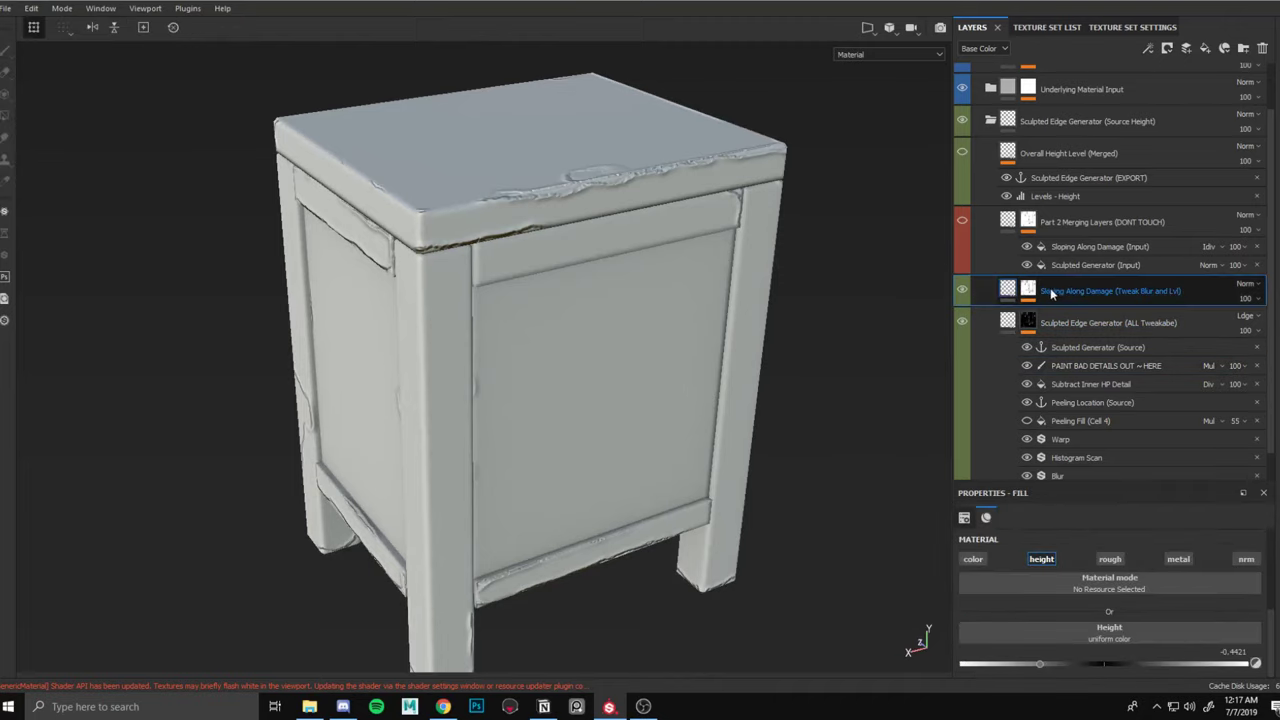
click(1029, 290)
click(1064, 336)
click(1069, 355)
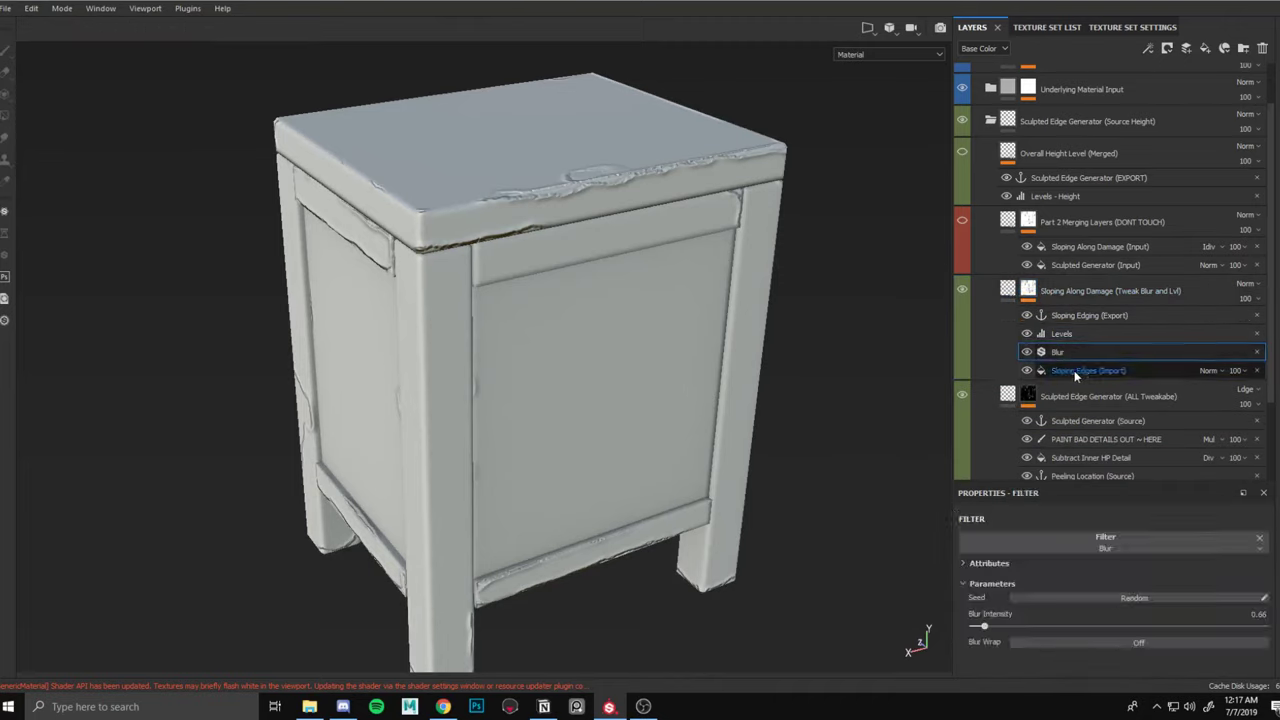
click(1075, 371)
click(1080, 319)
click(1081, 374)
click(1080, 319)
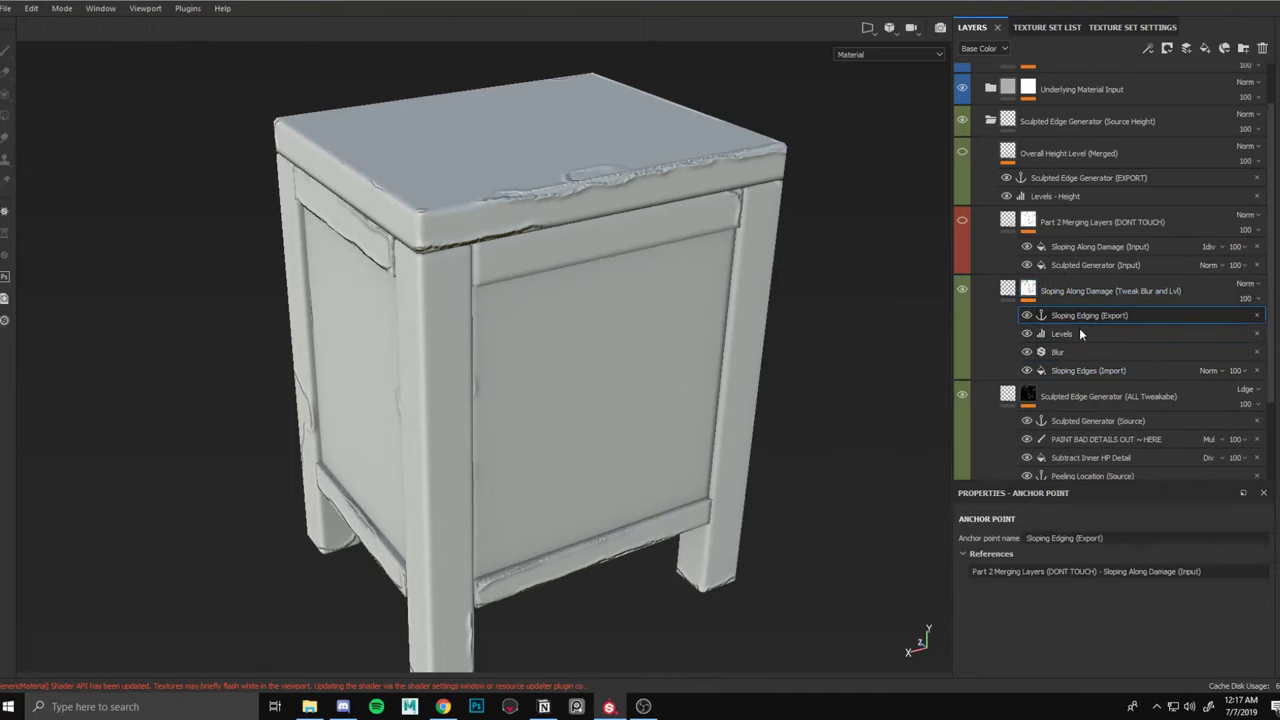
Try a lower height on the Sloping Along Damage fill, inspect the tabletop edges and undo the change.
click(1008, 290)
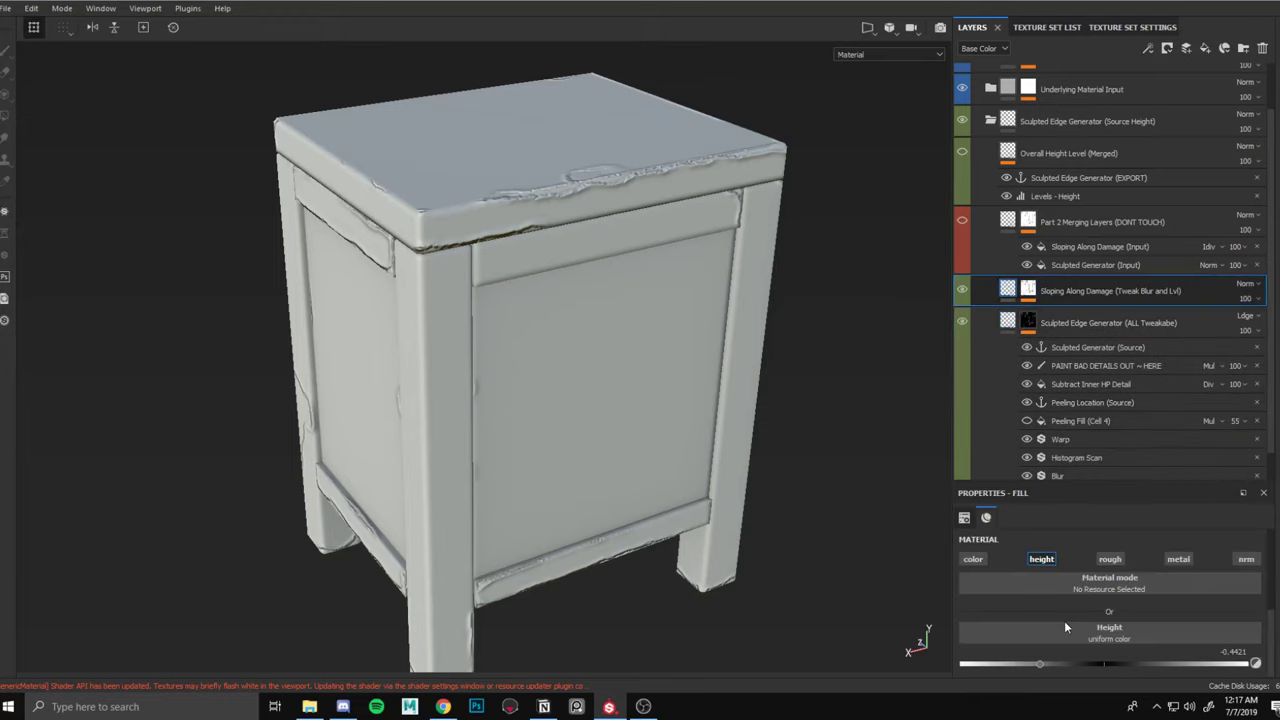
drag(1063, 667, 993, 653)
scroll(632, 298, up, 5)
alt+drag(632, 298, 505, 150)
shift+right_drag(505, 150, 576, 146)
scroll(576, 146, down, 4)
alt+drag(576, 146, 786, 246)
key(ctrl+z)
Compare the edge damage on the tabletop, rails and legs with the Sloping Along Damage layer hidden and shown.
click(962, 290)
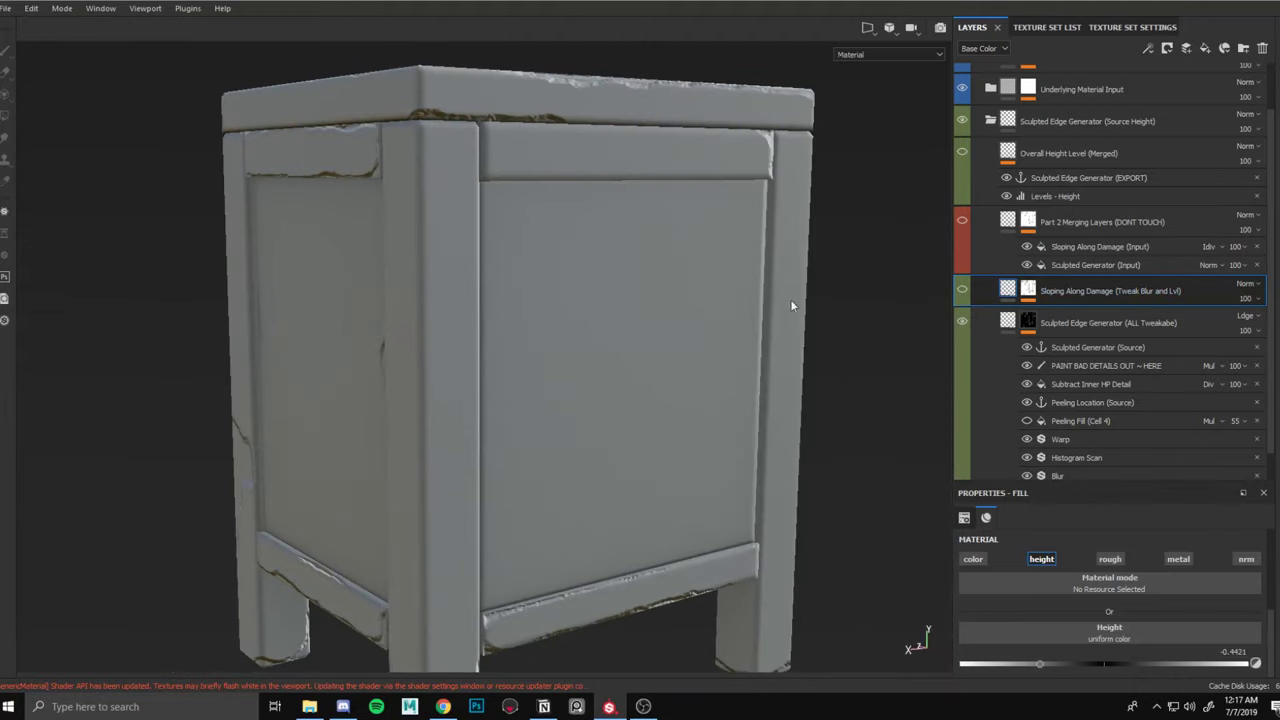
alt+drag(790, 299, 641, 174)
scroll(641, 174, down, 3)
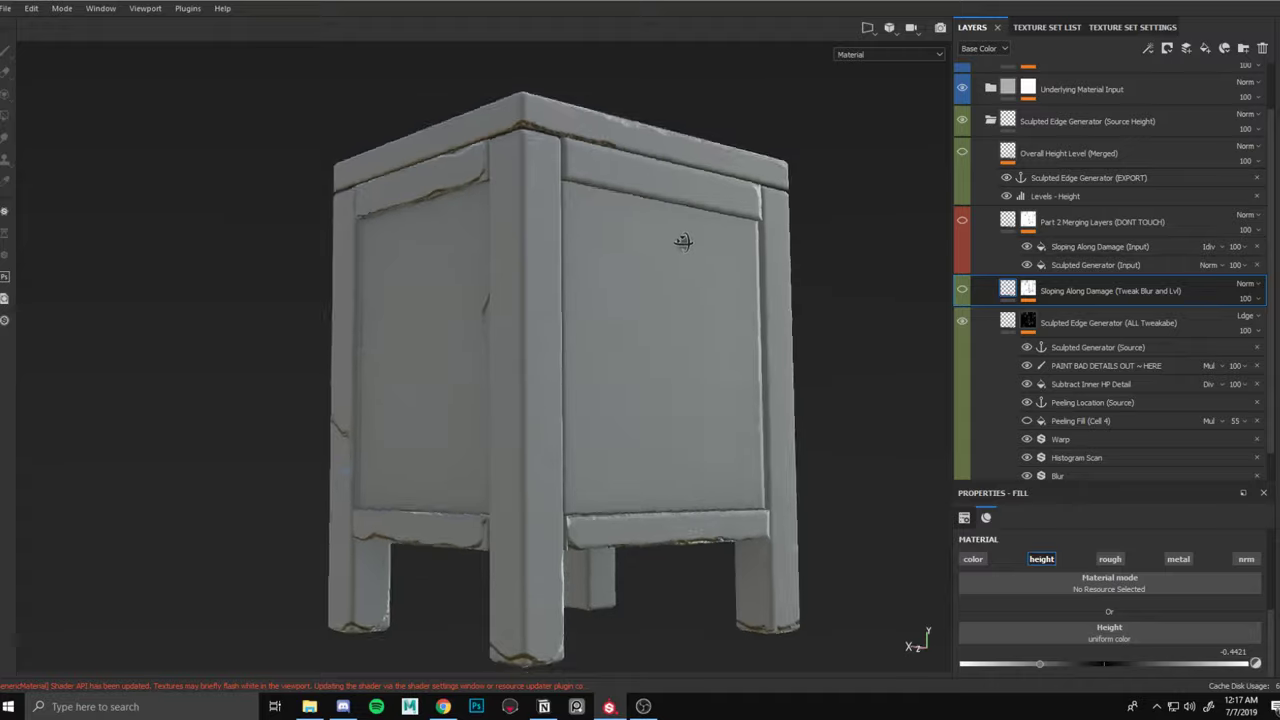
alt+drag(683, 240, 652, 326)
mouse_move(652, 326)
shift+right_down()
mouse_move(626, 329)
mouse_move(643, 328)
shift+right_up()
click(964, 290)
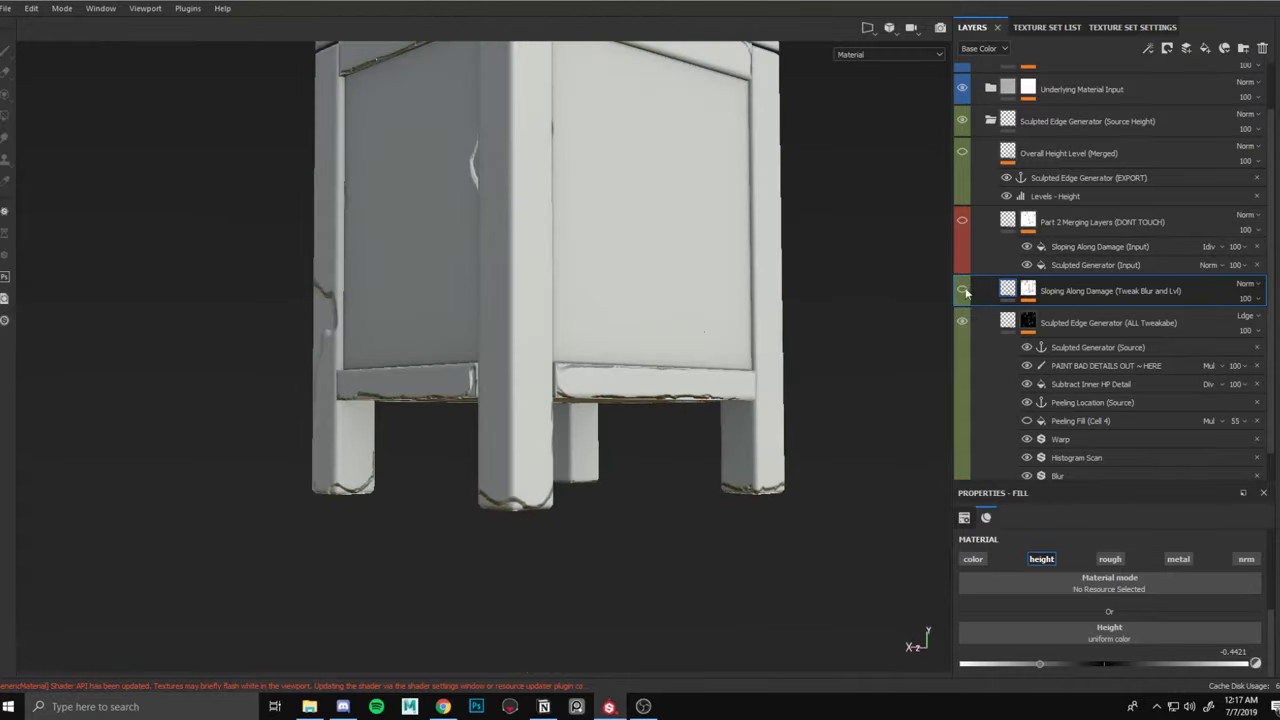
scroll(580, 471, up, 4)
alt+drag(580, 471, 585, 321)
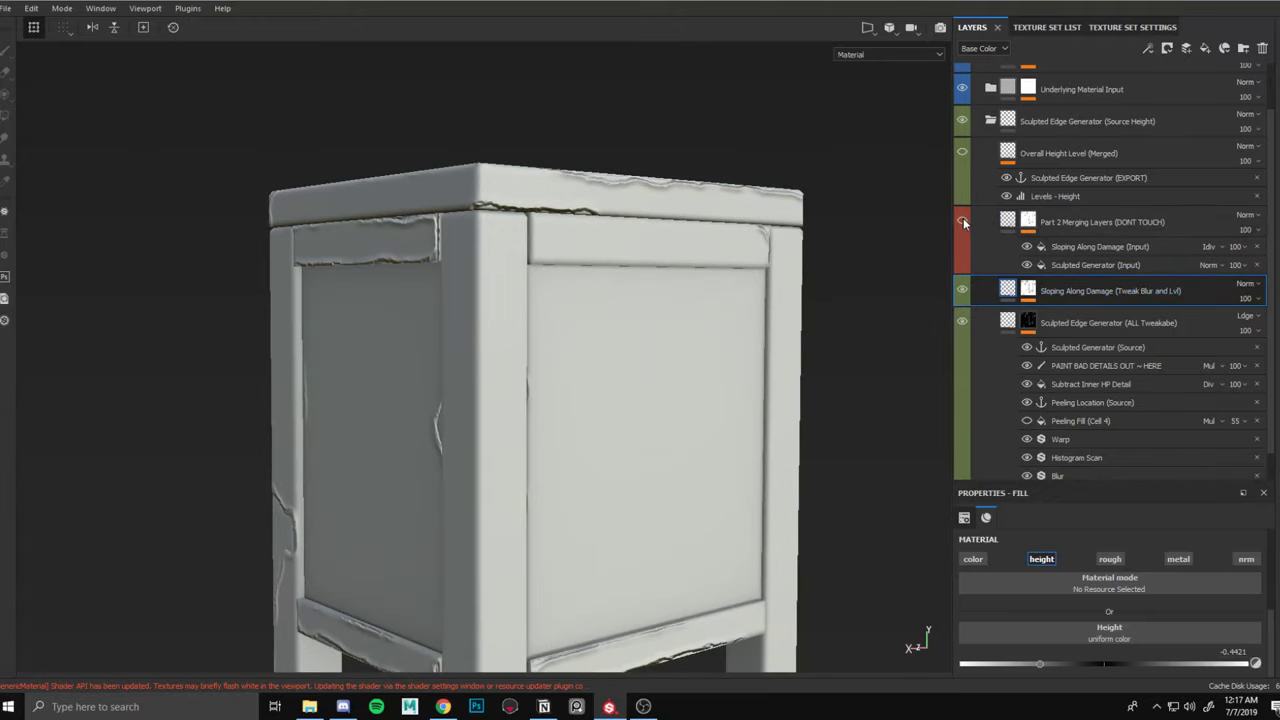
Show the Part 2 Merging Layers (DONT TOUCH) layer and examine its merged edge outlines around the nightstand.
click(1061, 223)
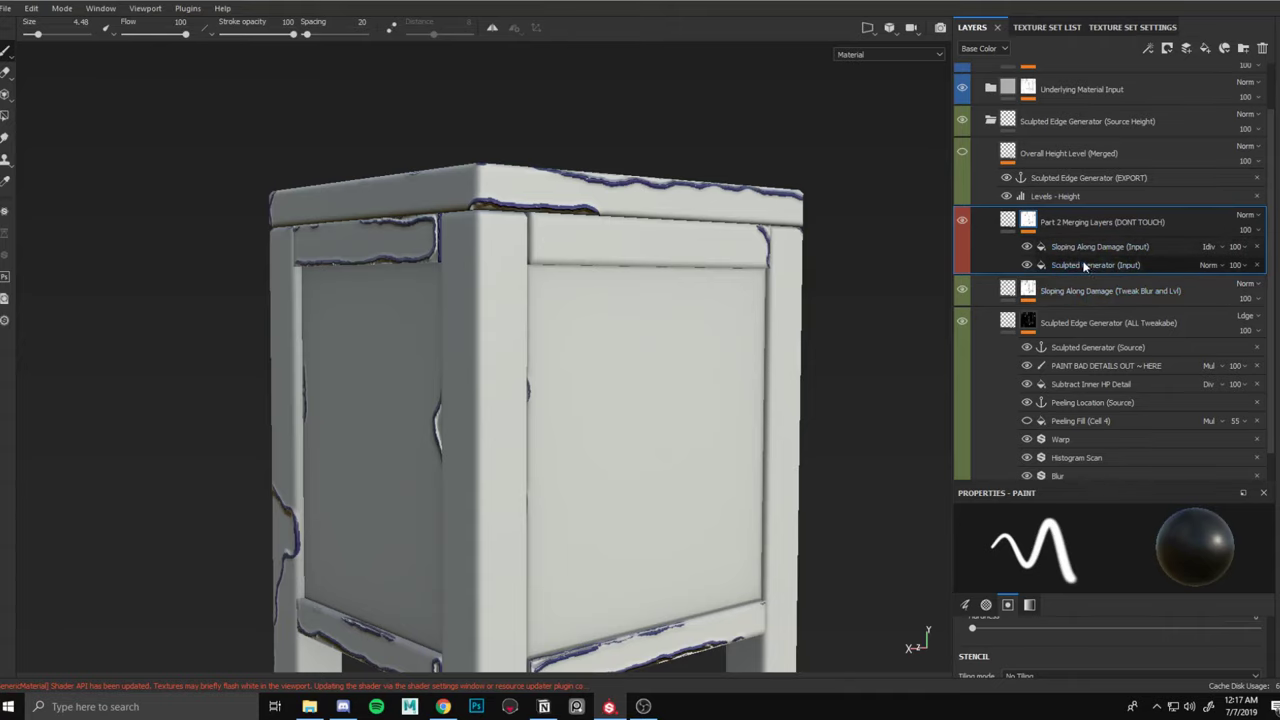
scroll(655, 259, up, 2)
alt+drag(651, 257, 631, 257)
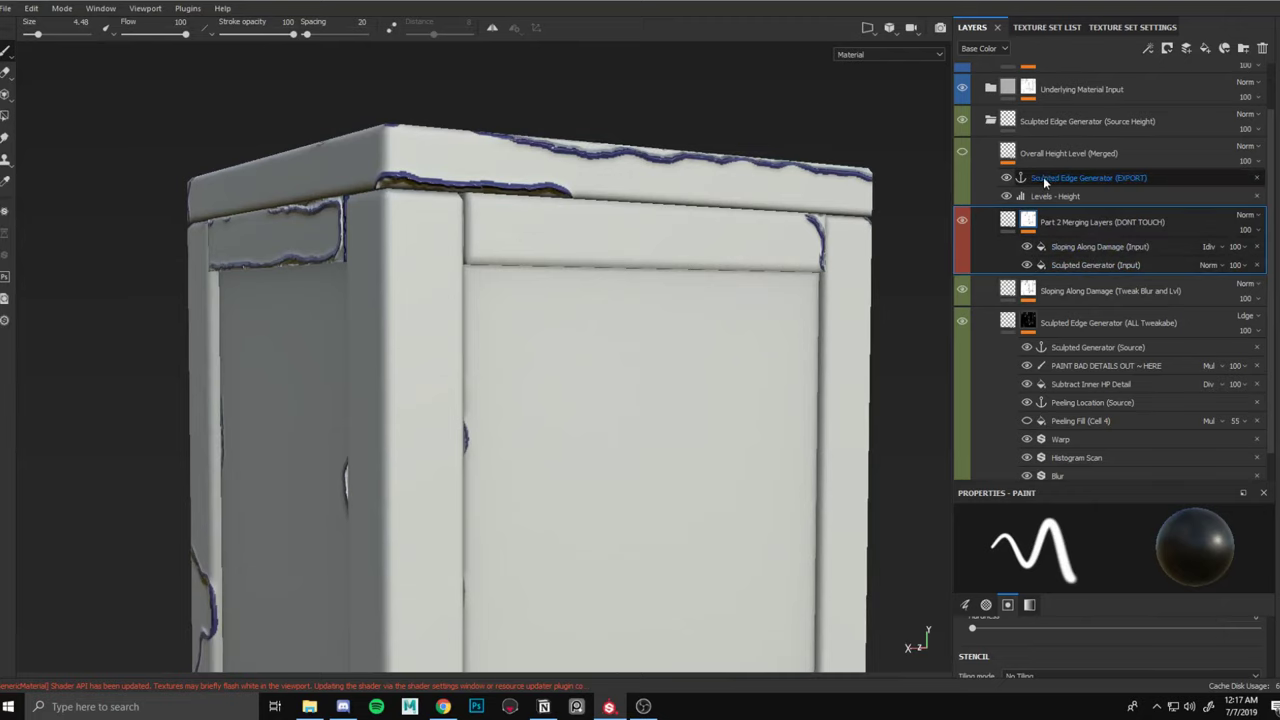
scroll(730, 230, down, 4)
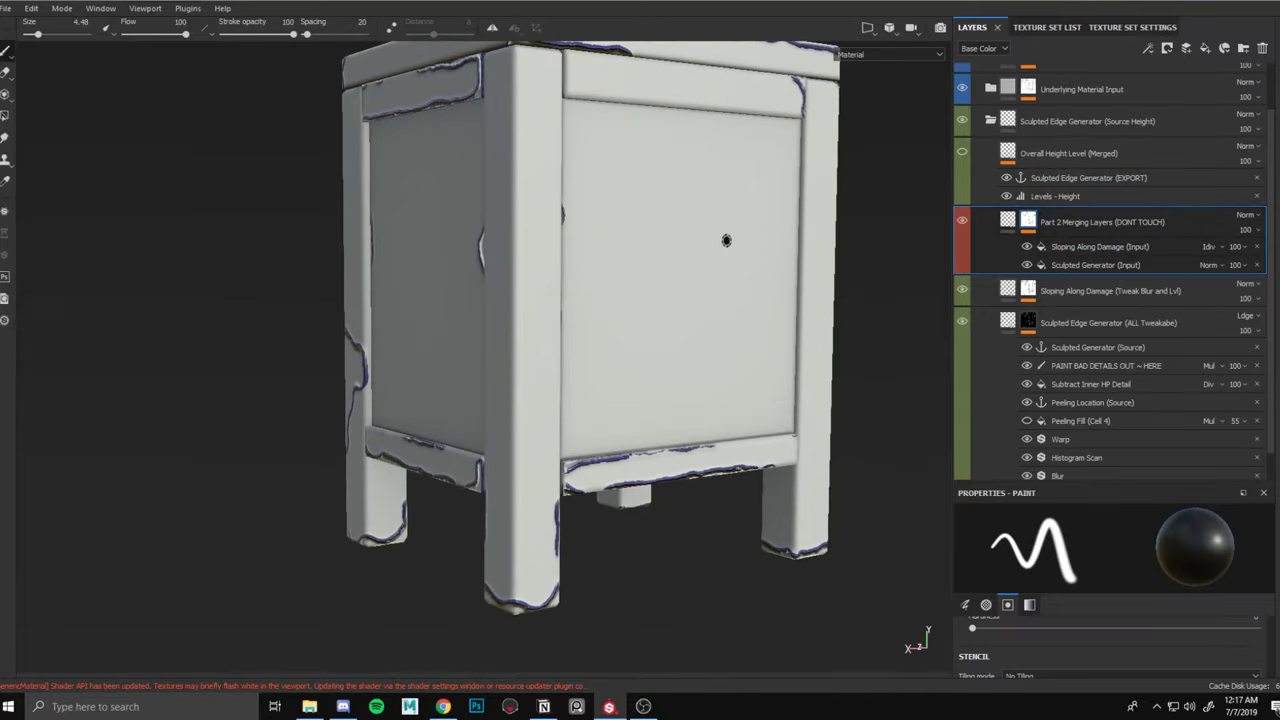
scroll(621, 332, up, 3)
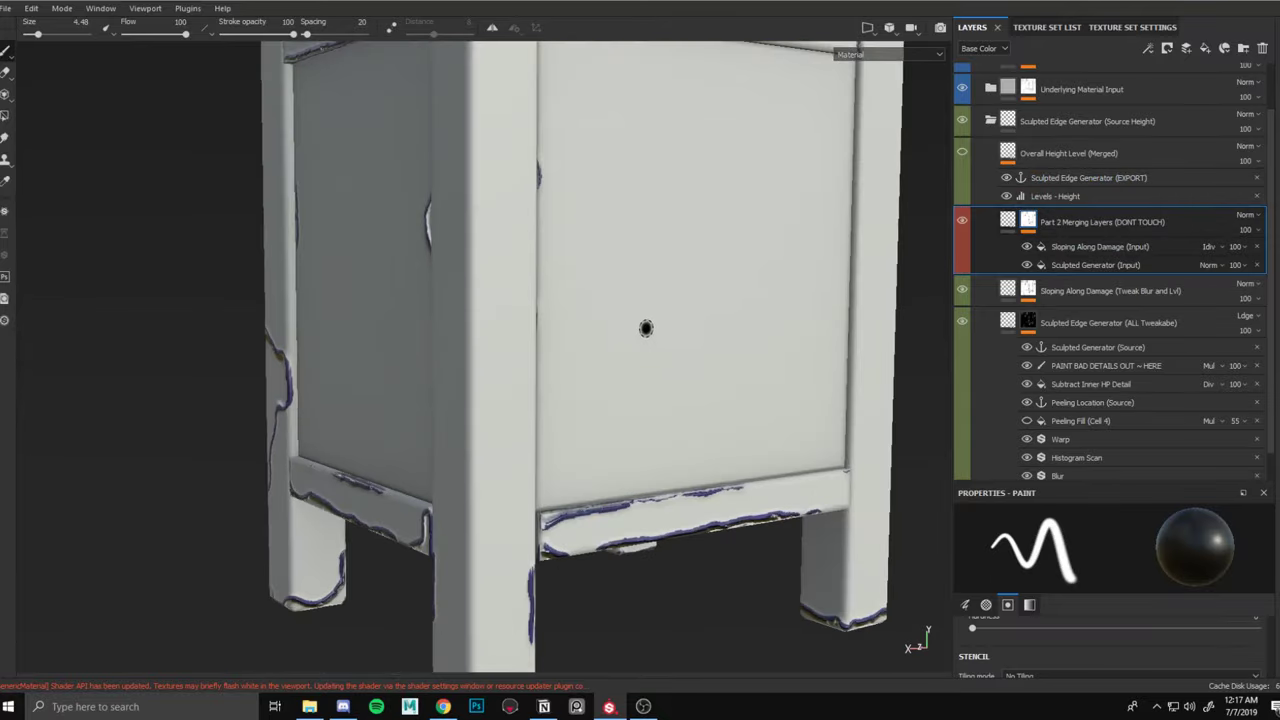
alt+middle_drag(646, 329, 640, 243)
alt+middle_drag(655, 402, 660, 277)
scroll(660, 277, up, 1)
alt+middle_drag(650, 80, 620, 405)
scroll(647, 362, up, 1)
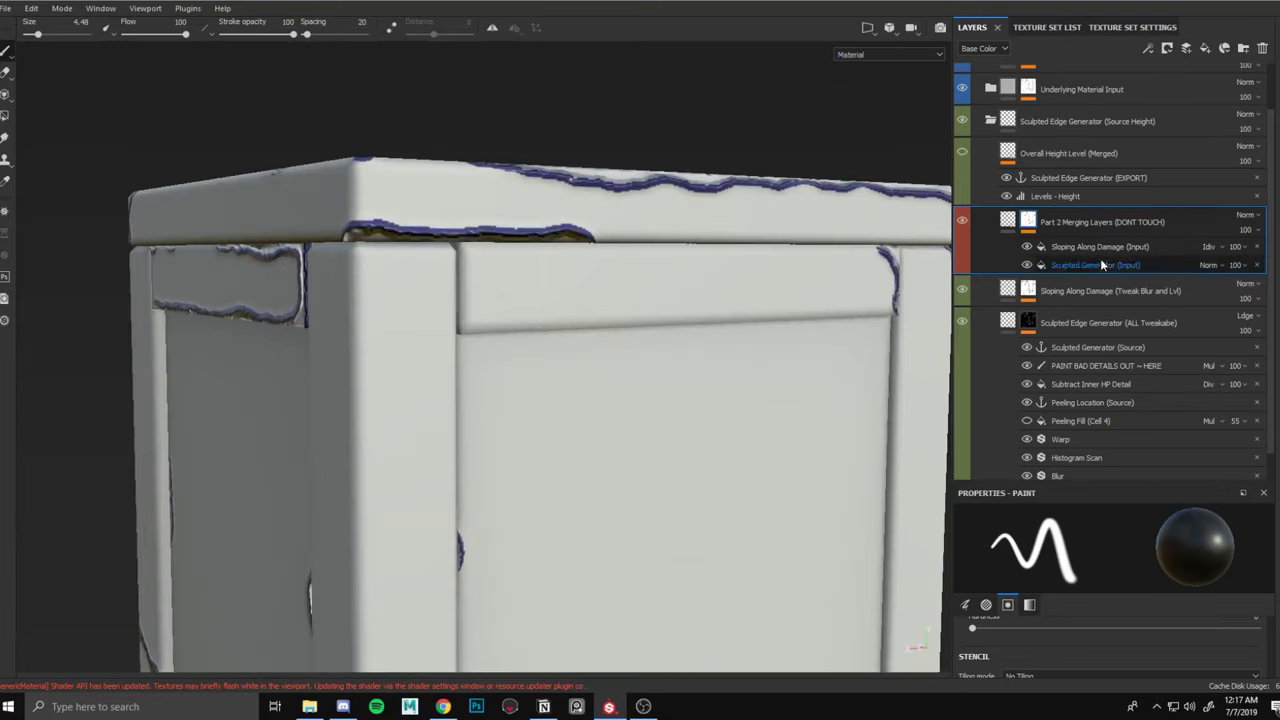
Compare the tabletop edges while switching the Overall Height Level, Part 2 Merging Layers and Sloping Along Damage layers off and on.
click(963, 153)
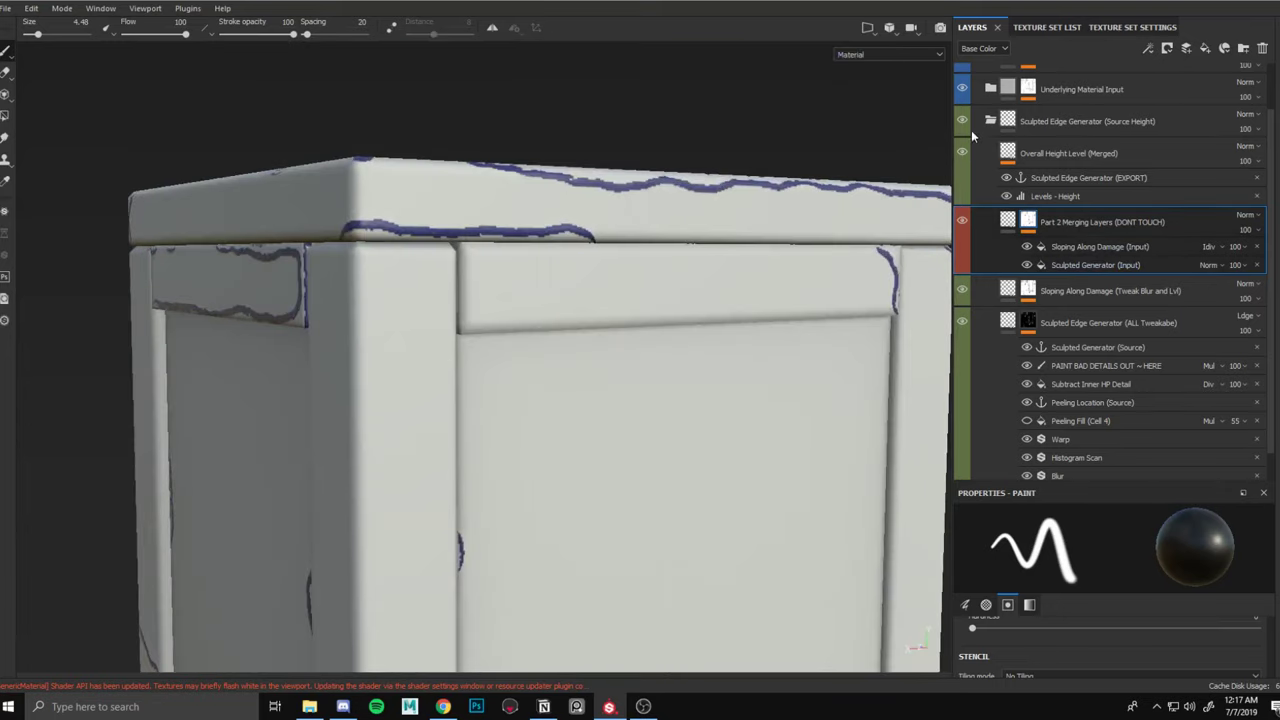
scroll(971, 130, up, 1)
click(963, 208)
click(963, 275)
click(962, 345)
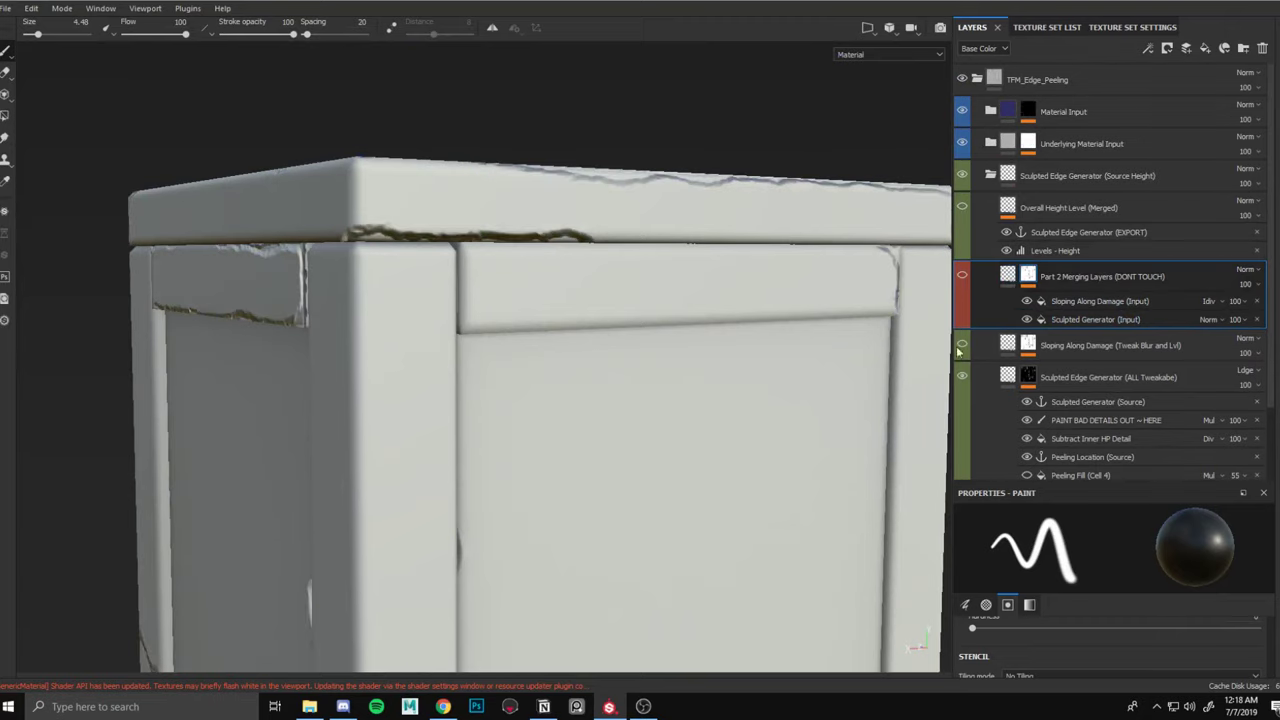
alt+drag(805, 337, 803, 322)
click(963, 347)
click(962, 276)
mouse_move(803, 298)
alt+mouse_down()
mouse_move(751, 297)
mouse_move(778, 297)
alt+mouse_up()
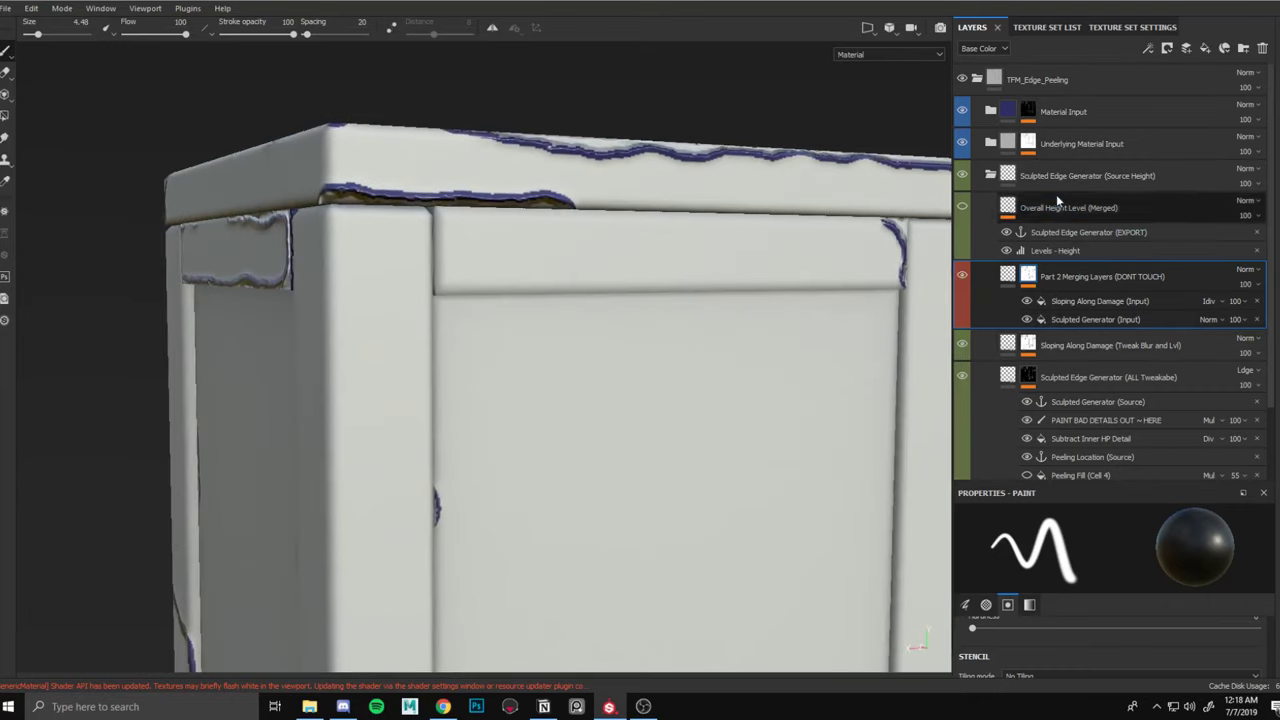
Set the Histogram Scan position on the Material Input mask to 0.66 and collapse the Material Input folder.
click(990, 111)
click(1042, 141)
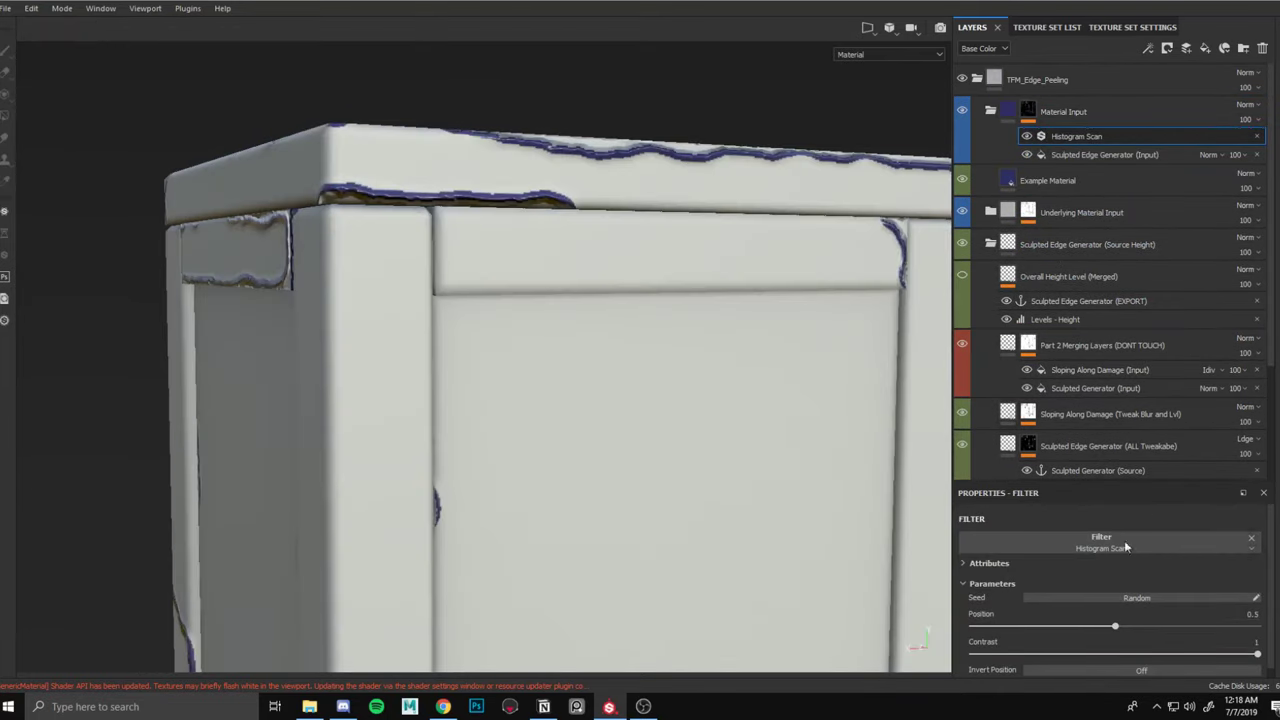
drag(1115, 626, 1205, 630)
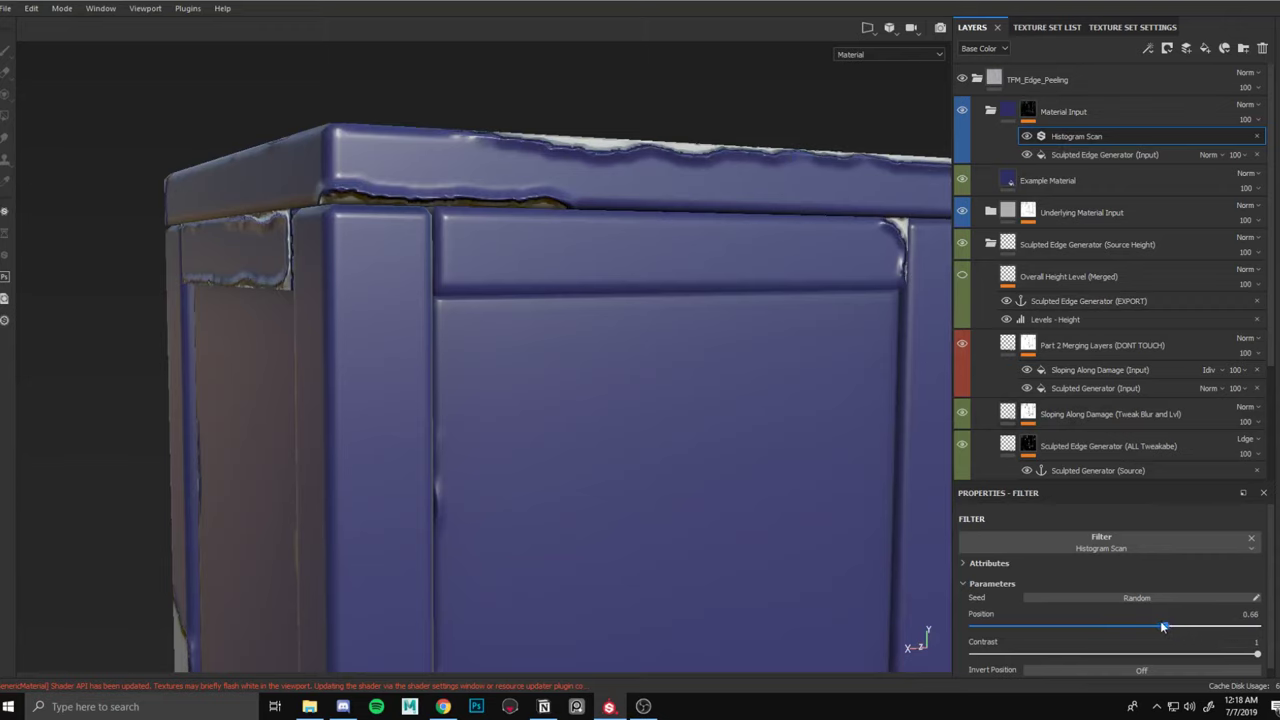
scroll(710, 406, down, 5)
alt+middle_drag(710, 406, 728, 220)
shift+right_drag(726, 289, 806, 266)
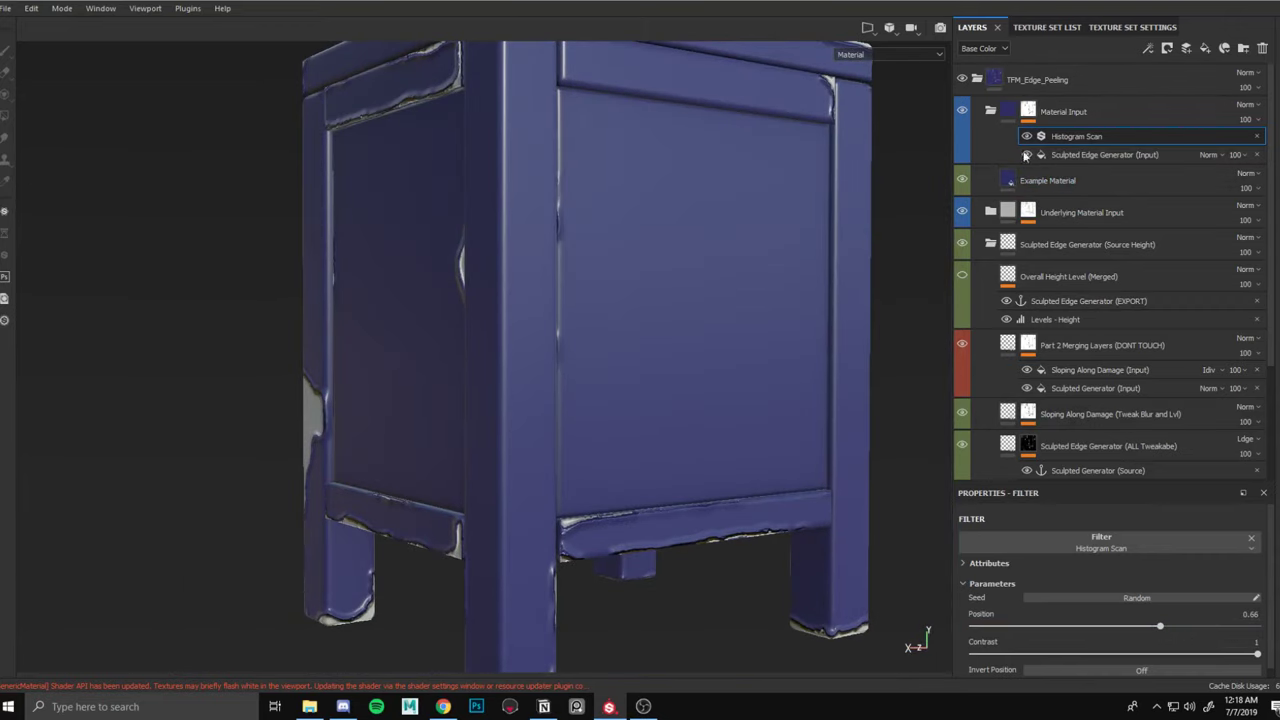
click(992, 113)
Examine up close the material peeling along the tabletop's upper and lower edges near the front corner.
alt+middle_drag(786, 188, 788, 320)
scroll(703, 180, up, 3)
alt+middle_drag(703, 180, 723, 297)
scroll(723, 297, up, 4)
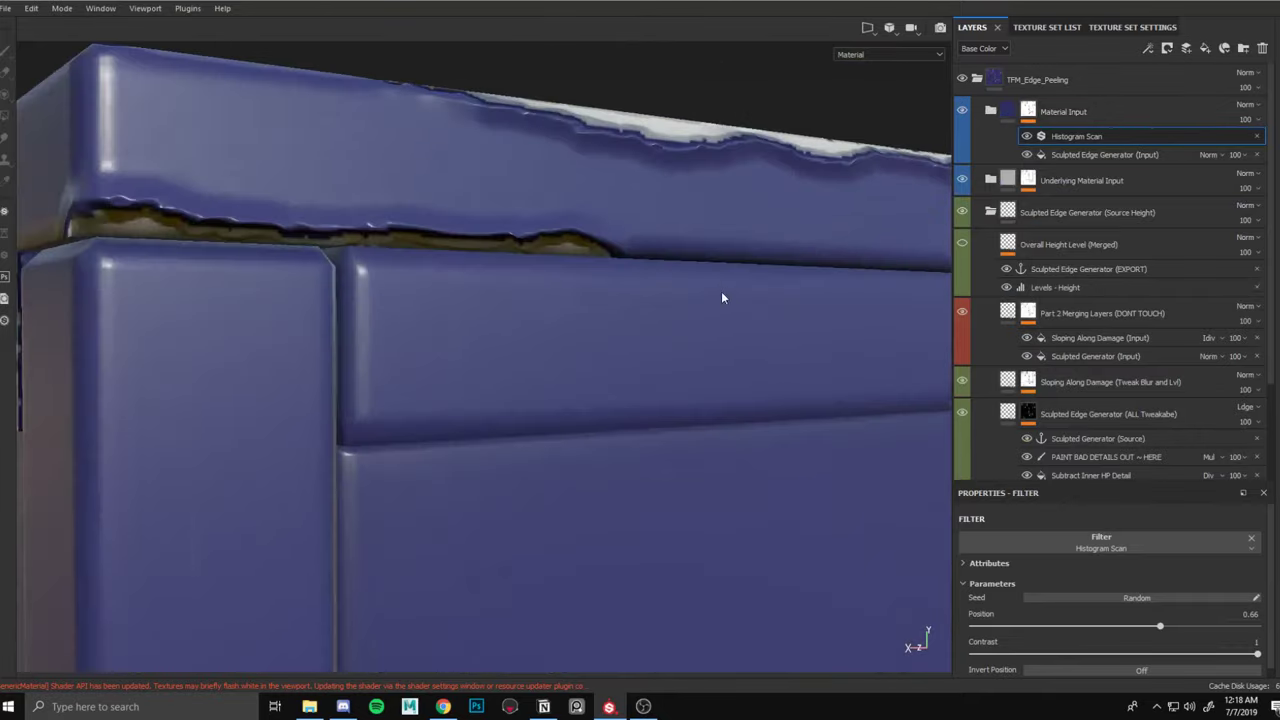
alt+drag(723, 297, 590, 280)
alt+middle_drag(590, 280, 578, 249)
alt+drag(578, 249, 596, 172)
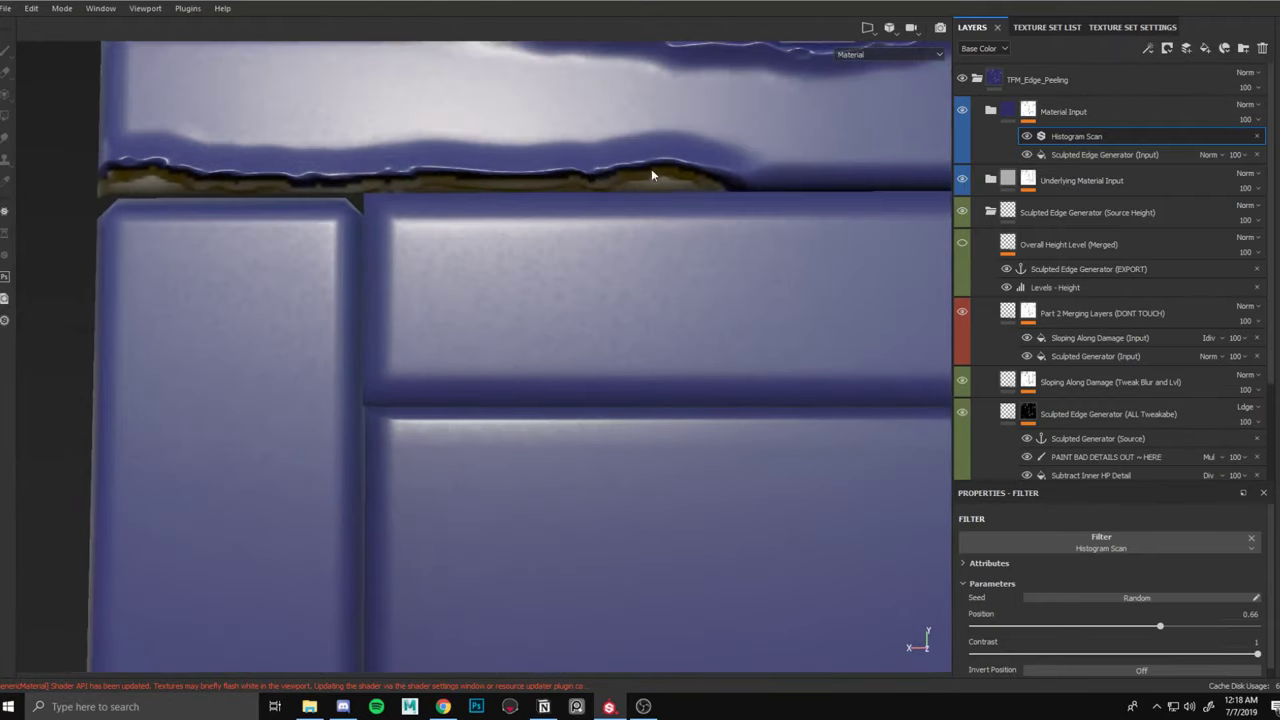
scroll(652, 175, down, 3)
Compare the peeled edges with the Sculpted Edge Generator and Sloping Along Damage layers hidden and shown.
scroll(1008, 304, down, 3)
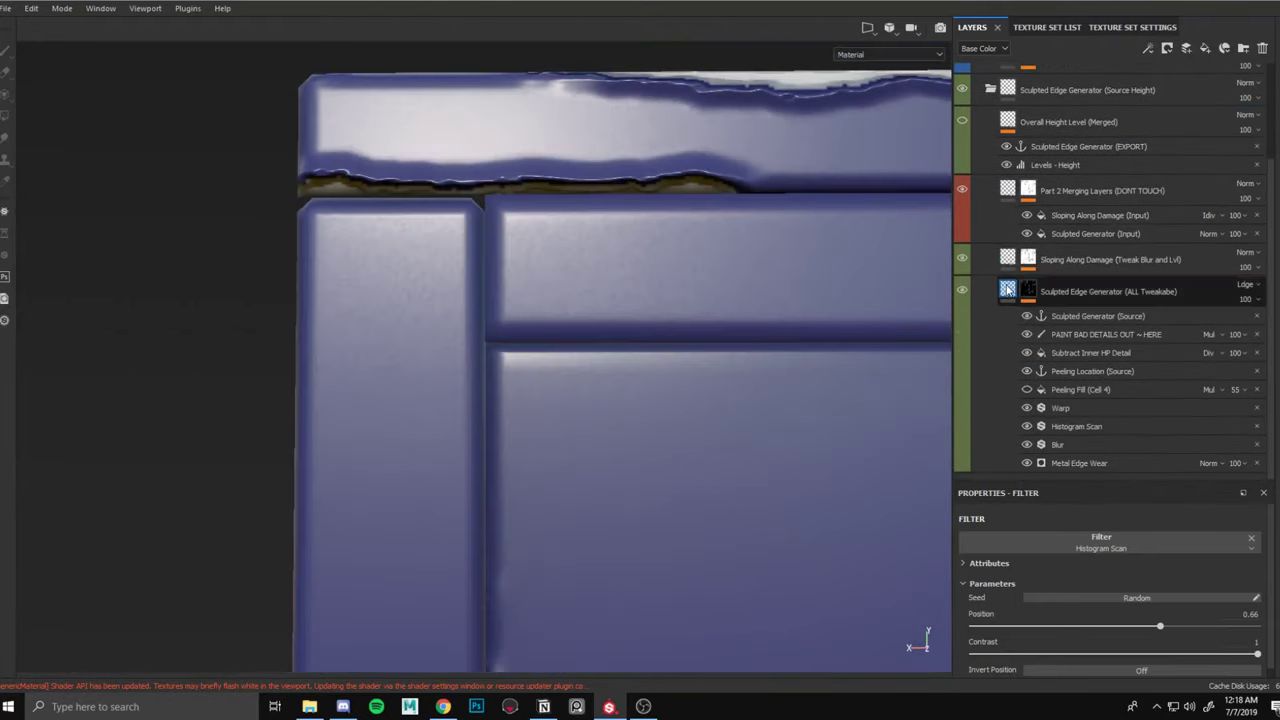
click(963, 290)
click(963, 290)
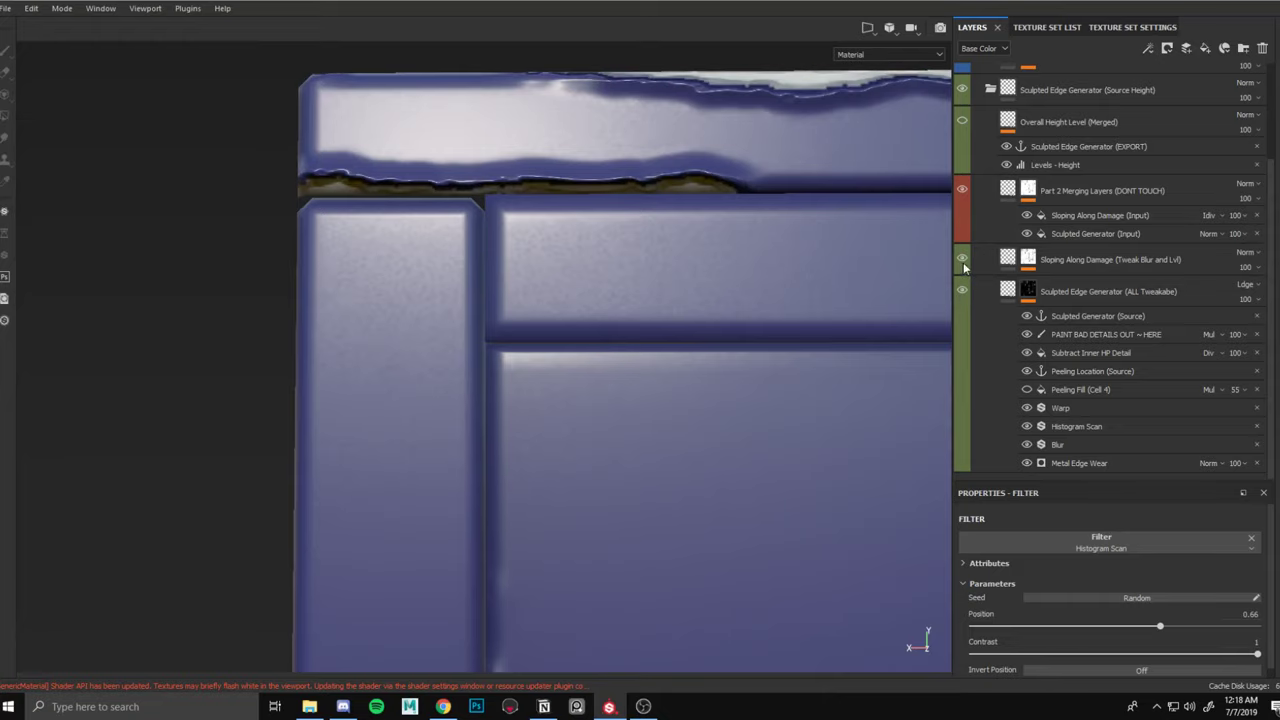
alt+drag(720, 290, 759, 260)
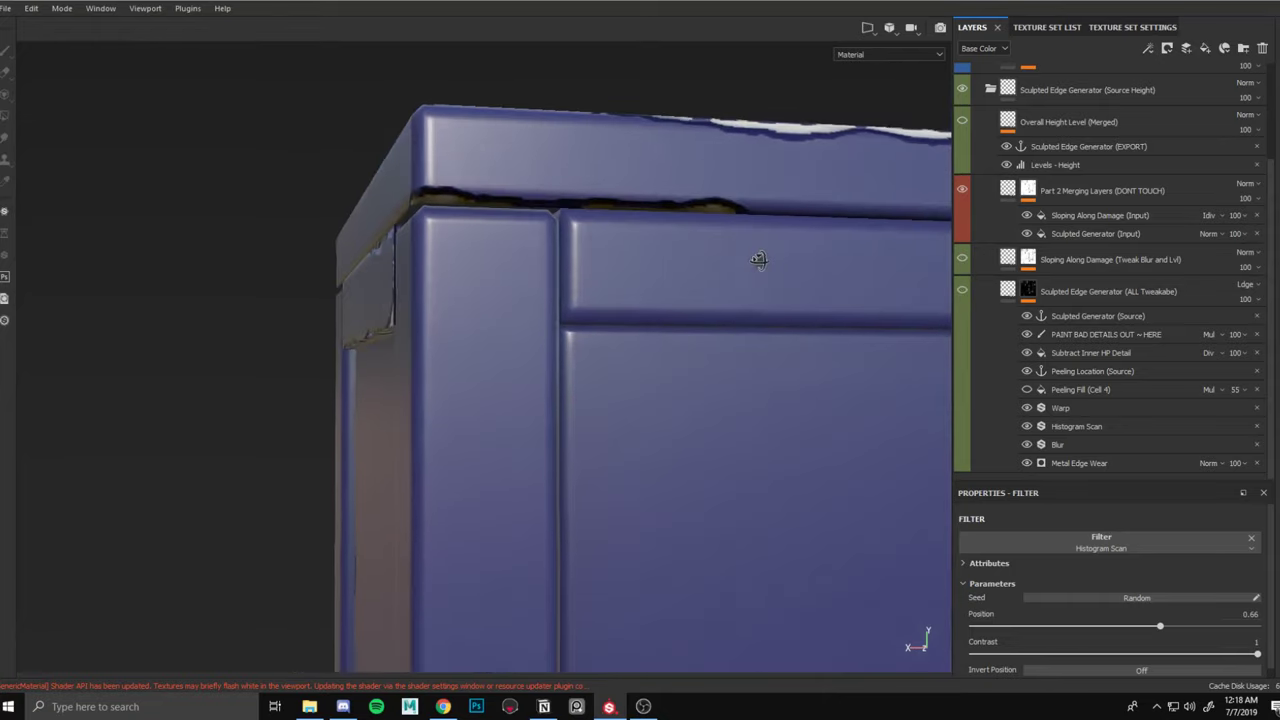
click(963, 290)
click(963, 258)
Isolate the Sloping Along Damage layer by hiding Part 2 Merging Layers and the Sculpted Edge Generator layer, and inspect the tabletop.
click(962, 189)
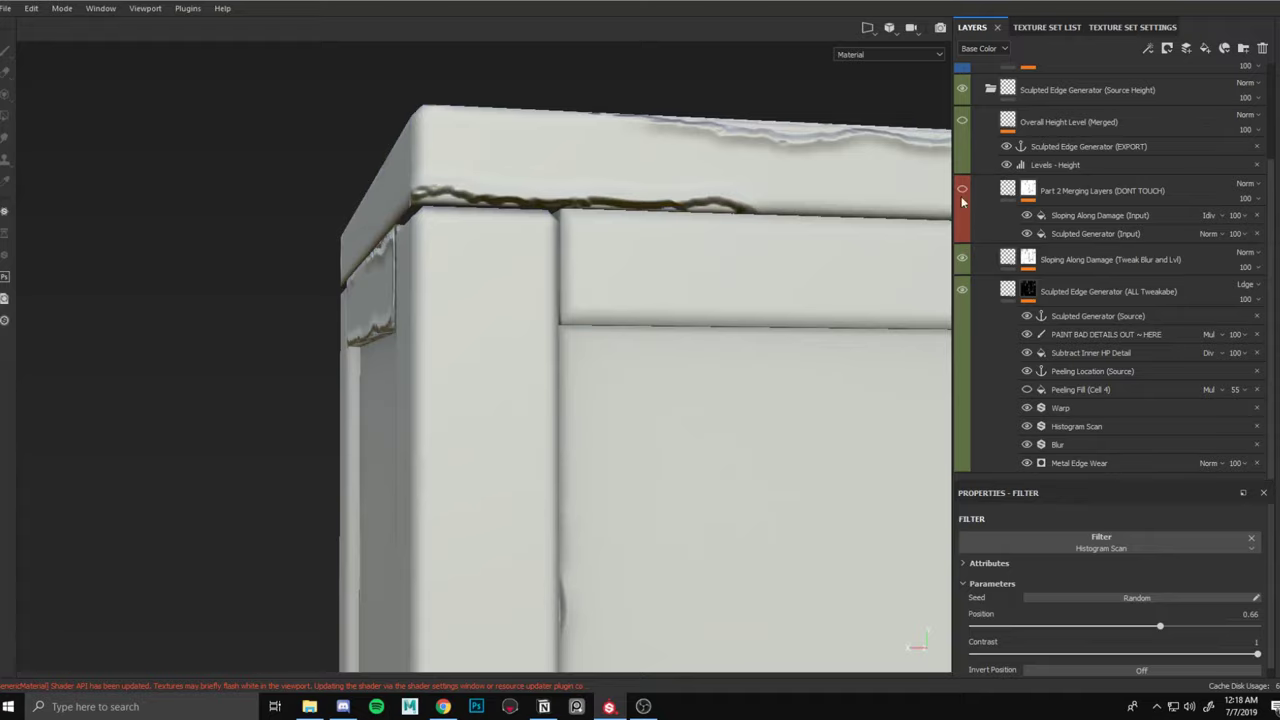
click(963, 258)
click(964, 290)
click(964, 259)
mouse_move(777, 281)
alt+mouse_down()
mouse_move(757, 373)
mouse_move(674, 303)
mouse_move(749, 269)
mouse_move(706, 263)
alt+mouse_up()
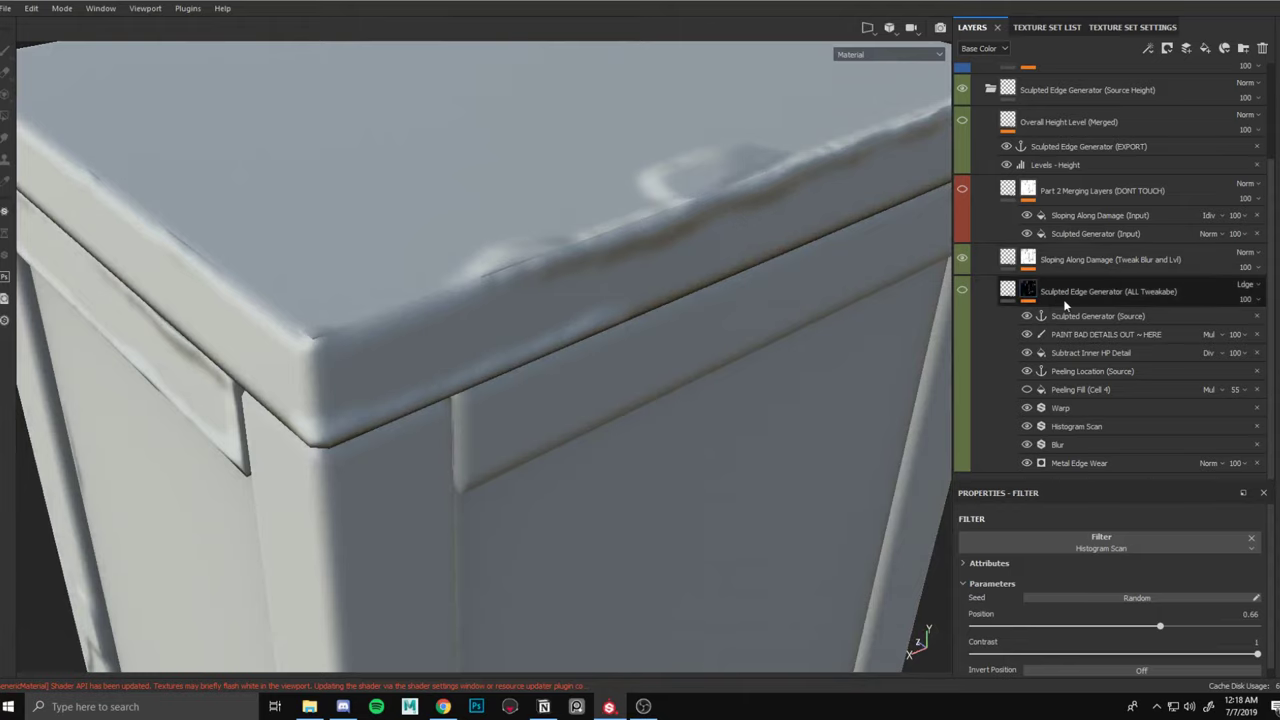
Show Part 2 Merging Layers and the Sculpted Edge Generator layer again while examining the peeling across the whole nightstand.
click(961, 192)
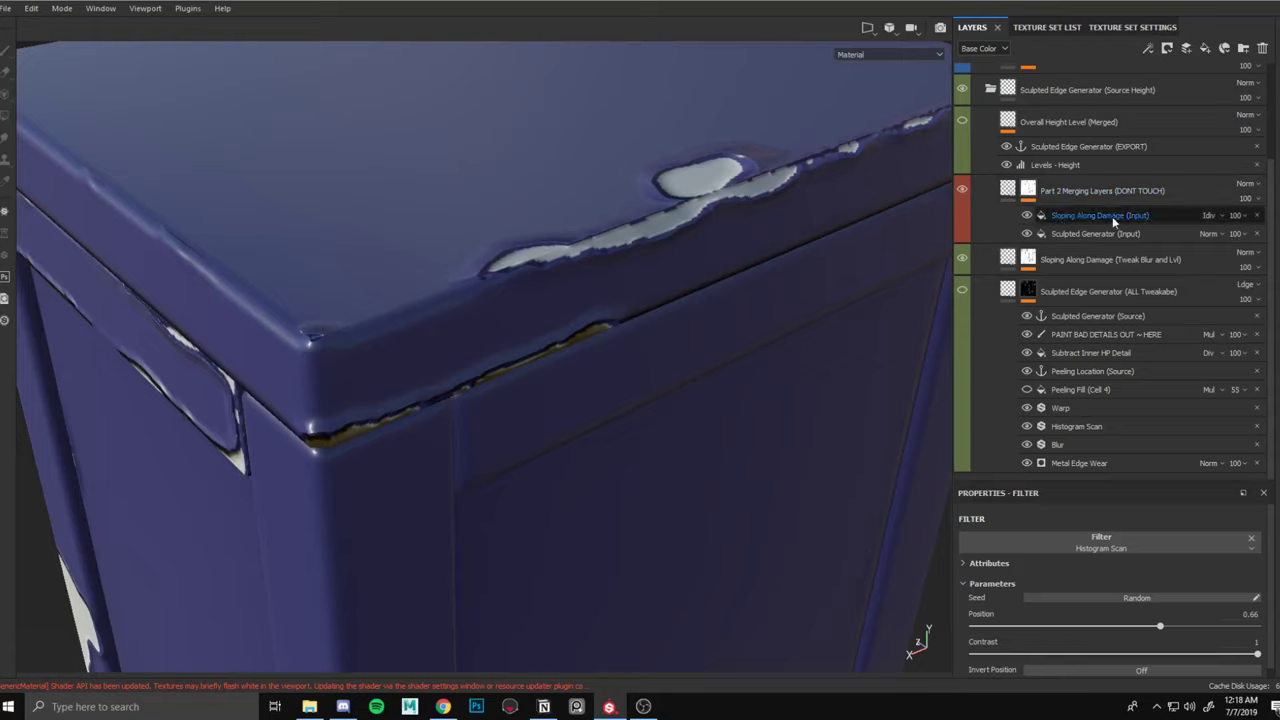
alt+drag(752, 164, 714, 299)
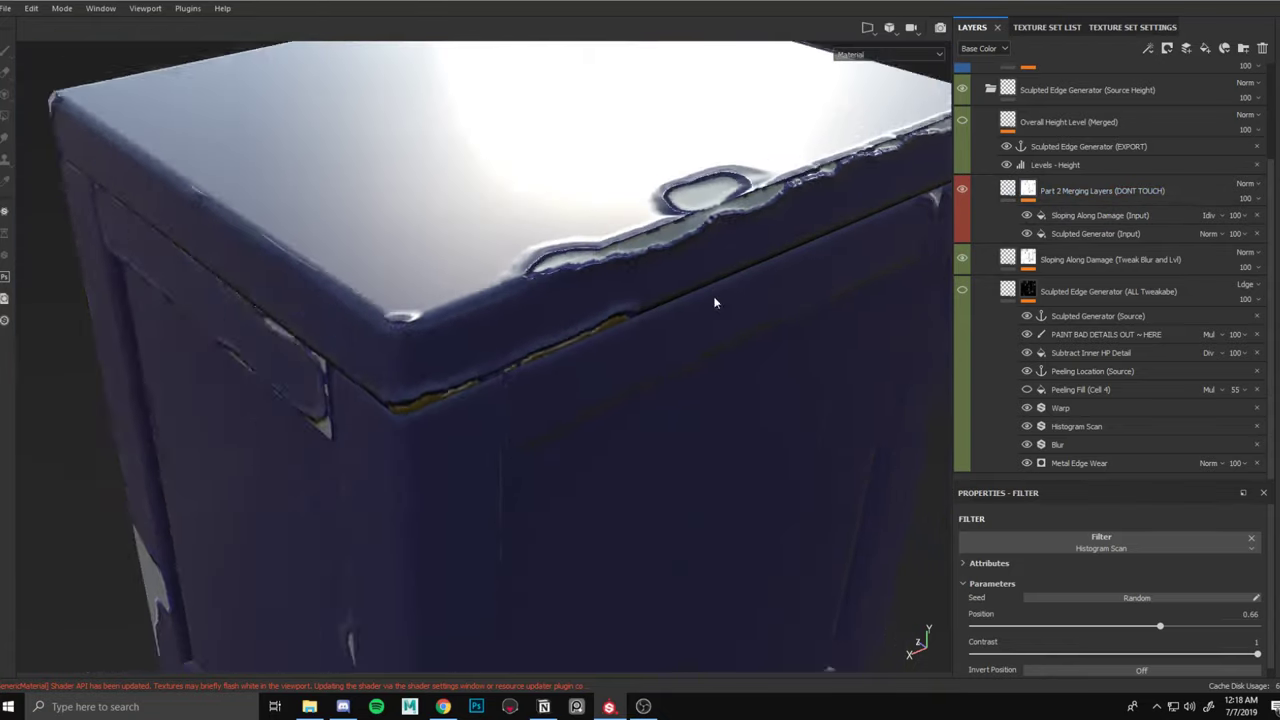
alt+right_drag(714, 299, 669, 156)
alt+middle_drag(700, 310, 706, 217)
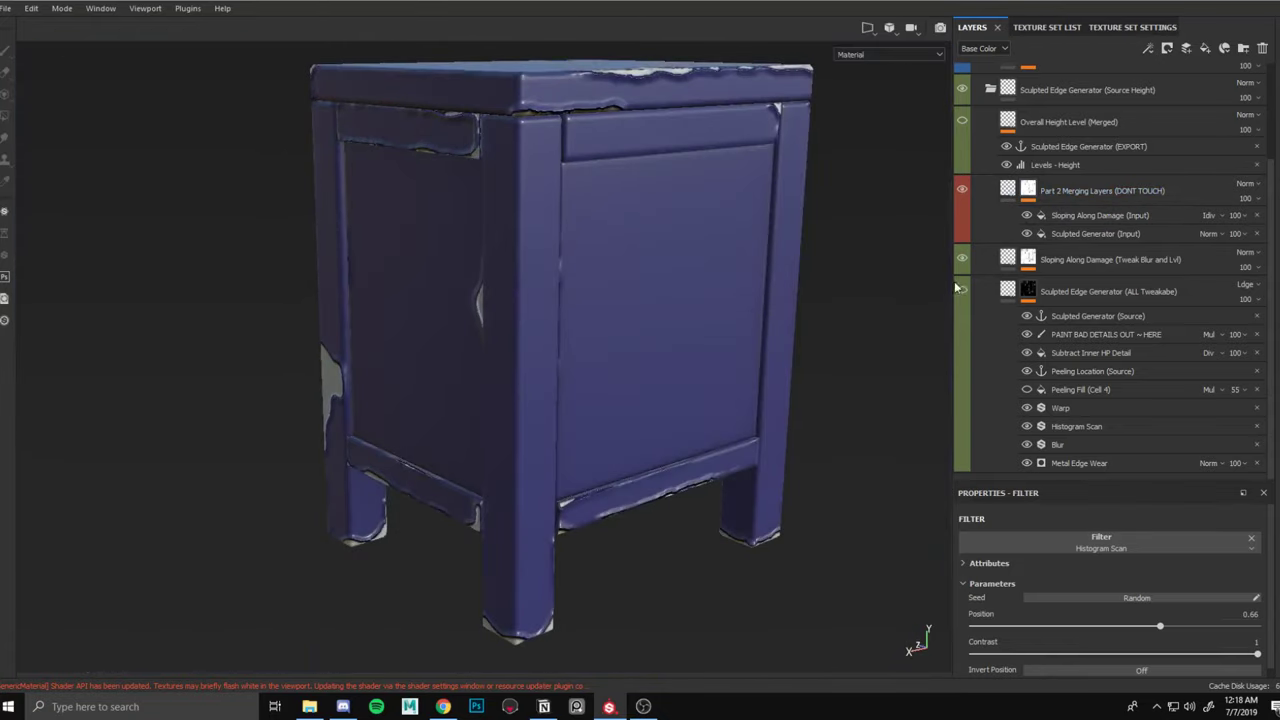
shift+right_drag(718, 246, 816, 246)
alt+drag(816, 246, 813, 174)
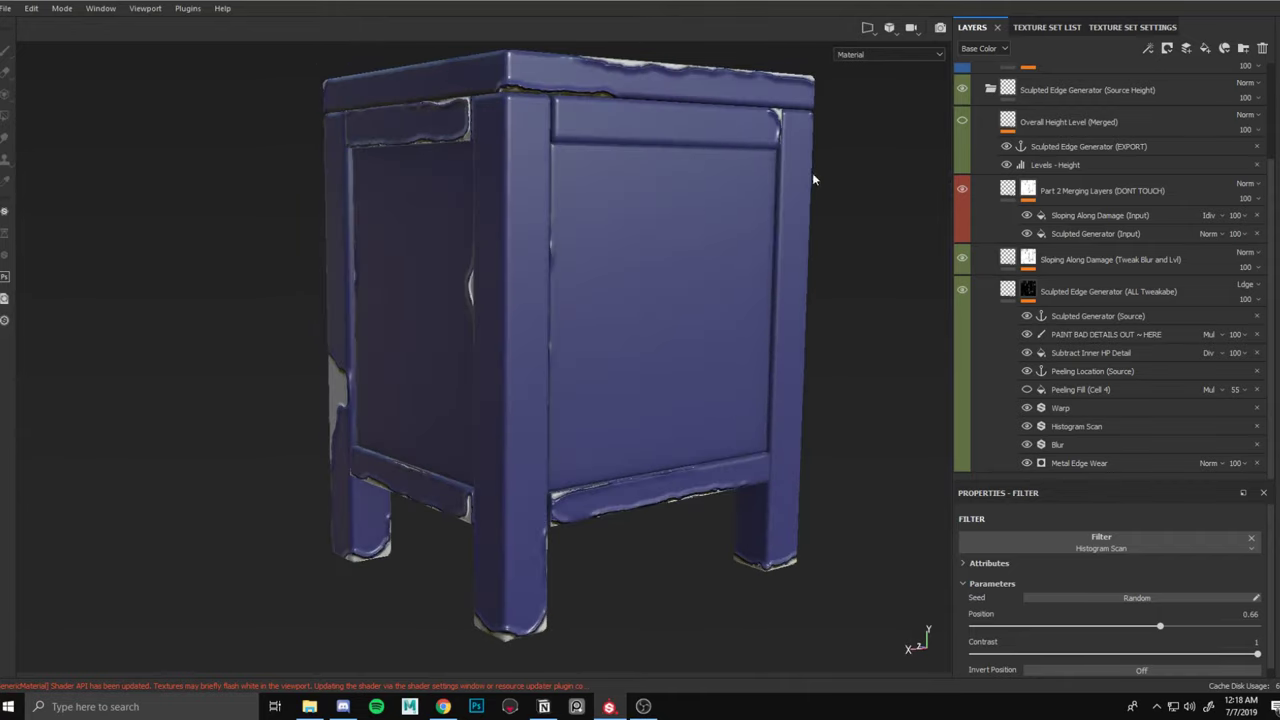
alt+middle_drag(813, 174, 807, 231)
Show and select the Overall Height Level (Merged) layer, and examine its effect on the tabletop and rail edges.
click(962, 123)
alt+drag(790, 138, 765, 108)
click(1042, 132)
scroll(1078, 177, up, 2)
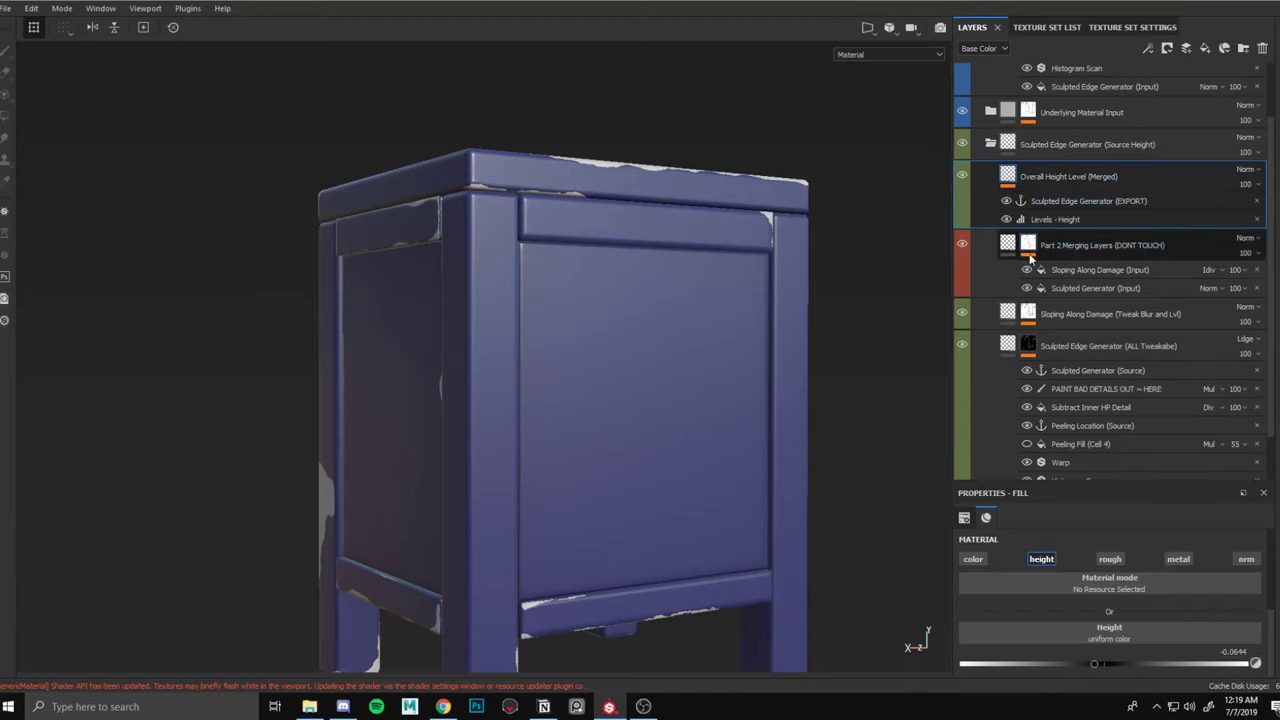
scroll(560, 200, up, 5)
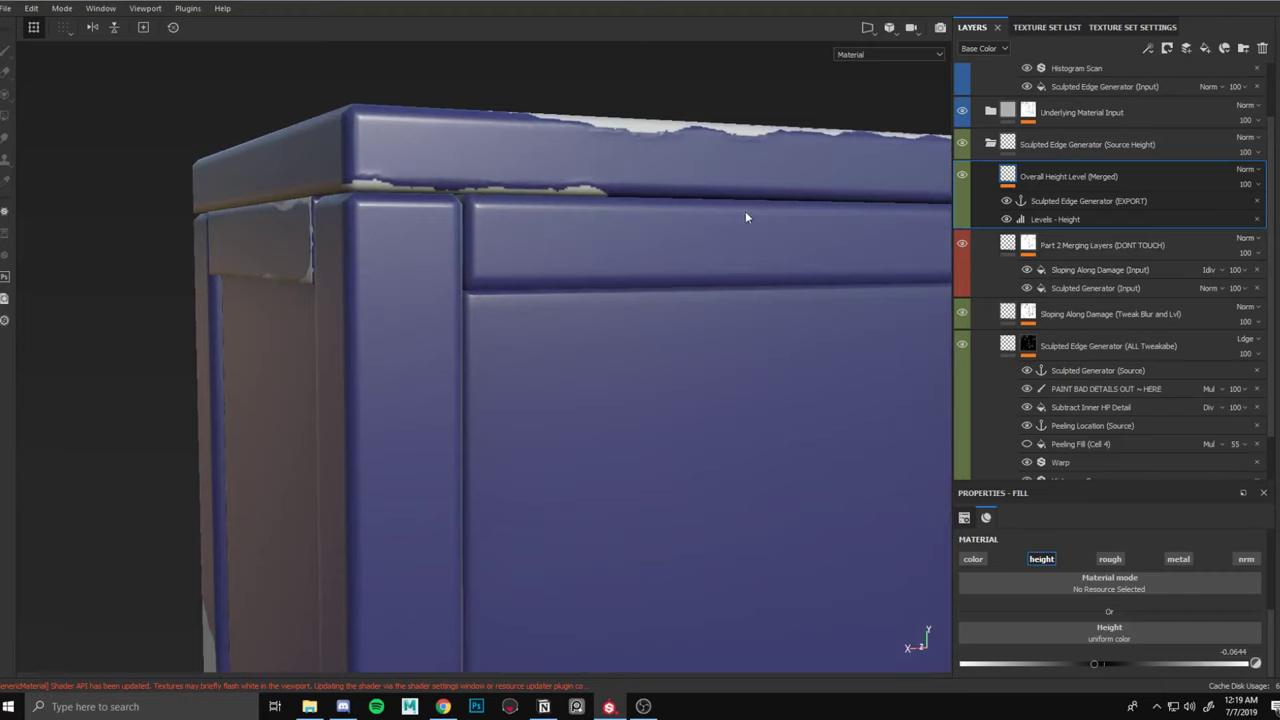
scroll(745, 217, down, 4)
alt+drag(714, 135, 674, 131)
alt+drag(734, 191, 772, 195)
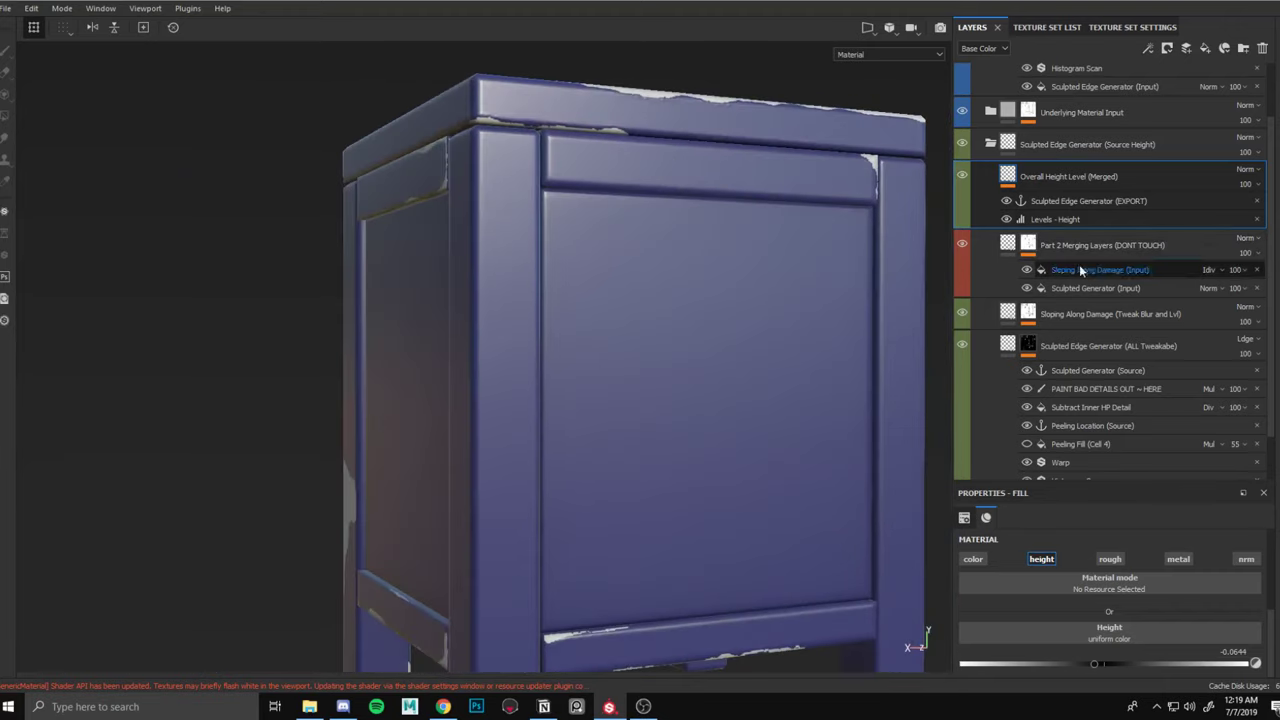
Compare the peeled edges up close with the Overall Height Level (Merged) layer hidden and shown.
click(964, 178)
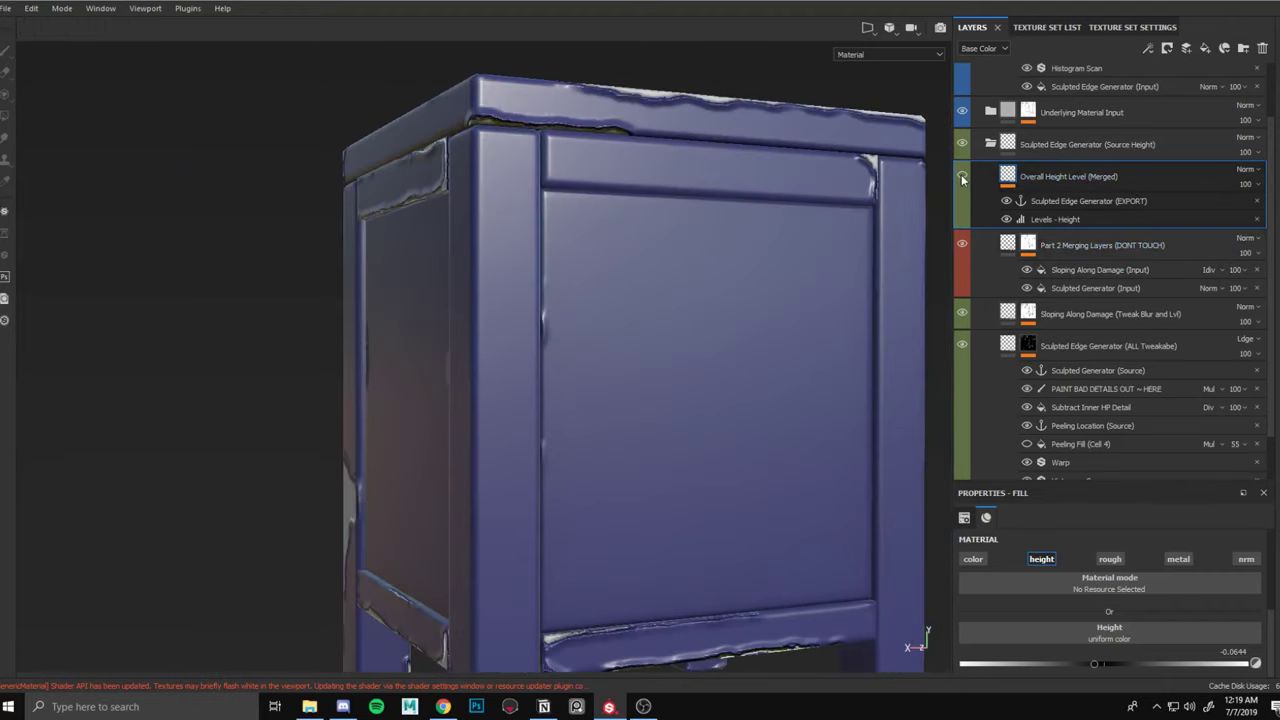
click(964, 177)
scroll(628, 131, up, 3)
click(963, 177)
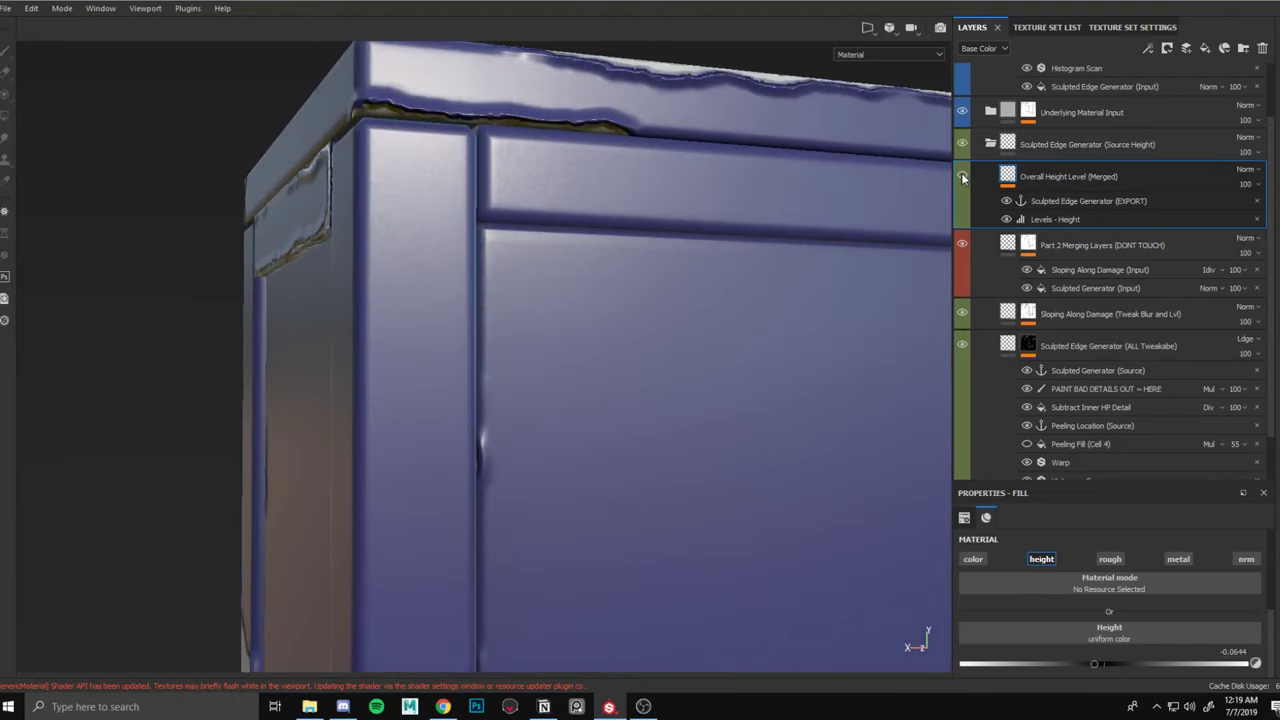
With the Overall Height Level (Merged) layer shown, set the Sloping Along Damage layer's height to -0.1584 and inspect the tabletop edges.
click(963, 177)
click(1000, 312)
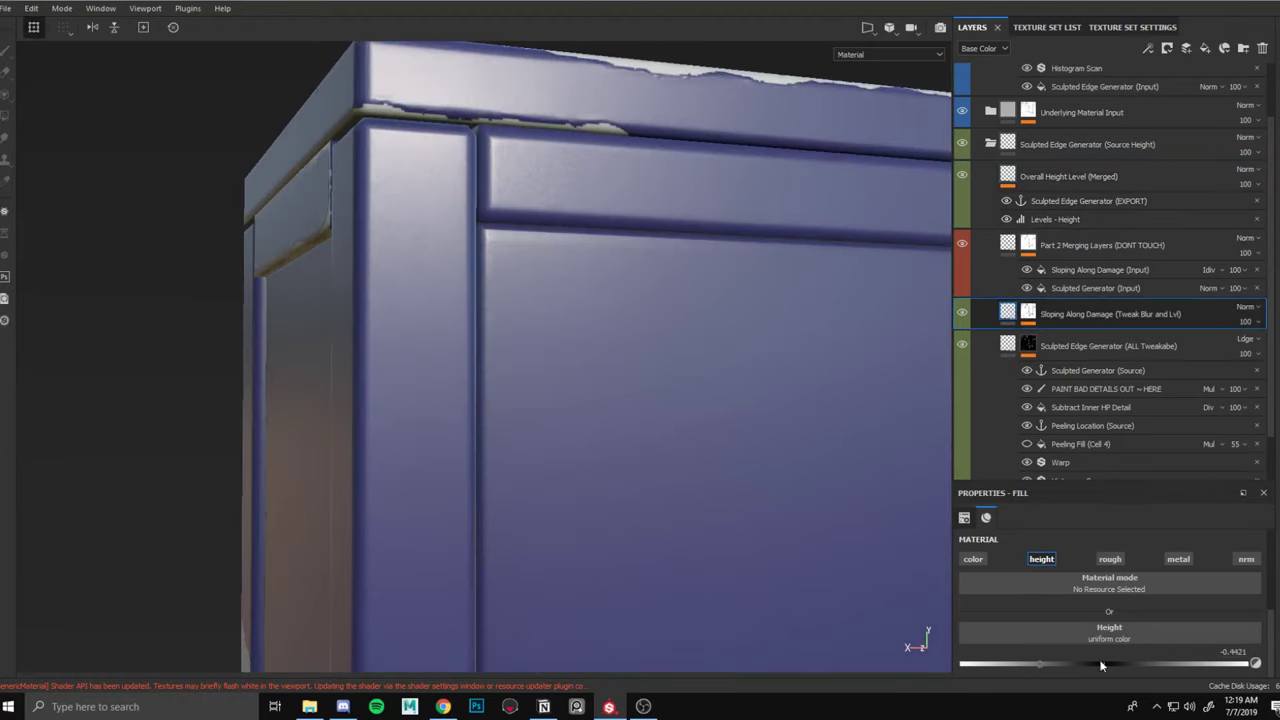
drag(1104, 664, 1091, 667)
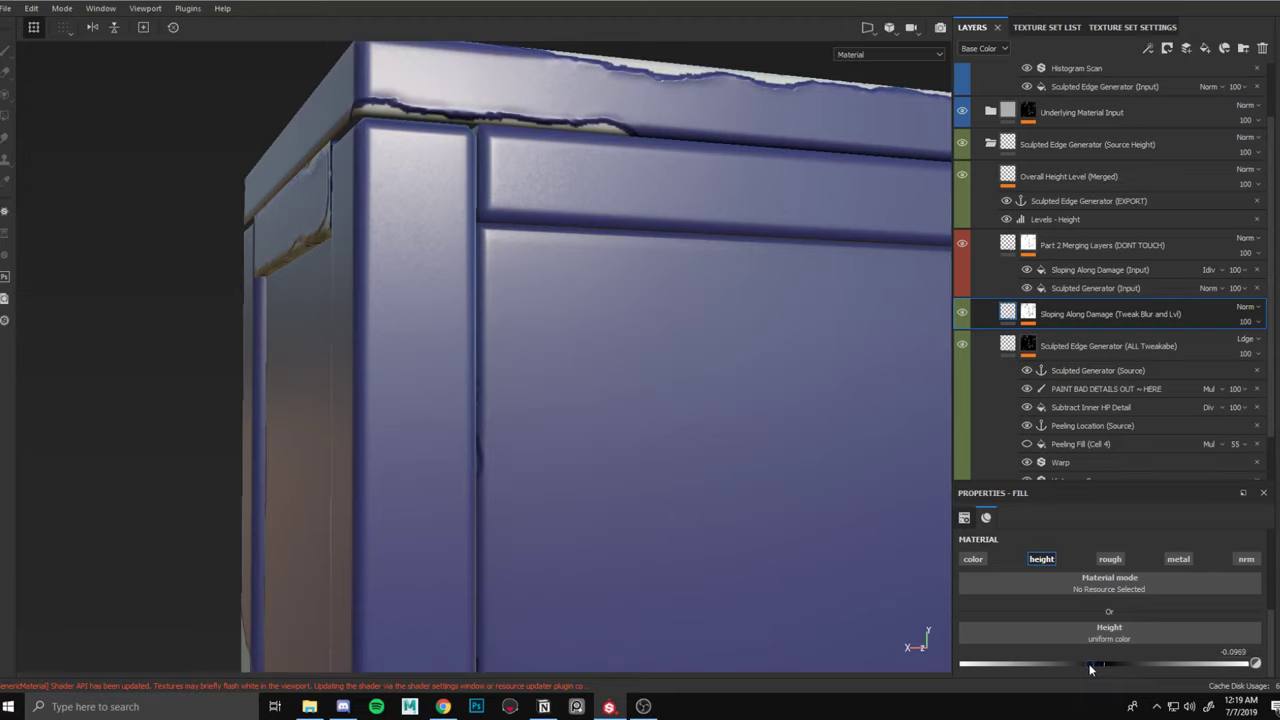
alt+right_drag(742, 282, 626, 211)
alt+drag(626, 211, 657, 223)
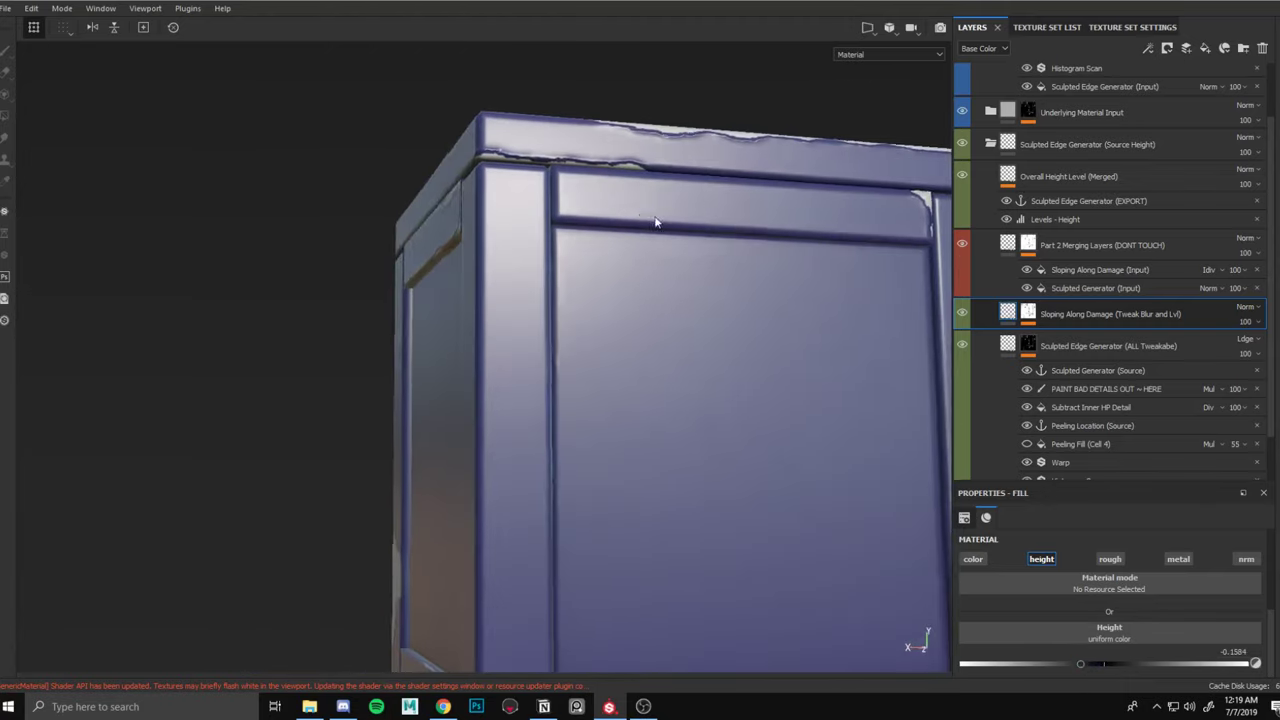
alt+middle_drag(657, 223, 632, 272)
Try lower black input and black output levels in the Levels - Height effect, undoing each change.
click(1055, 219)
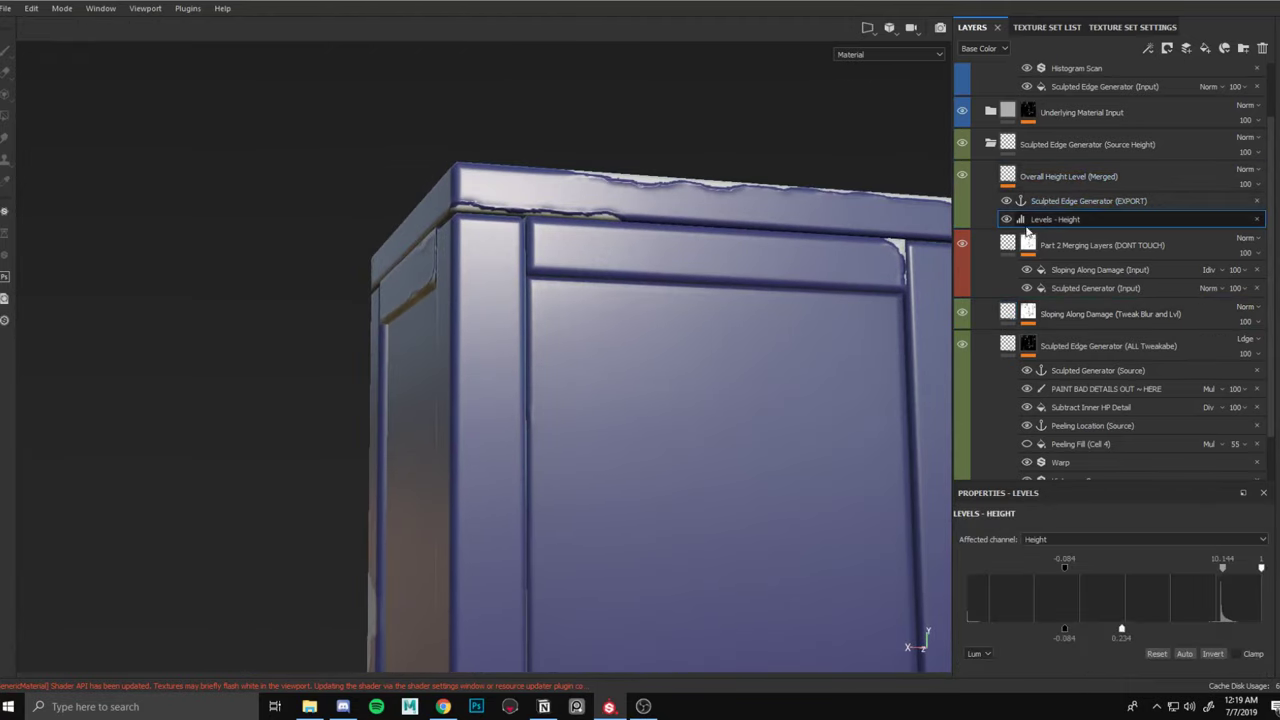
drag(1067, 568, 1024, 562)
key(ctrl+z)
mouse_move(684, 295)
alt+mouse_down()
mouse_move(727, 405)
mouse_move(709, 284)
mouse_move(693, 274)
alt+mouse_up()
drag(1063, 628, 969, 624)
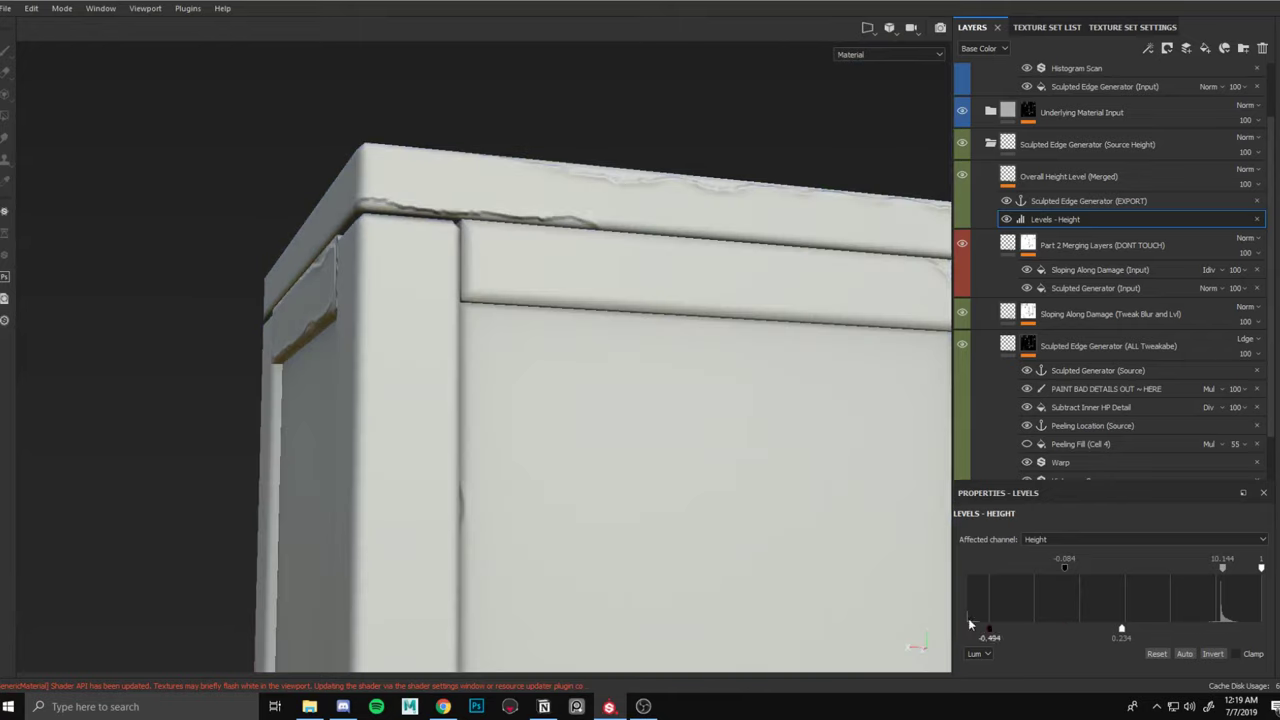
key(ctrl+z)
Raise the white output of the Levels - Height effect to 0.58, undo a trial black output change, and examine the peeled edges.
mouse_move(1122, 631)
mouse_down()
mouse_move(1222, 630)
mouse_move(1144, 631)
mouse_up()
drag(1066, 631, 993, 627)
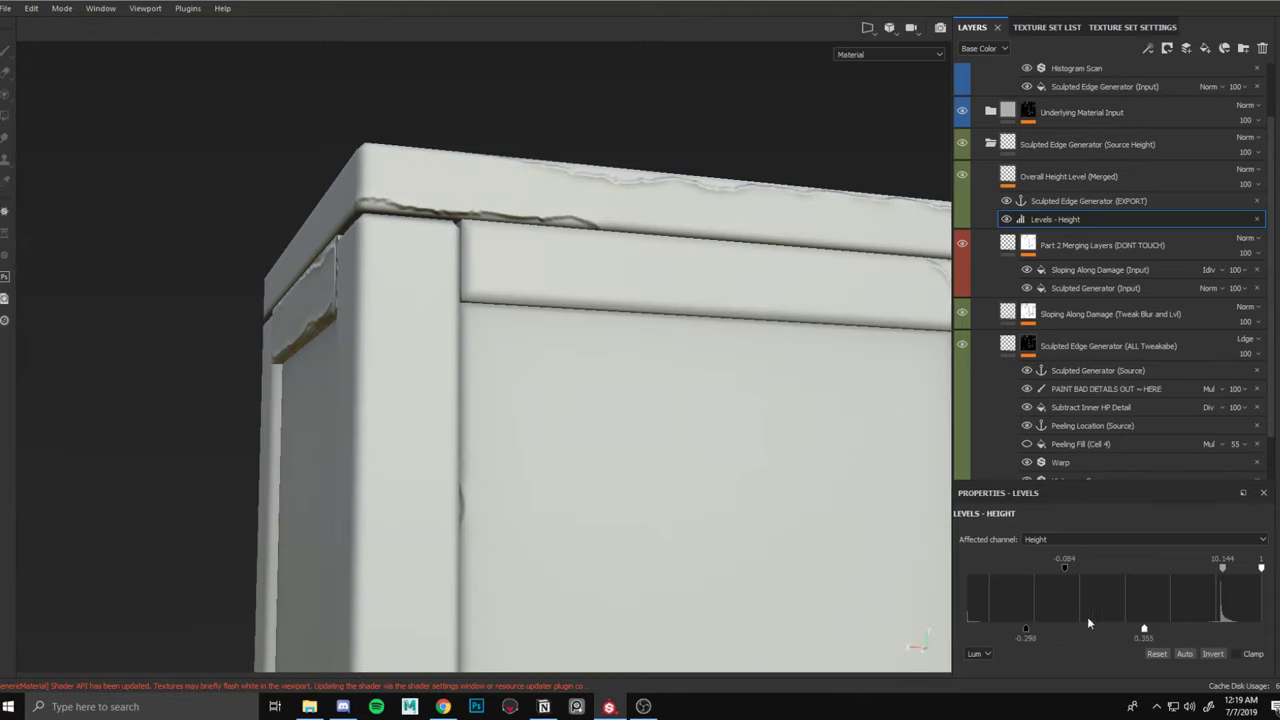
key(ctrl+z)
mouse_move(1197, 637)
mouse_down()
mouse_move(1245, 637)
mouse_move(1181, 638)
mouse_move(1195, 640)
mouse_up()
scroll(689, 246, down, 4)
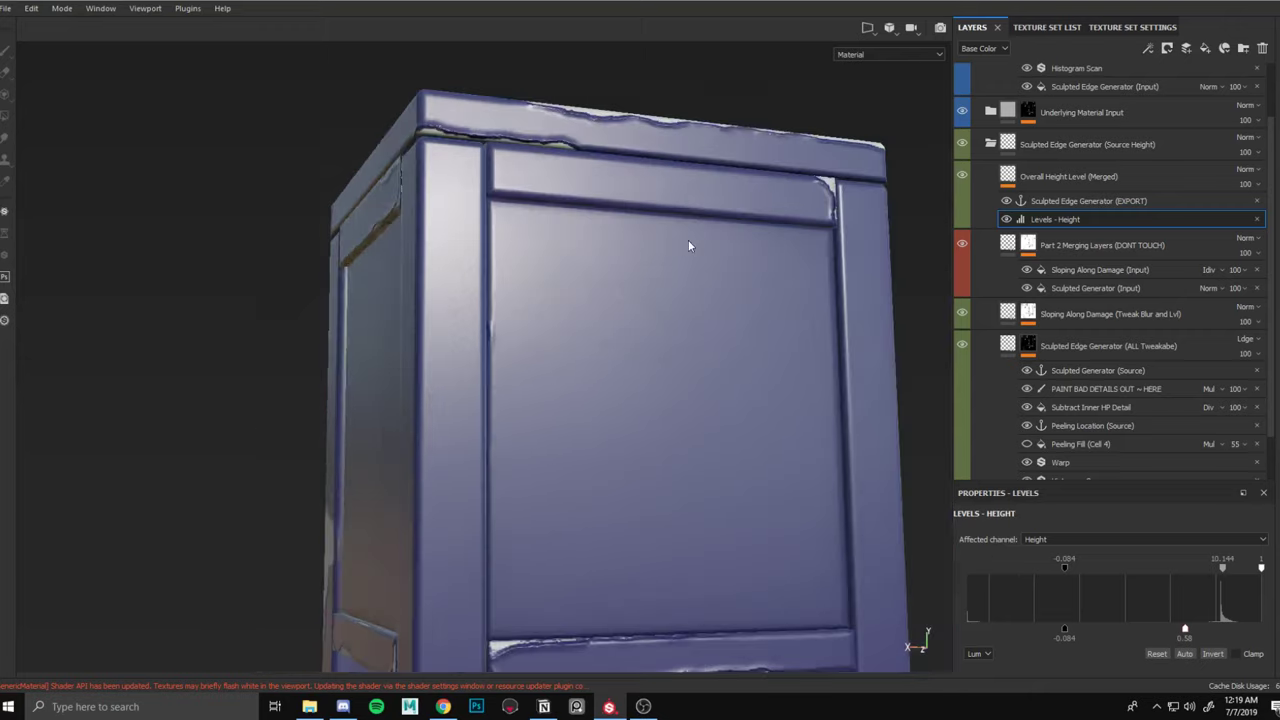
alt+drag(689, 246, 614, 236)
alt+drag(677, 151, 738, 160)
alt+middle_drag(738, 160, 723, 268)
alt+drag(724, 268, 928, 436)
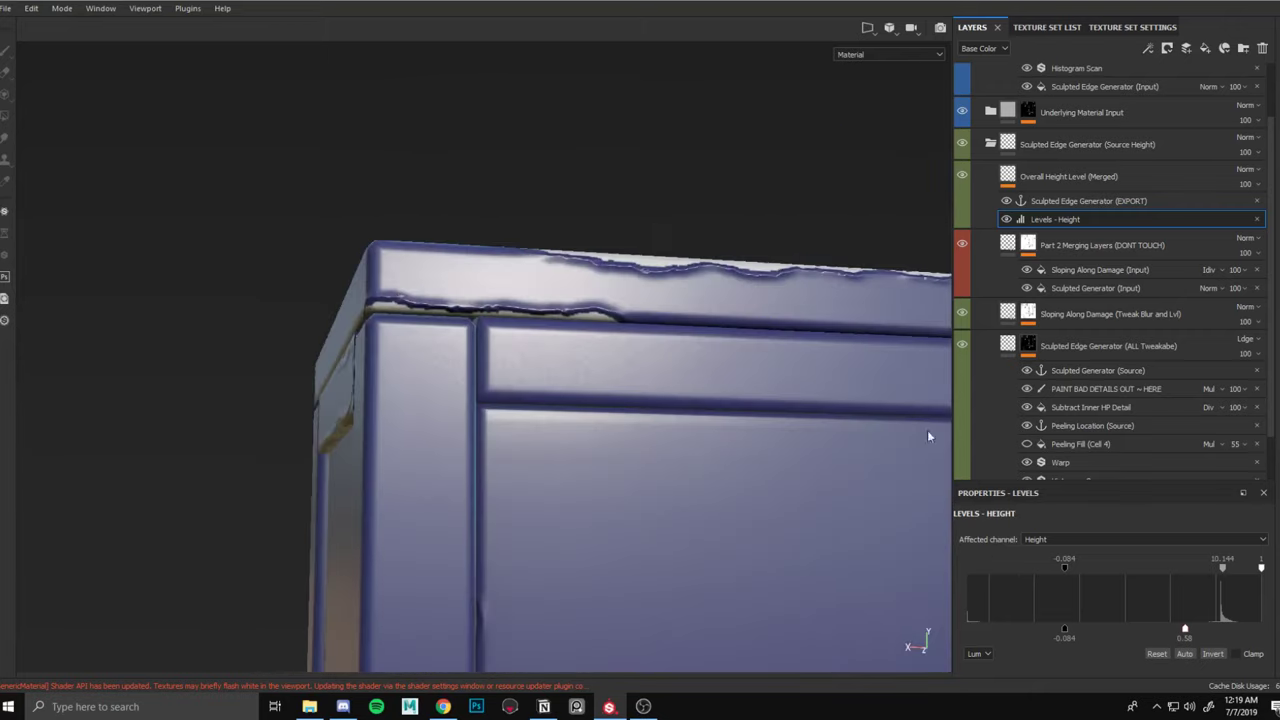
Set the midtone input of the Levels - Height effect to 2.609 and inspect the peeling around the upper corner.
mouse_move(1224, 578)
mouse_down()
mouse_move(1131, 567)
mouse_move(1211, 565)
mouse_move(1173, 562)
mouse_up()
alt+drag(800, 330, 876, 357)
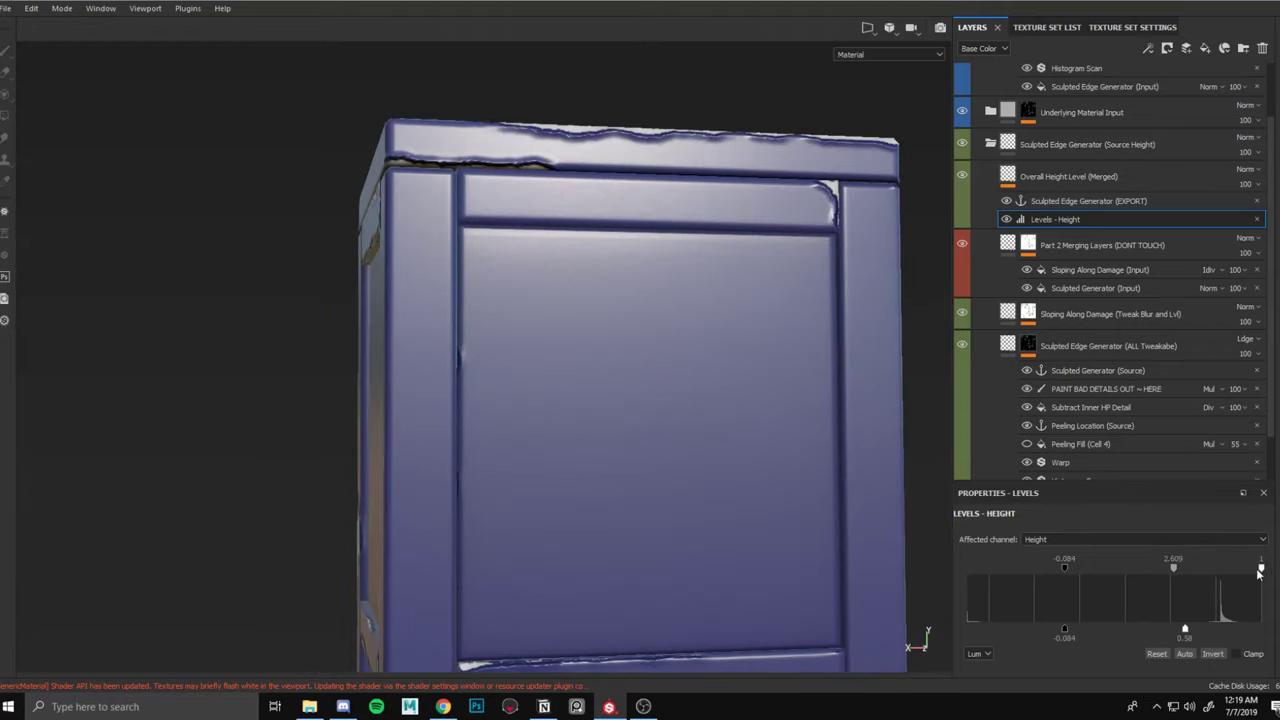
mouse_move(1222, 571)
mouse_down()
mouse_move(1256, 566)
mouse_move(1233, 557)
mouse_move(1261, 566)
mouse_up()
alt+drag(860, 330, 634, 314)
alt+right_drag(634, 314, 659, 188)
alt+middle_drag(711, 235, 676, 219)
Set the Sculpted Edge Generator layer's height to -0.5574 and view the damage on the whole nightstand.
scroll(1037, 374, down, 1)
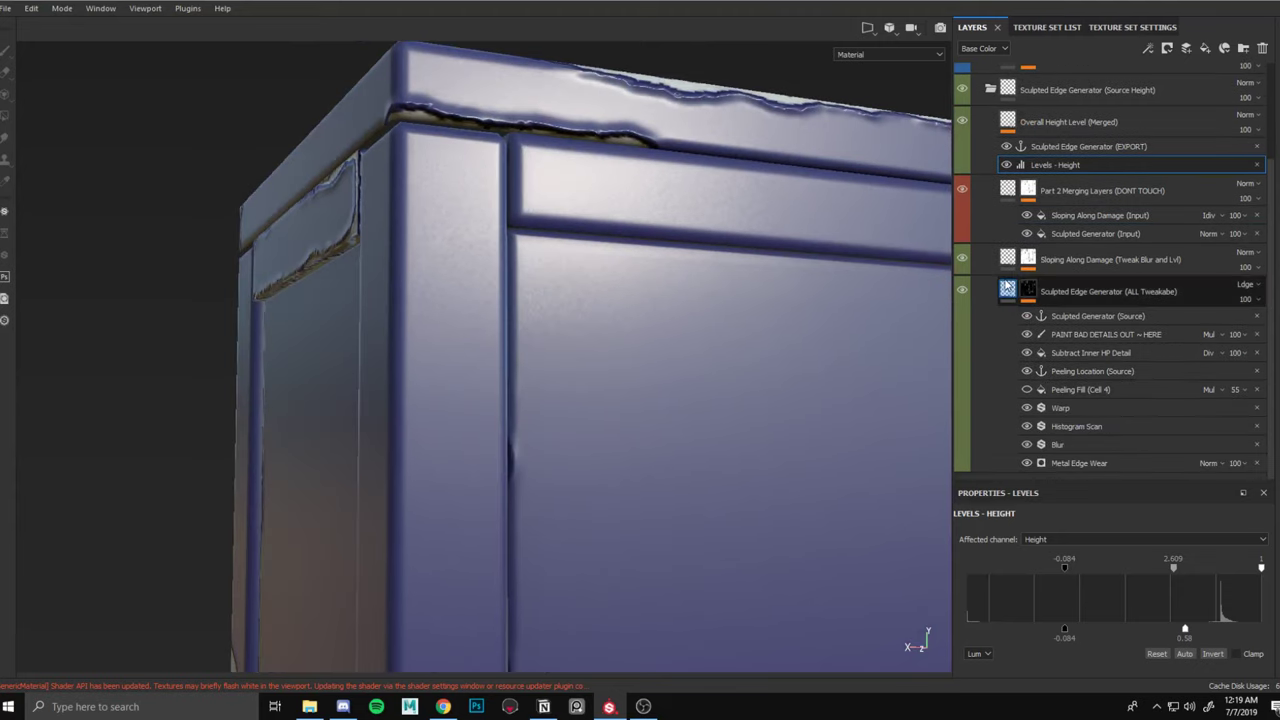
click(1009, 298)
drag(1073, 660, 1023, 655)
alt+right_drag(940, 537, 722, 451)
alt+drag(722, 451, 779, 442)
alt+middle_drag(779, 442, 677, 389)
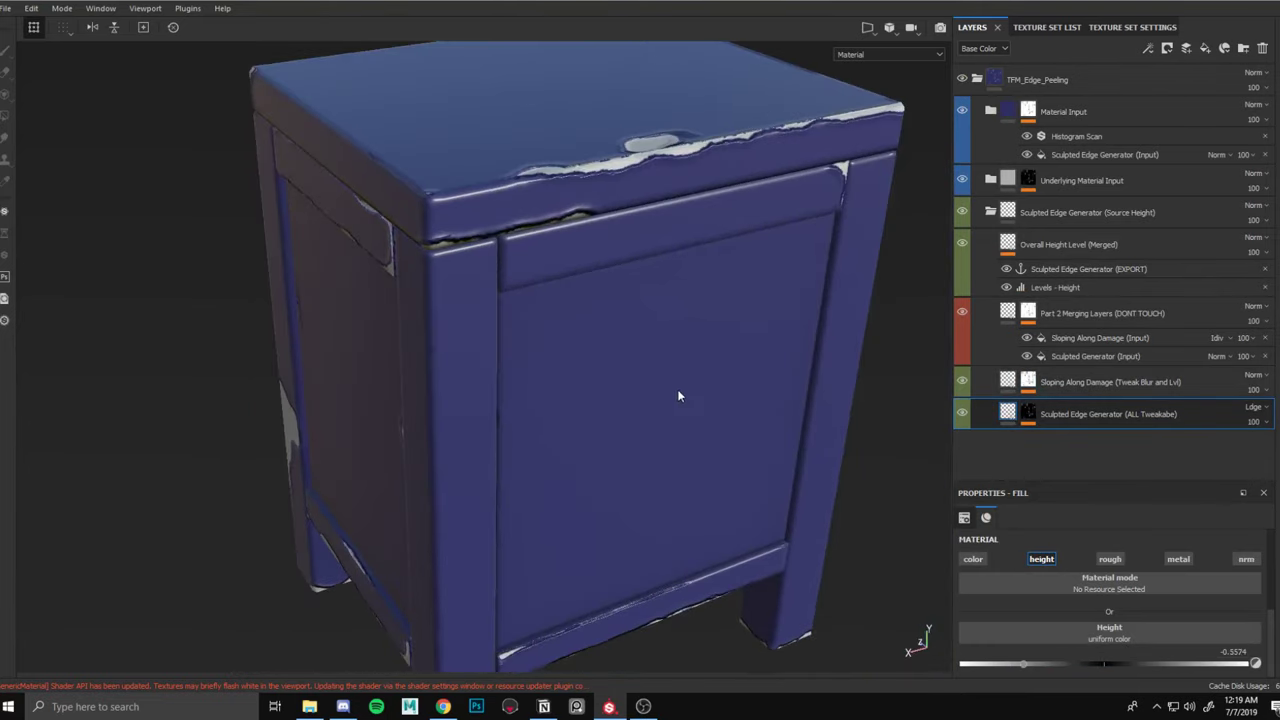
alt+drag(677, 390, 597, 191)
Collapse the Sculpted Edge Generator (Source Height) folder and select the Underlying Material Input mask to show its effects.
click(1012, 119)
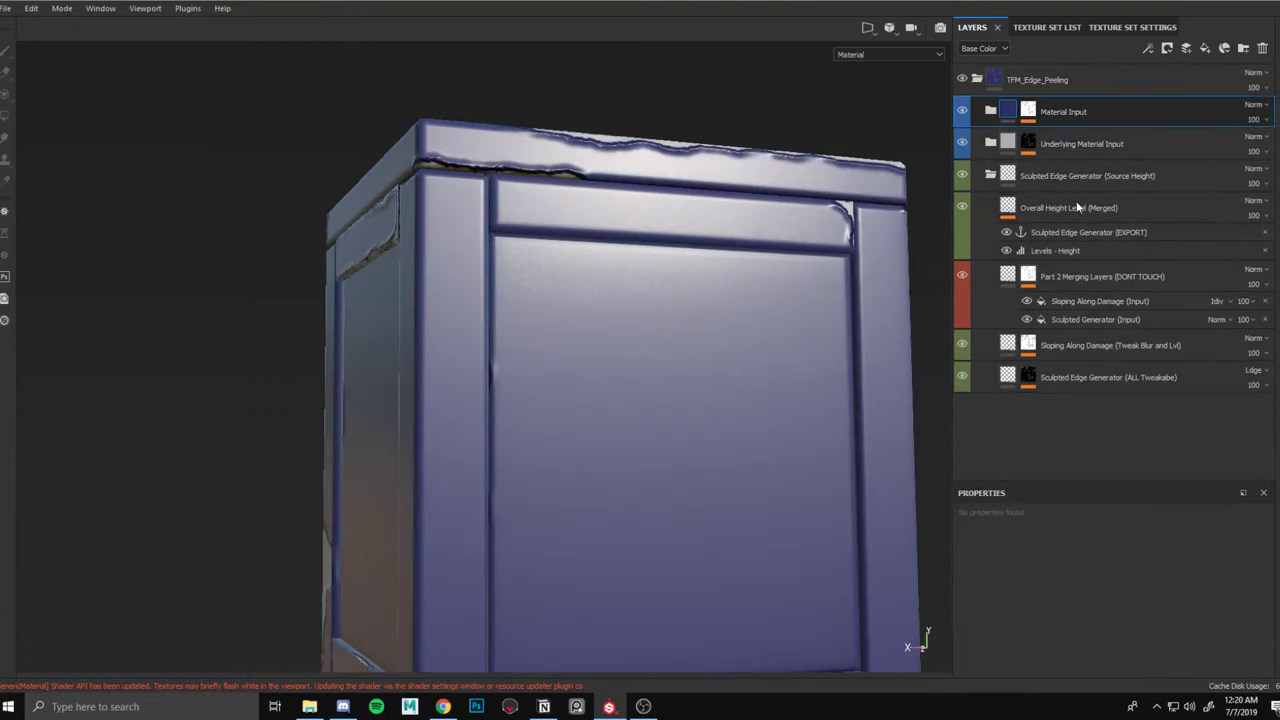
click(990, 175)
click(990, 175)
click(990, 175)
alt+drag(596, 216, 816, 161)
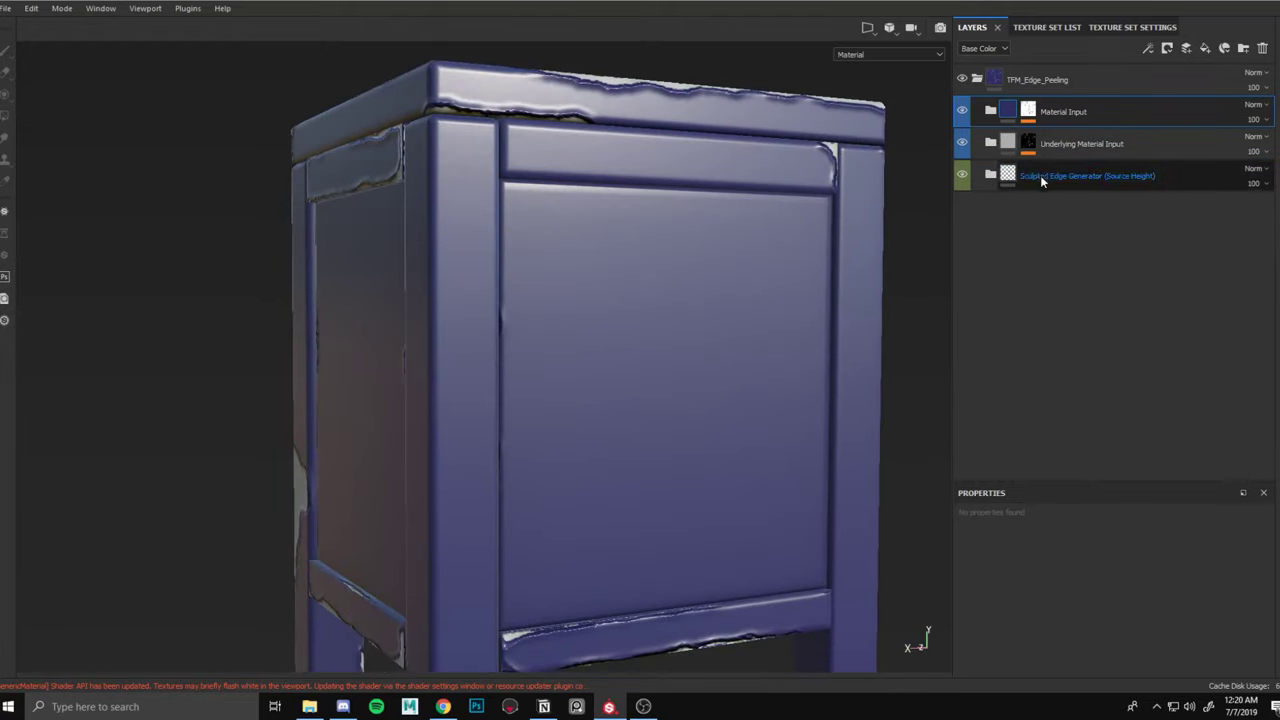
click(1070, 147)
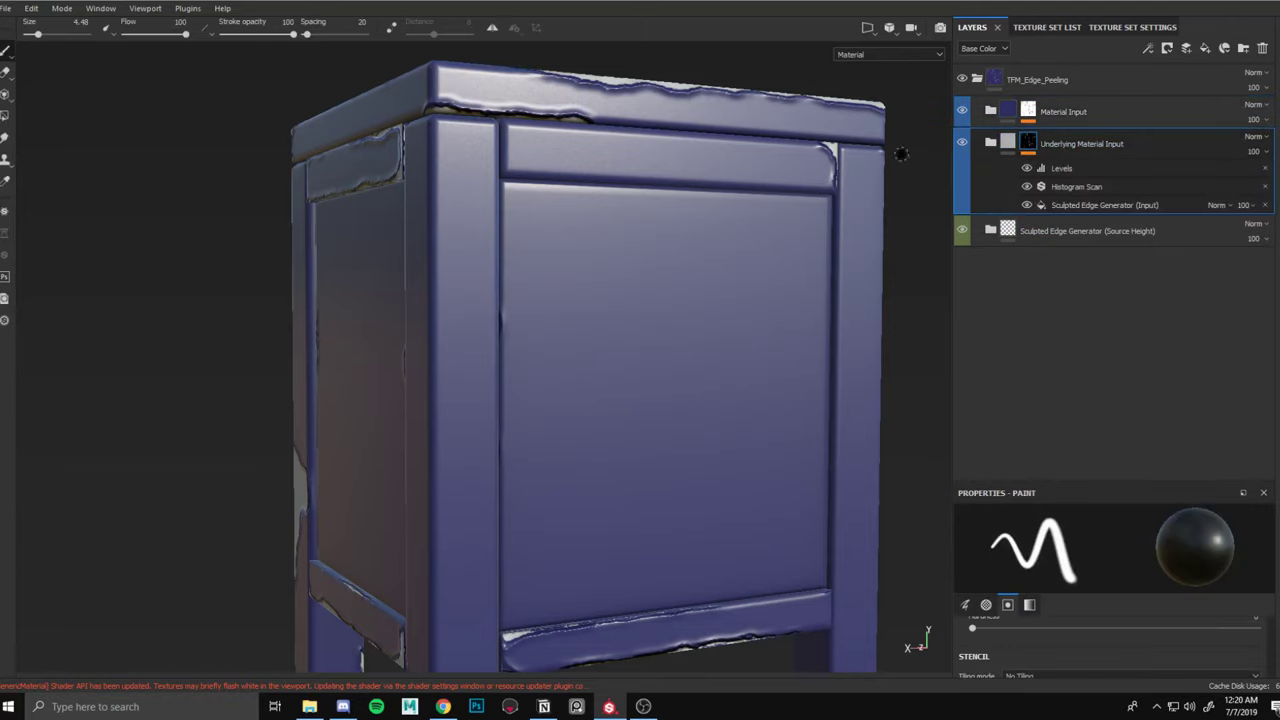
alt+drag(901, 154, 779, 187)
alt+middle_drag(820, 235, 798, 161)
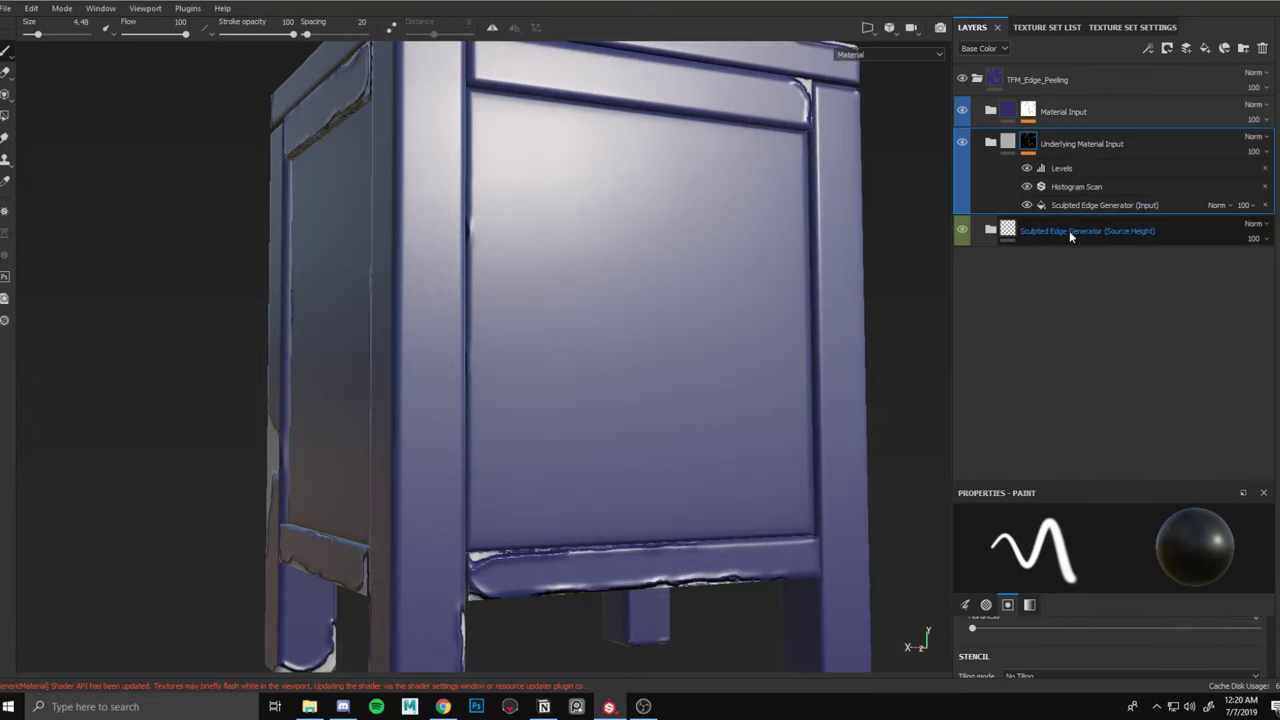
Review the references of the Sculpted Edge Generator (EXPORT) anchor point inside the Source Height folder, leaving the folder collapsed.
click(990, 230)
click(1086, 287)
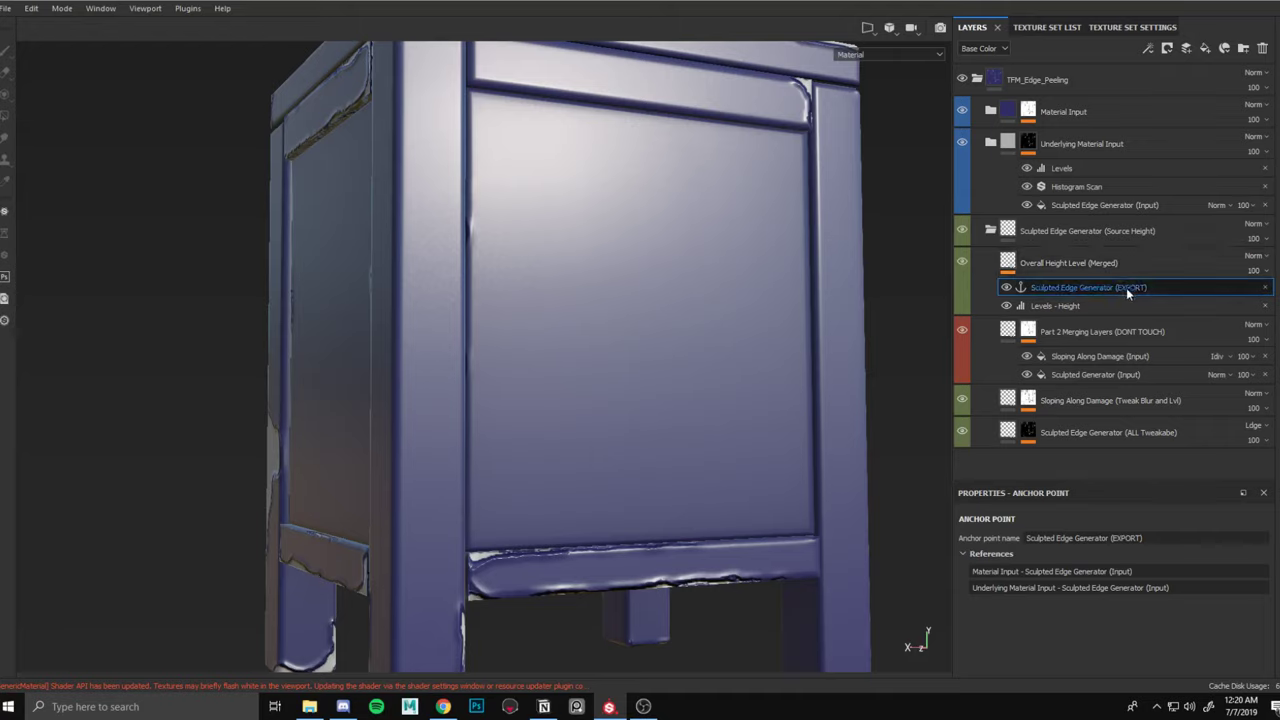
click(990, 231)
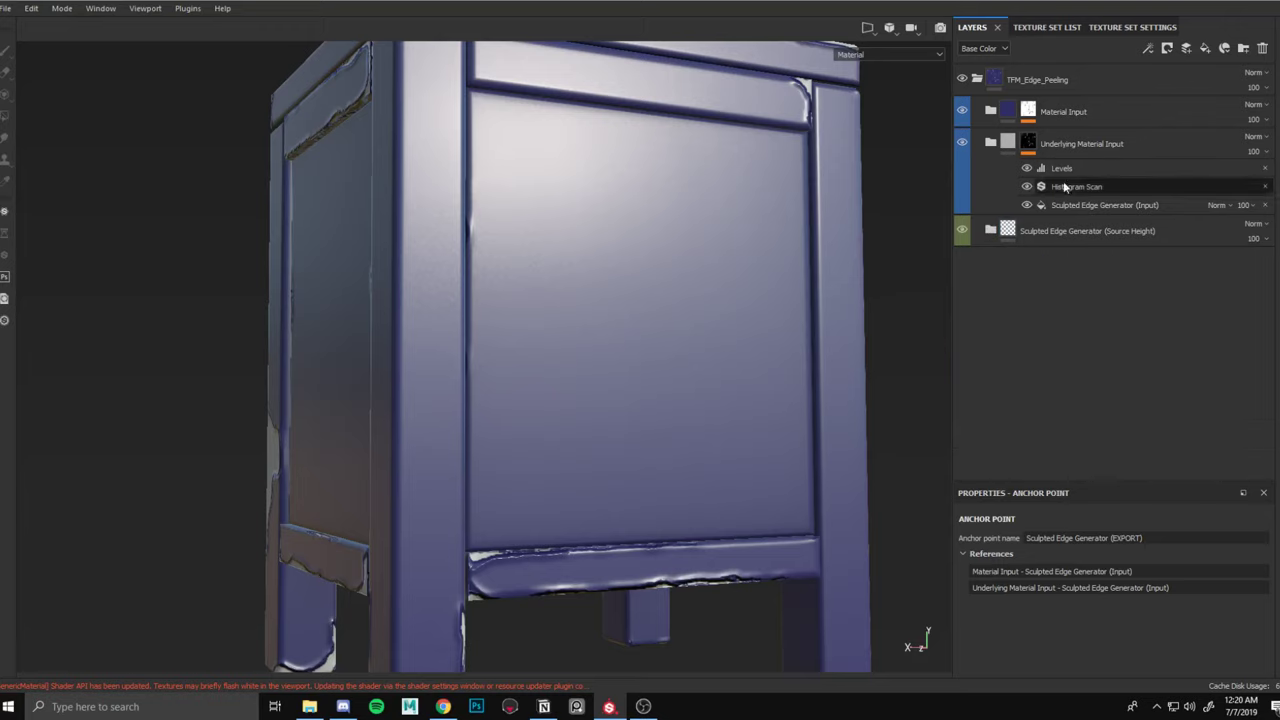
Set the base color of the Example Material inside Underlying Material Input to pure red and collapse that folder.
click(1030, 143)
mouse_move(740, 193)
alt+mouse_down()
mouse_move(757, 201)
mouse_move(767, 243)
alt+mouse_up()
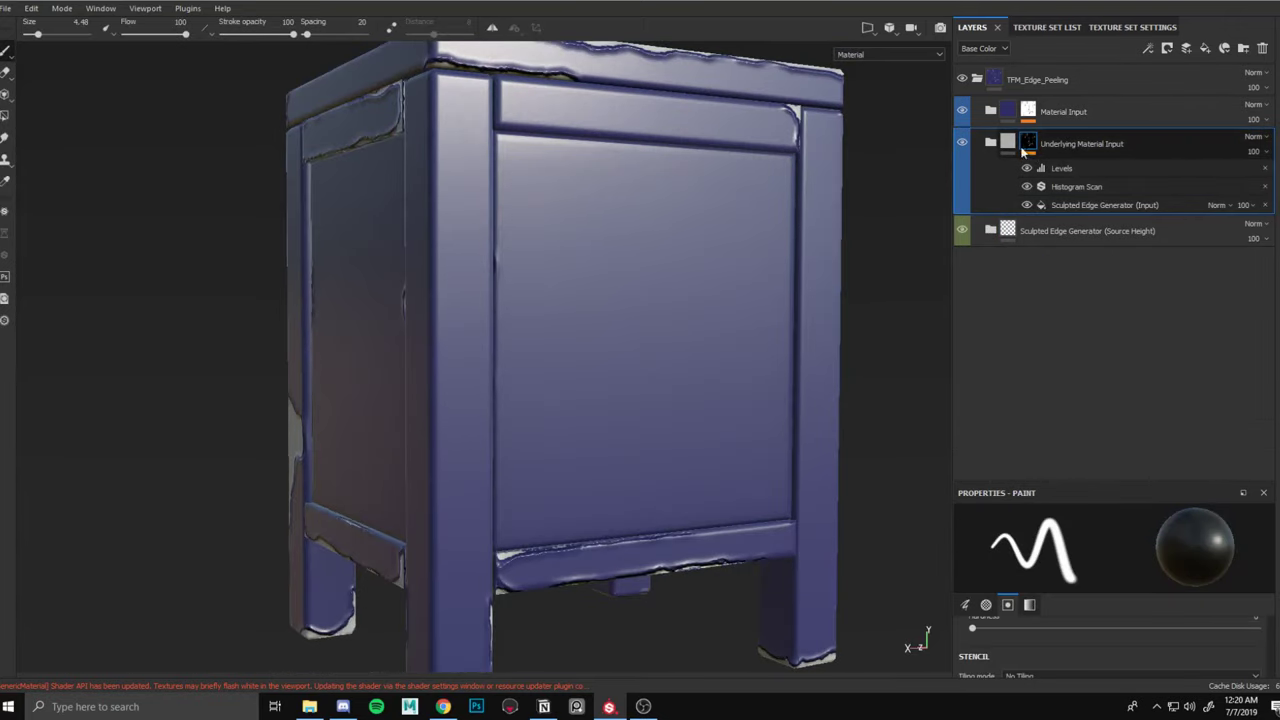
click(991, 143)
click(1045, 230)
alt+middle_drag(758, 324, 770, 282)
click(1104, 652)
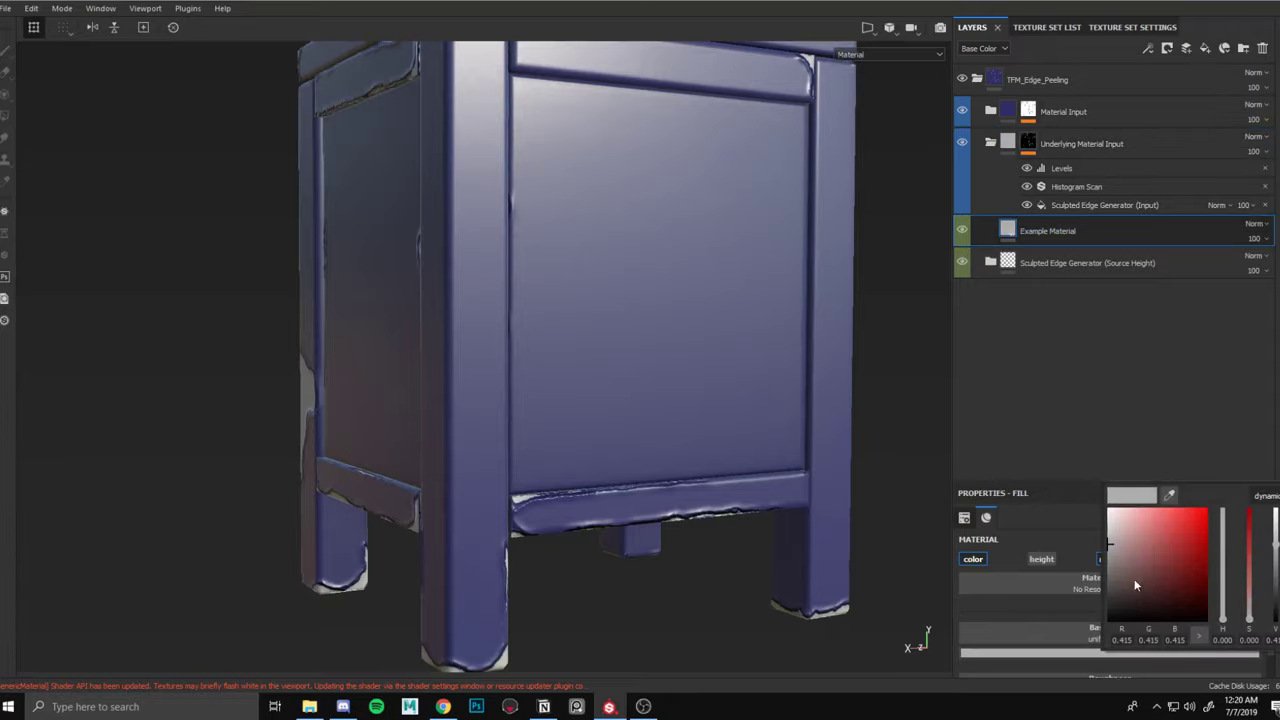
drag(1136, 586, 1260, 487)
alt+drag(640, 335, 704, 269)
drag(1010, 231, 995, 145)
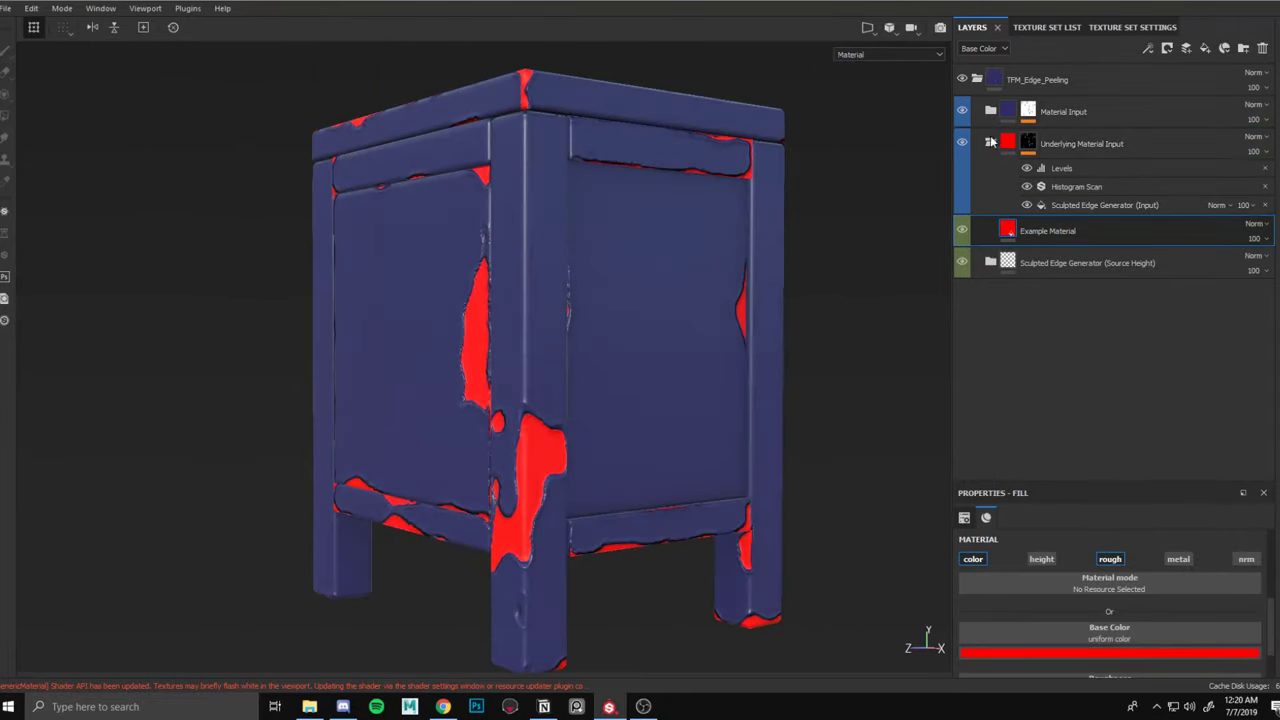
Hide the Underlying Material Input folder and compare the nightstand with Material Input hidden and shown.
click(963, 143)
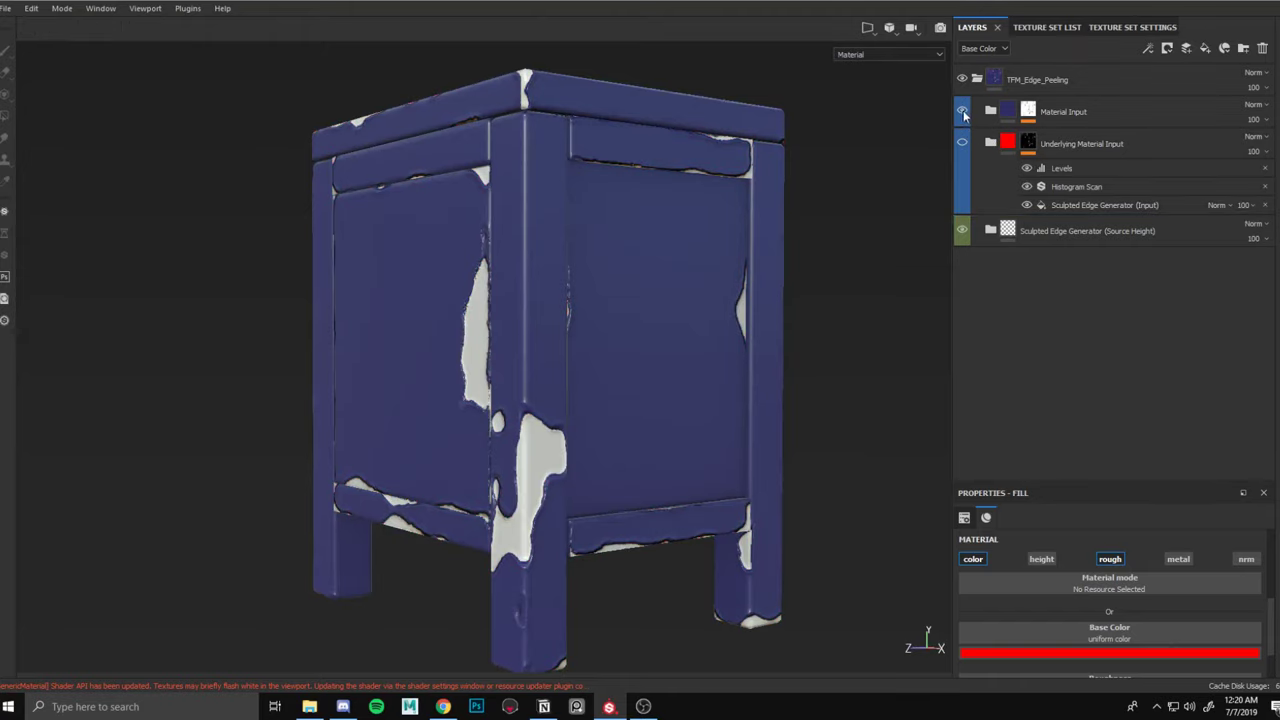
click(963, 113)
click(963, 113)
Expand Material Input and set its Example Material's base color to bright magenta.
click(990, 111)
click(1047, 143)
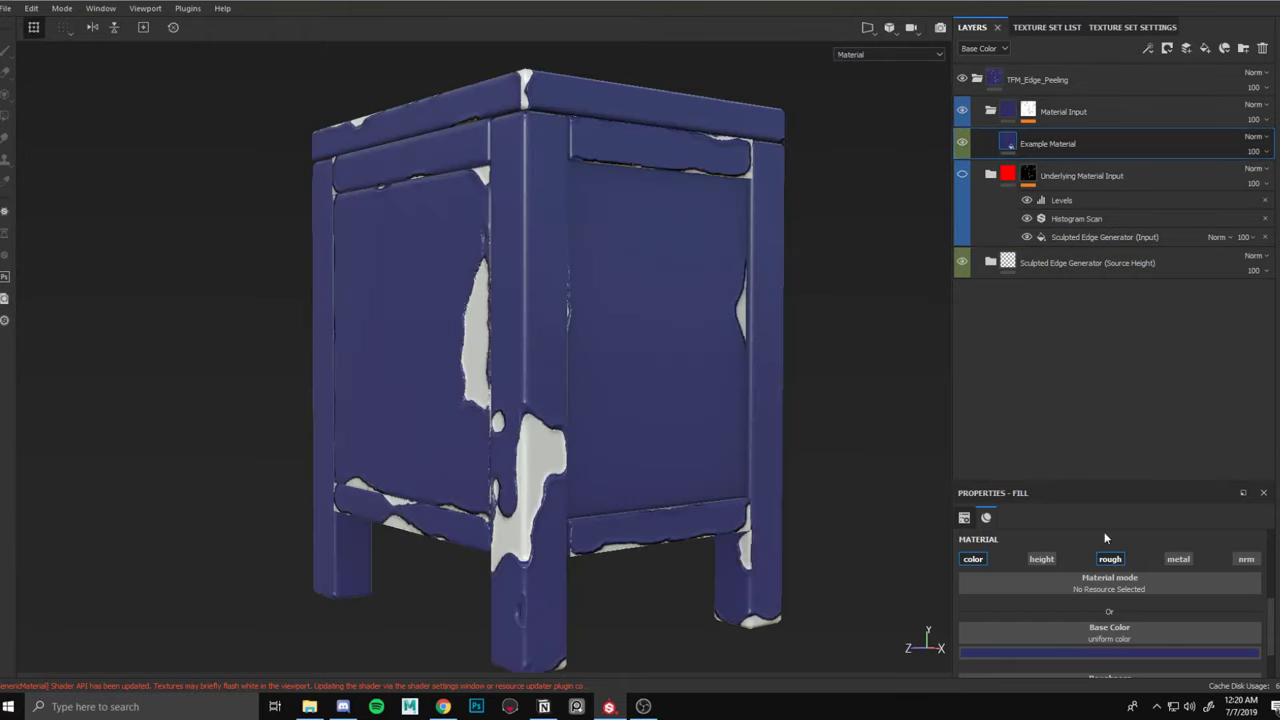
click(1116, 655)
drag(1178, 575, 1274, 497)
click(1228, 525)
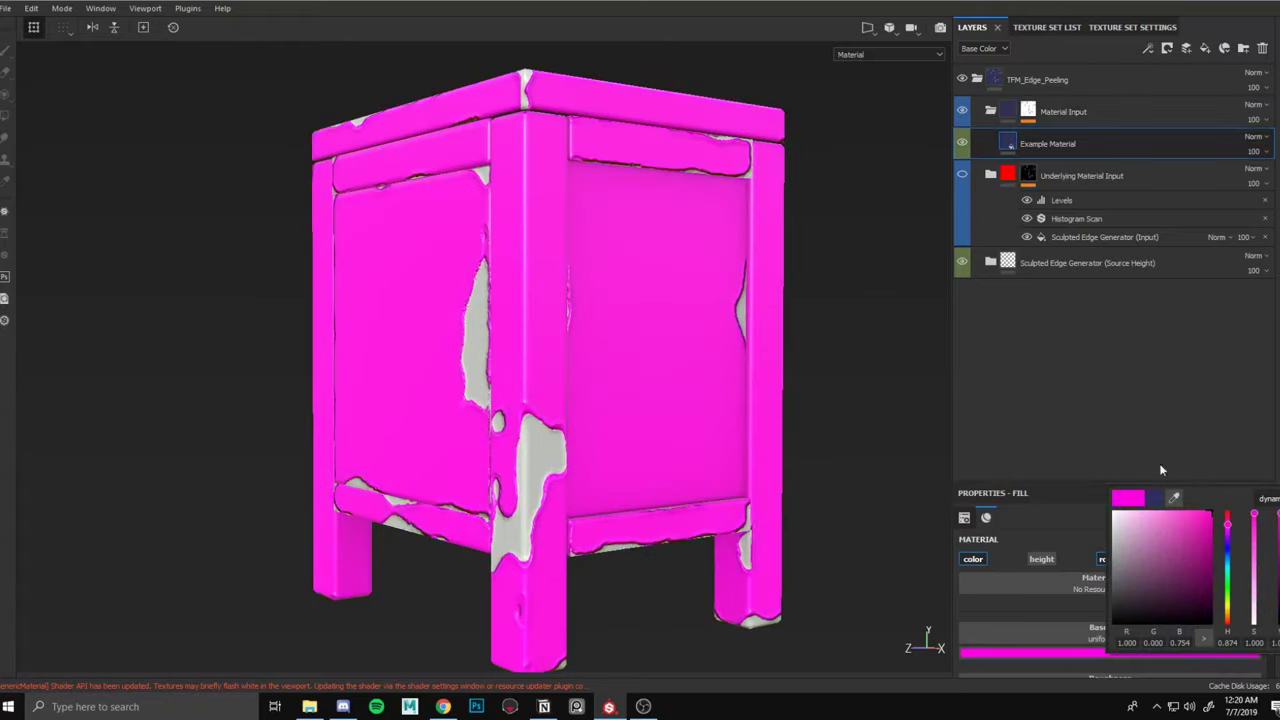
alt+drag(690, 262, 675, 287)
Show the Underlying Material Input folder again and examine the peeled areas on the tabletop, rails and side panels.
click(963, 177)
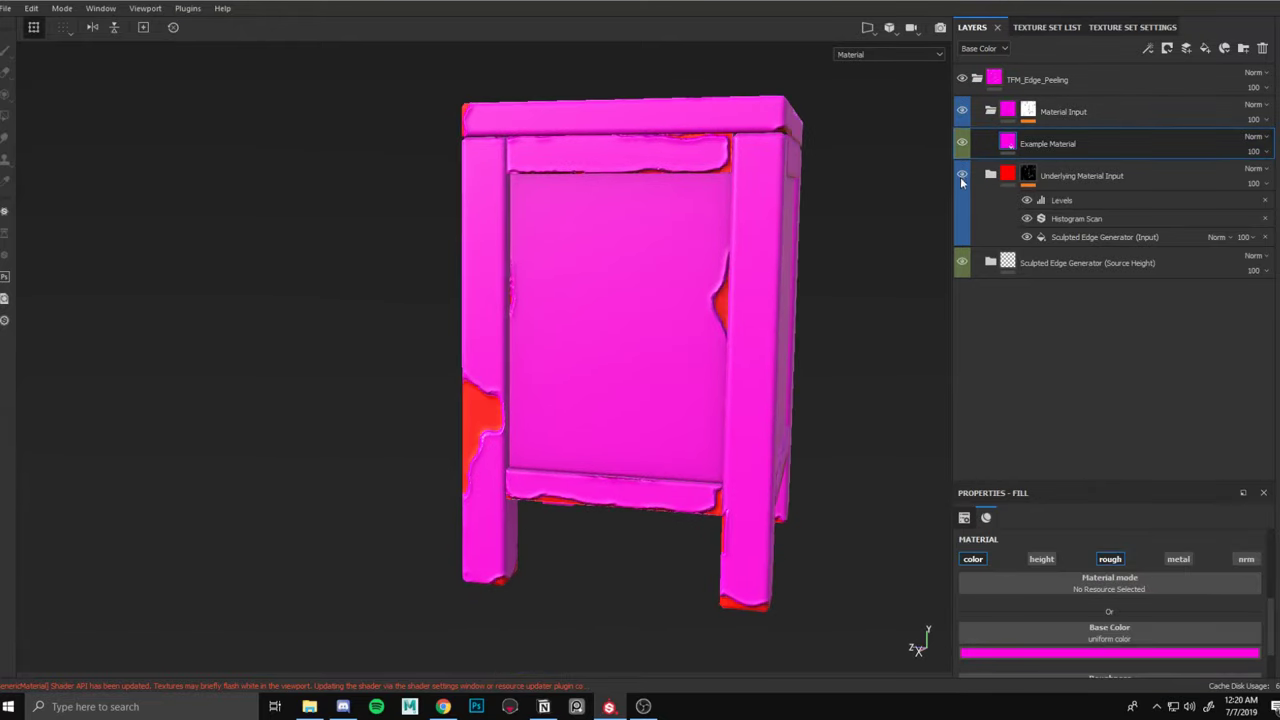
alt+drag(771, 281, 720, 257)
alt+right_drag(720, 257, 563, 151)
alt+drag(563, 151, 732, 157)
alt+right_drag(732, 157, 751, 180)
alt+drag(751, 180, 735, 214)
alt+middle_drag(735, 214, 728, 340)
alt+right_drag(728, 340, 646, 165)
mouse_move(646, 165)
alt+mouse_down()
mouse_move(743, 147)
mouse_move(646, 165)
alt+mouse_up()
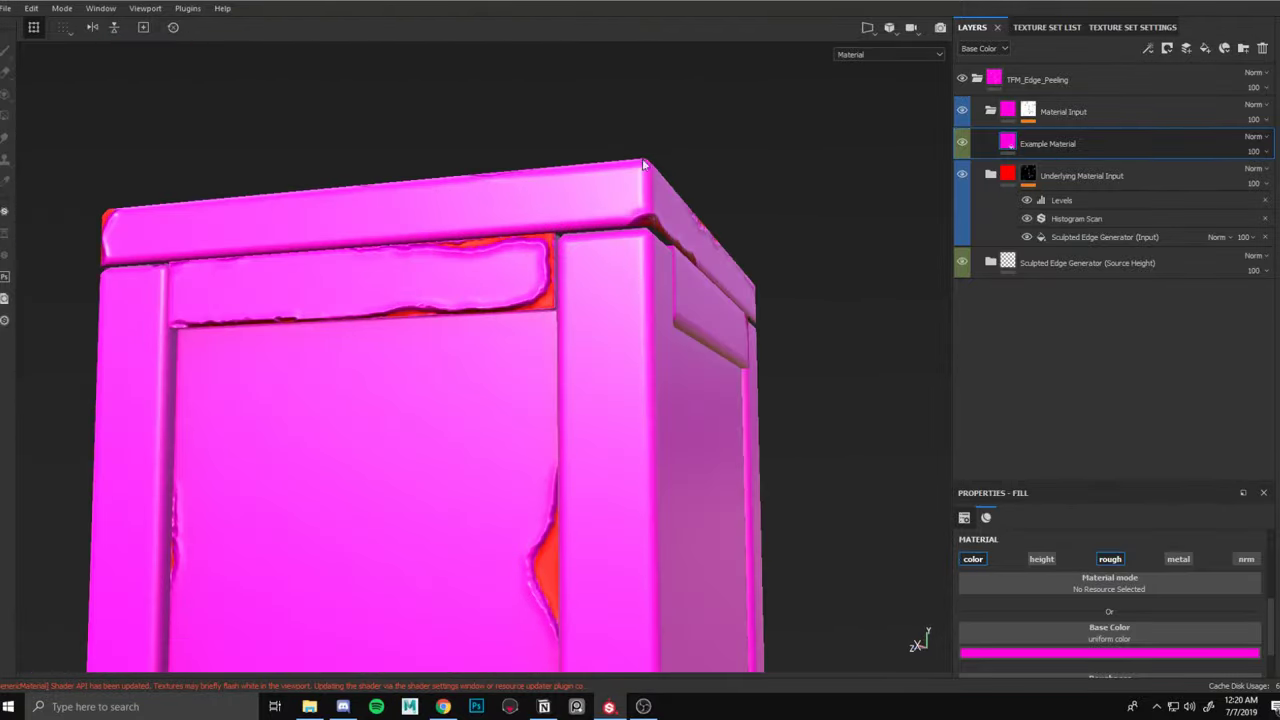
alt+drag(520, 277, 849, 206)
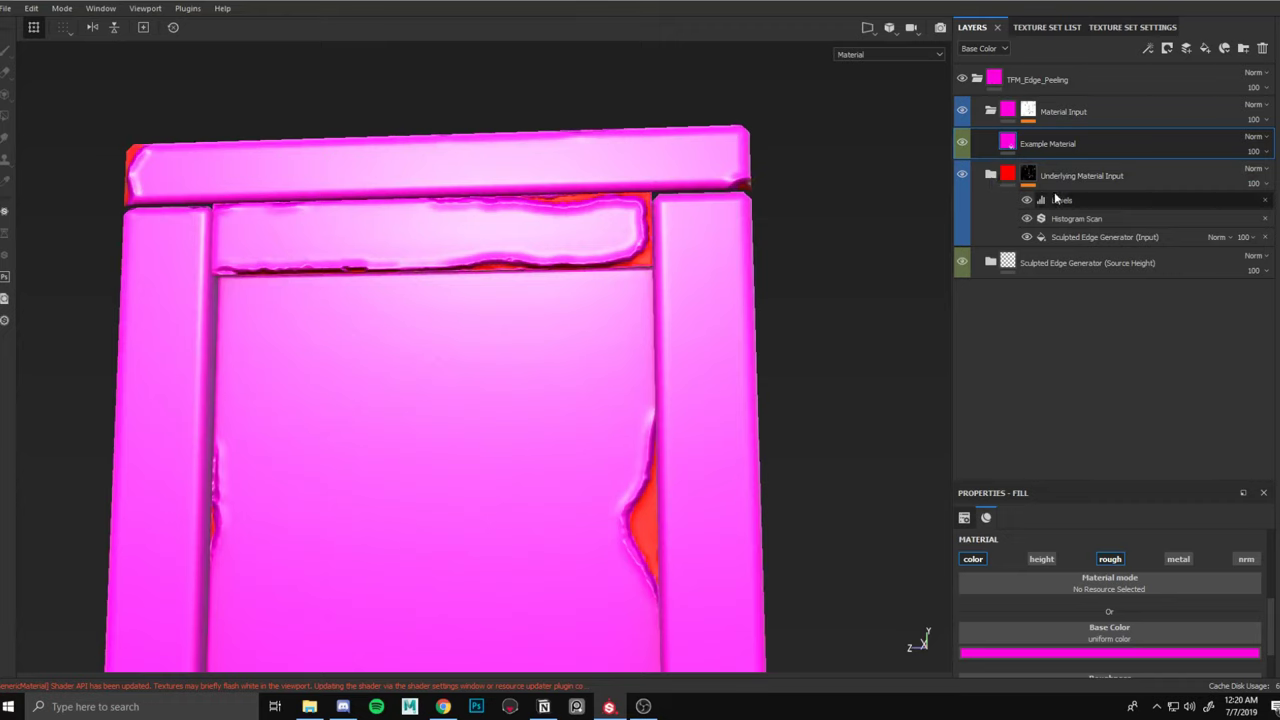
Expand the Source Height folder and set the Levels - Height effect's white output to 0.321, keeping its midtone input at 2.609.
click(989, 261)
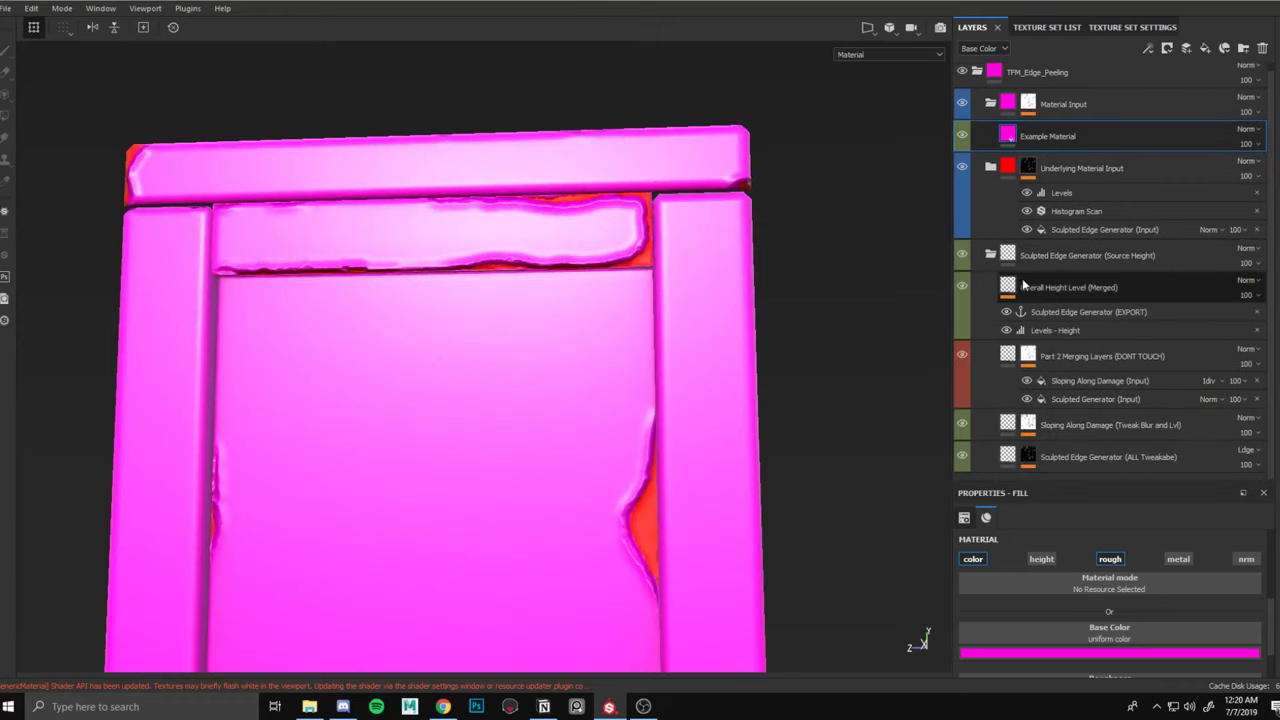
click(1062, 330)
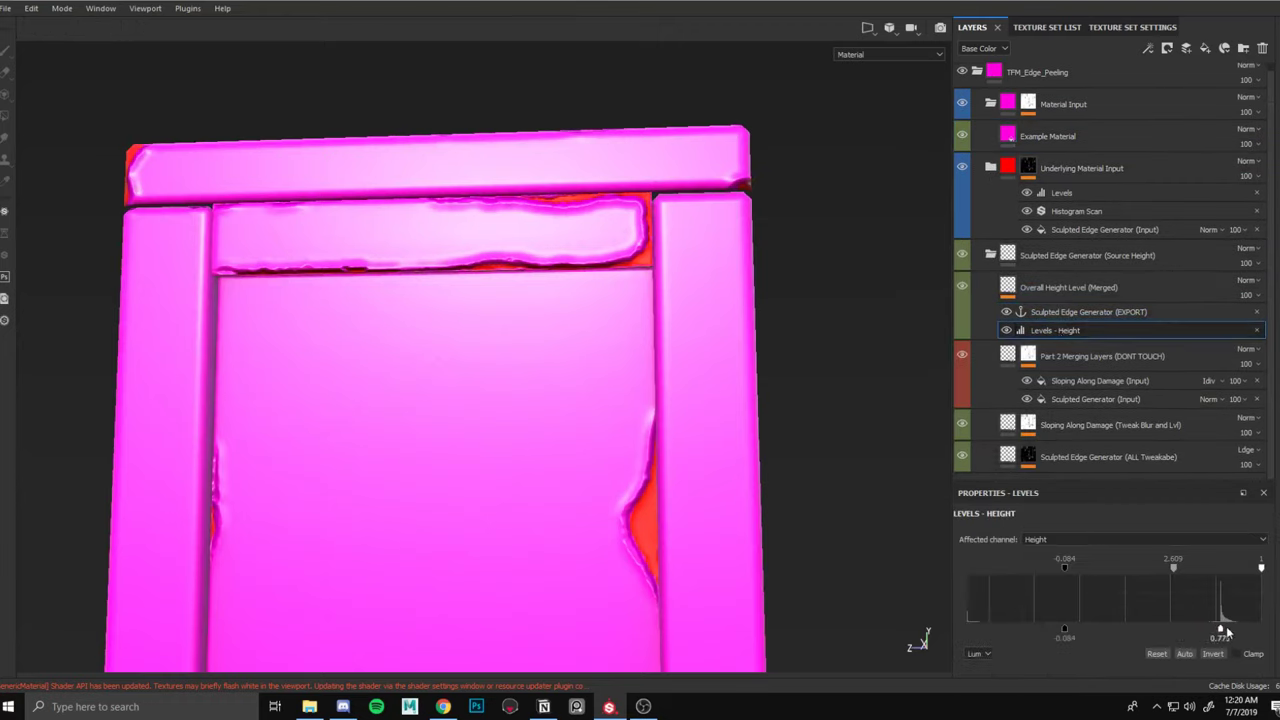
mouse_move(1225, 631)
mouse_down()
mouse_move(1276, 625)
mouse_move(1103, 626)
mouse_move(1151, 621)
mouse_up()
mouse_move(1165, 571)
mouse_down()
mouse_move(1026, 563)
mouse_move(1208, 572)
mouse_move(1137, 565)
mouse_move(1173, 566)
mouse_up()
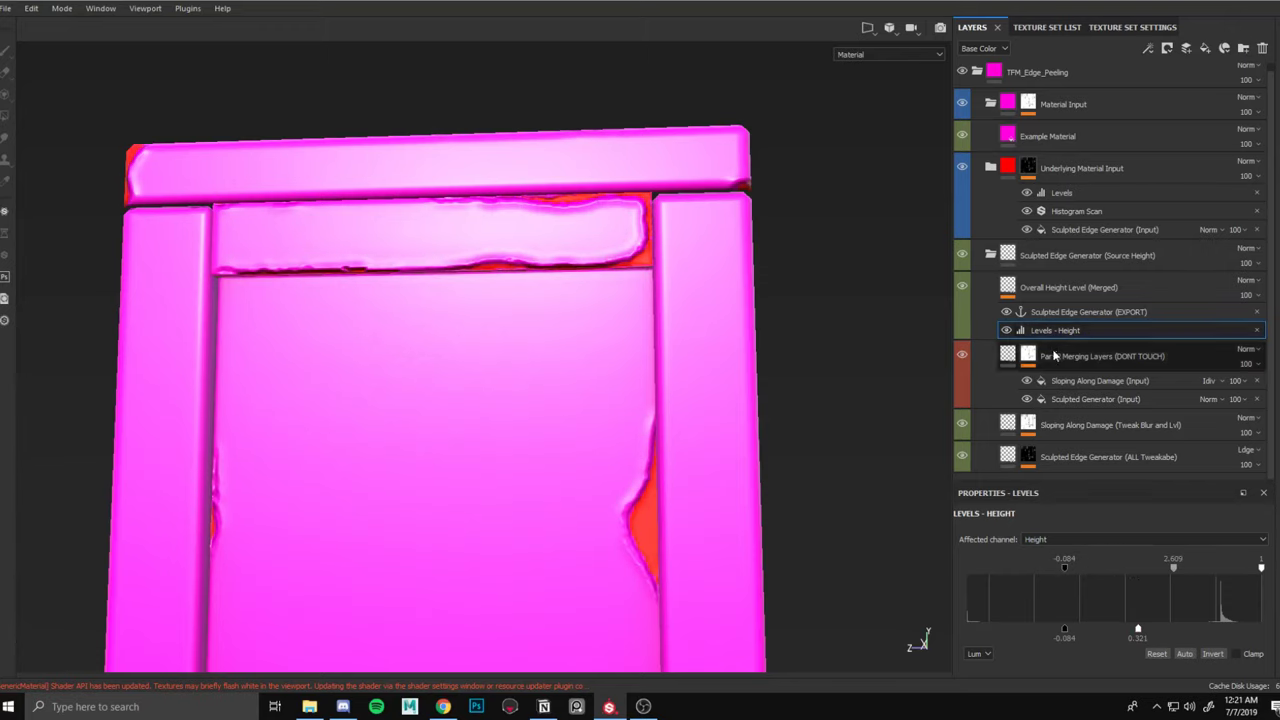
Set the Sloping Along Damage layer's height to -0.0544 and view the entire nightstand.
click(1092, 358)
click(1040, 432)
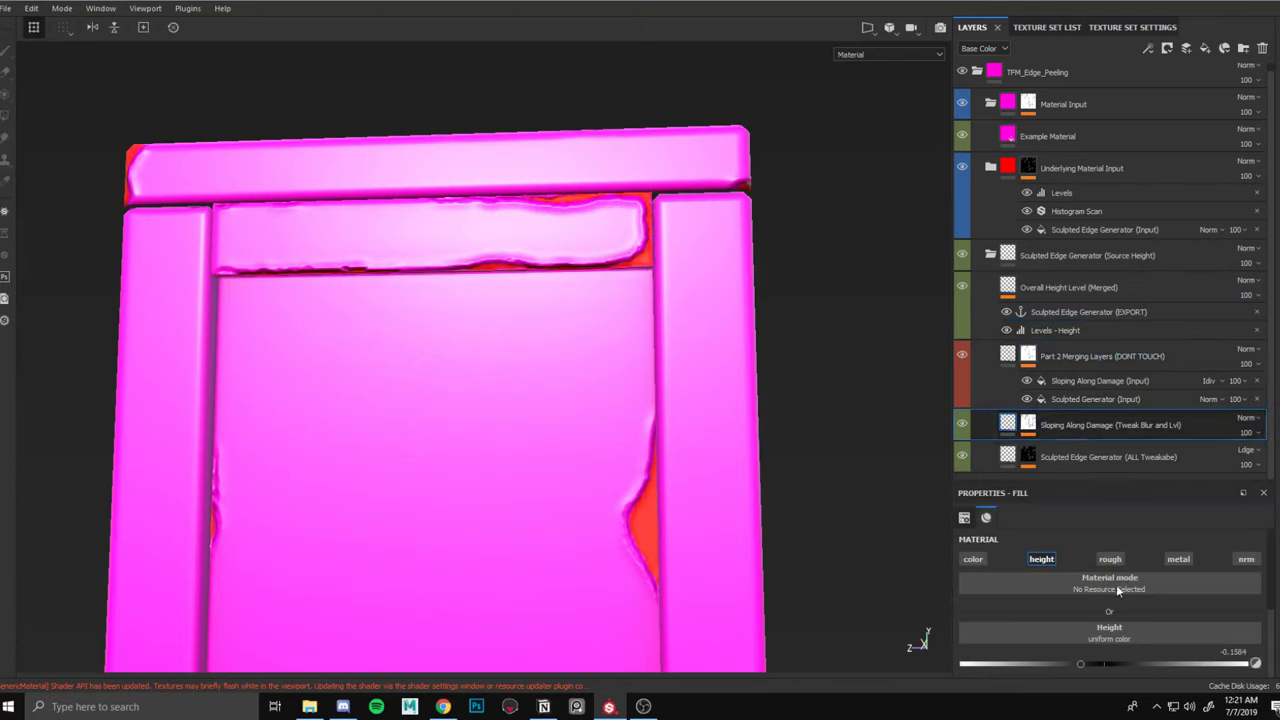
mouse_move(1092, 669)
mouse_down()
mouse_move(1111, 663)
mouse_move(1097, 667)
mouse_up()
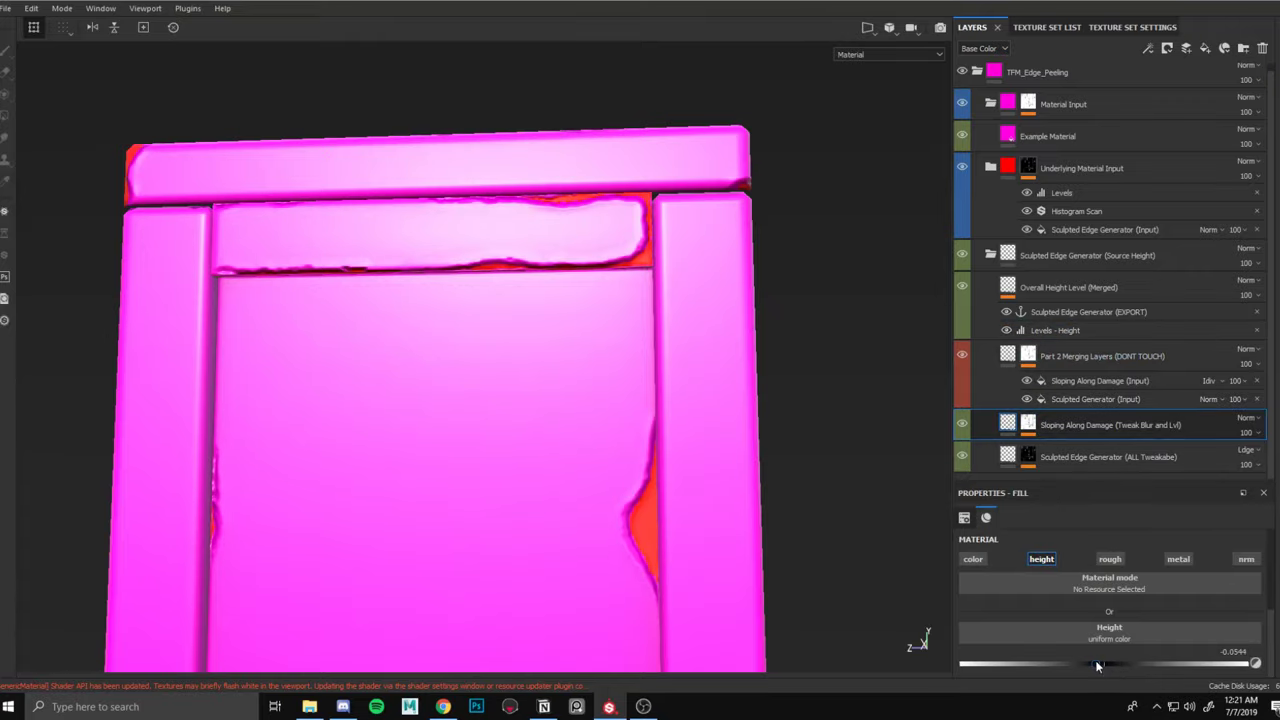
alt+drag(660, 420, 637, 203)
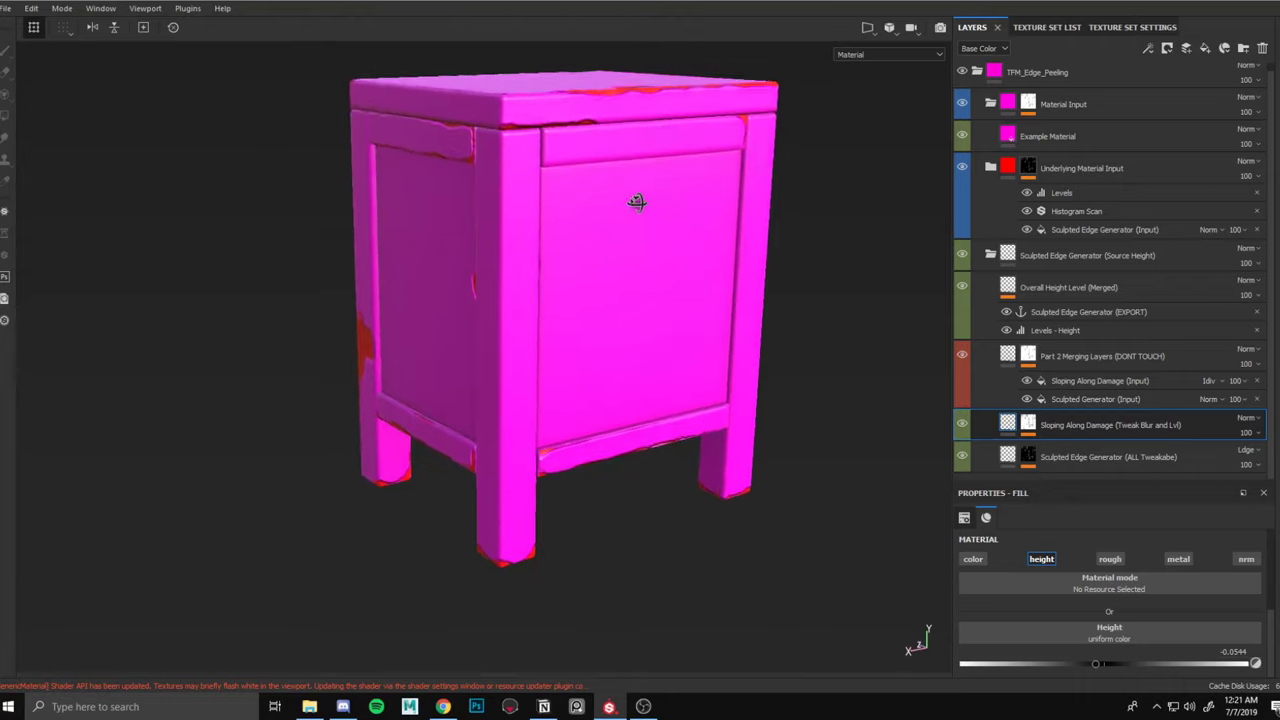
Recolor the Example Material inside Material Input to a muted blue-violet and view the nightstand from the corner.
click(1040, 136)
click(1137, 654)
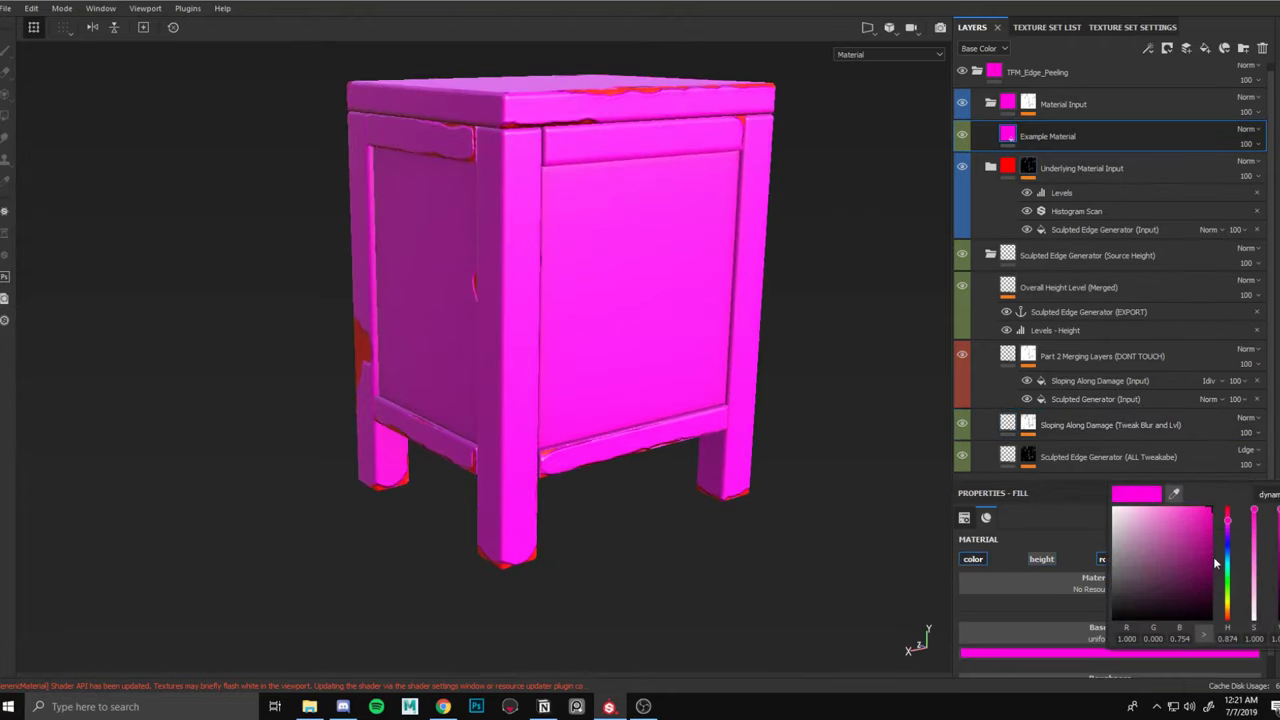
click(1231, 543)
drag(1180, 540, 1216, 458)
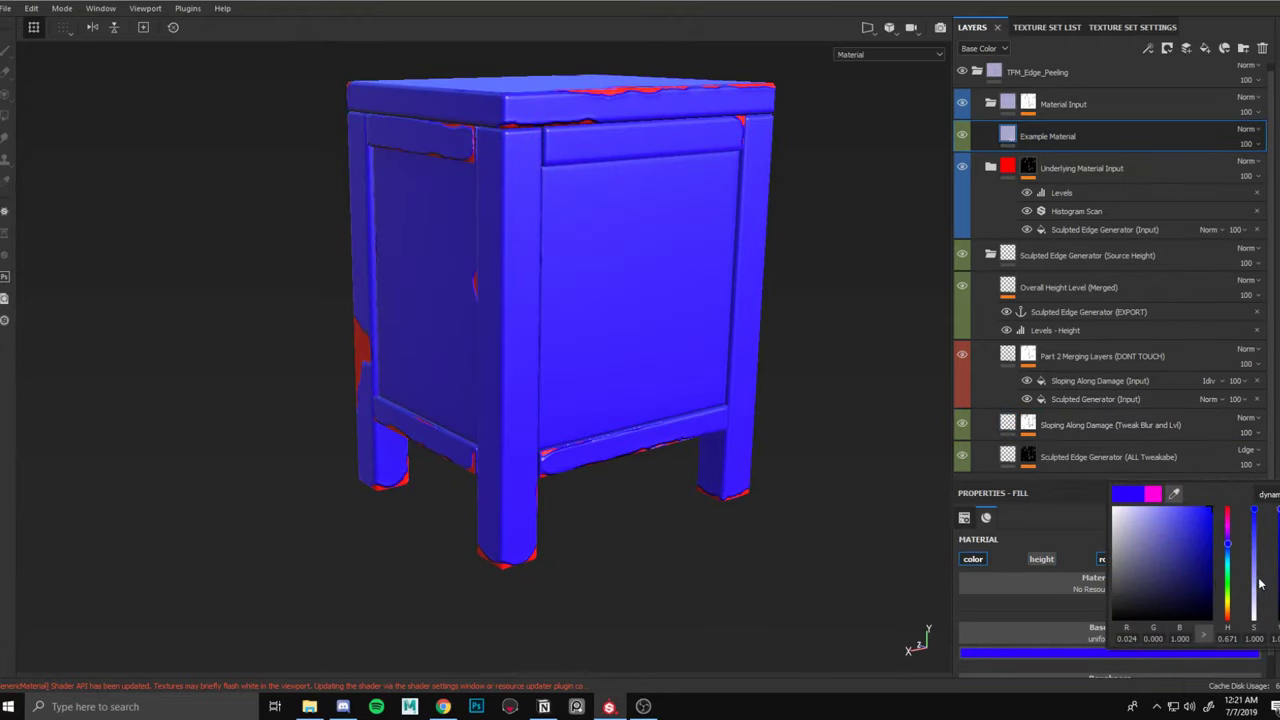
click(1256, 581)
drag(1277, 542, 1277, 564)
alt+drag(815, 278, 630, 205)
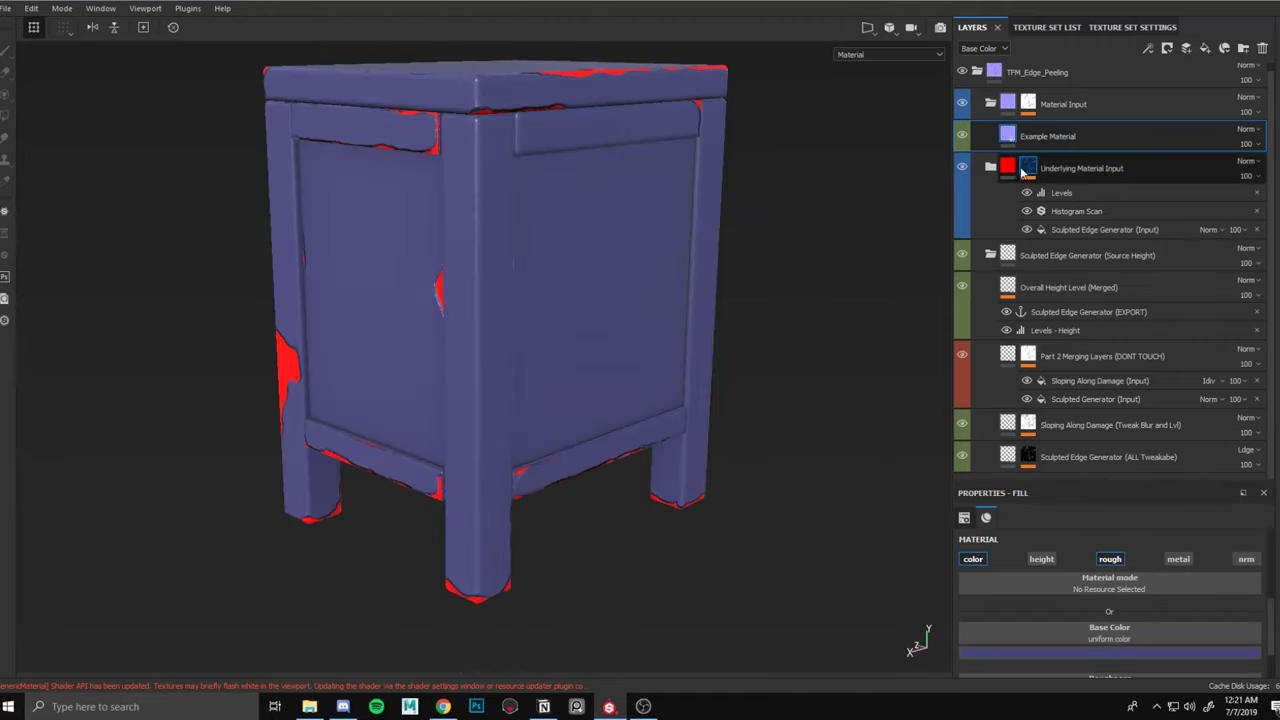
Set the wear level of the Metal Edge Wear generator in the Sculpted Edge Generator (ALL Tweakable) layer's mask to 0.95.
mouse_move(860, 195)
alt+mouse_down()
mouse_move(726, 220)
mouse_move(760, 300)
alt+mouse_up()
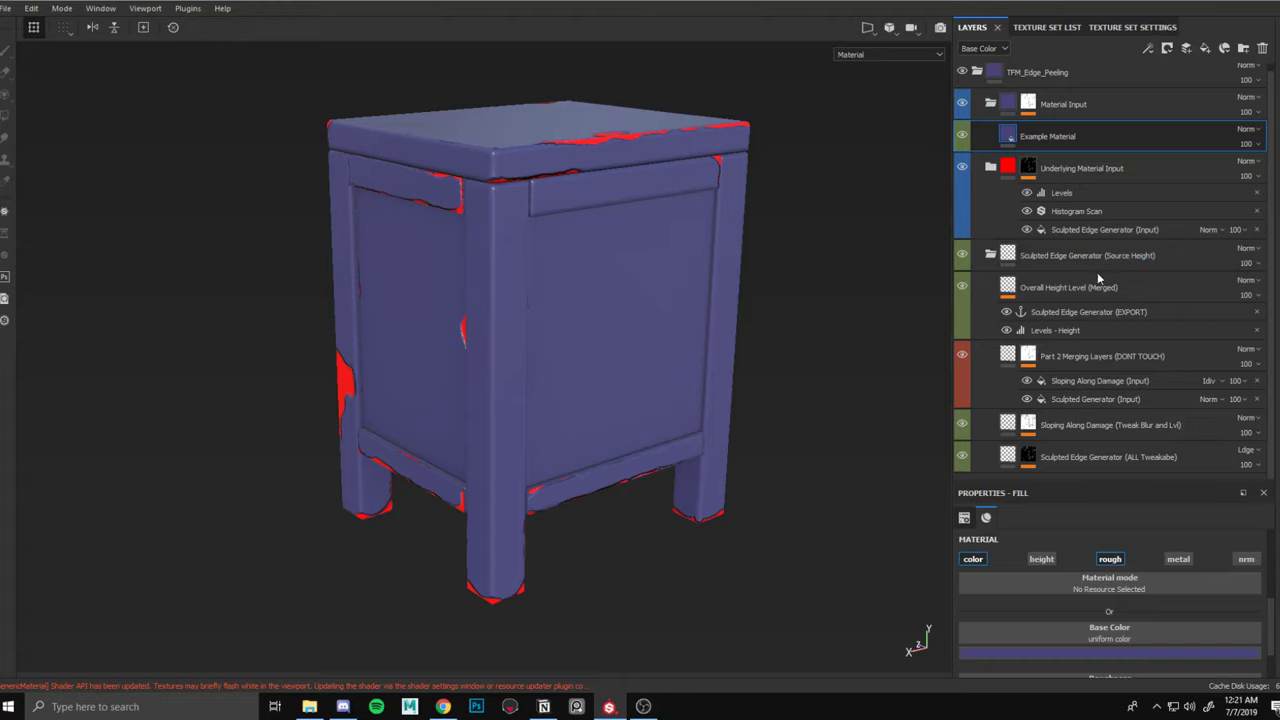
click(1030, 457)
mouse_move(731, 273)
alt+mouse_down()
mouse_move(706, 277)
mouse_move(755, 280)
alt+mouse_up()
scroll(1100, 330, down, 3)
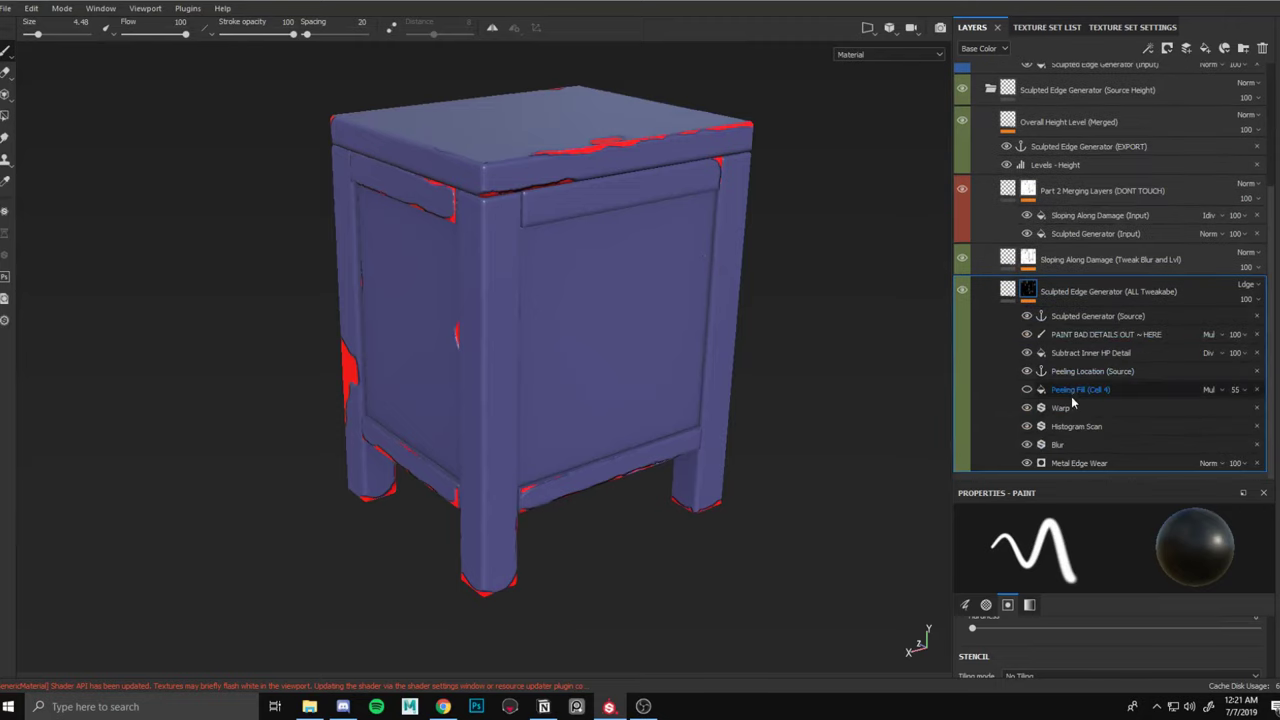
click(1090, 461)
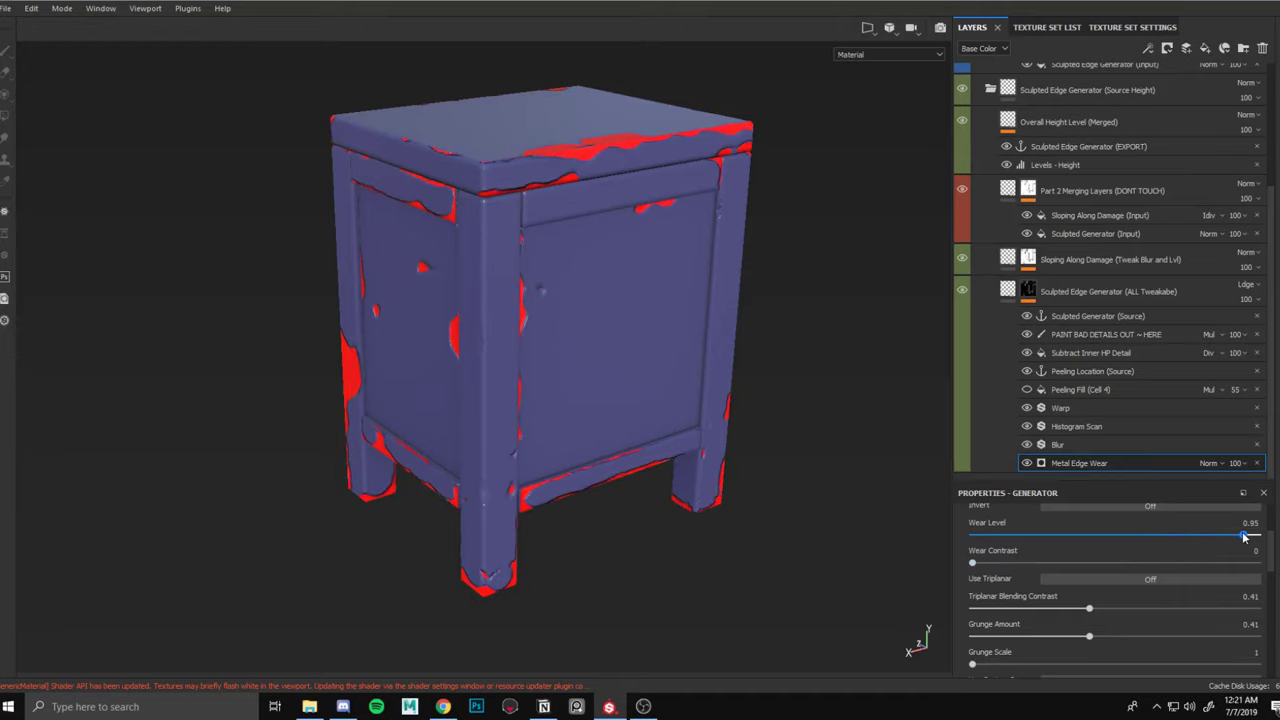
drag(1248, 537, 1244, 537)
alt+drag(733, 441, 637, 328)
Recolor the Example Material inside Underlying Material Input to a light grey and inspect the peeled edges up close.
scroll(1106, 253, up, 3)
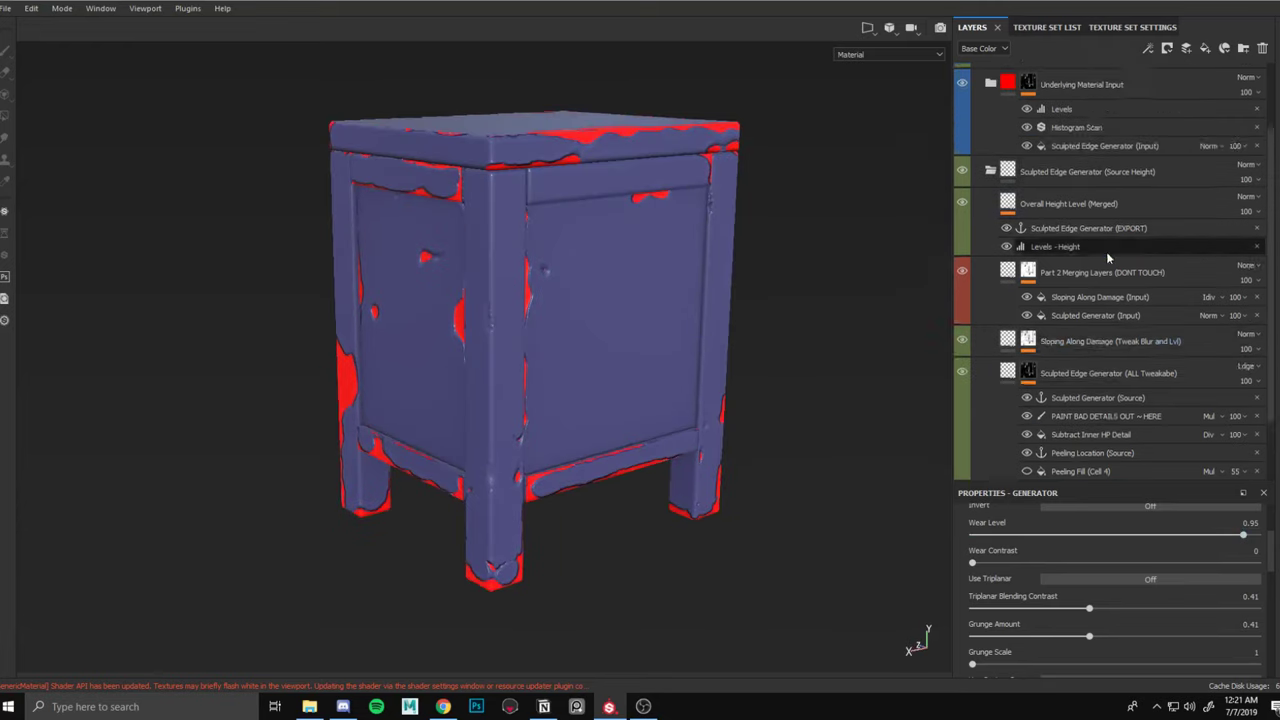
click(991, 175)
click(1009, 263)
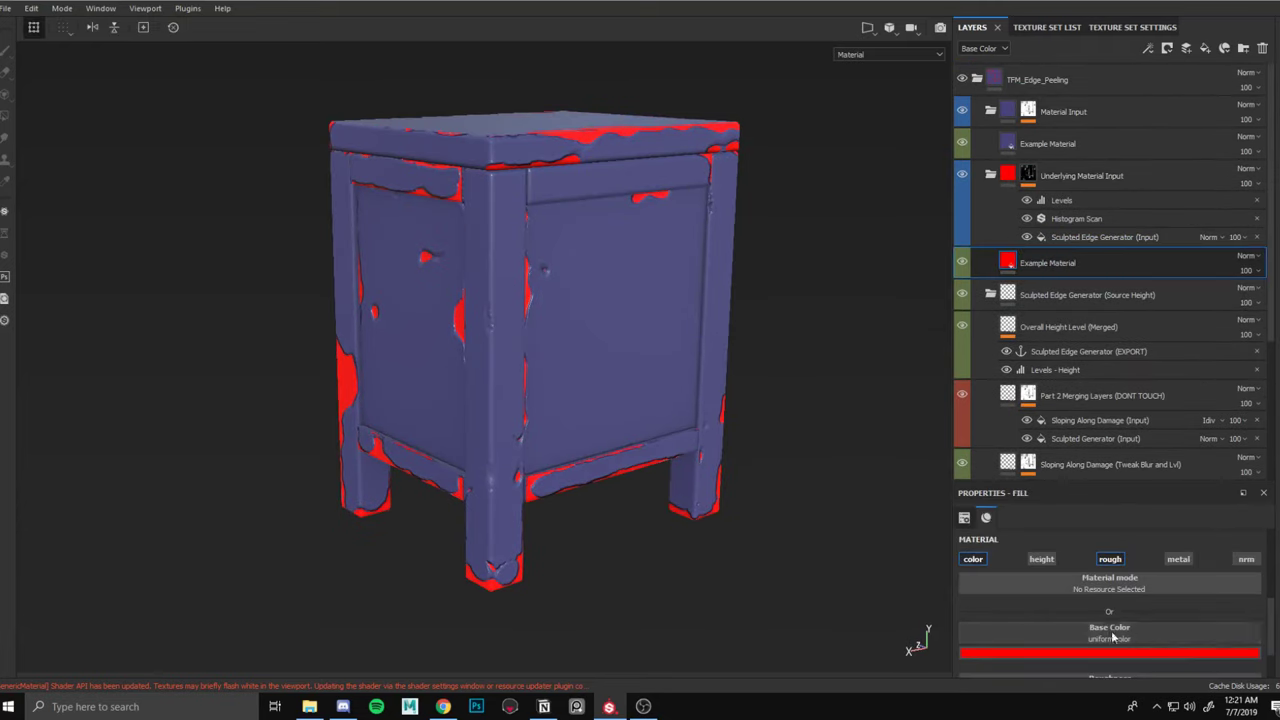
click(1117, 655)
drag(1130, 548, 1072, 522)
scroll(680, 230, up, 3)
alt+drag(680, 222, 487, 117)
alt+middle_drag(487, 117, 626, 182)
scroll(626, 182, up, 3)
shift+right_drag(604, 222, 705, 285)
alt+drag(705, 285, 770, 245)
click(991, 177)
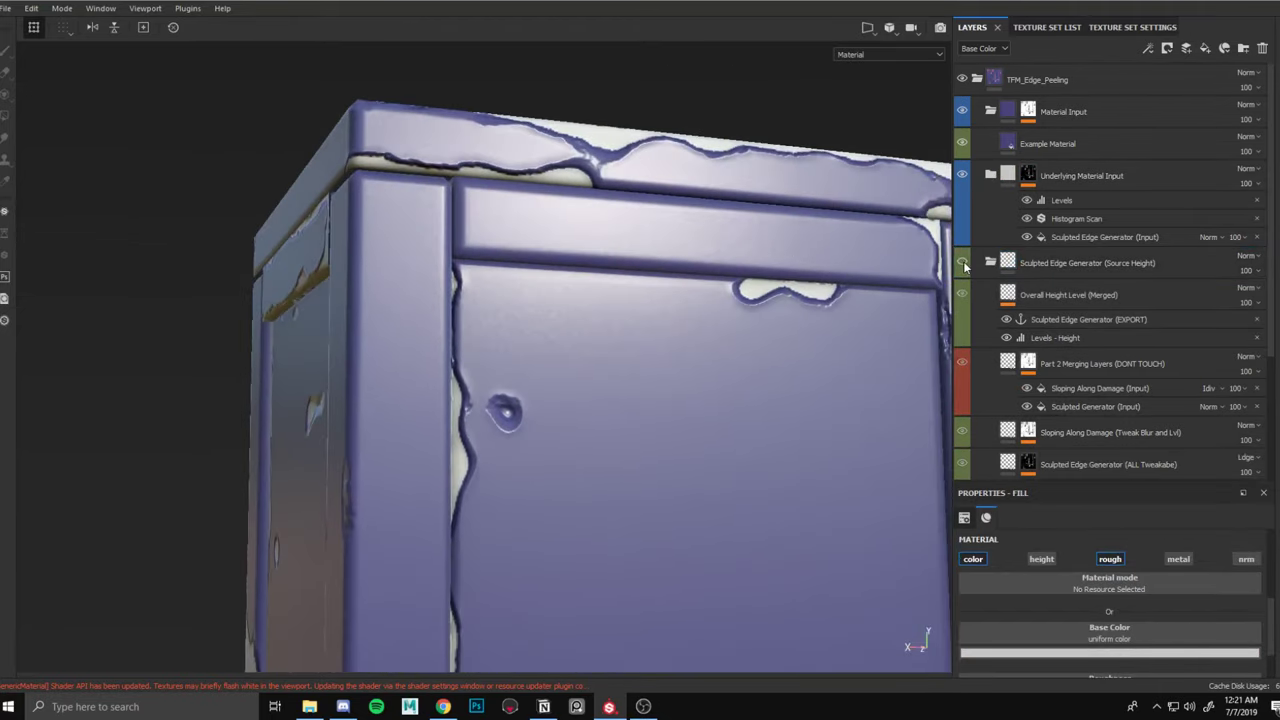
Compare the nightstand with the Source Height folder hidden and shown, and try other black levels on the Levels - Height effect.
click(964, 264)
click(964, 264)
click(1060, 338)
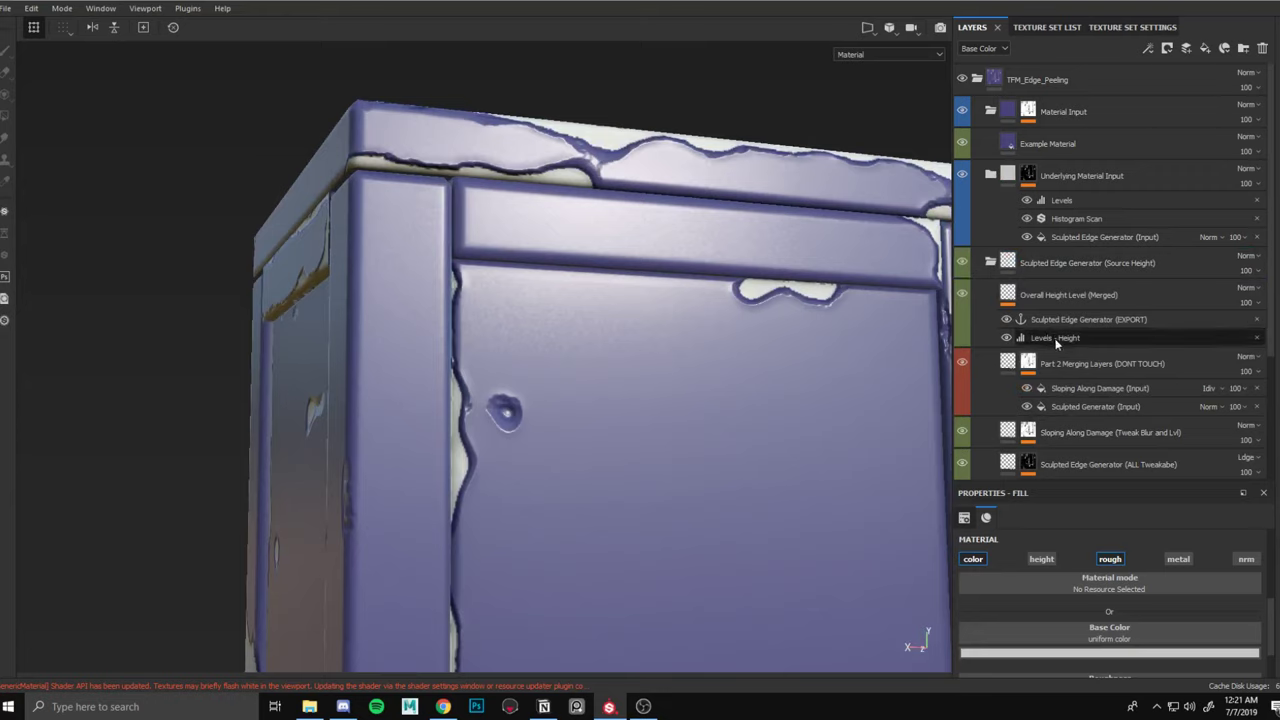
mouse_move(1037, 633)
mouse_down()
mouse_move(1111, 620)
mouse_move(1020, 629)
mouse_move(1075, 628)
mouse_move(1036, 629)
mouse_up()
alt+drag(848, 385, 885, 459)
key(ctrl+z)
drag(1064, 629, 1108, 629)
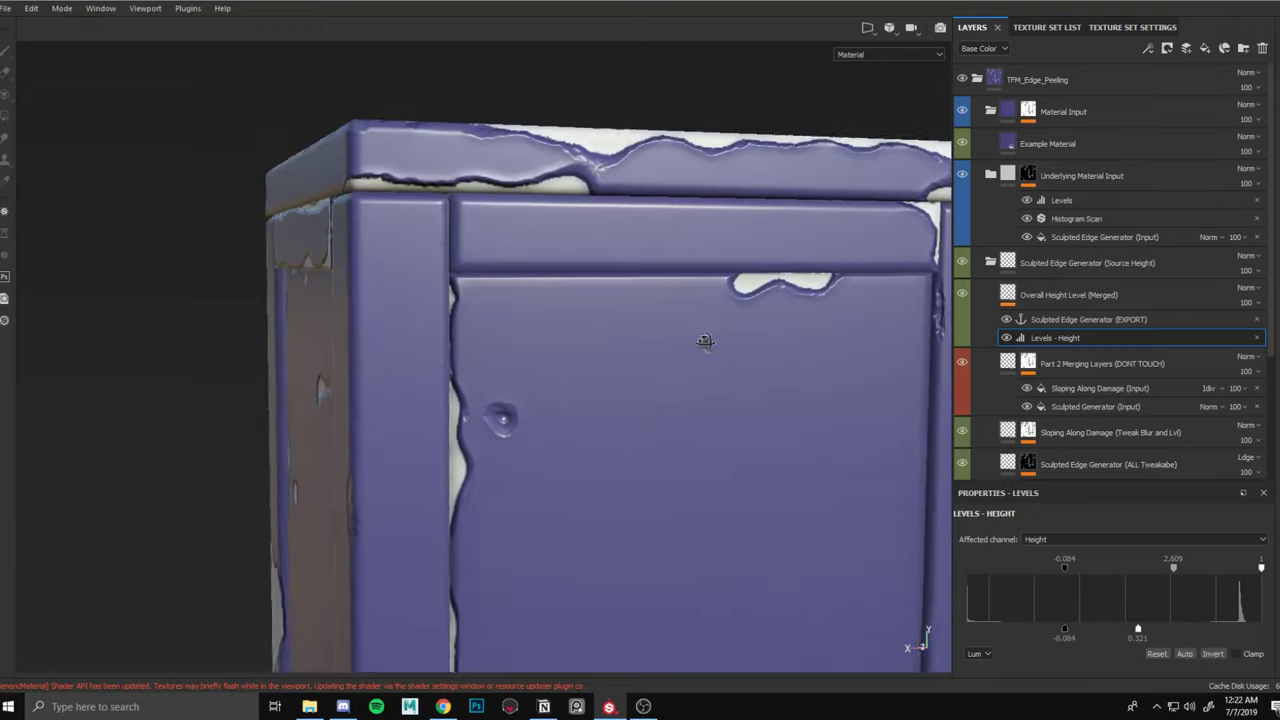
mouse_move(1062, 567)
mouse_down()
mouse_move(966, 566)
mouse_move(1064, 567)
mouse_up()
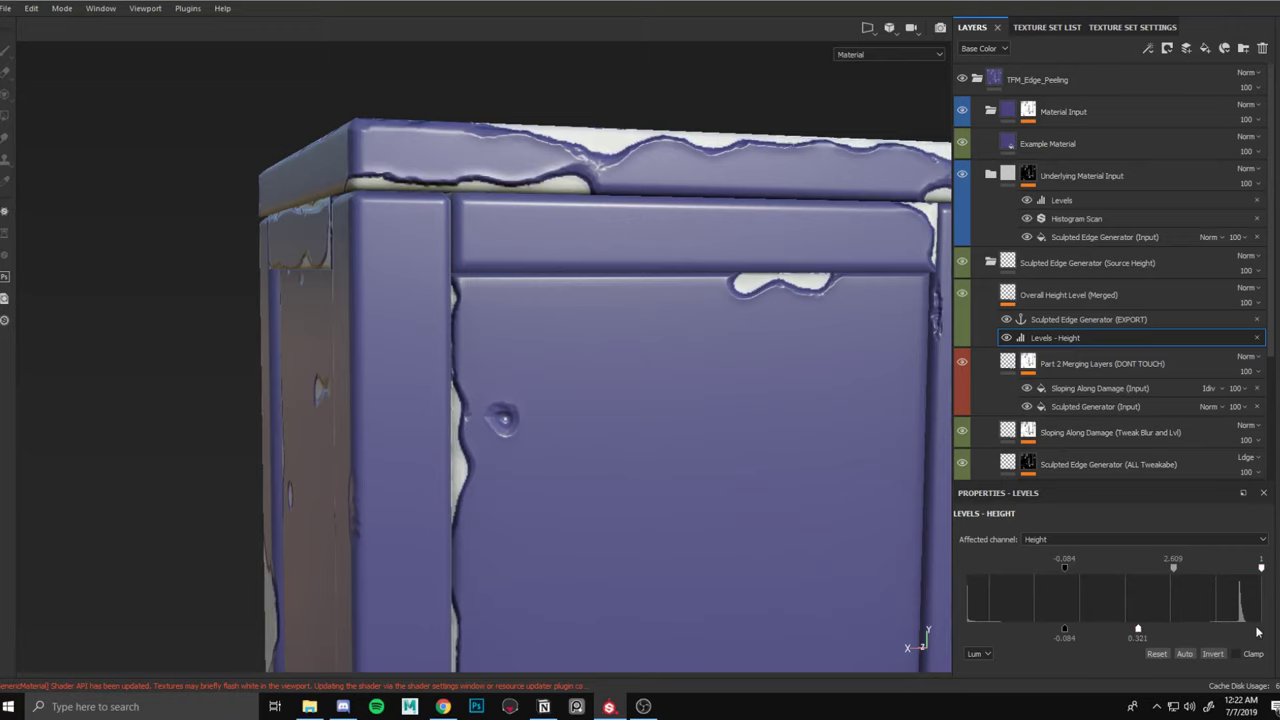
Set the Levels - Height effect's white output to 1 and its midtone input to 0.646.
drag(1138, 630, 1261, 630)
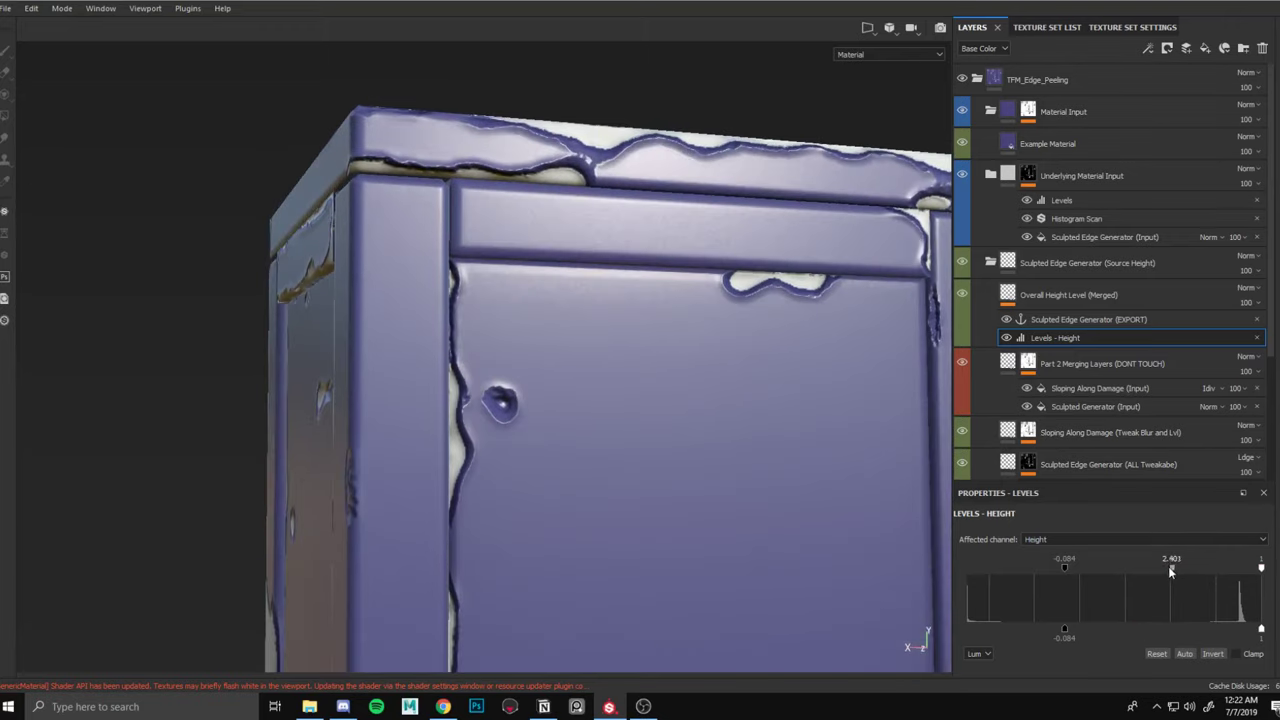
drag(1170, 570, 1126, 567)
alt+drag(760, 345, 634, 283)
scroll(706, 309, down, 4)
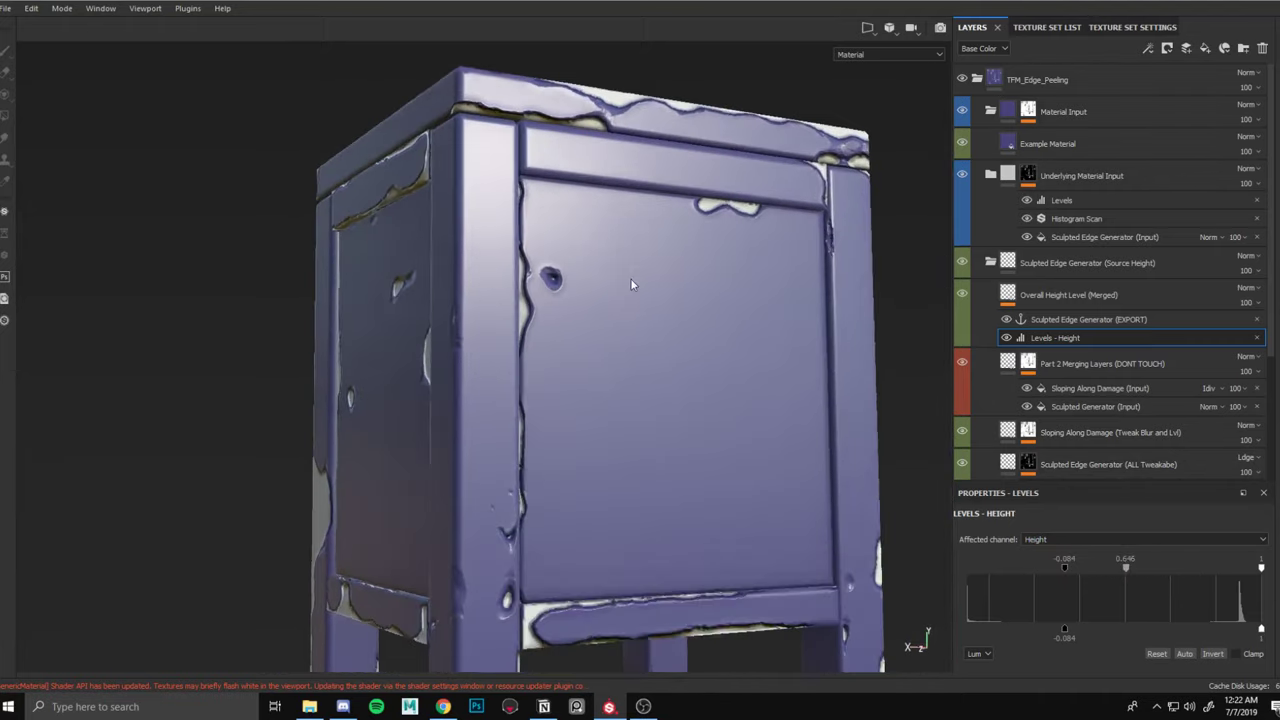
scroll(634, 283, up, 2)
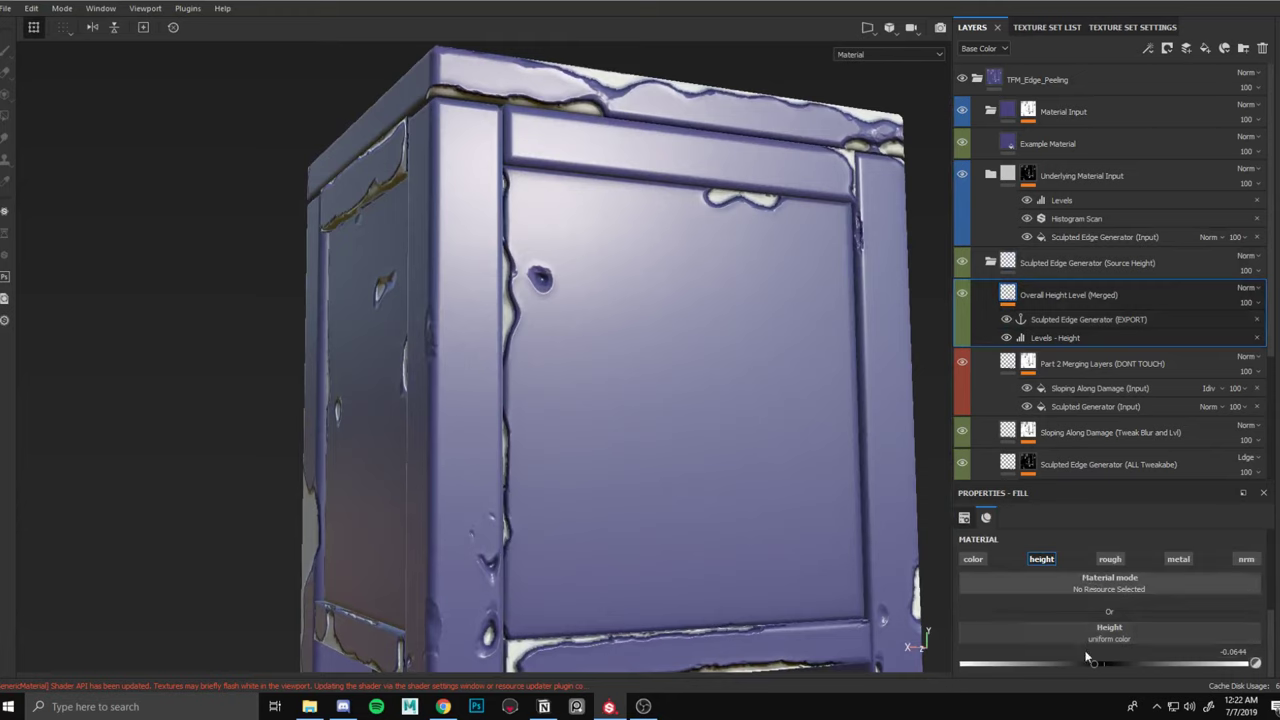
Try extreme height values on the Overall Height Level (Merged) layer and undo them.
drag(1168, 663, 830, 660)
drag(967, 654, 1251, 645)
key(ctrl+z)
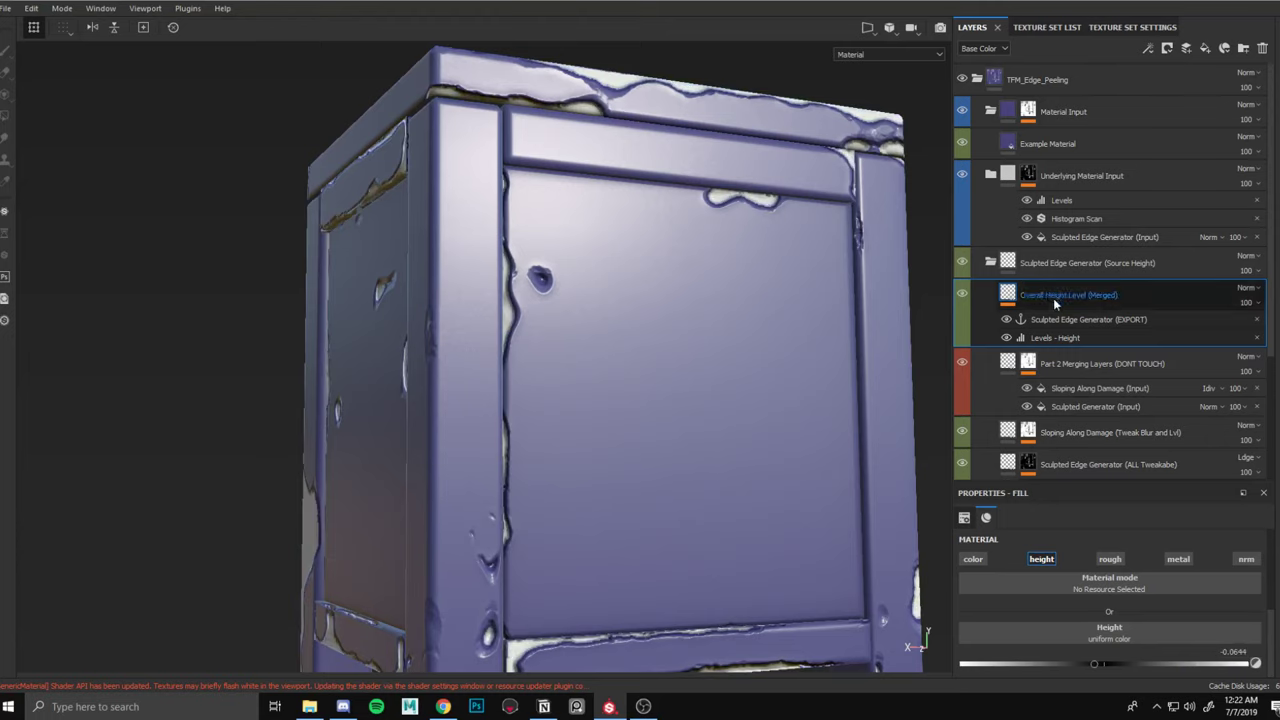
Set the Sloping Along Damage layer's height to -0.13.
scroll(1053, 298, down, 1)
click(1100, 378)
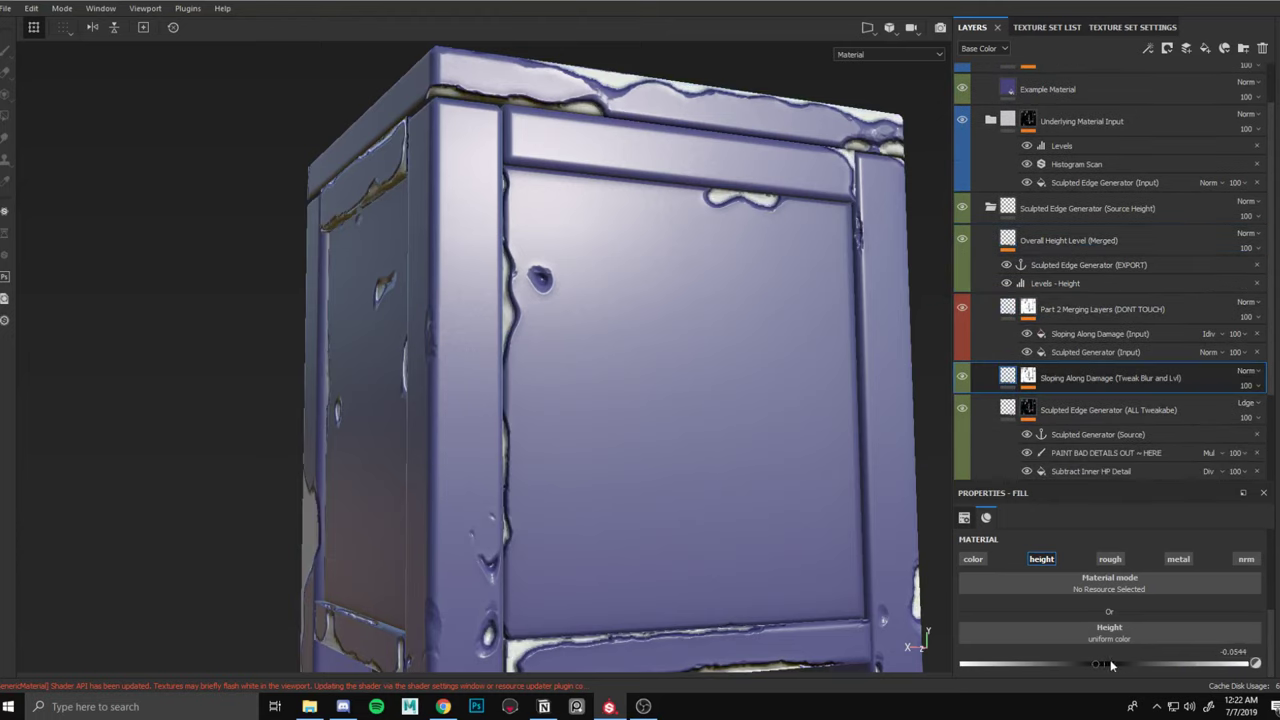
mouse_move(1110, 663)
mouse_down()
mouse_move(1024, 655)
mouse_move(1133, 652)
mouse_move(1087, 657)
mouse_up()
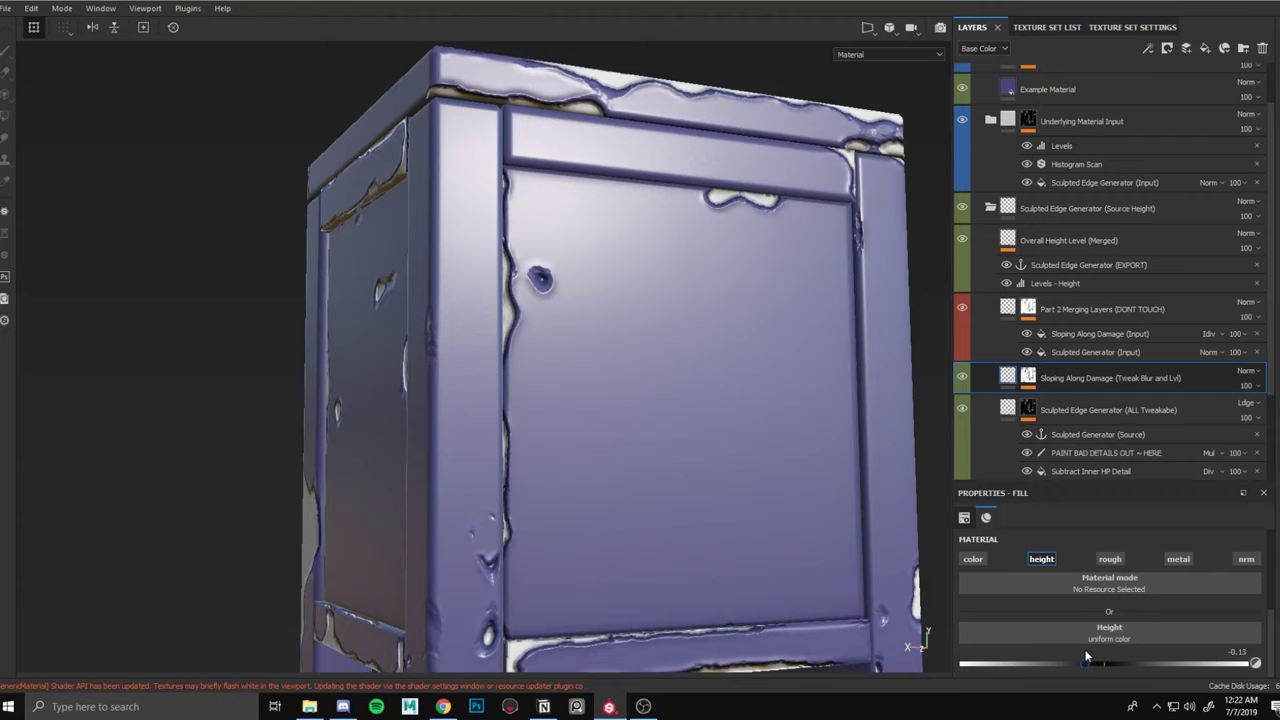
Try a different height on the Sculpted Edge Generator (ALL Tweakable) layer and undo it.
click(1100, 410)
scroll(1100, 415, up, 1)
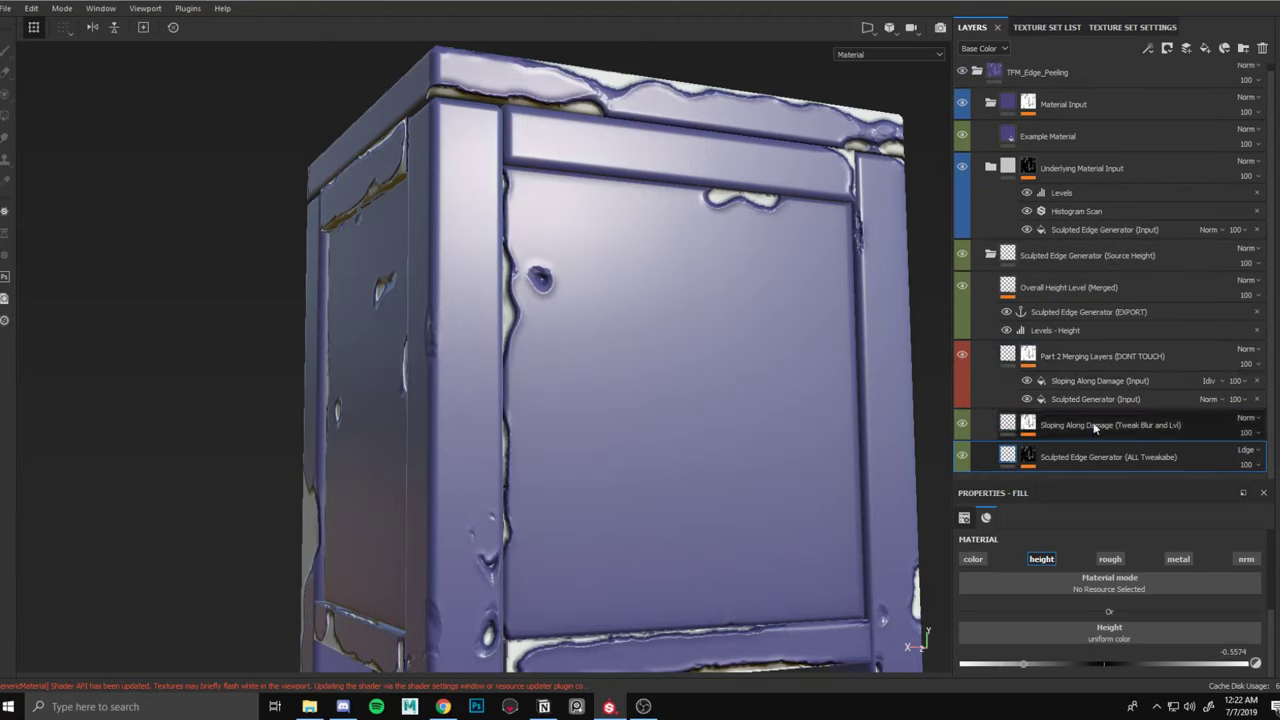
drag(1096, 668, 1117, 651)
key(ctrl+z)
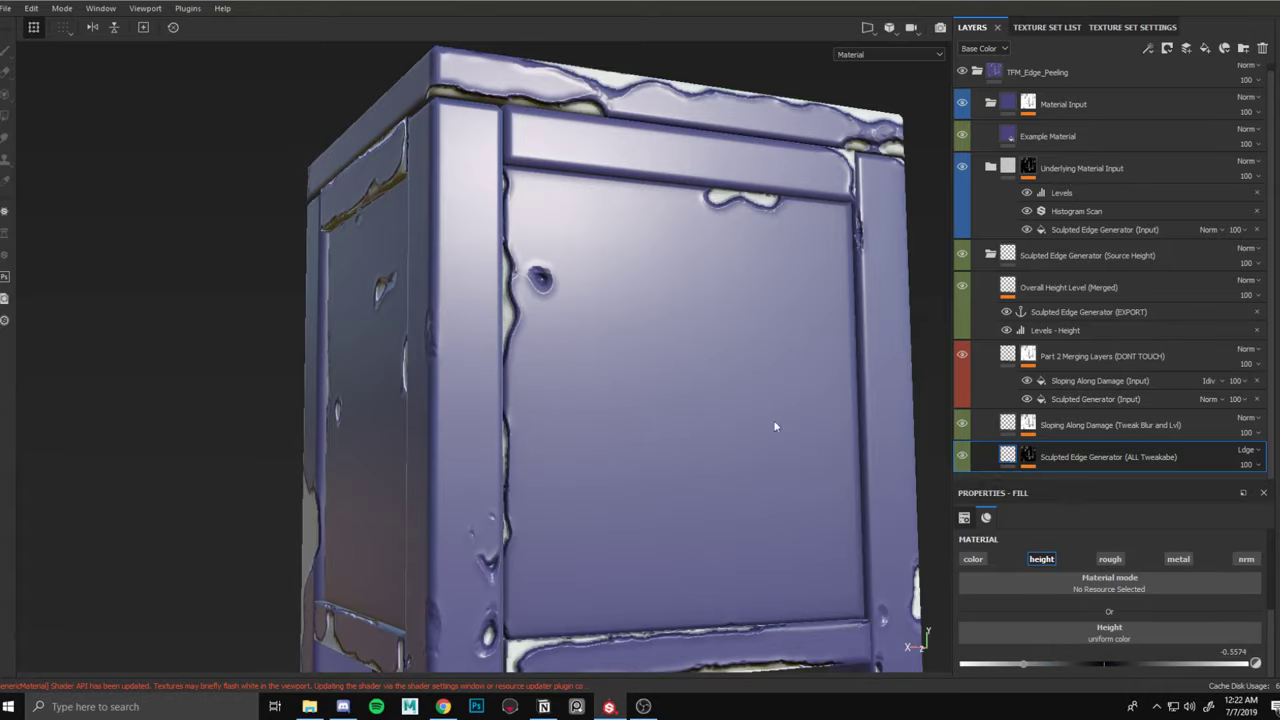
Examine the peeled edges and dents on the tabletop, front panel and side of the nightstand from several angles.
alt+drag(775, 425, 585, 385)
alt+middle_drag(660, 122, 682, 288)
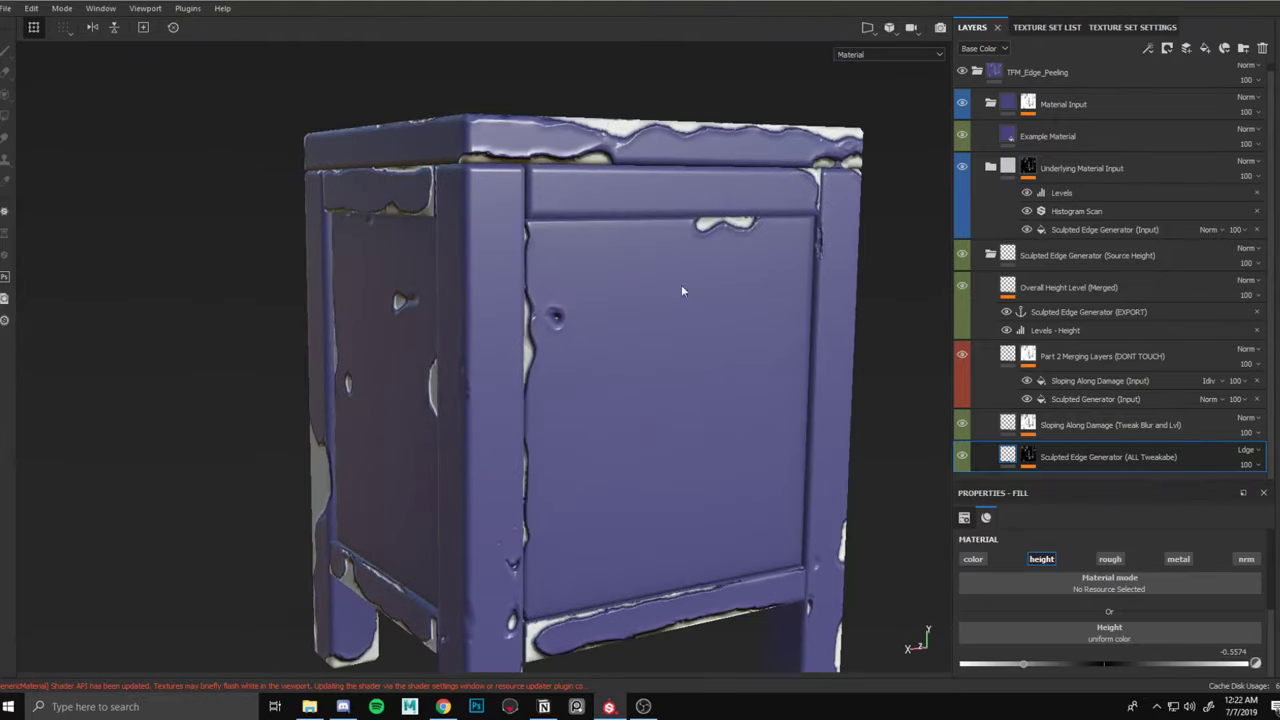
alt+right_drag(682, 288, 700, 230)
mouse_move(700, 230)
alt+mouse_down()
mouse_move(700, 266)
mouse_move(704, 210)
alt+mouse_up()
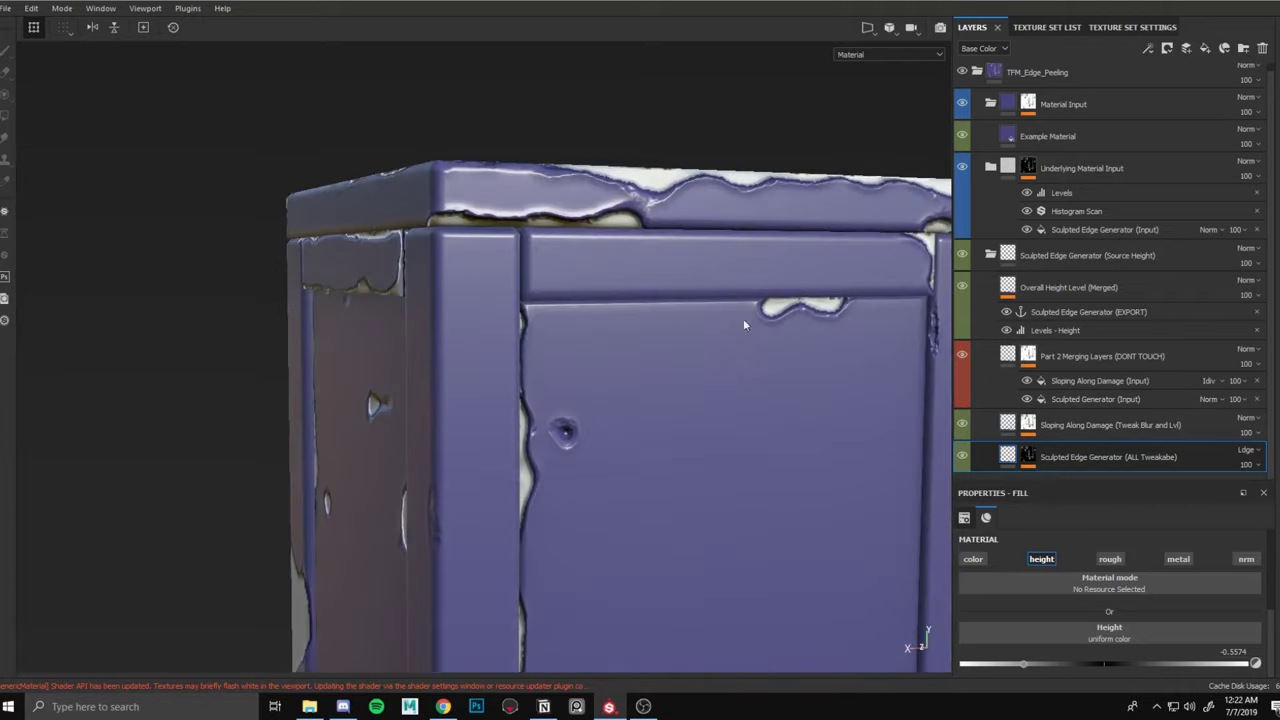
alt+drag(743, 324, 469, 213)
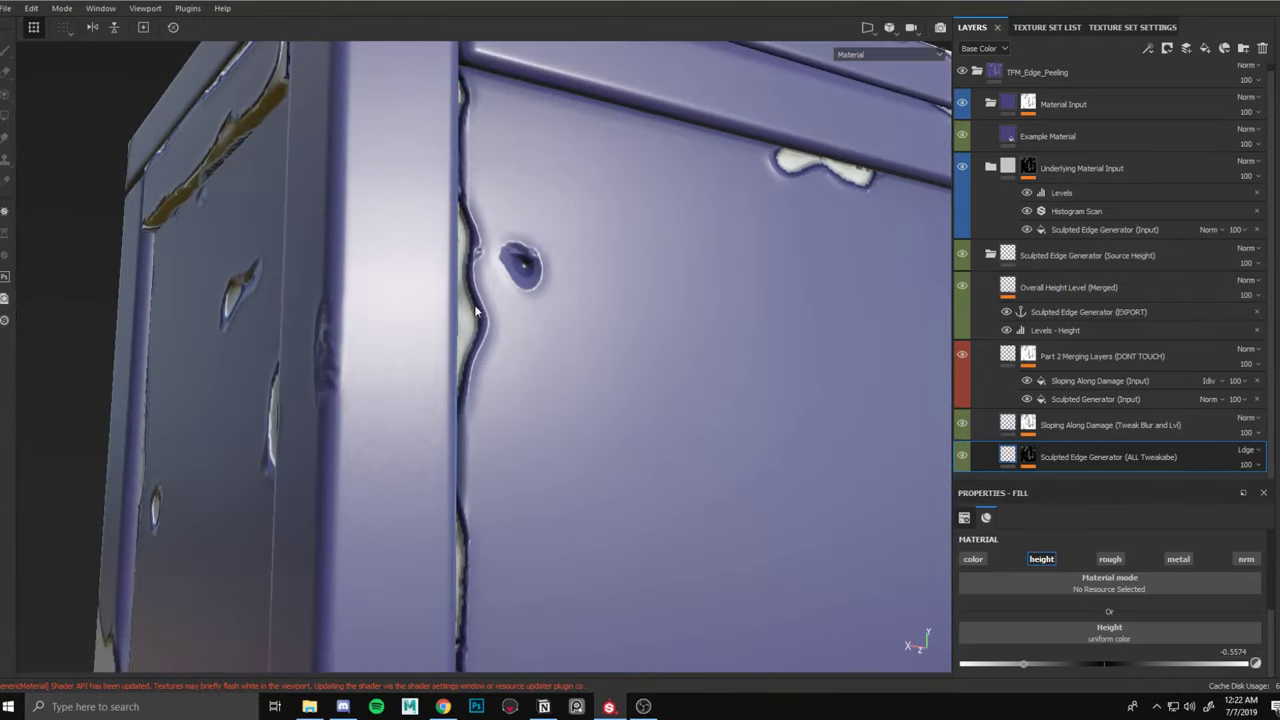
alt+right_drag(511, 337, 786, 295)
alt+middle_drag(940, 283, 888, 266)
Try other positions for the Histogram Scan filter on the Underlying Material Input mask and undo the change.
click(1075, 213)
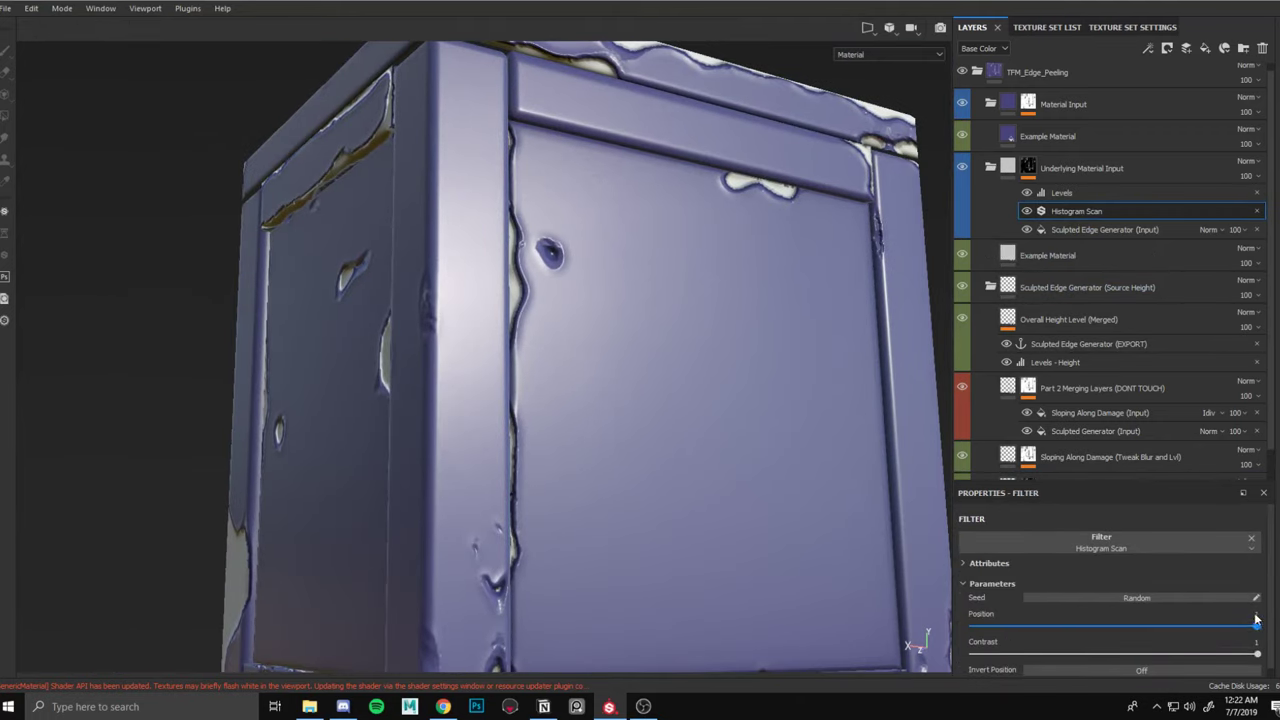
drag(1196, 631, 1097, 628)
key(ctrl+z)
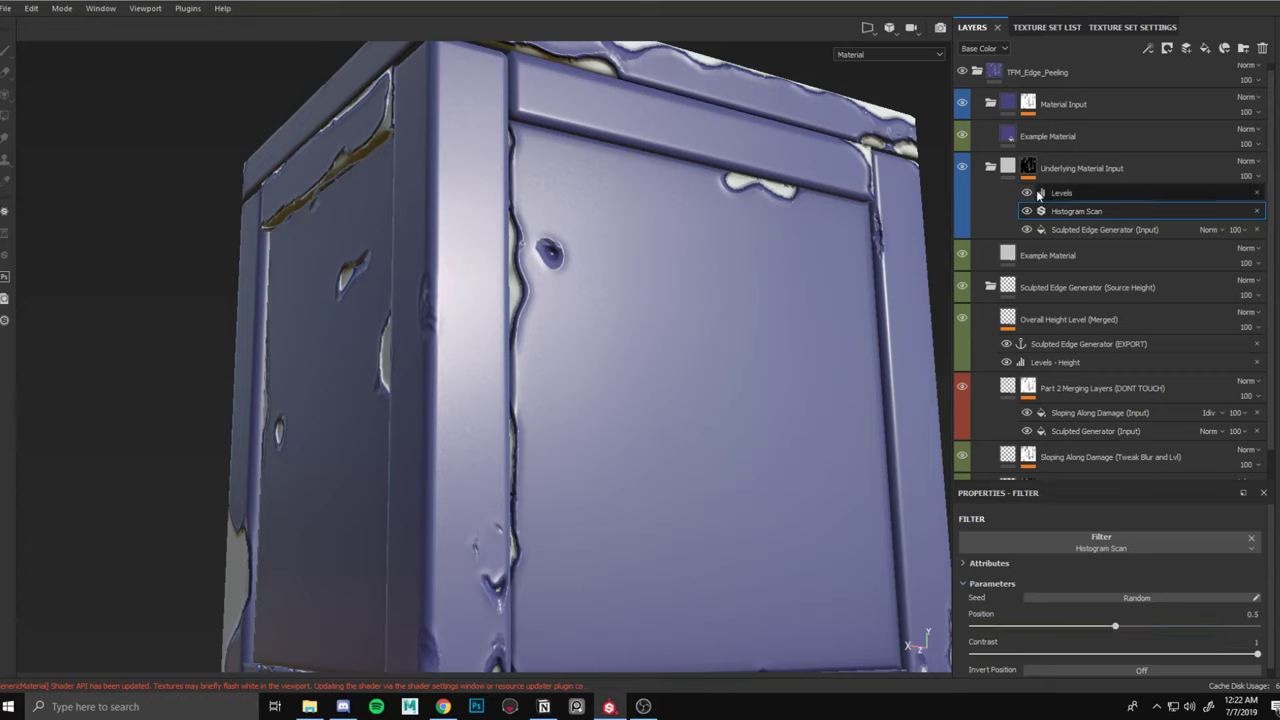
Set the Levels - Height effect's midtone input to 16 and try higher black input values.
scroll(1020, 324, down, 1)
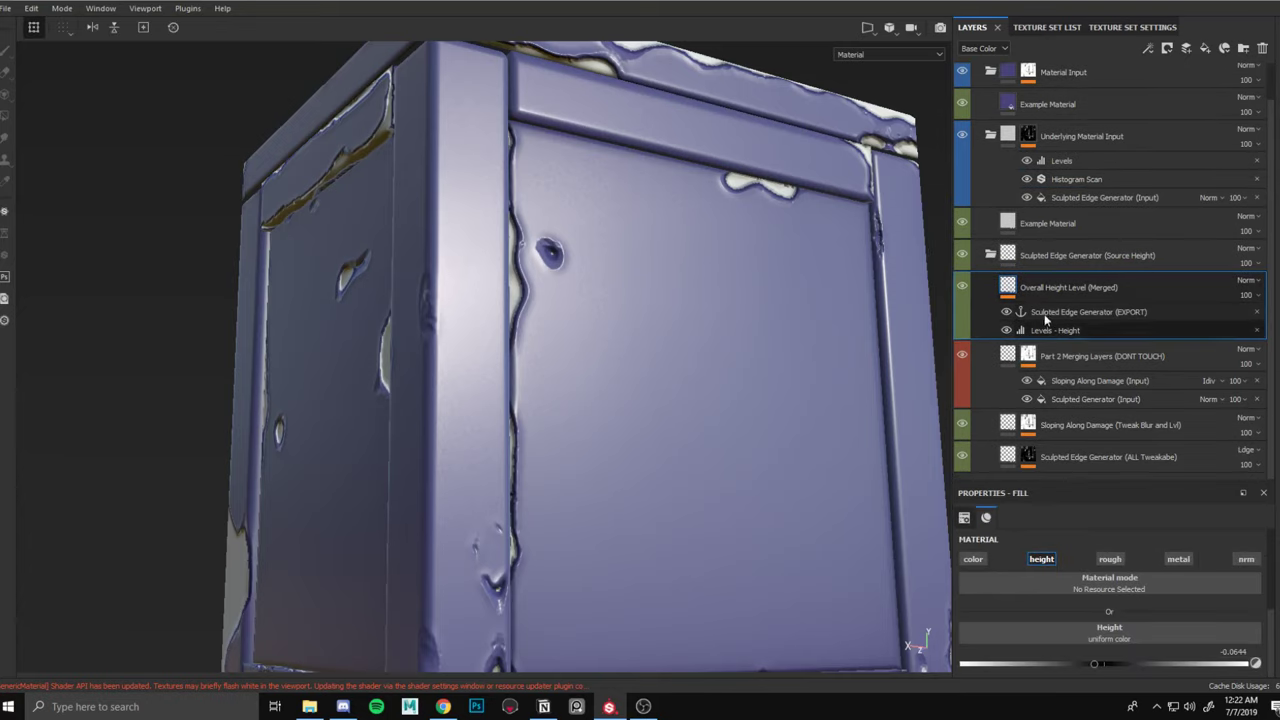
click(1050, 328)
drag(1127, 576, 1261, 566)
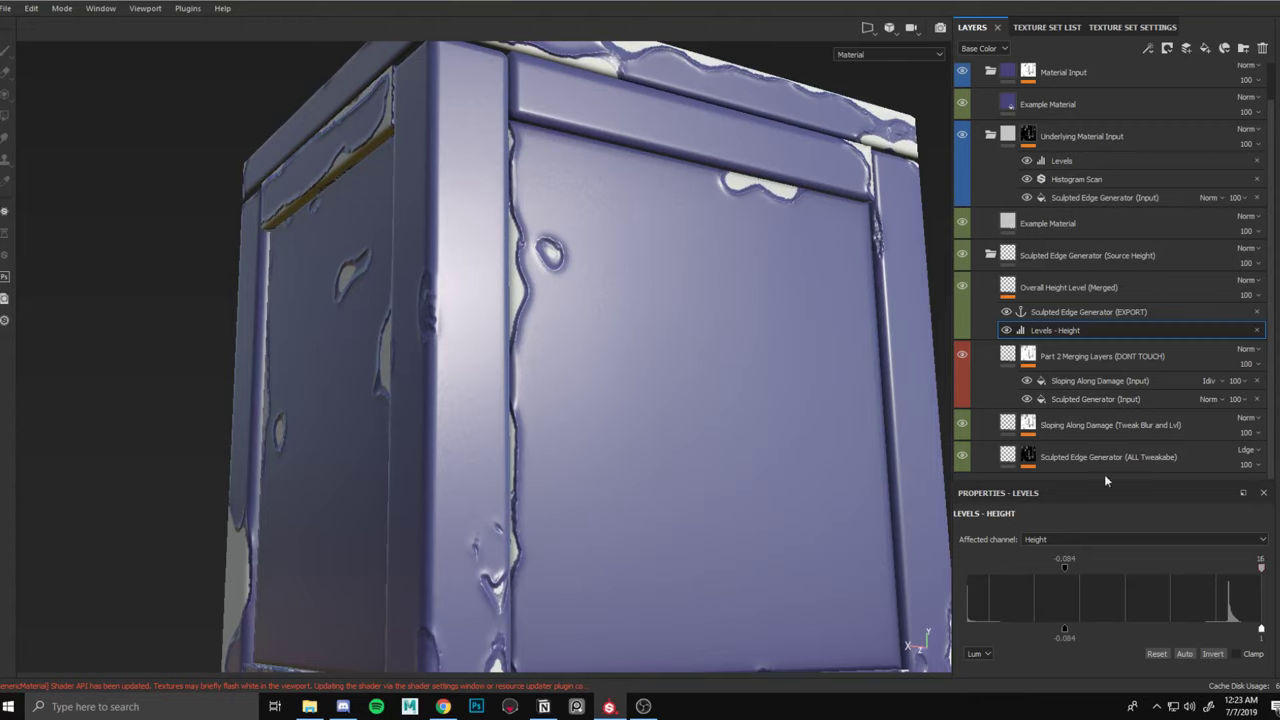
scroll(650, 290, down, 4)
alt+drag(650, 290, 723, 314)
scroll(723, 314, up, 3)
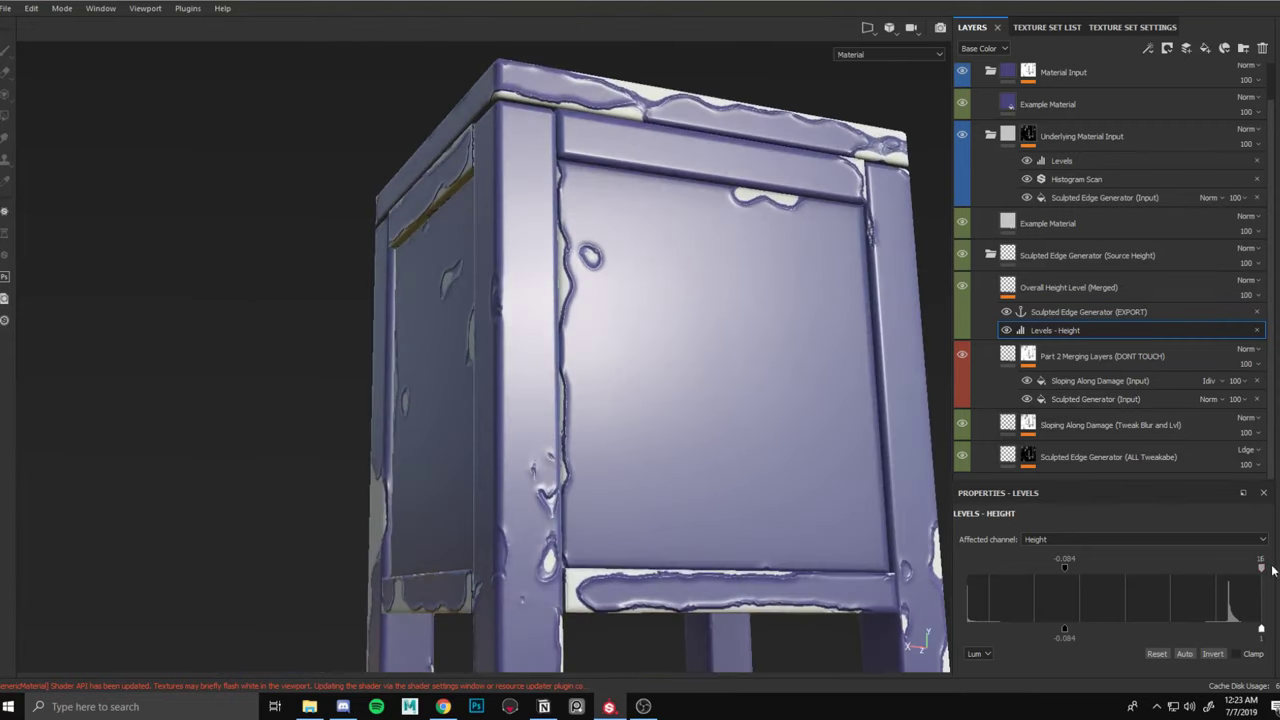
drag(1245, 576, 1261, 567)
drag(1066, 568, 1151, 566)
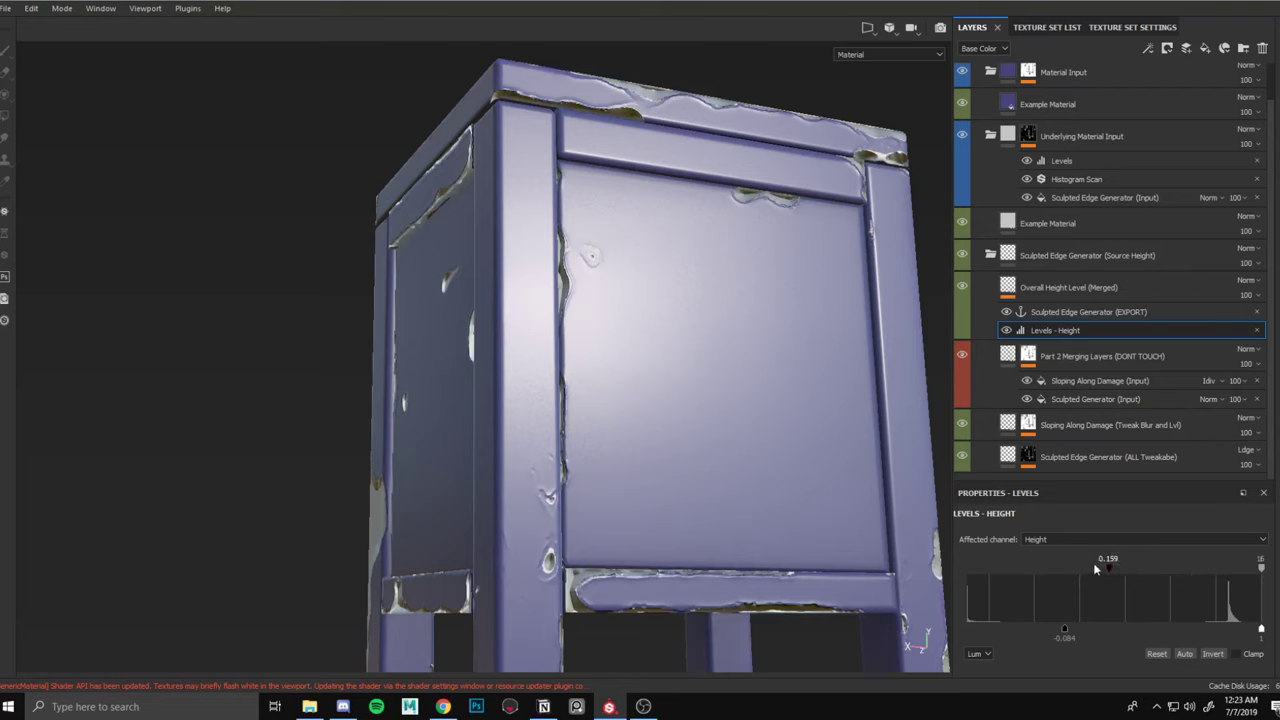
Set the Overall Height Level (Merged) layer's height to -0.1158 and view the nightstand.
click(1048, 292)
drag(1108, 662, 1079, 648)
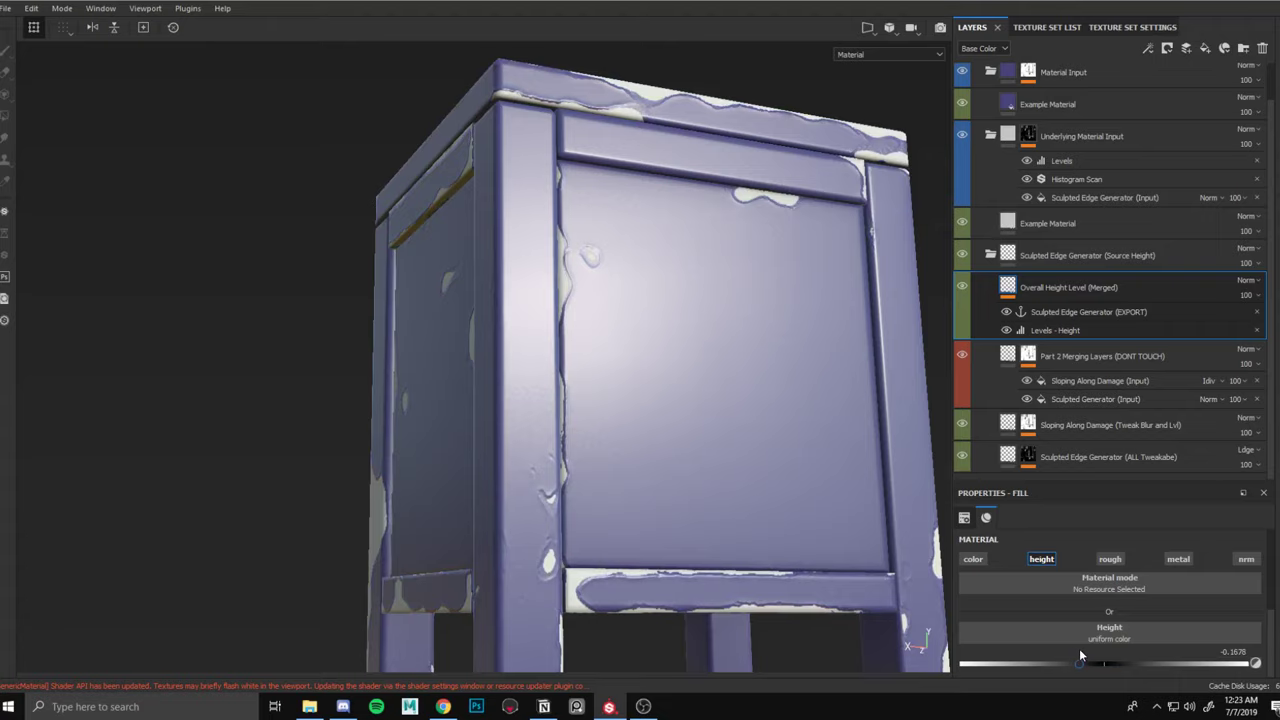
mouse_move(666, 220)
alt+mouse_down()
mouse_move(663, 251)
mouse_move(661, 207)
alt+mouse_up()
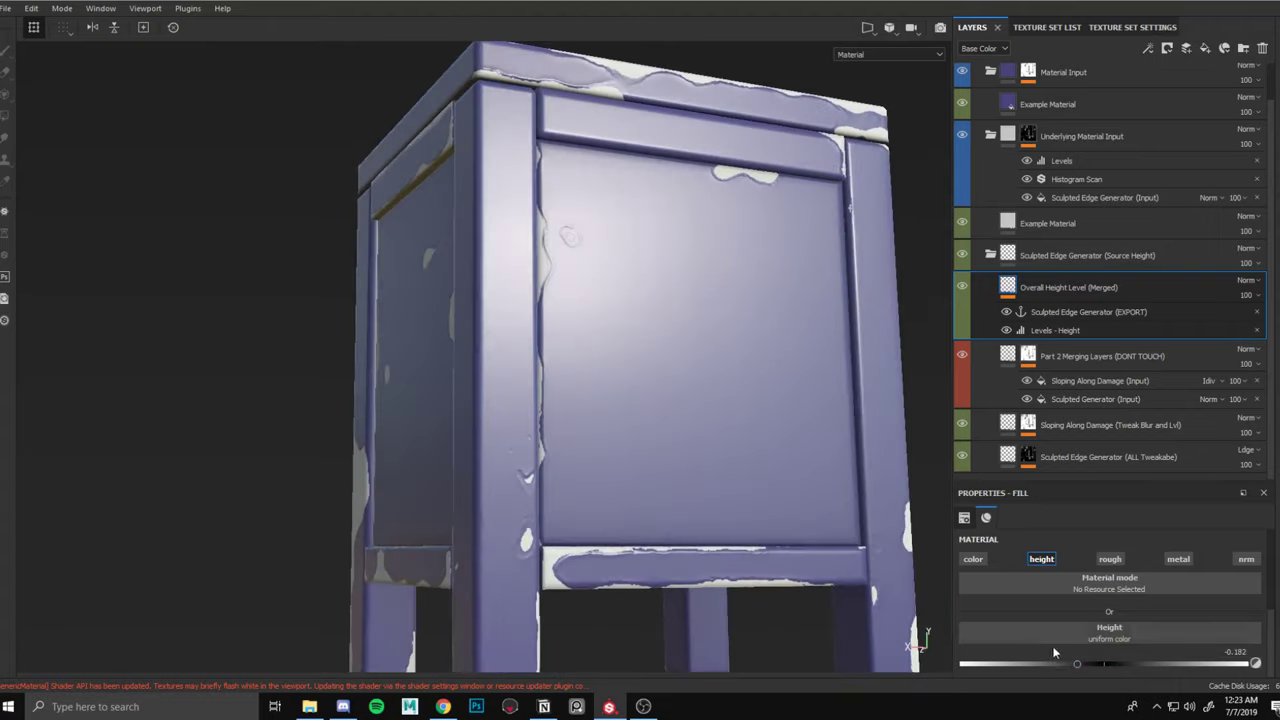
drag(1078, 662, 1090, 665)
alt+drag(700, 450, 800, 418)
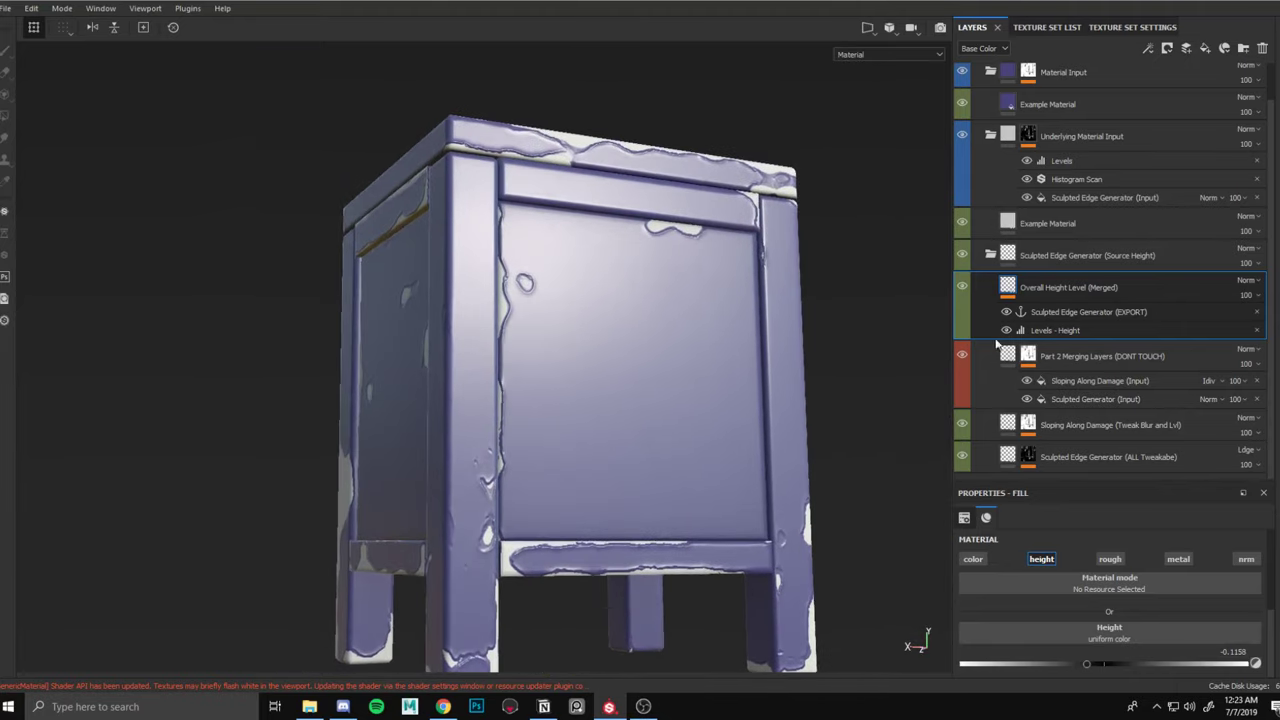
Set the Metal Edge Wear generator's grunge amount to 0.83 and its wear level to 0.97.
click(1030, 459)
scroll(1128, 459, down, 3)
click(1100, 462)
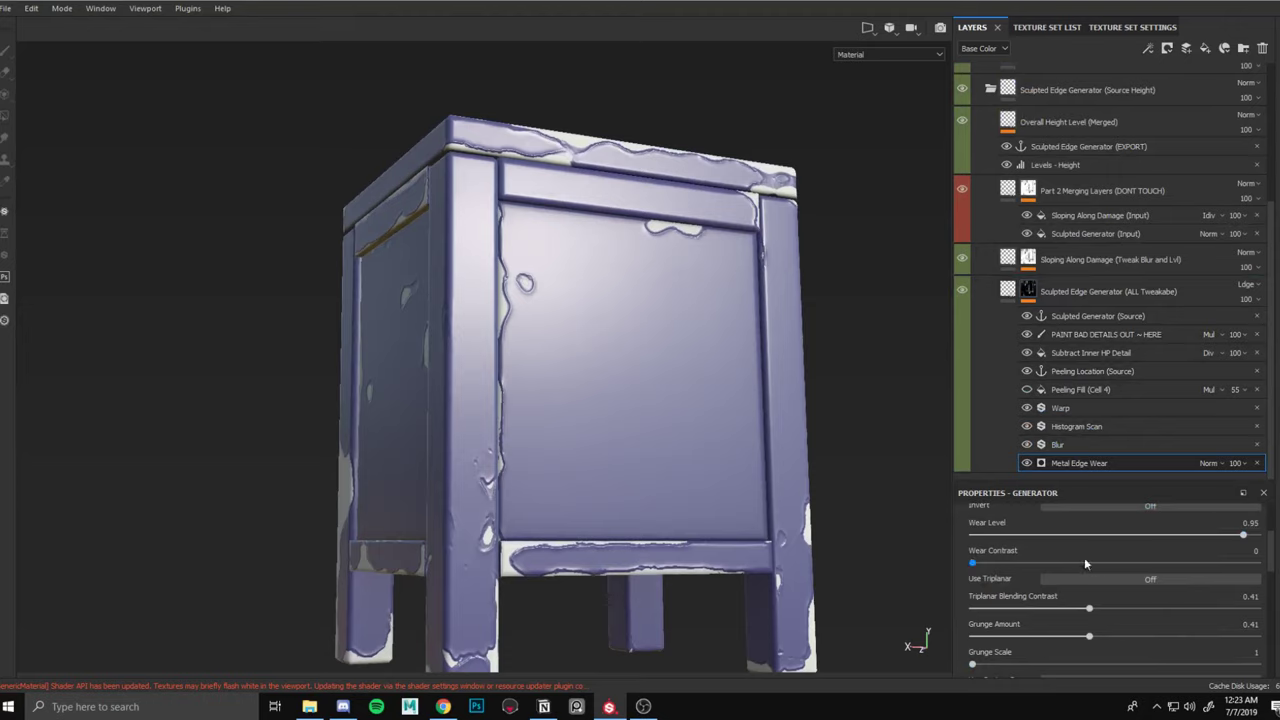
drag(1133, 641, 1209, 634)
mouse_move(1243, 535)
mouse_down()
mouse_move(1201, 537)
mouse_move(1249, 541)
mouse_up()
scroll(678, 512, up, 5)
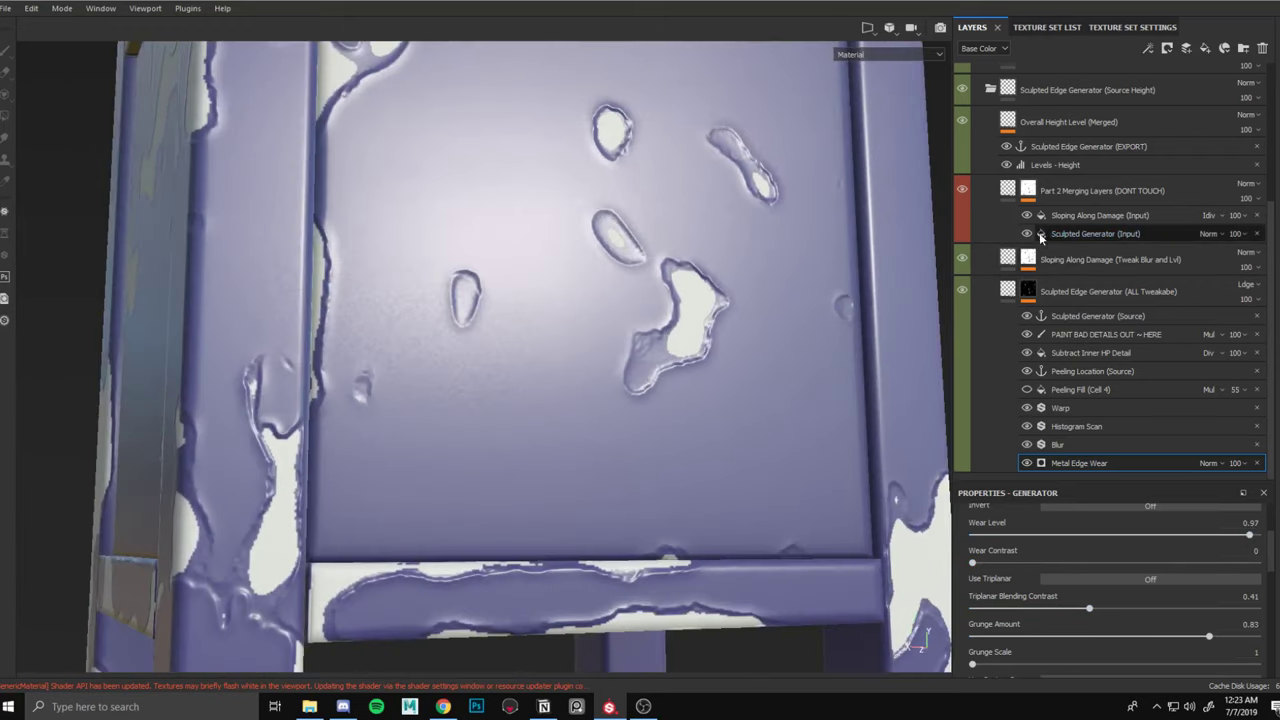
Try another height on the Overall Height Level (Merged) layer.
scroll(1042, 205, up, 2)
click(1060, 216)
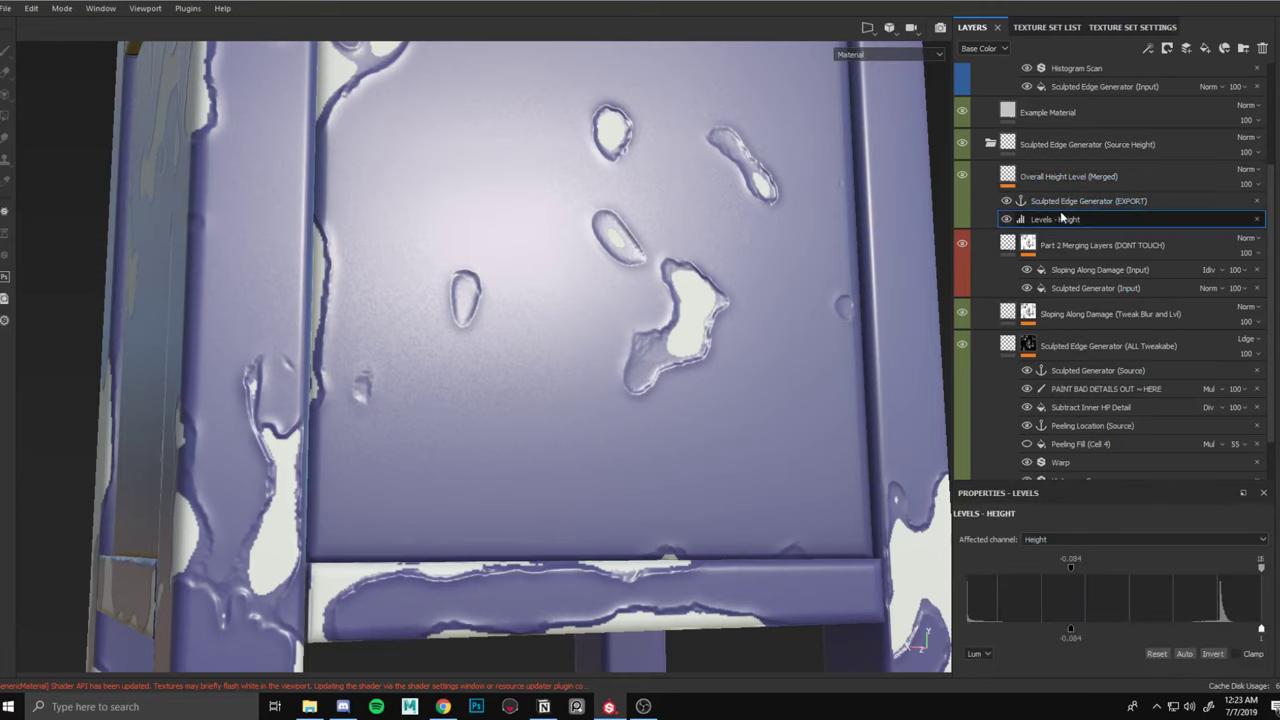
click(1008, 175)
mouse_move(1103, 665)
mouse_down()
mouse_move(1075, 664)
mouse_move(1087, 664)
mouse_up()
Set the Levels - Height effect's black output to -0.096 and view the peeling across the nightstand.
click(1060, 218)
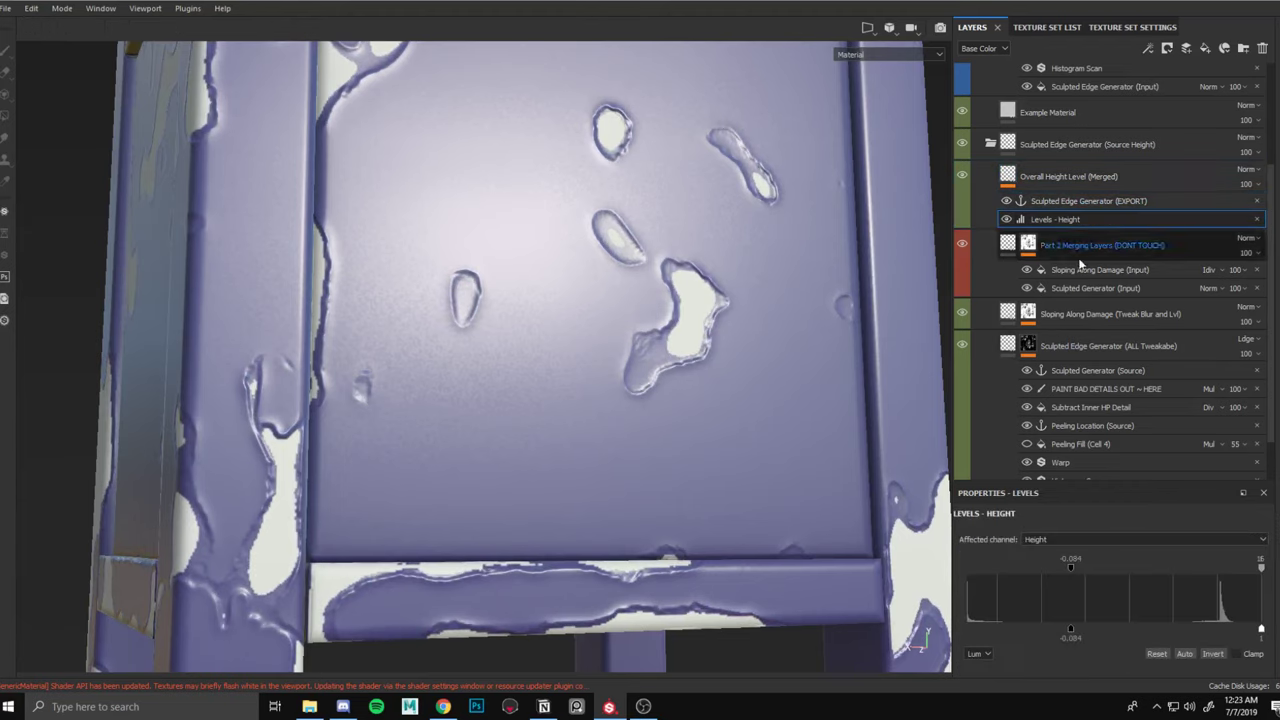
drag(1093, 566, 1069, 625)
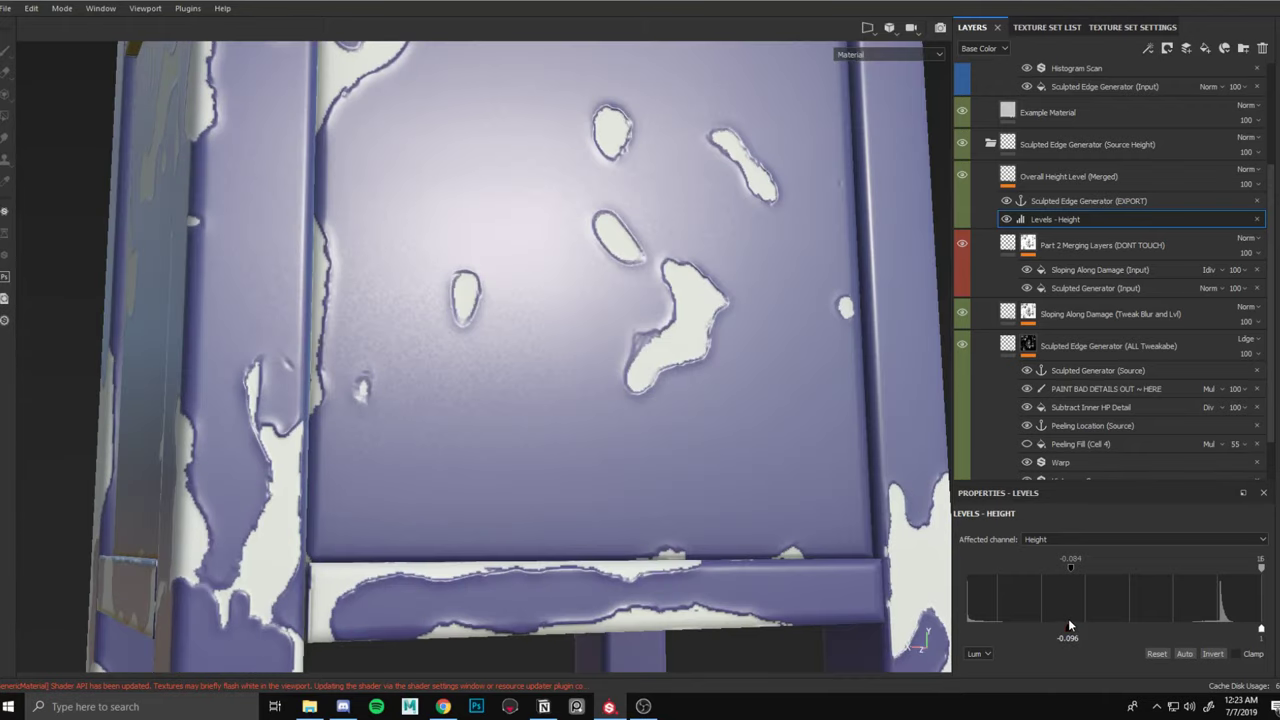
scroll(764, 338, down, 3)
alt+drag(760, 335, 746, 383)
scroll(735, 350, down, 2)
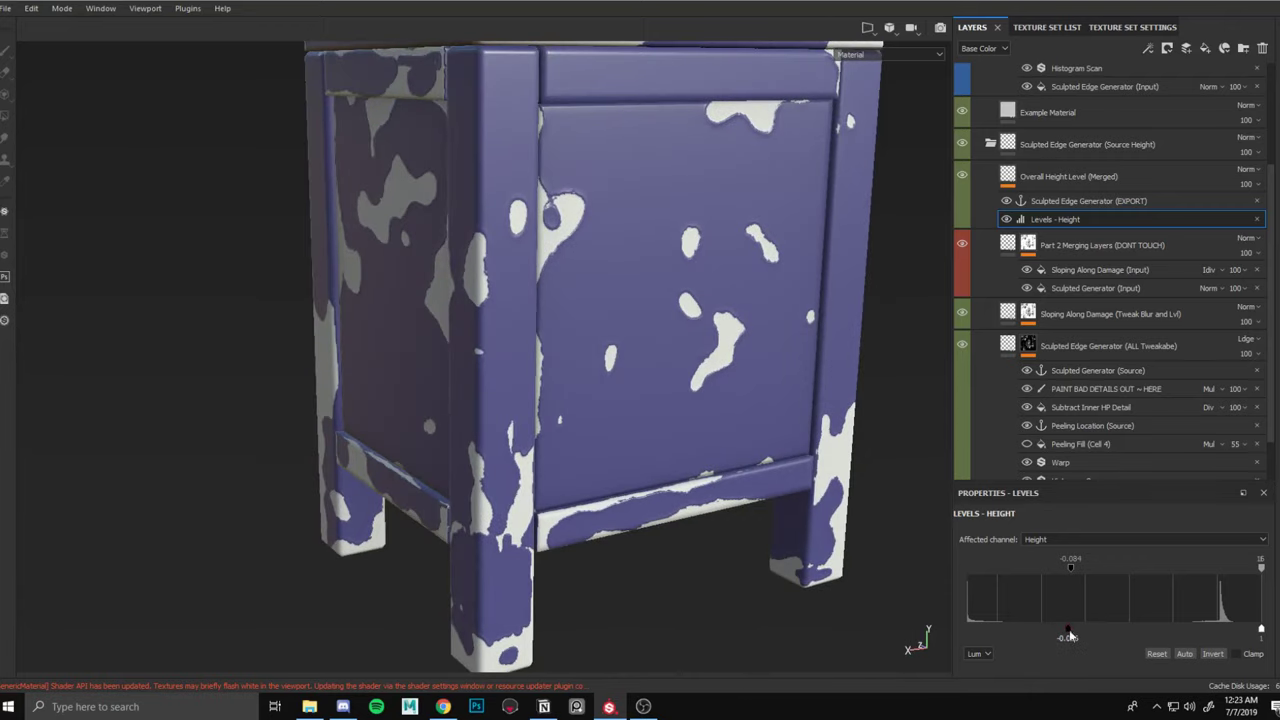
Lower the Metal Edge Wear generator's wear level to 0.94.
alt+drag(705, 295, 672, 250)
scroll(1046, 262, down, 1)
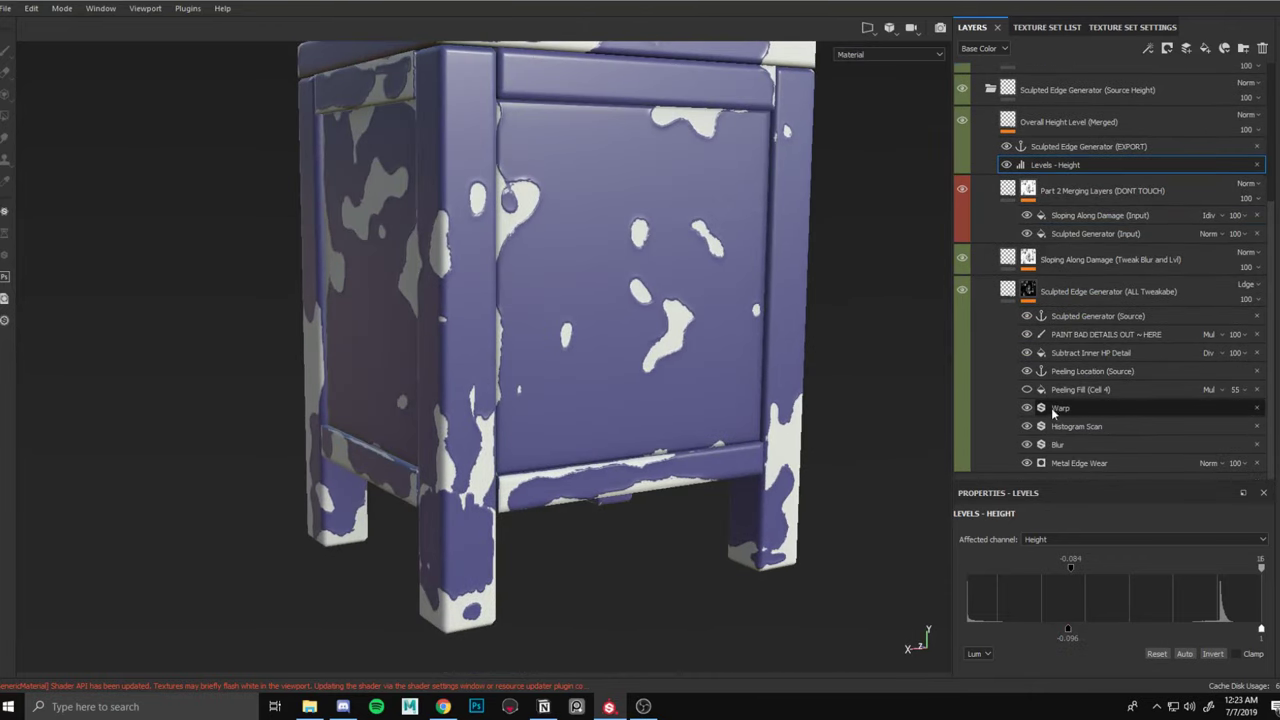
click(1080, 463)
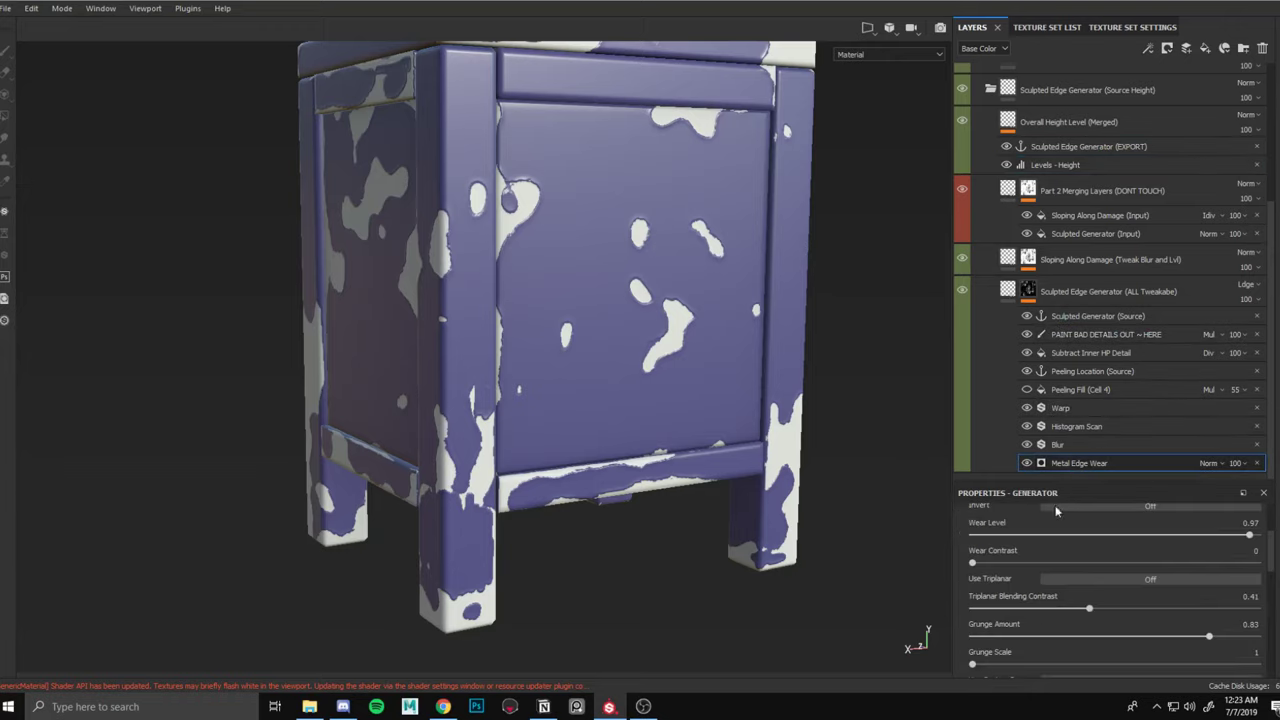
drag(1230, 537, 1240, 536)
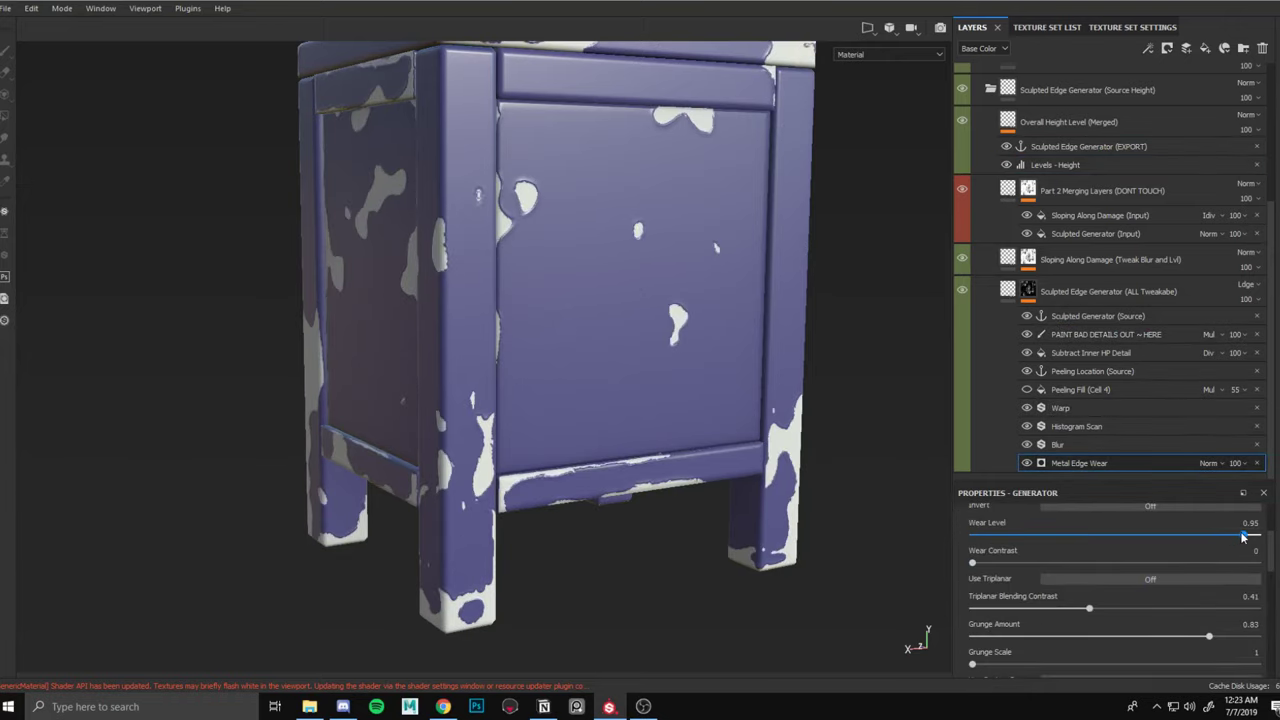
alt+drag(688, 325, 813, 334)
Try stronger and weaker blurring of the edge mask, setting the Blur filter's intensity to 2.24.
click(1060, 444)
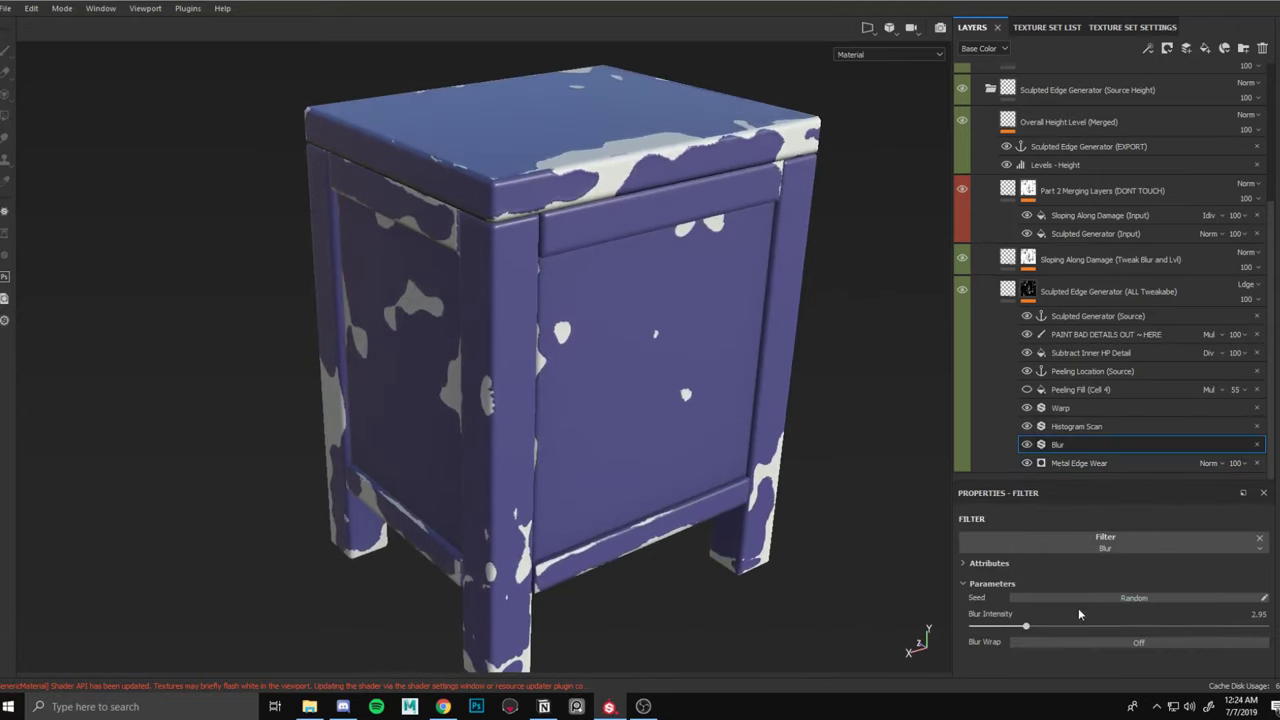
drag(1000, 625, 1092, 623)
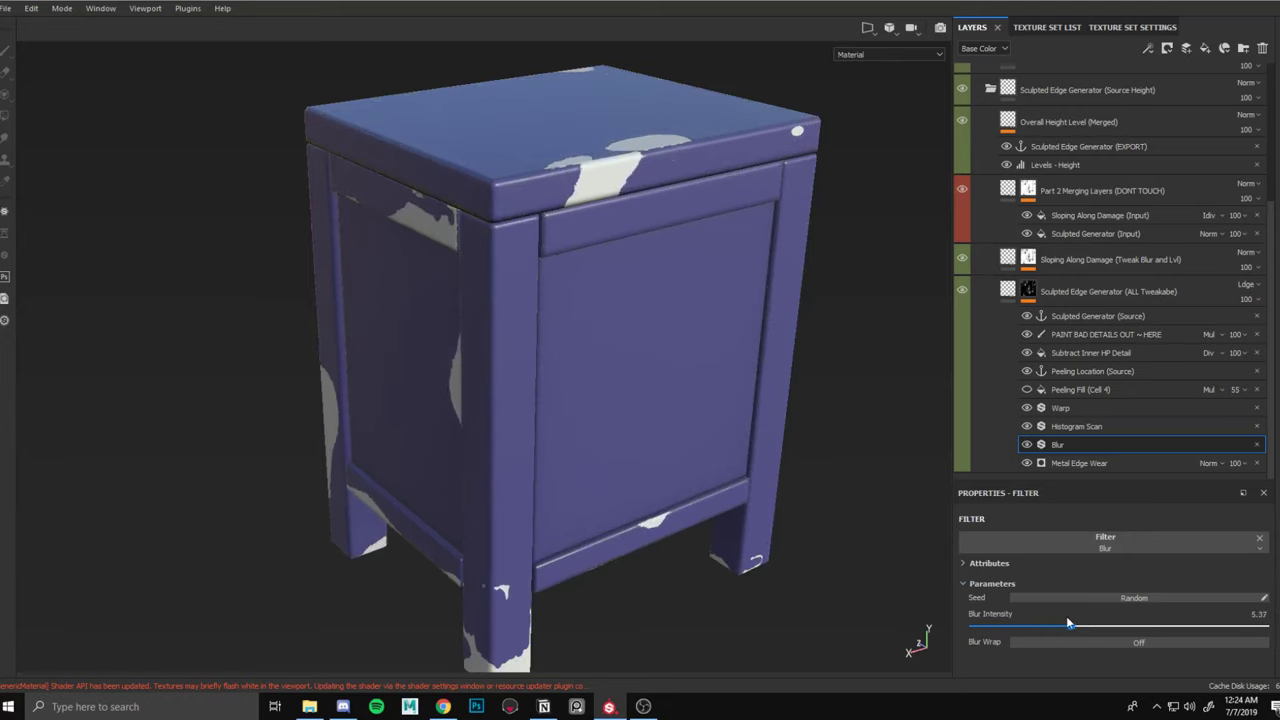
drag(1013, 622, 1012, 622)
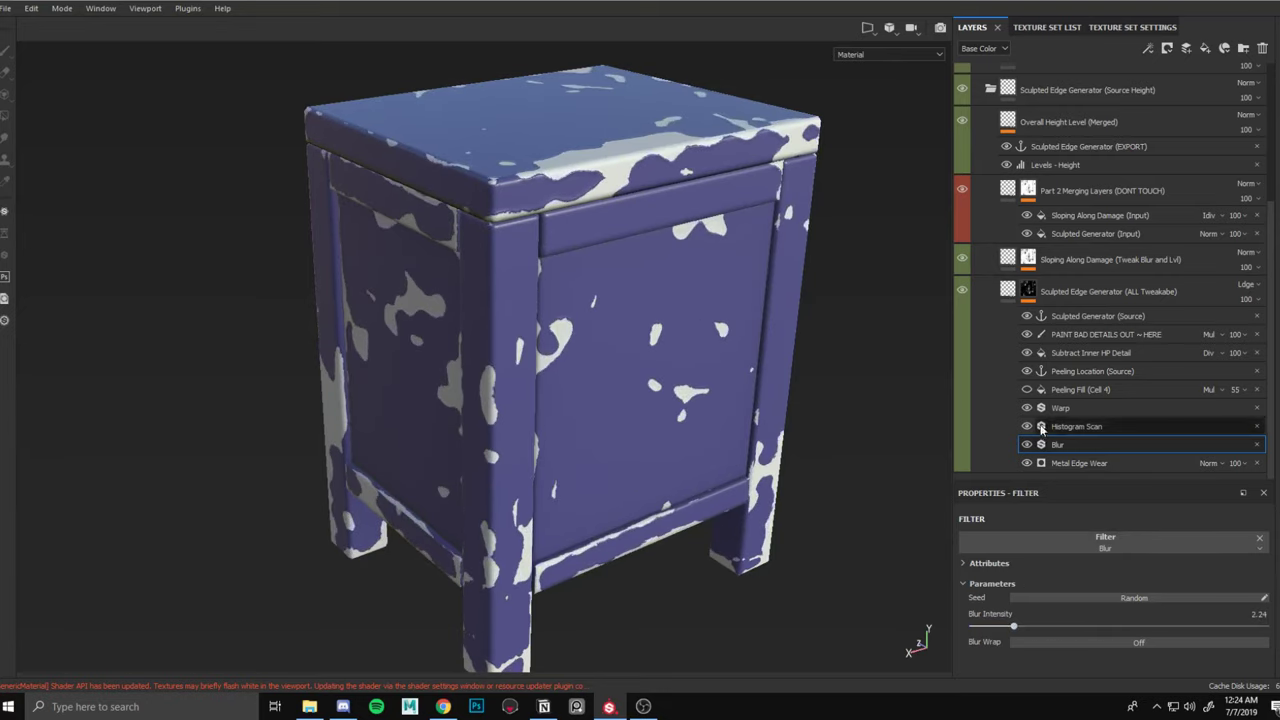
Hide the Warp filter and show the Peeling Fill (Cell 4) effect in the Sculpted Edge Generator mask.
alt+drag(778, 335, 714, 234)
alt+right_drag(714, 234, 720, 280)
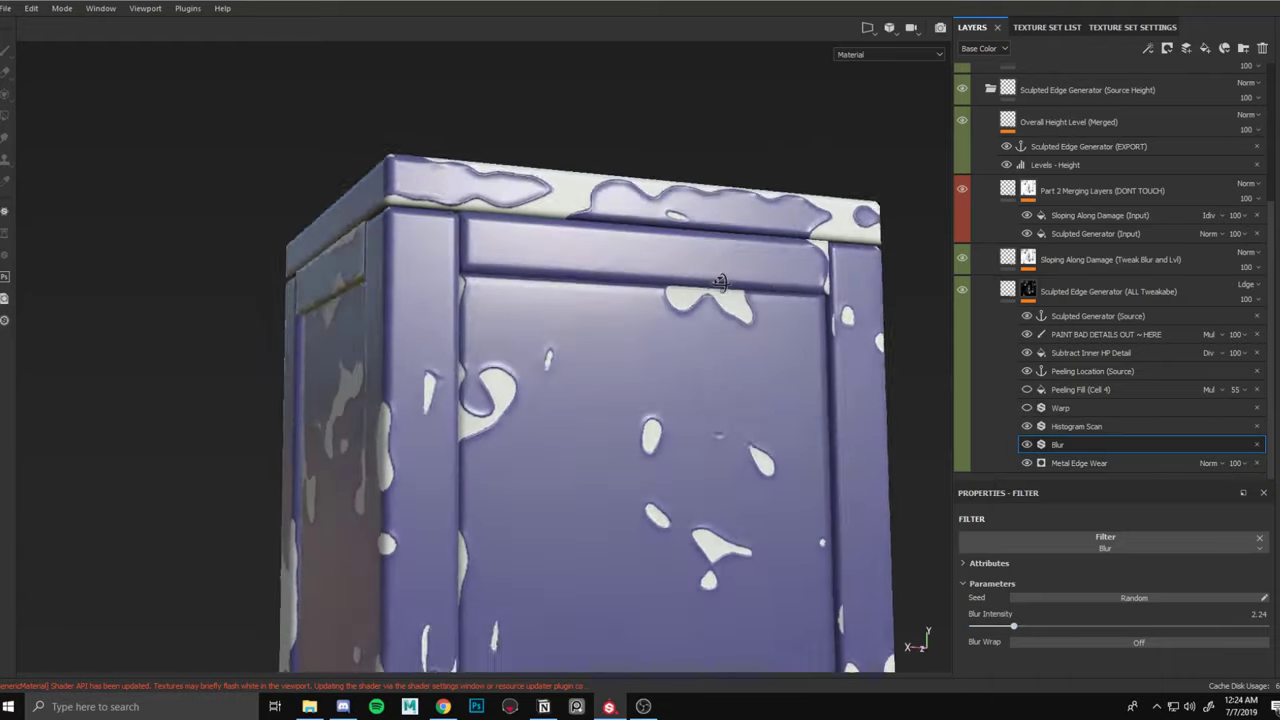
alt+drag(720, 280, 866, 353)
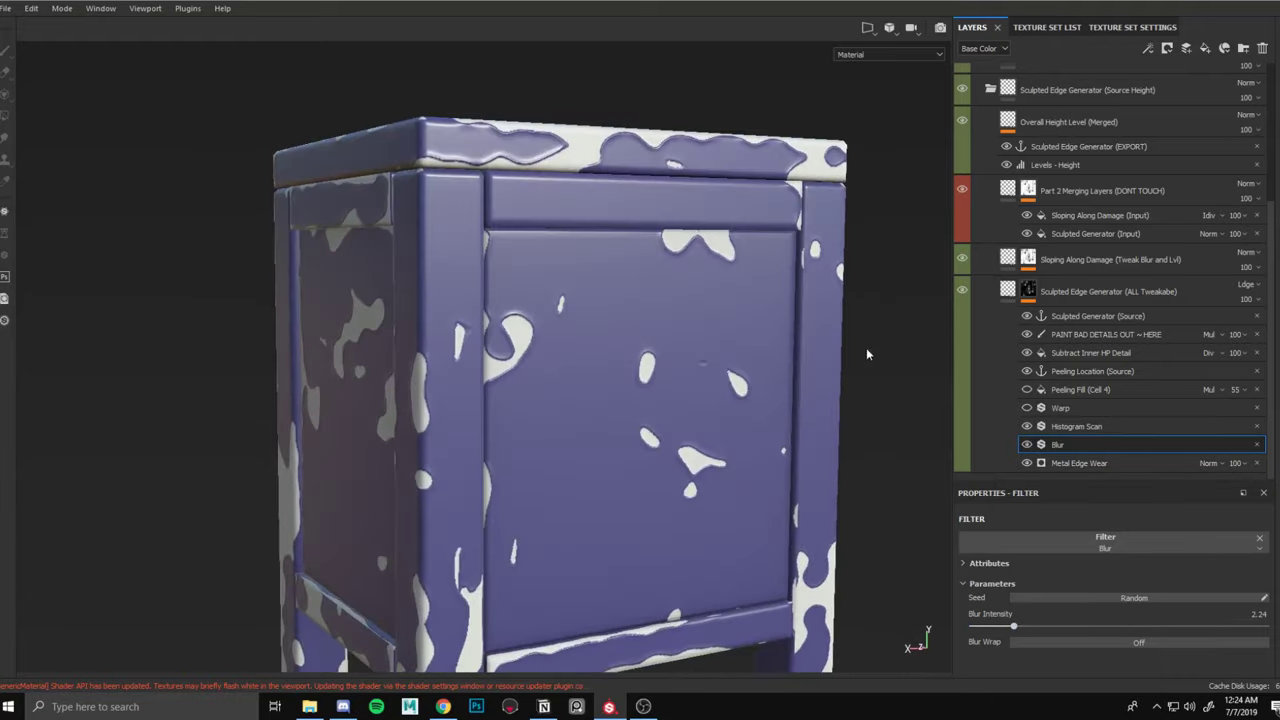
click(1027, 444)
click(1027, 444)
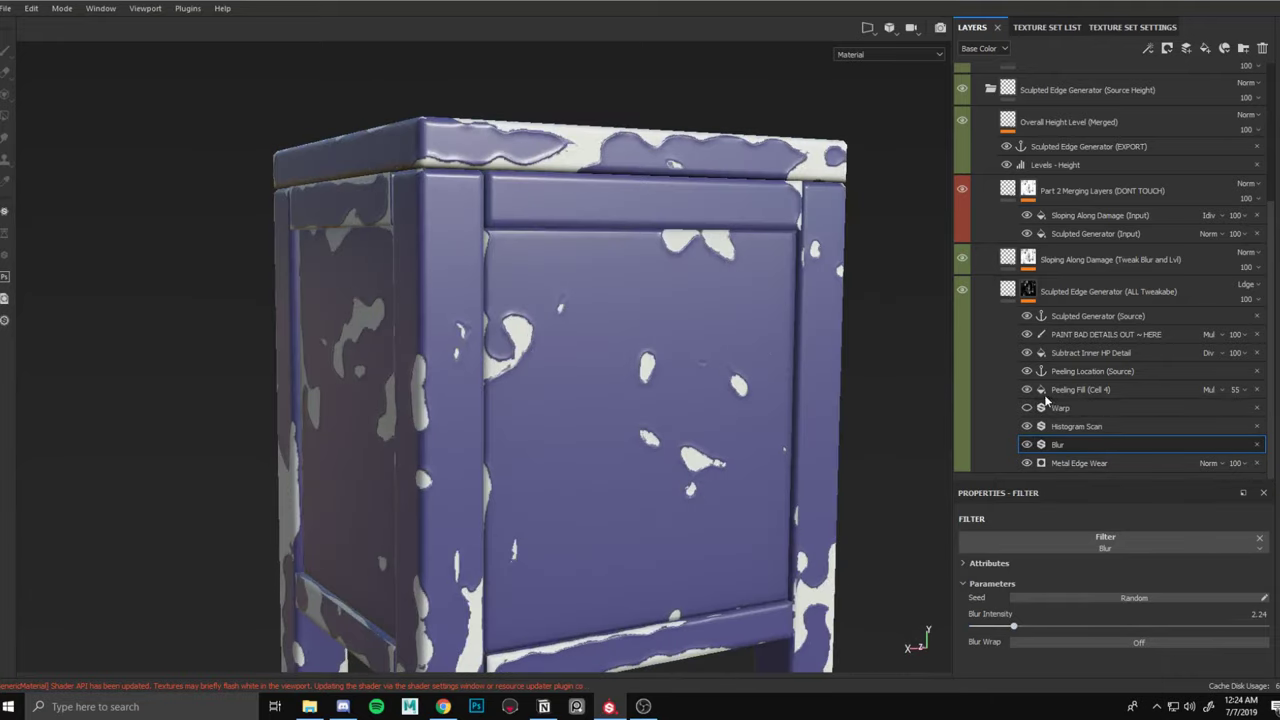
Set the Peeling Fill (Cell 4) effect's opacity to 100.
click(1046, 390)
click(1238, 390)
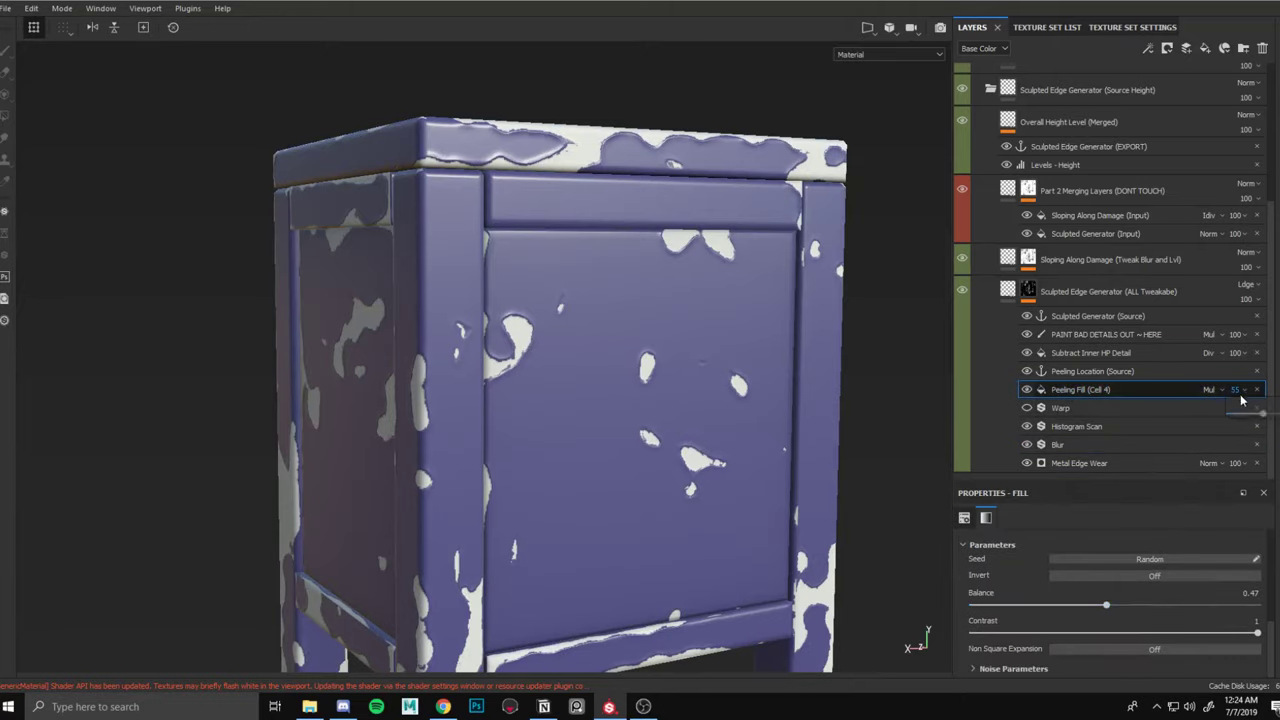
alt+drag(696, 308, 710, 410)
Check the texture set settings and inspect the chipped peeling on the nightstand's front from several angles.
click(1113, 27)
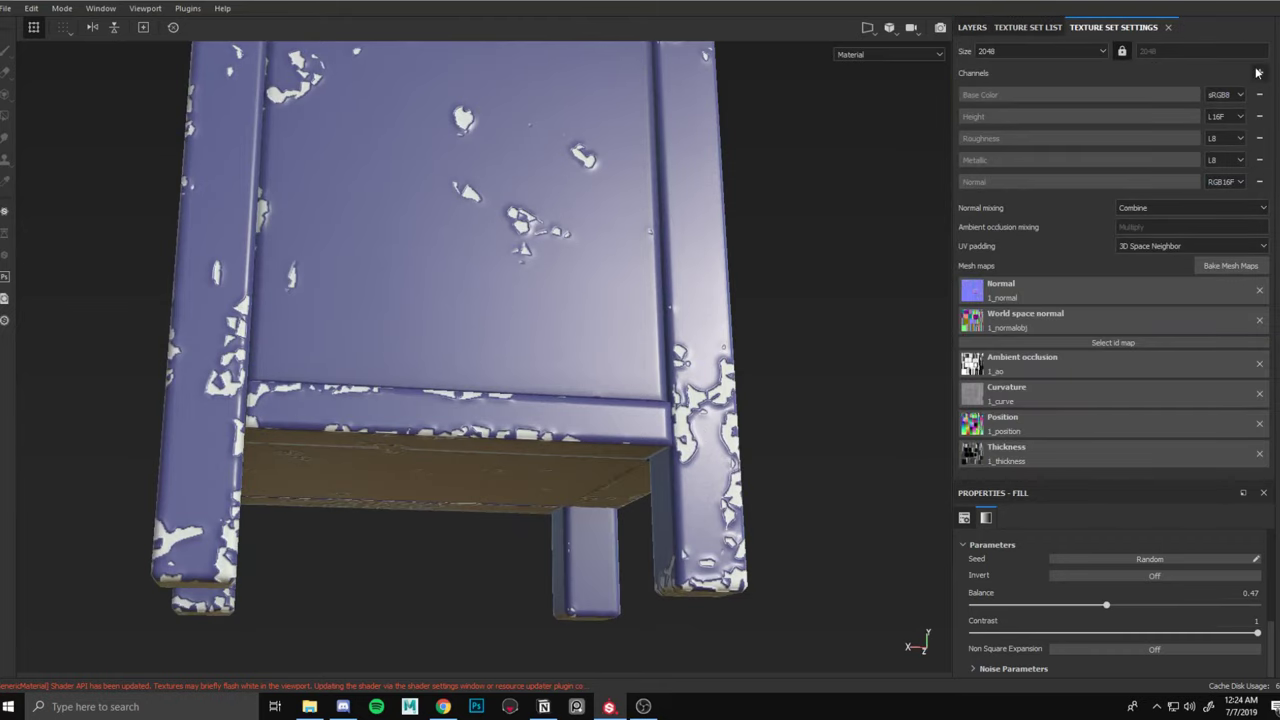
click(973, 27)
alt+drag(614, 248, 786, 403)
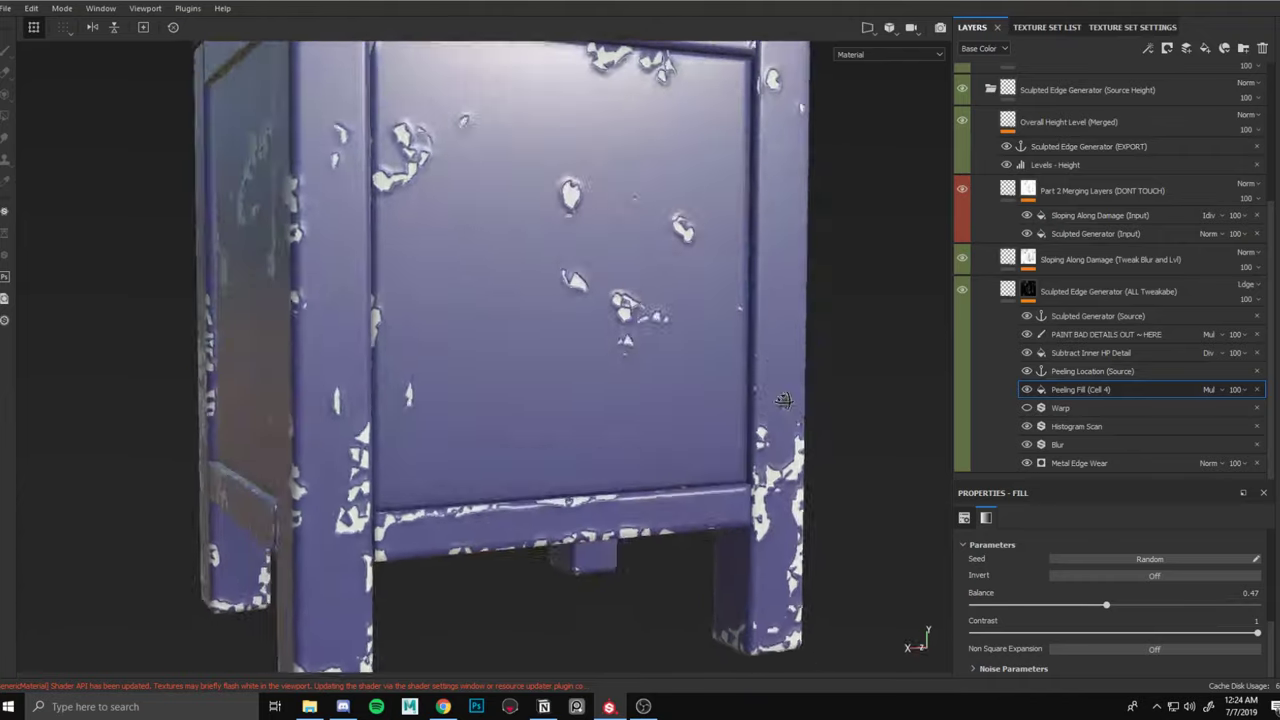
alt+right_drag(786, 403, 674, 277)
alt+drag(674, 277, 652, 243)
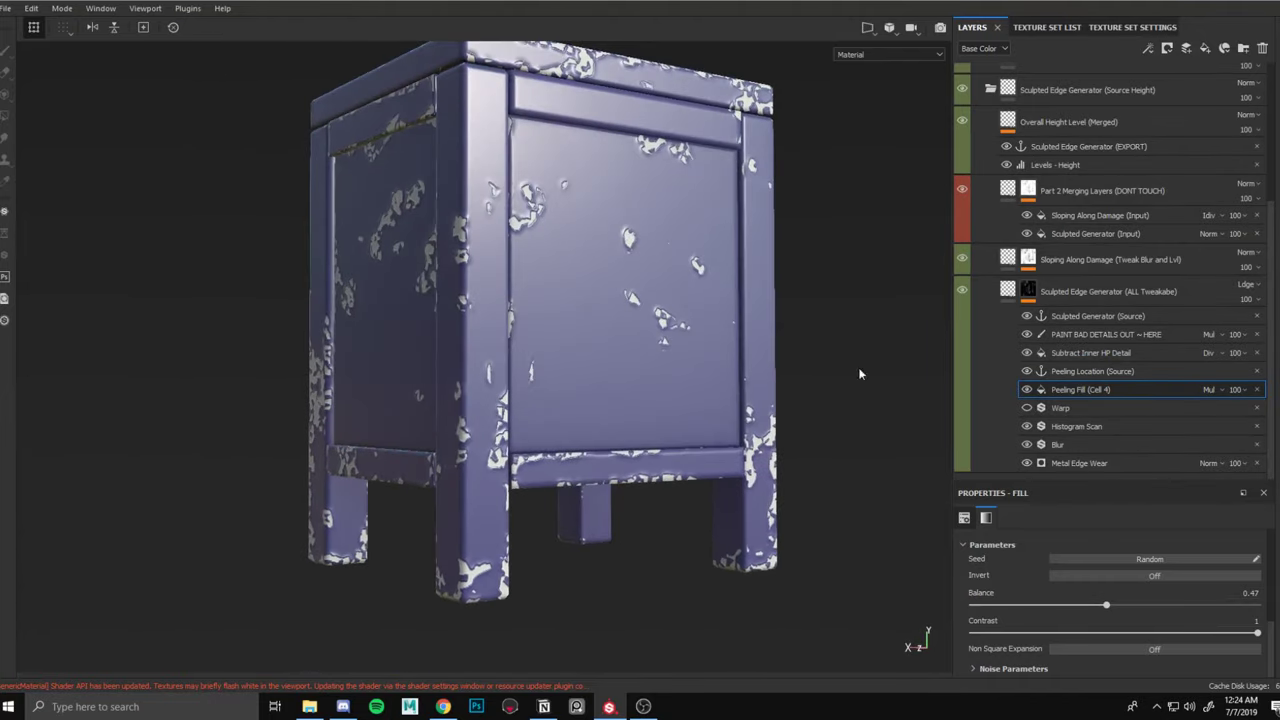
alt+drag(860, 371, 560, 165)
alt+right_drag(560, 165, 577, 210)
alt+drag(594, 222, 598, 246)
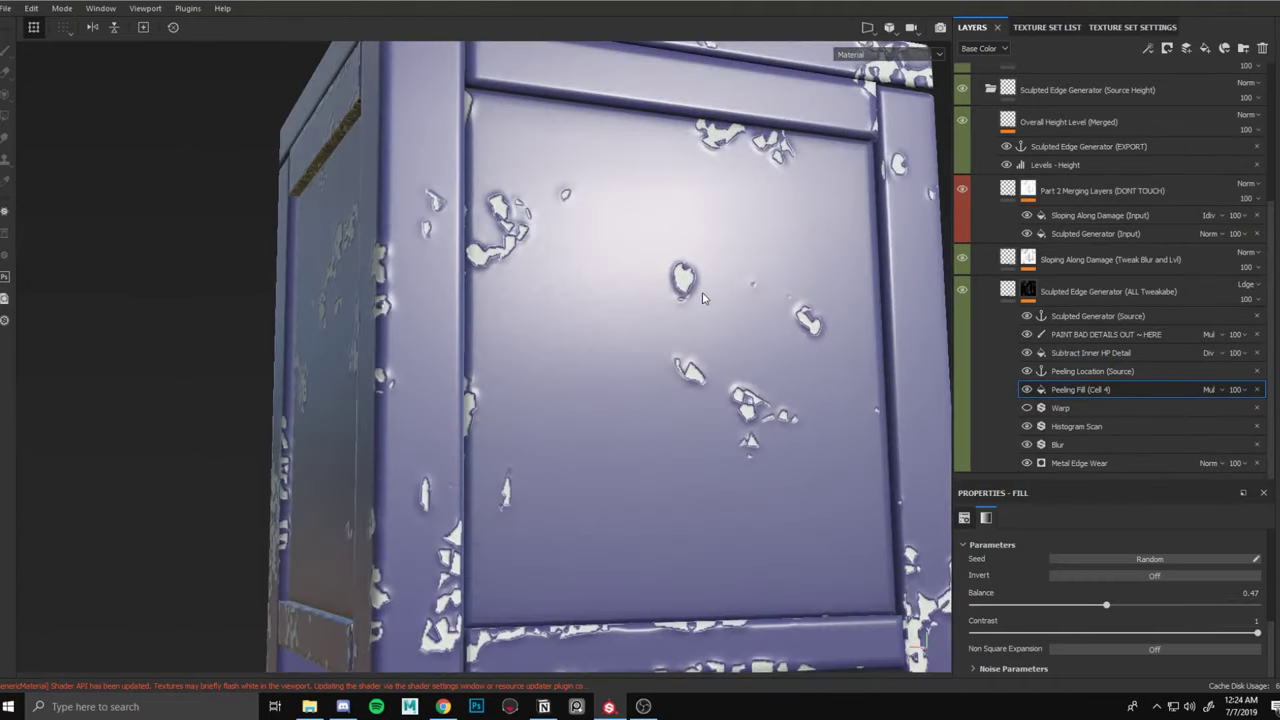
alt+middle_drag(703, 294, 647, 289)
Compare the peeling with the Warp filter on and off, and set the Blur filter's intensity to 1.08.
click(1040, 412)
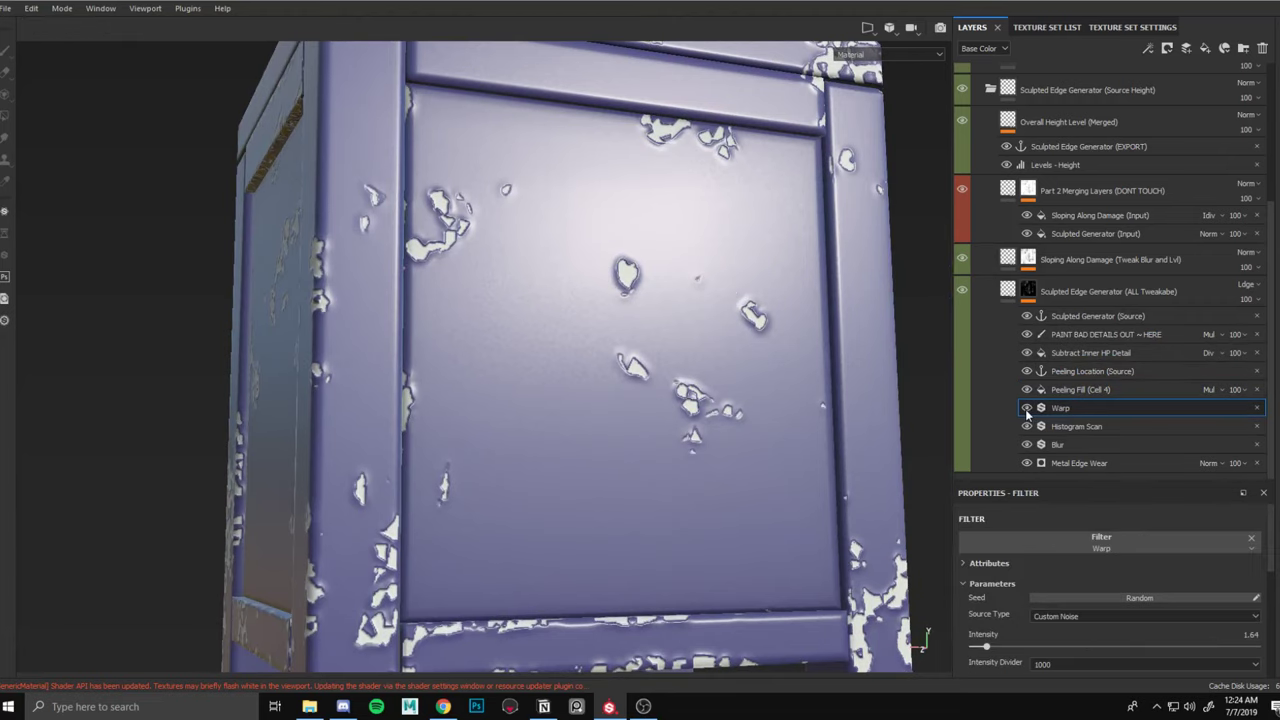
click(1060, 429)
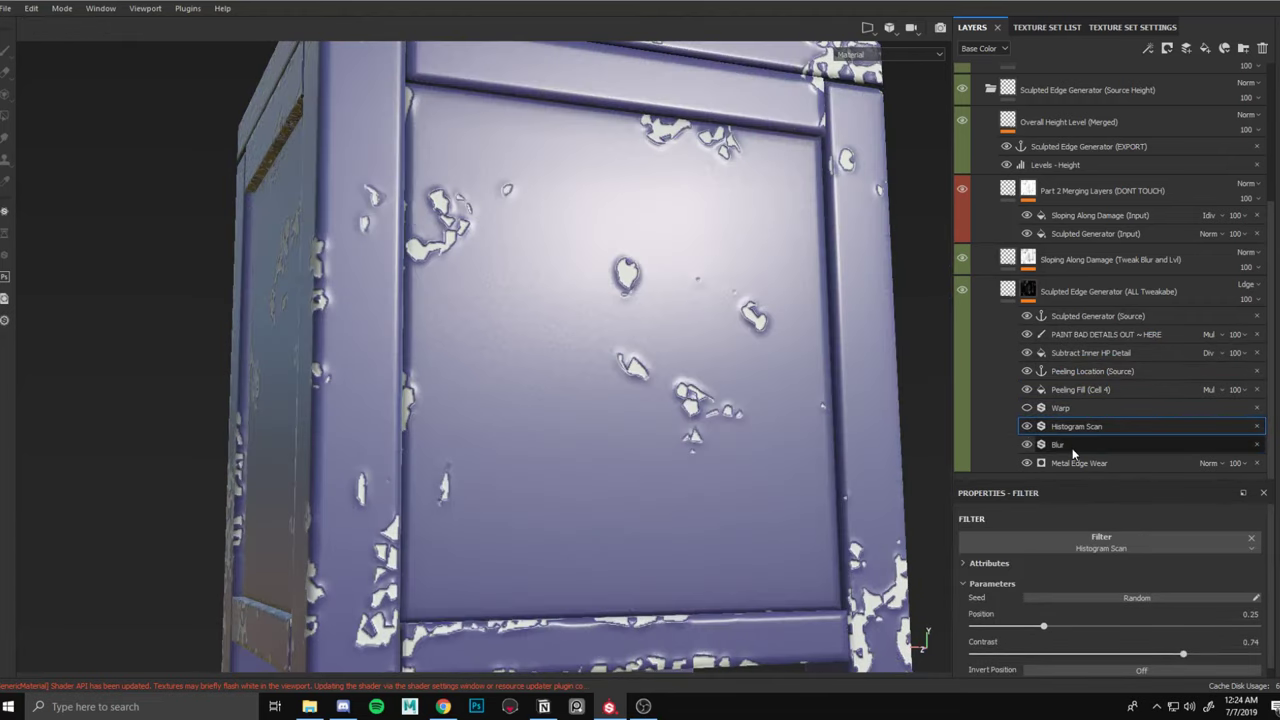
click(1070, 446)
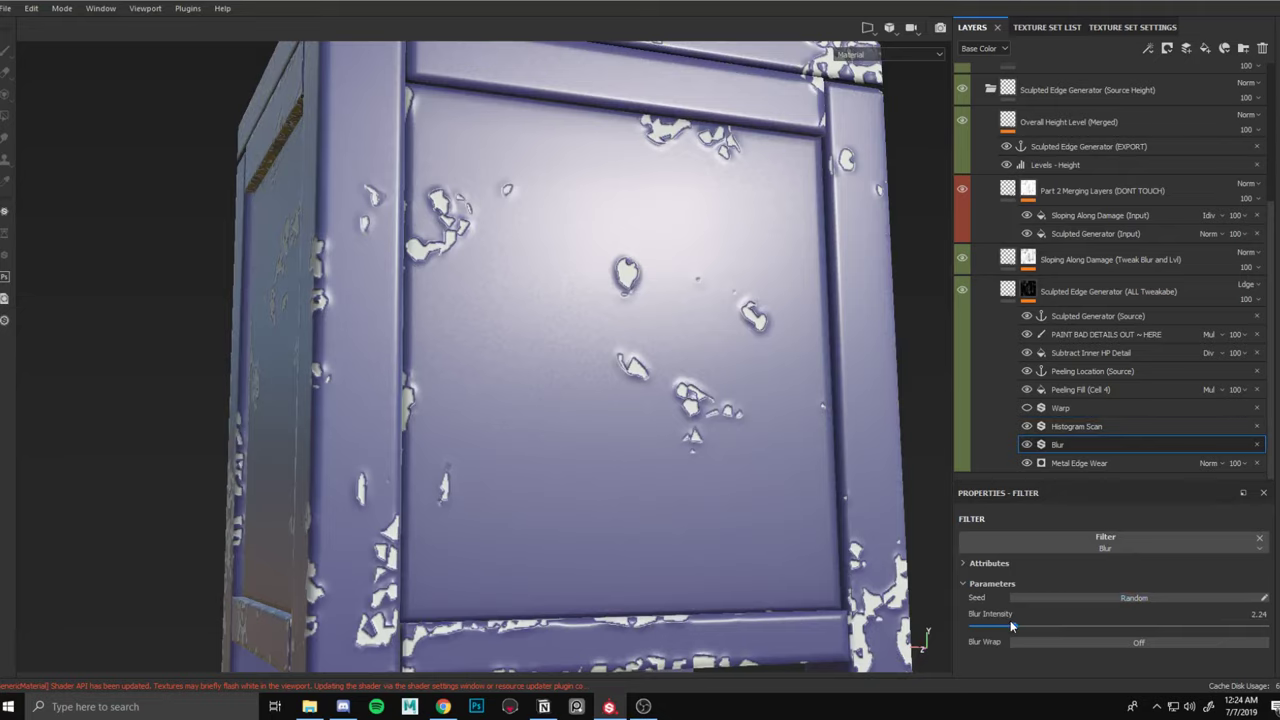
mouse_move(1010, 624)
mouse_down()
mouse_move(1058, 625)
mouse_move(977, 630)
mouse_move(992, 627)
mouse_up()
scroll(632, 350, down, 3)
alt+drag(625, 345, 600, 278)
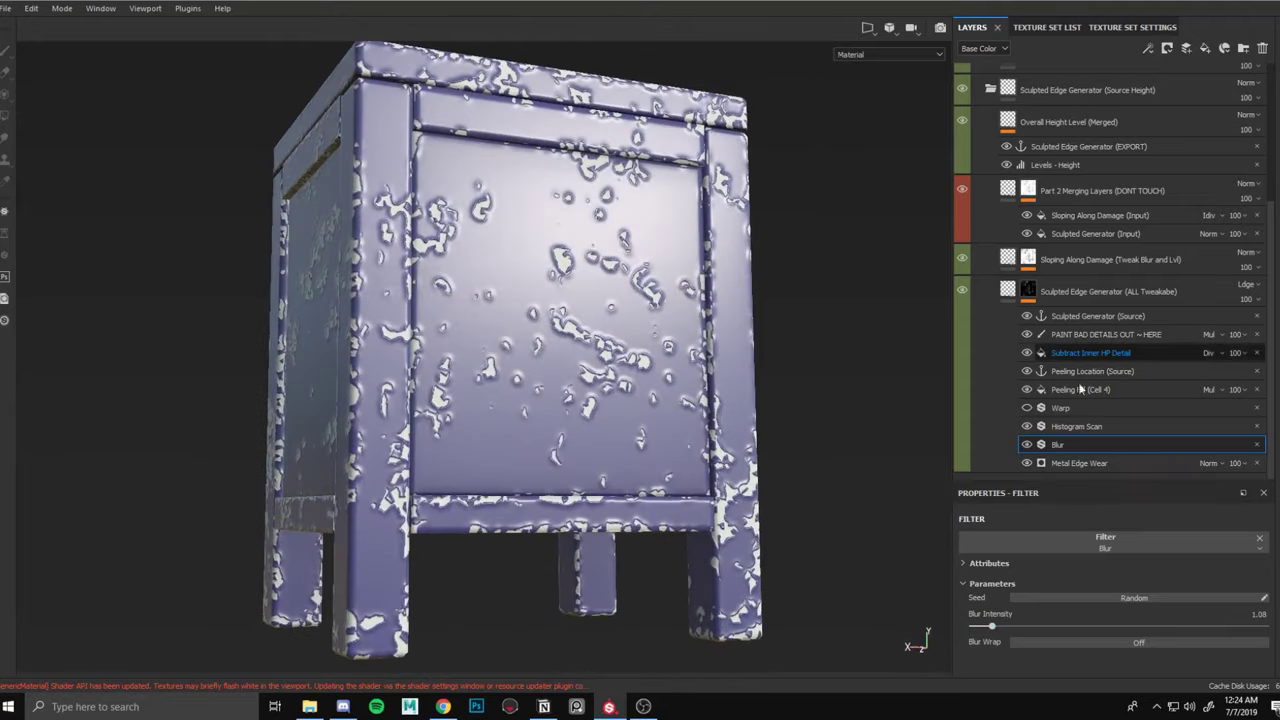
Replace the Metal Edge Wear generator with the Dirt generator in the edge mask.
click(1065, 463)
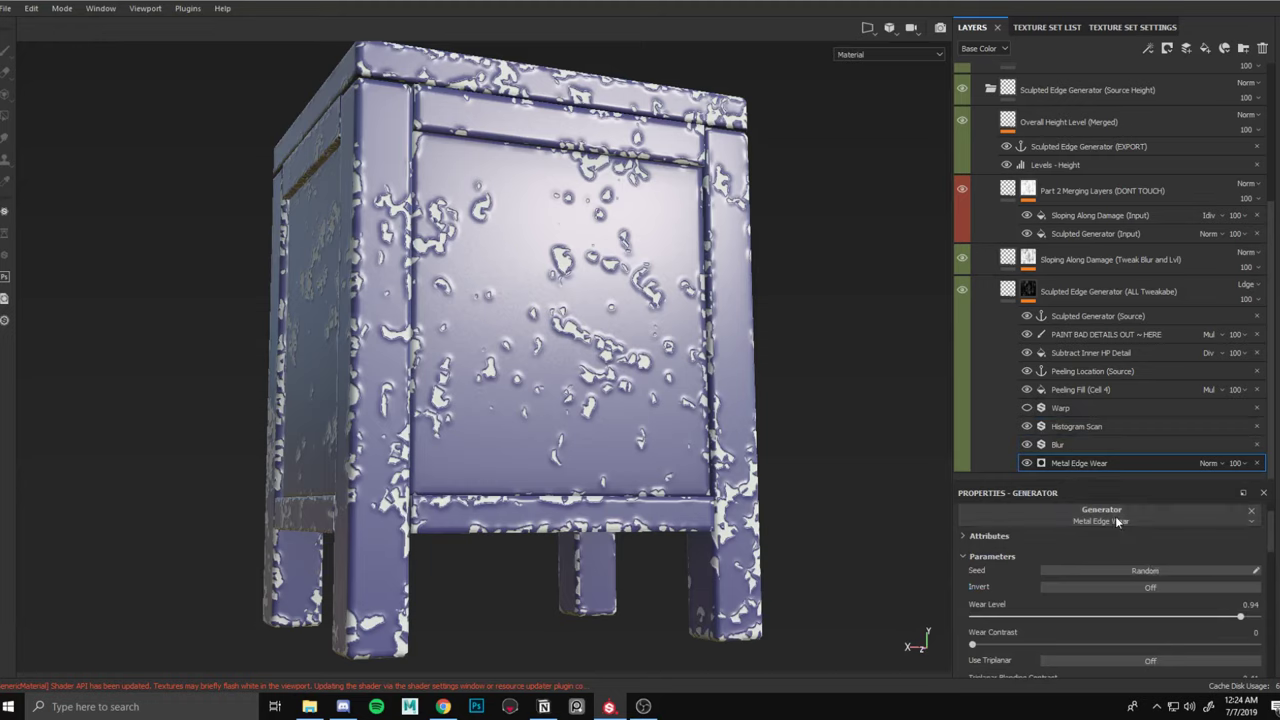
click(1118, 522)
alt+drag(588, 275, 610, 323)
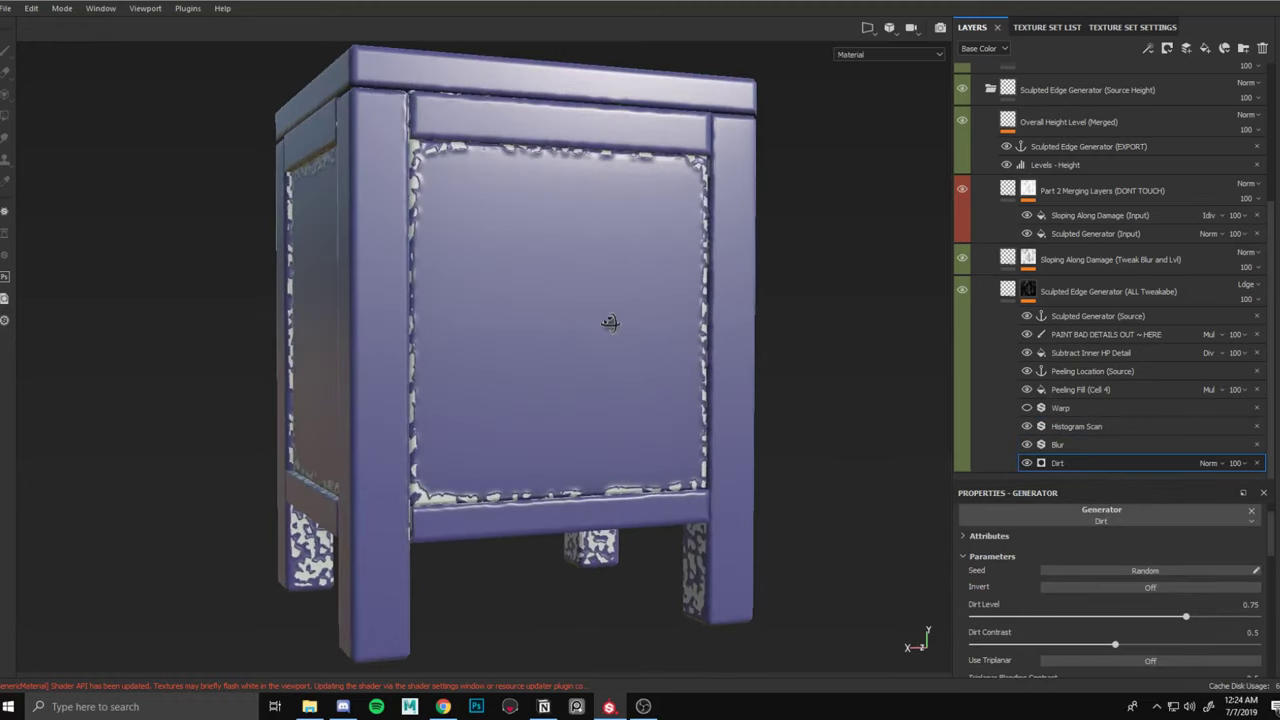
click(1132, 521)
click(1012, 538)
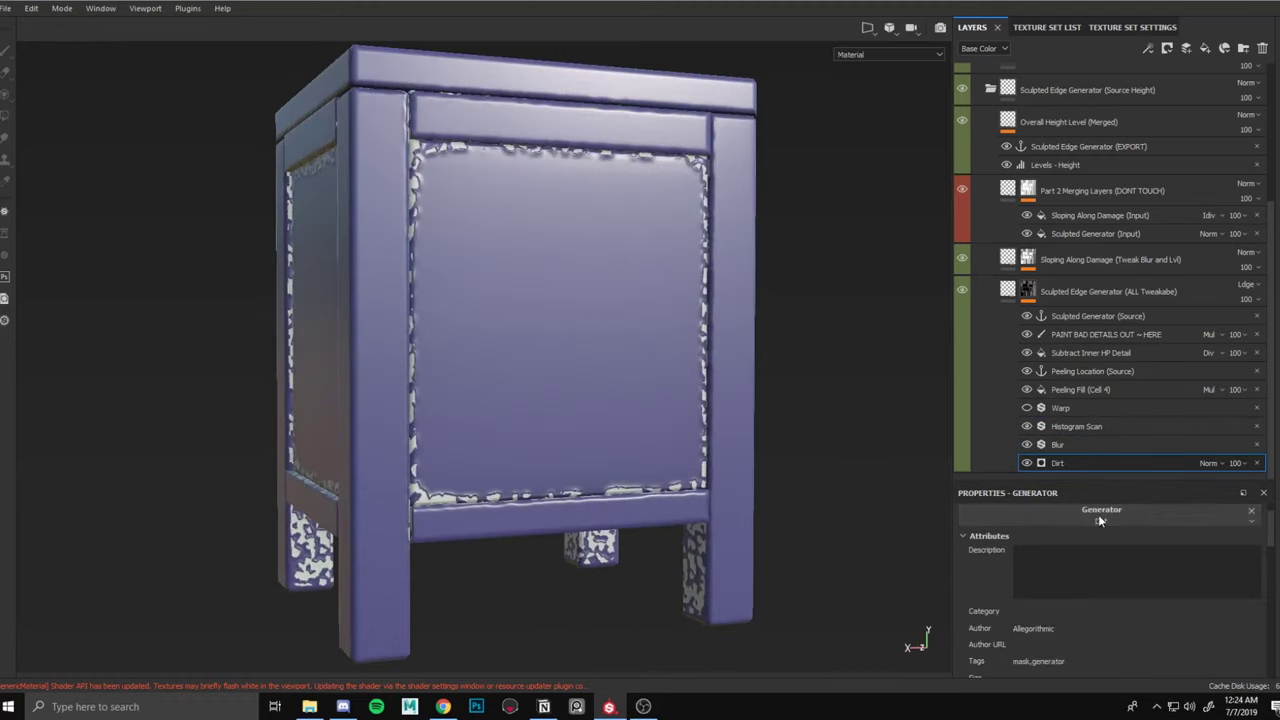
click(1099, 518)
click(1009, 537)
click(1095, 516)
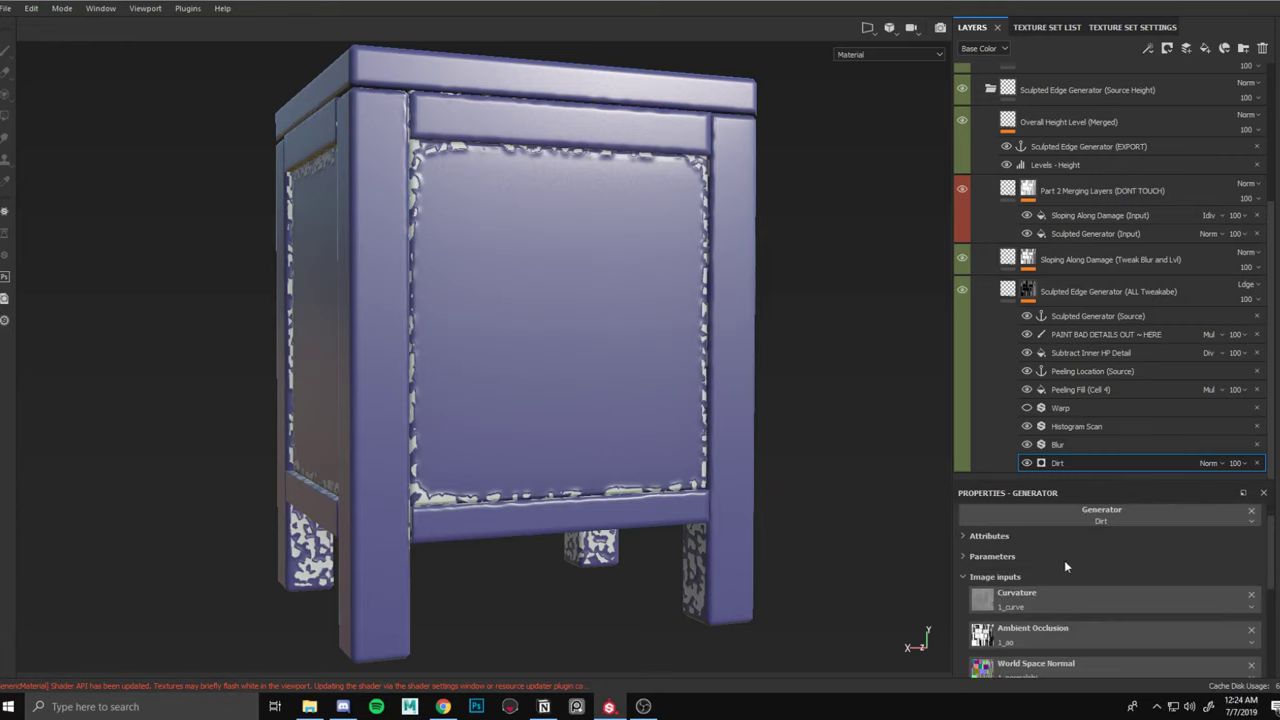
Invert the Dirt generator and set its dirt level to 0.79.
click(1034, 557)
scroll(1056, 576, down, 1)
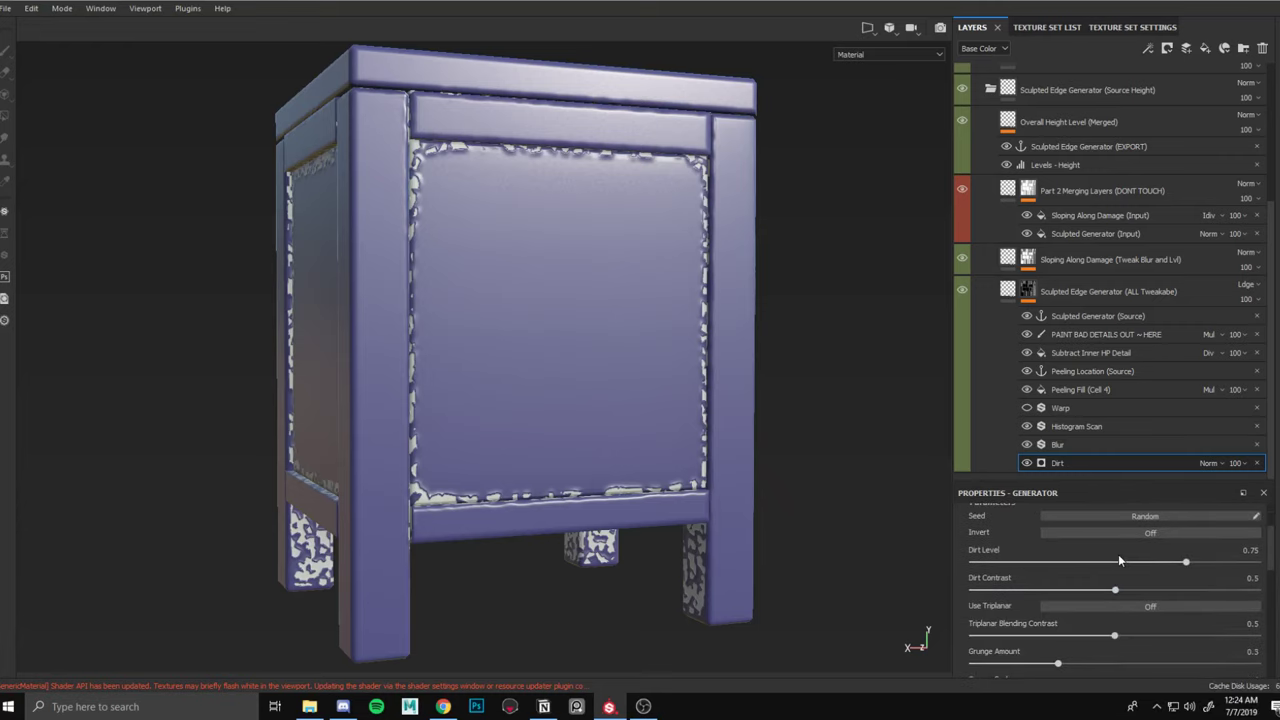
click(1150, 533)
drag(1143, 557, 1197, 561)
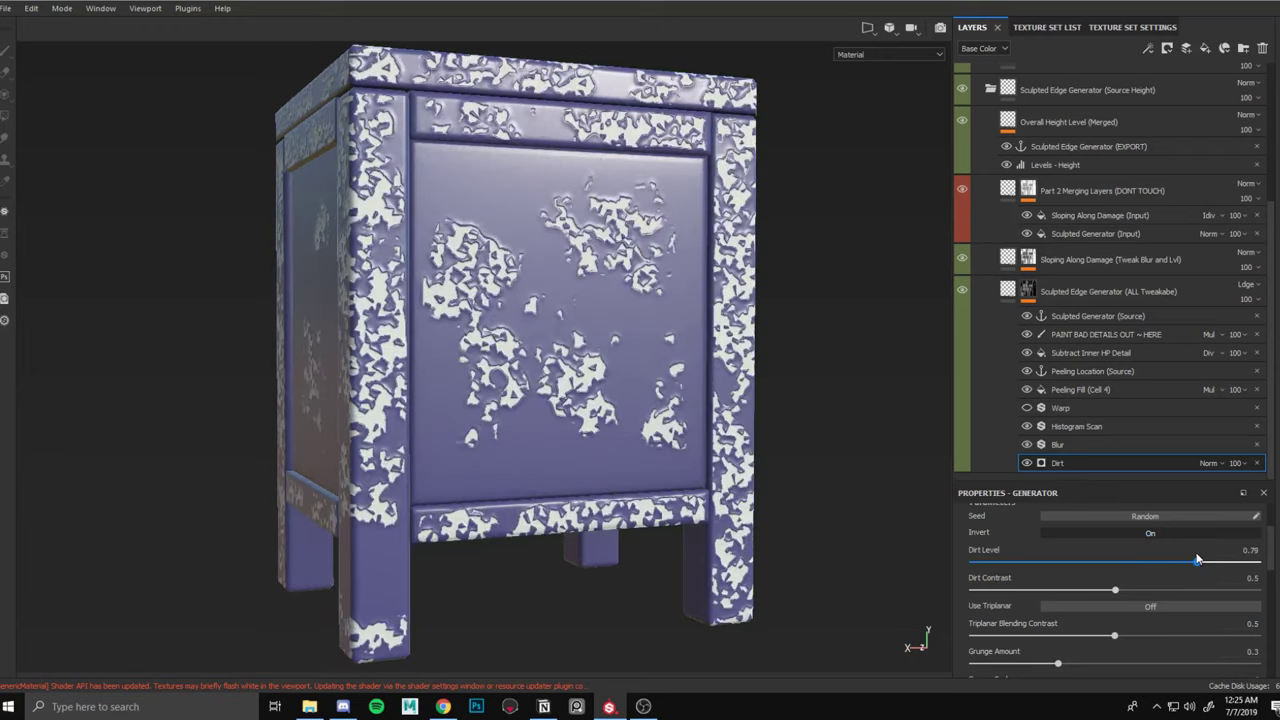
alt+drag(572, 252, 664, 274)
scroll(627, 247, up, 3)
Try a different grayscale pattern in place of Cells 4 on the Peeling Fill (Cell 4) effect.
click(1076, 394)
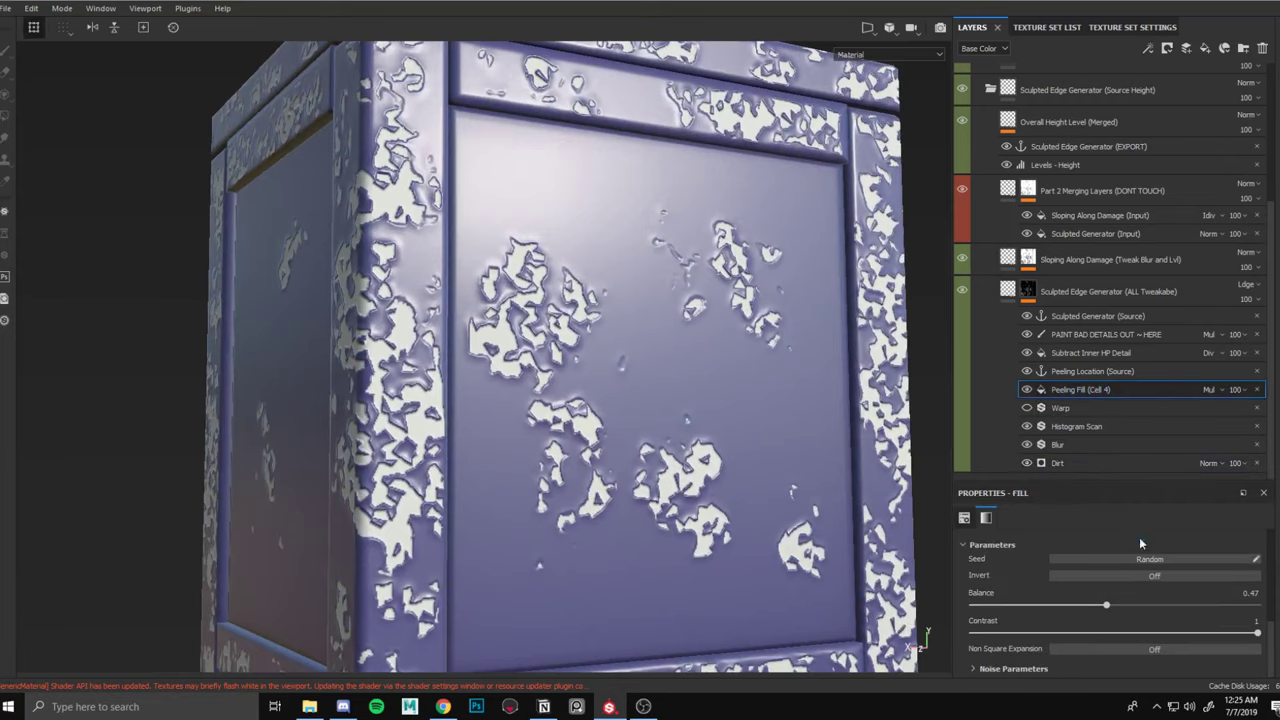
scroll(1136, 578, down, 3)
scroll(1142, 585, down, 2)
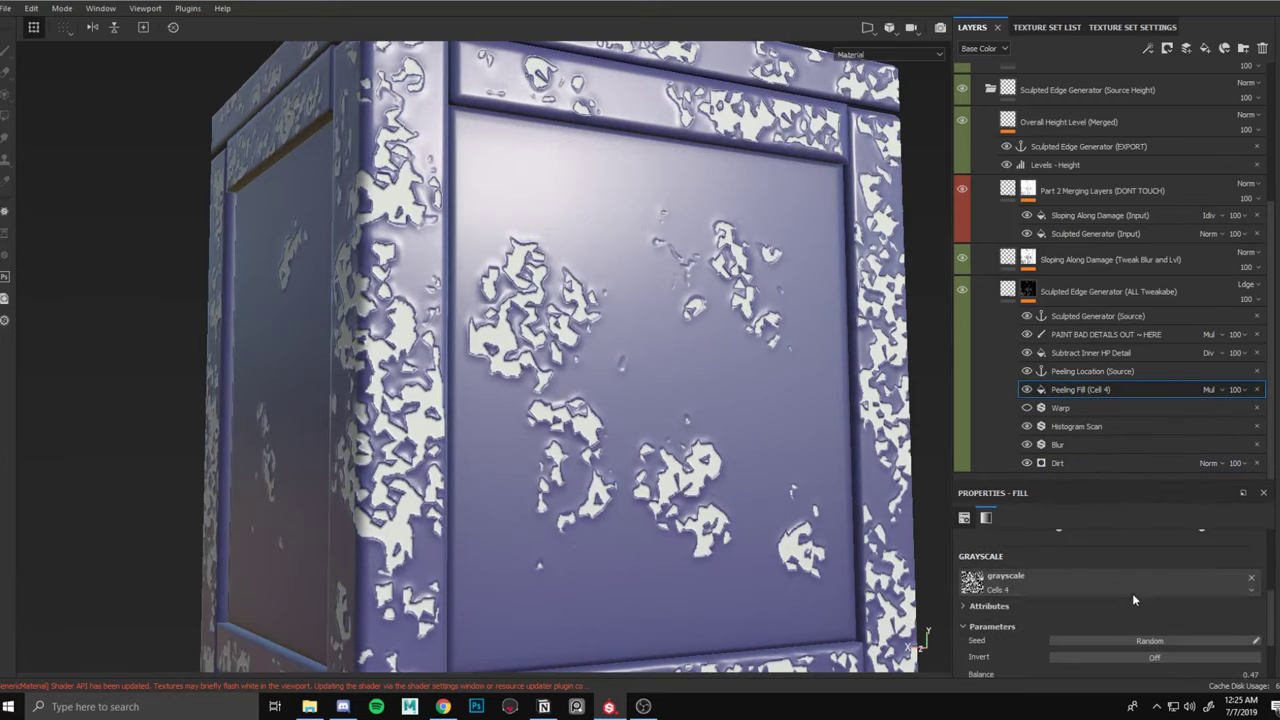
click(1140, 590)
click(1191, 428)
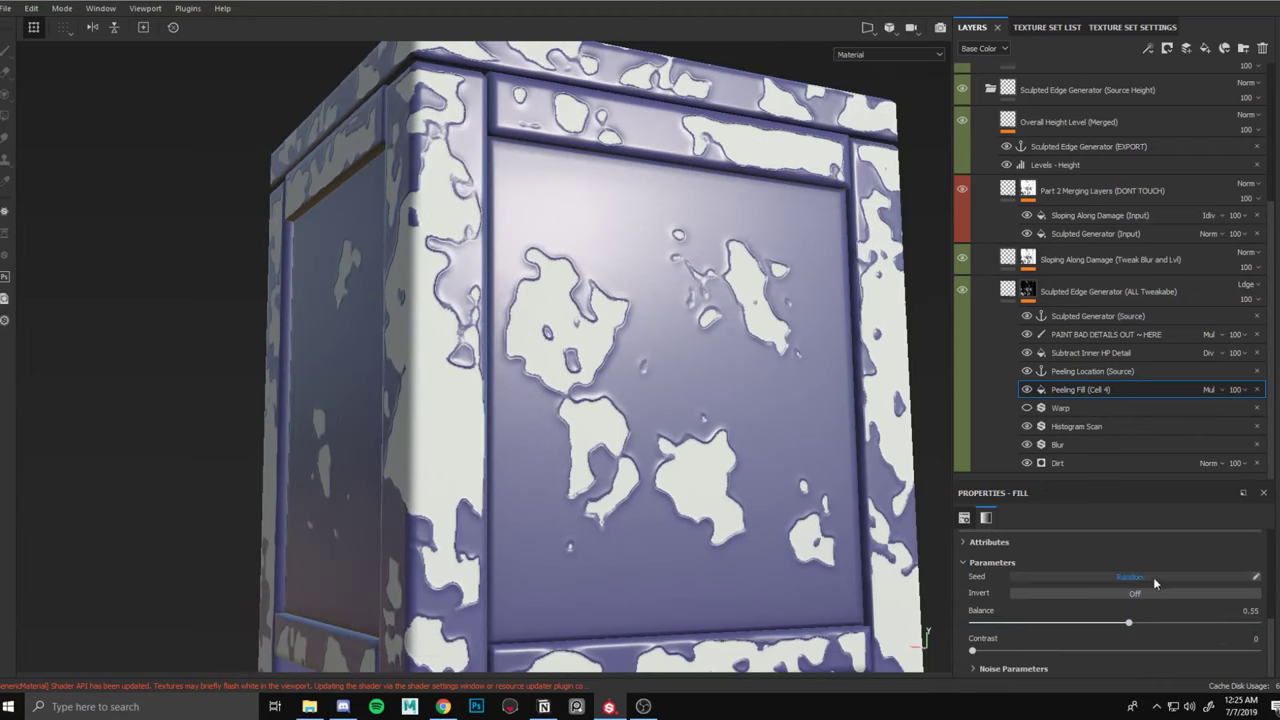
Switch the Peeling Fill (Cell 4) effect's grayscale pattern to Cells 2.
scroll(1155, 584, up, 3)
click(1091, 602)
click(1077, 460)
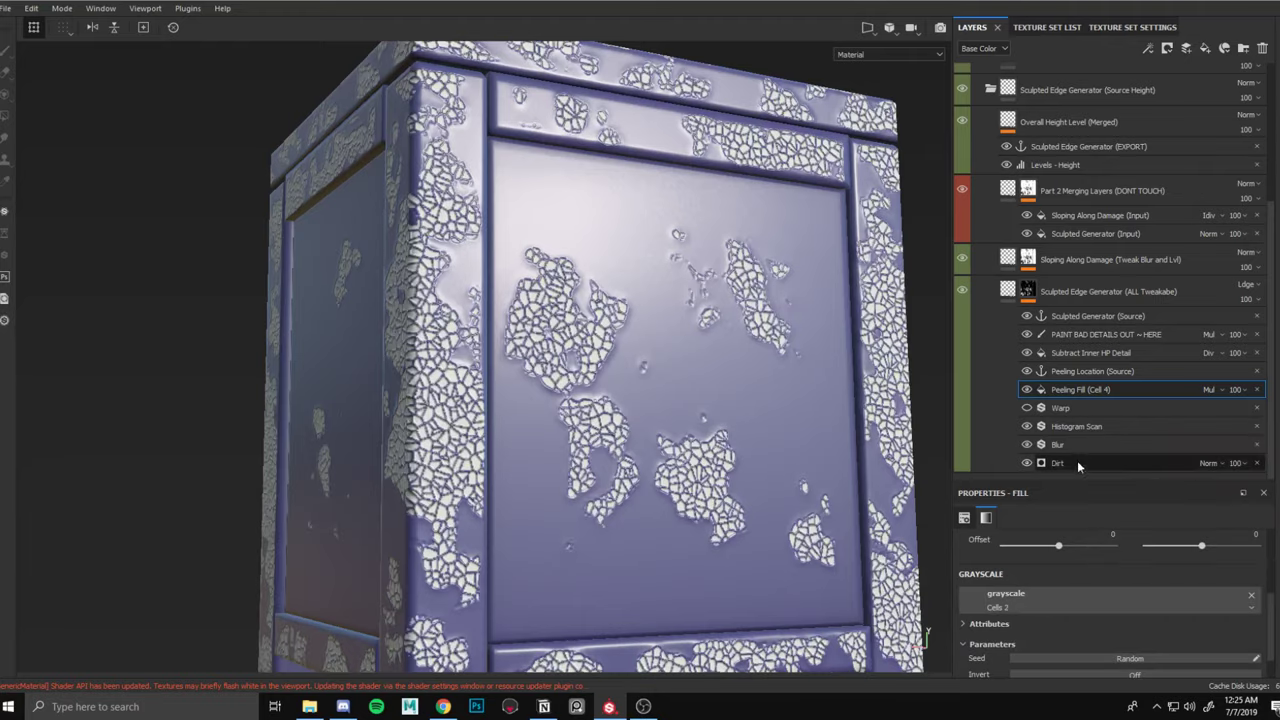
Try inverting the Cells 2 pattern, and change the peeling fill's grayscale to Cells 3.
scroll(1138, 615, down, 1)
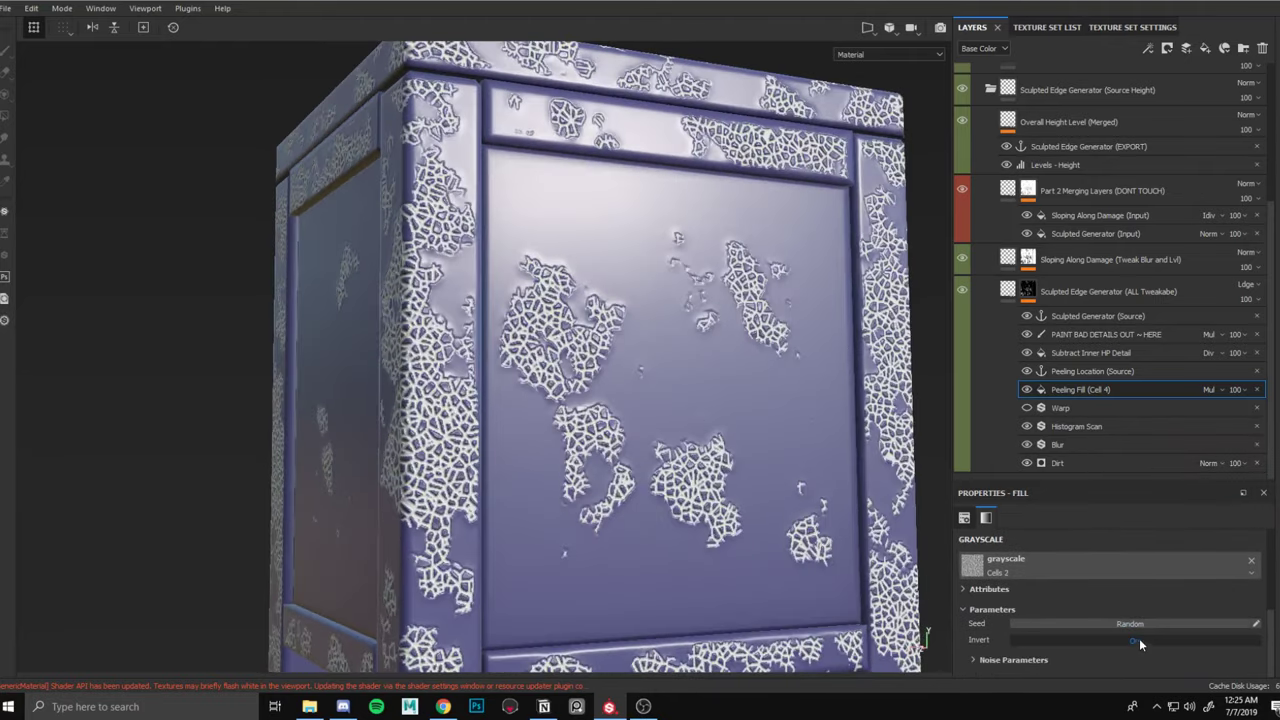
click(1139, 639)
alt+right_drag(813, 468, 625, 403)
alt+drag(625, 403, 520, 300)
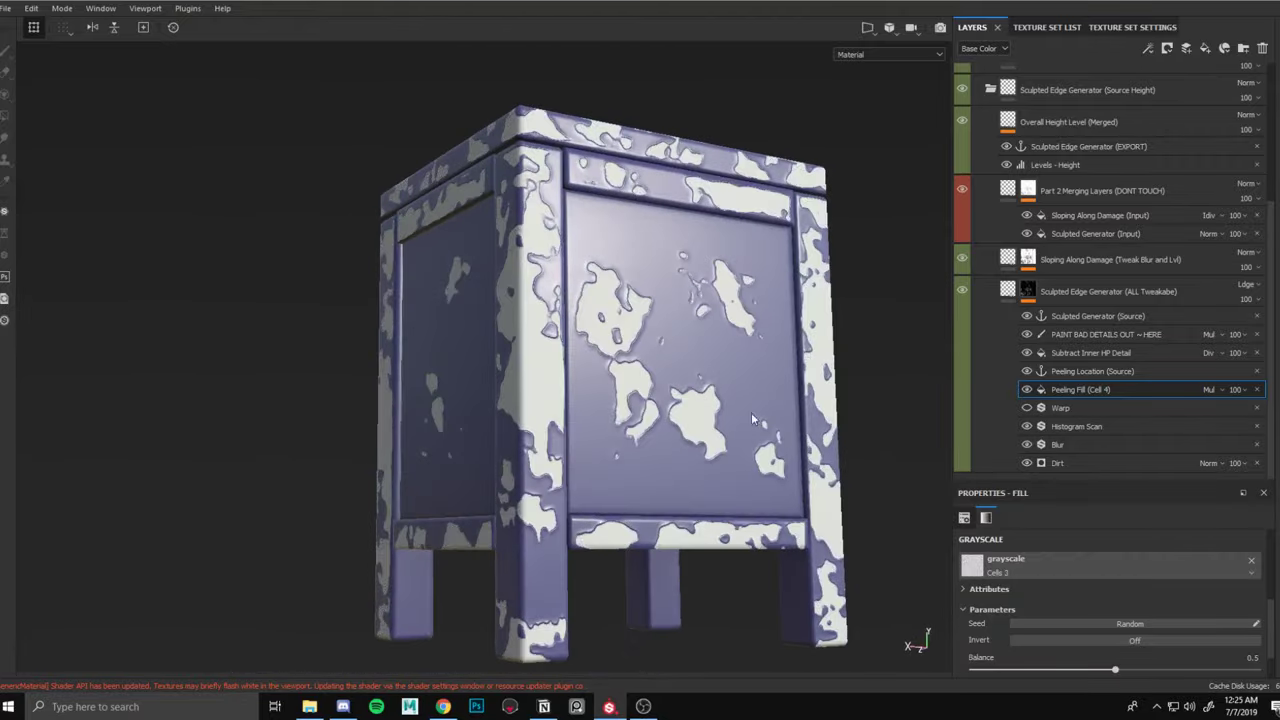
mouse_move(751, 412)
alt+mouse_down()
mouse_move(655, 372)
mouse_move(489, 337)
mouse_move(560, 420)
mouse_move(600, 400)
alt+mouse_up()
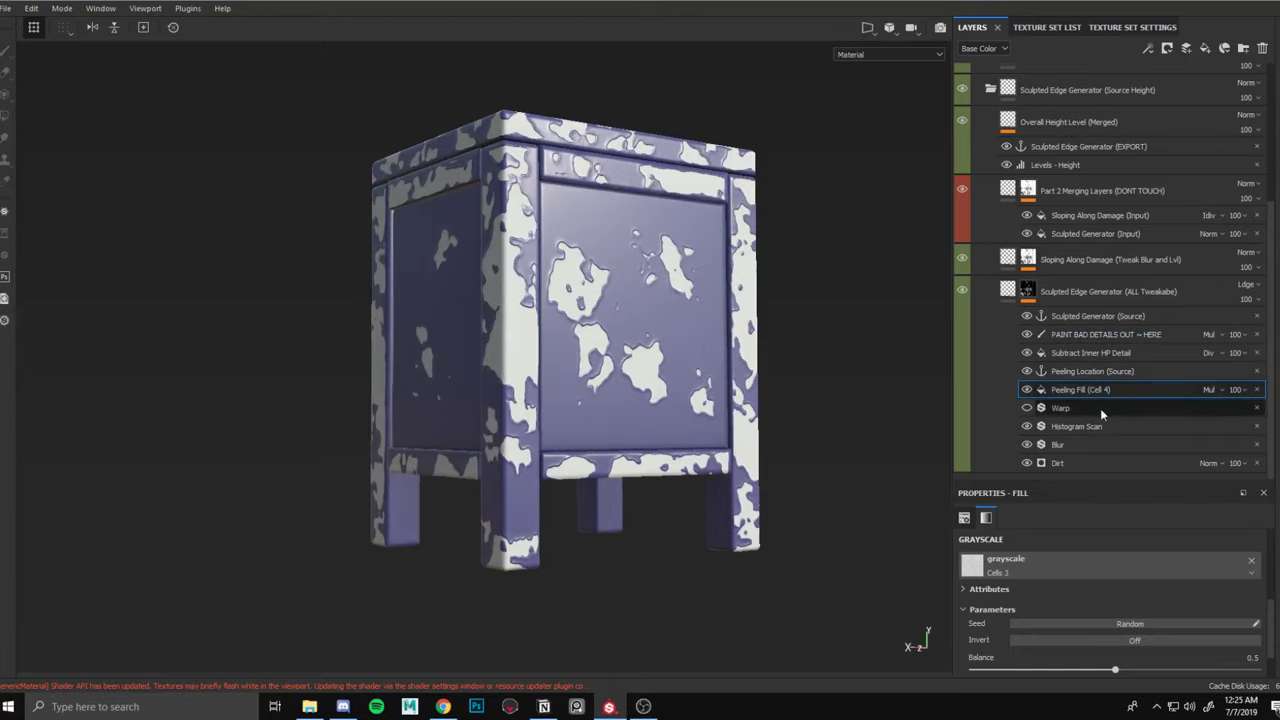
Compare the peeling with the Histogram Scan filter off and on, and examine the peeled patches up close.
click(1027, 426)
click(1027, 447)
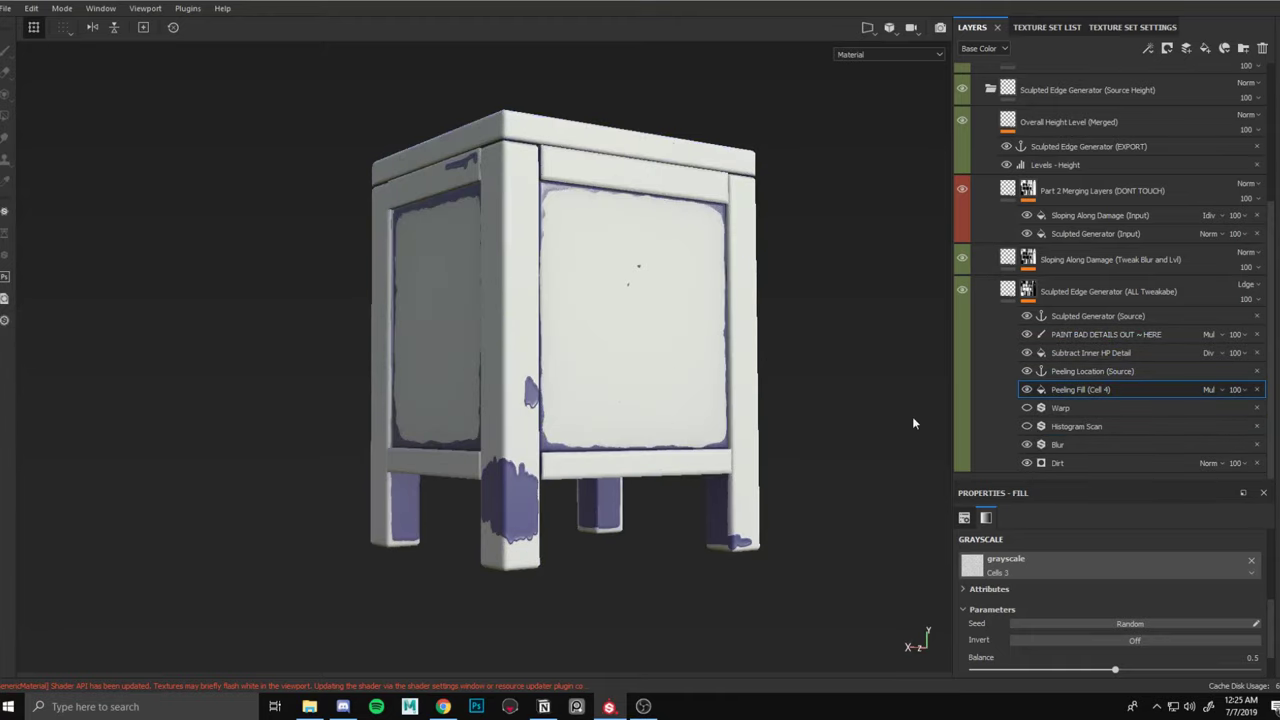
click(1058, 463)
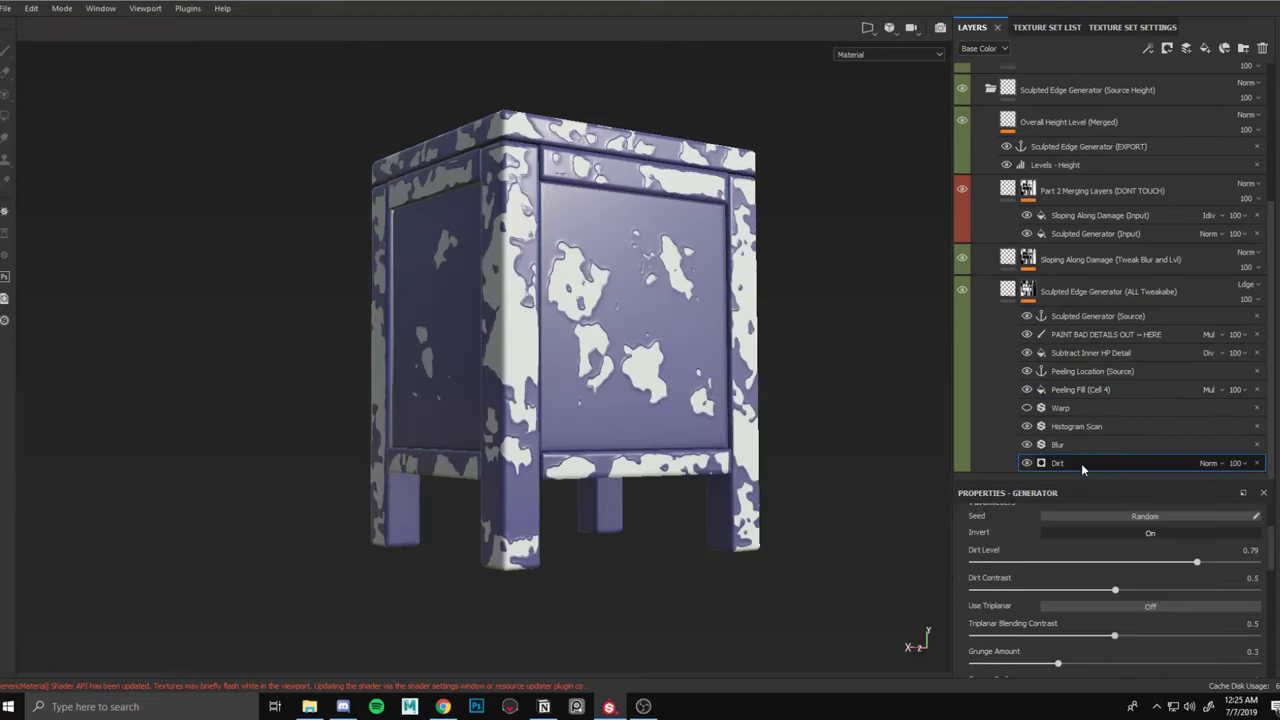
alt+drag(769, 348, 772, 402)
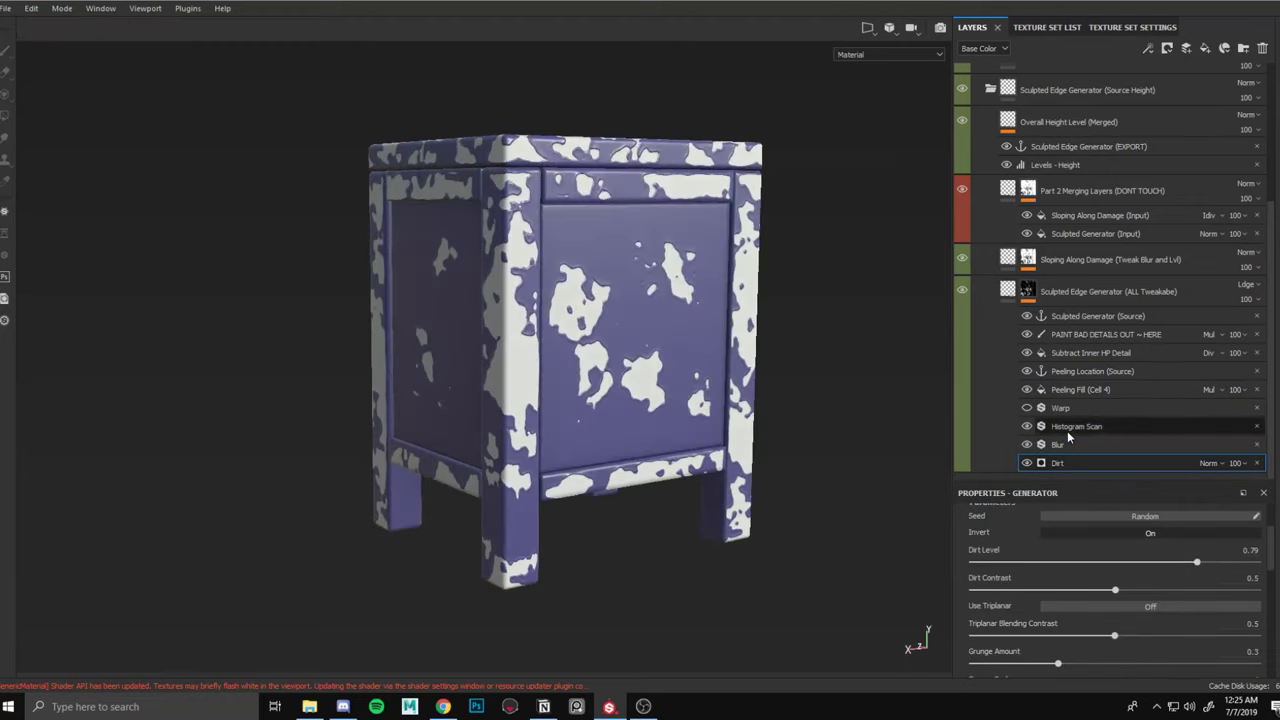
scroll(585, 277, up, 10)
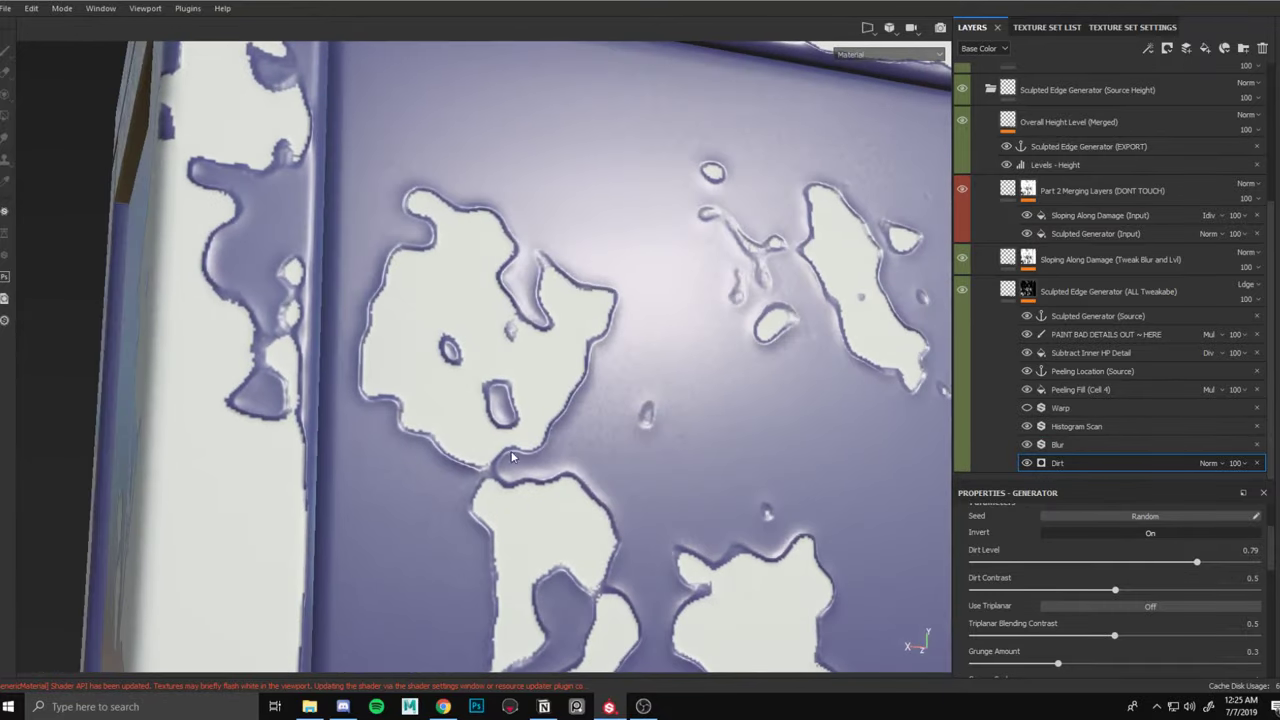
Collapse the Sculpted Edge Generator (Source Height) folder and the whole TFM_Edge_Peeling folder in the layer stack.
scroll(629, 436, down, 3)
scroll(1033, 283, up, 1)
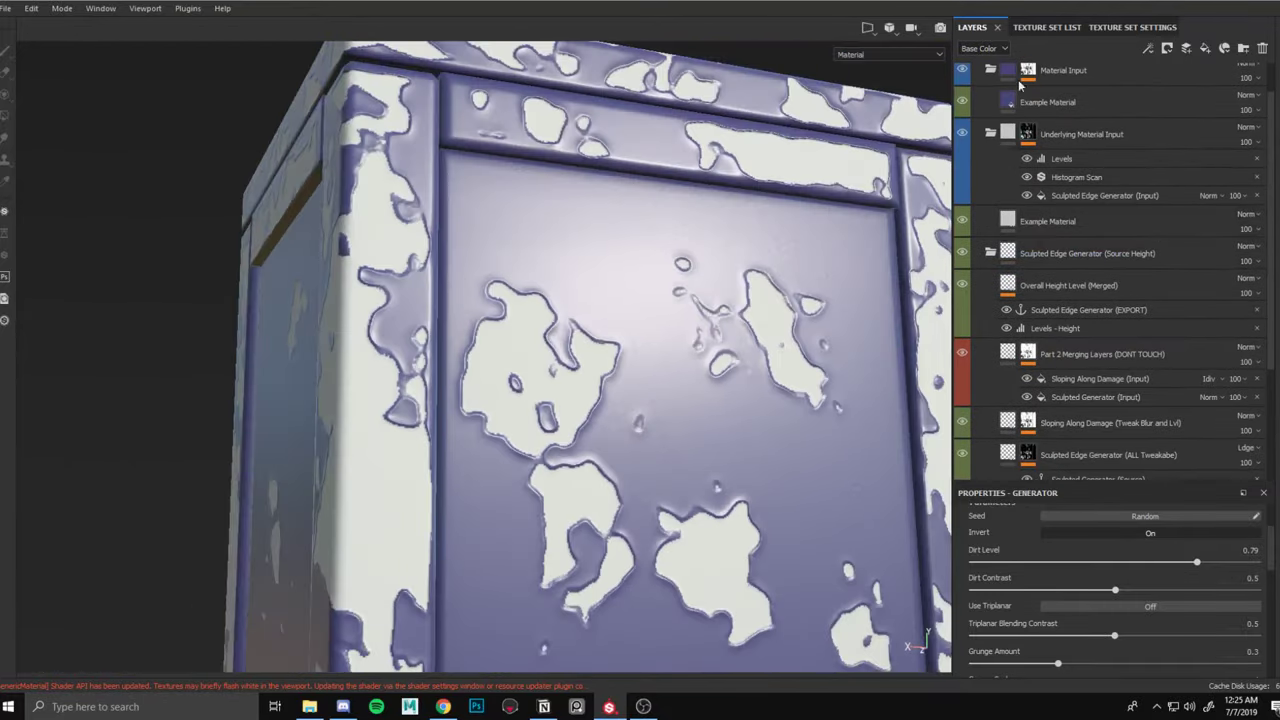
scroll(1033, 285, down, 1)
scroll(778, 314, down, 3)
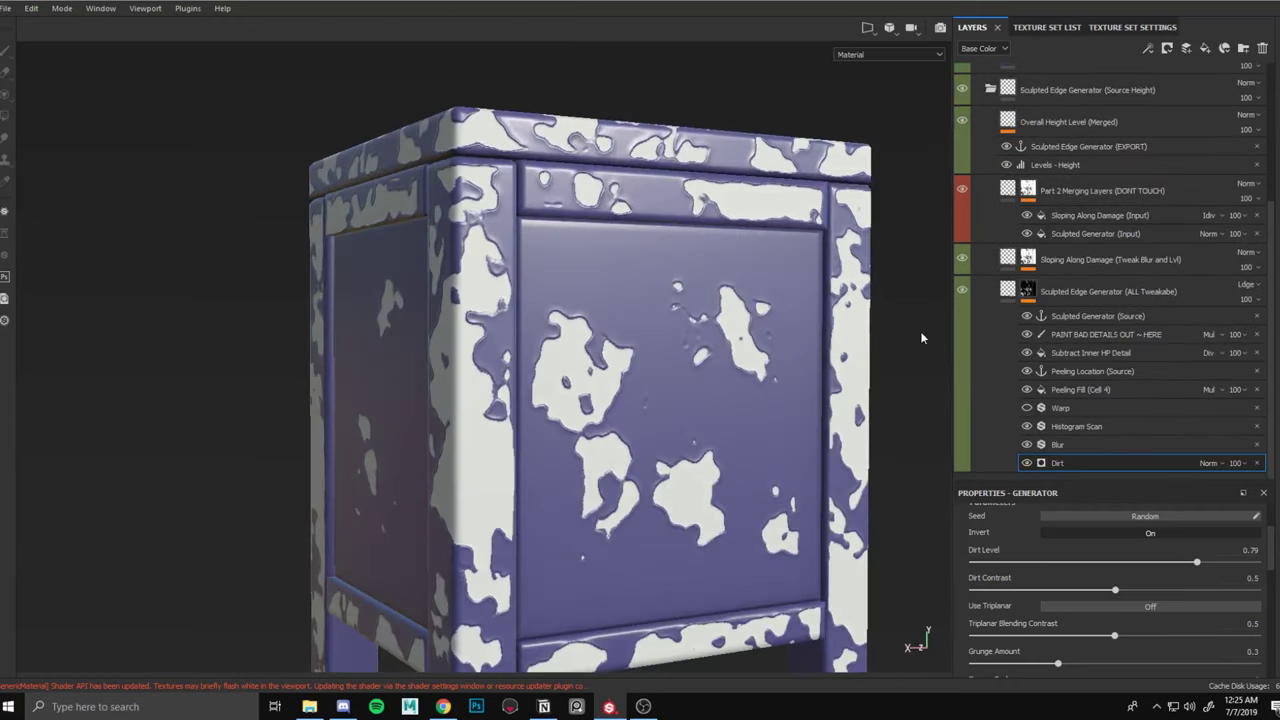
scroll(993, 214, up, 3)
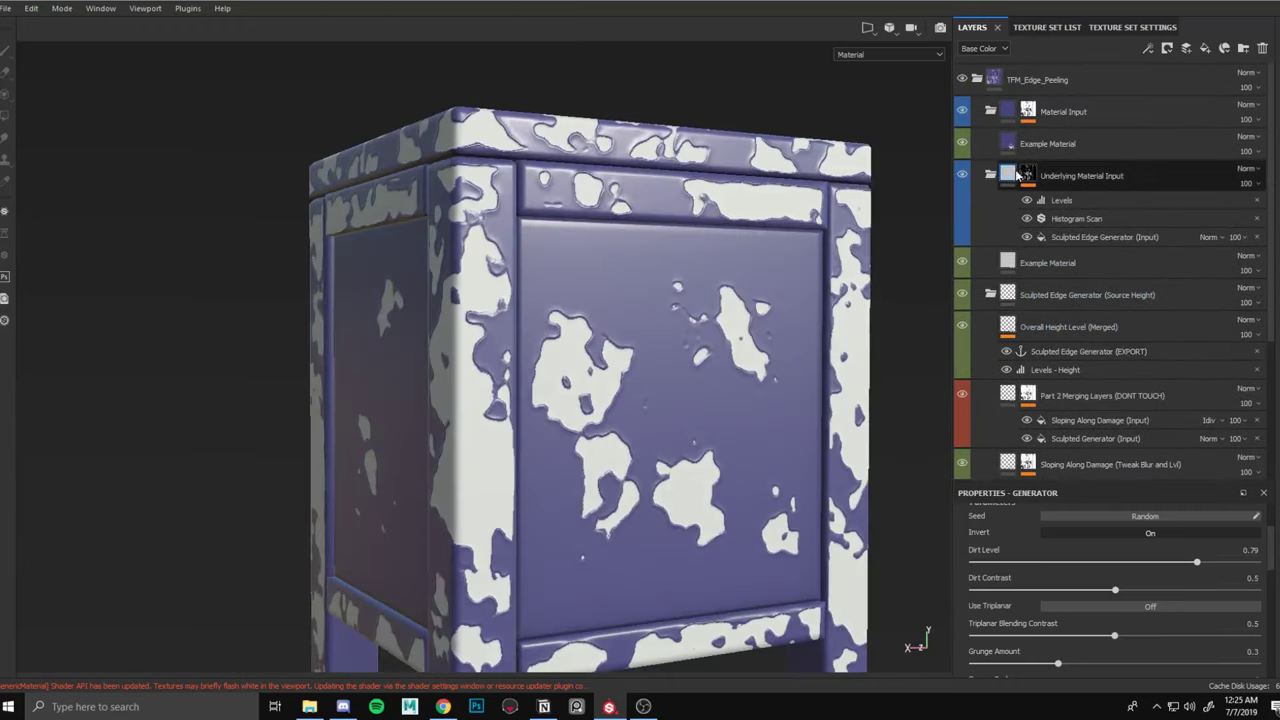
click(990, 262)
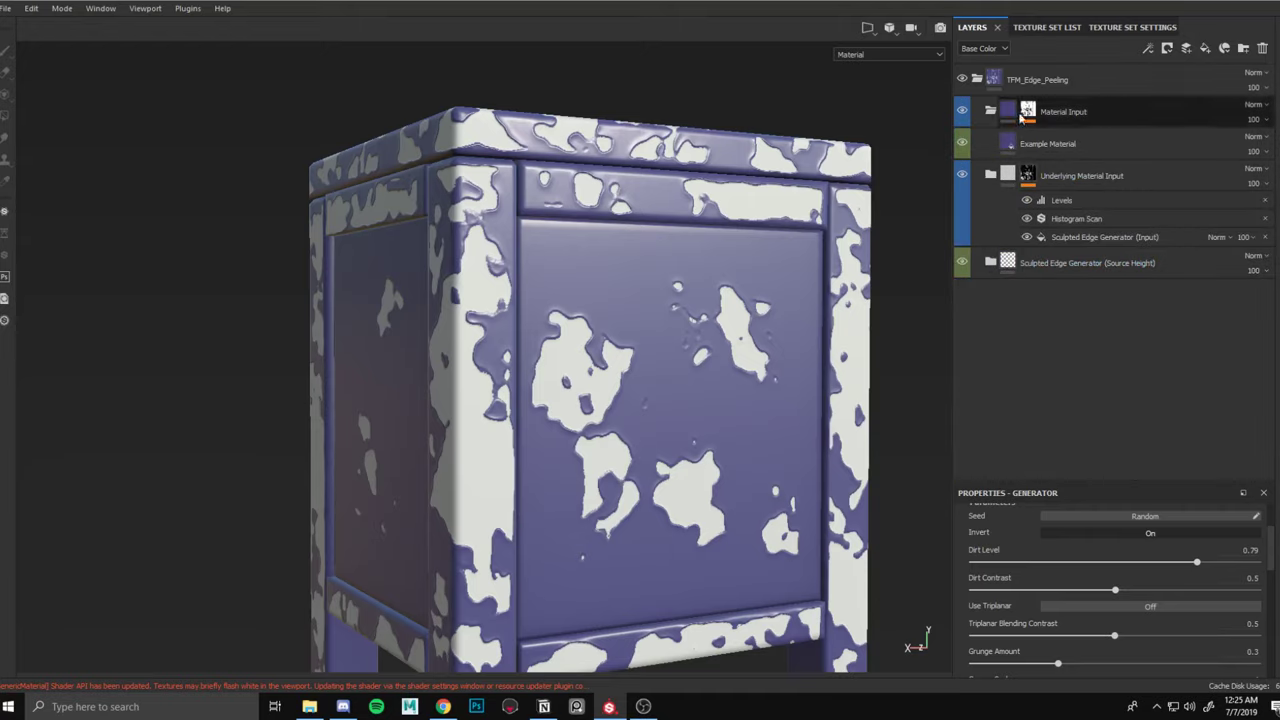
click(976, 78)
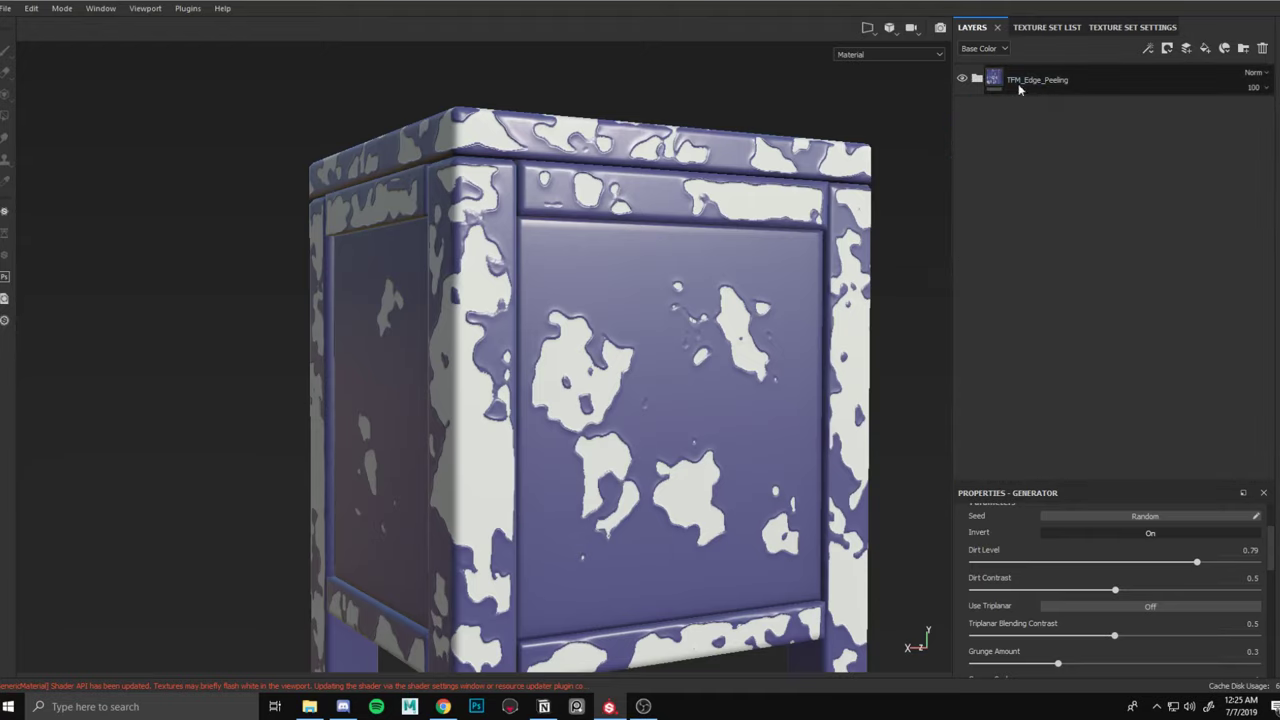
Hide the tweaked TFM_Edge_Peeling folder and add a fresh TFM_Edge_Peeling smart material beneath it to examine its default peeling on the nightstand.
click(962, 78)
drag(4, 400, 1042, 165)
alt+drag(598, 281, 512, 178)
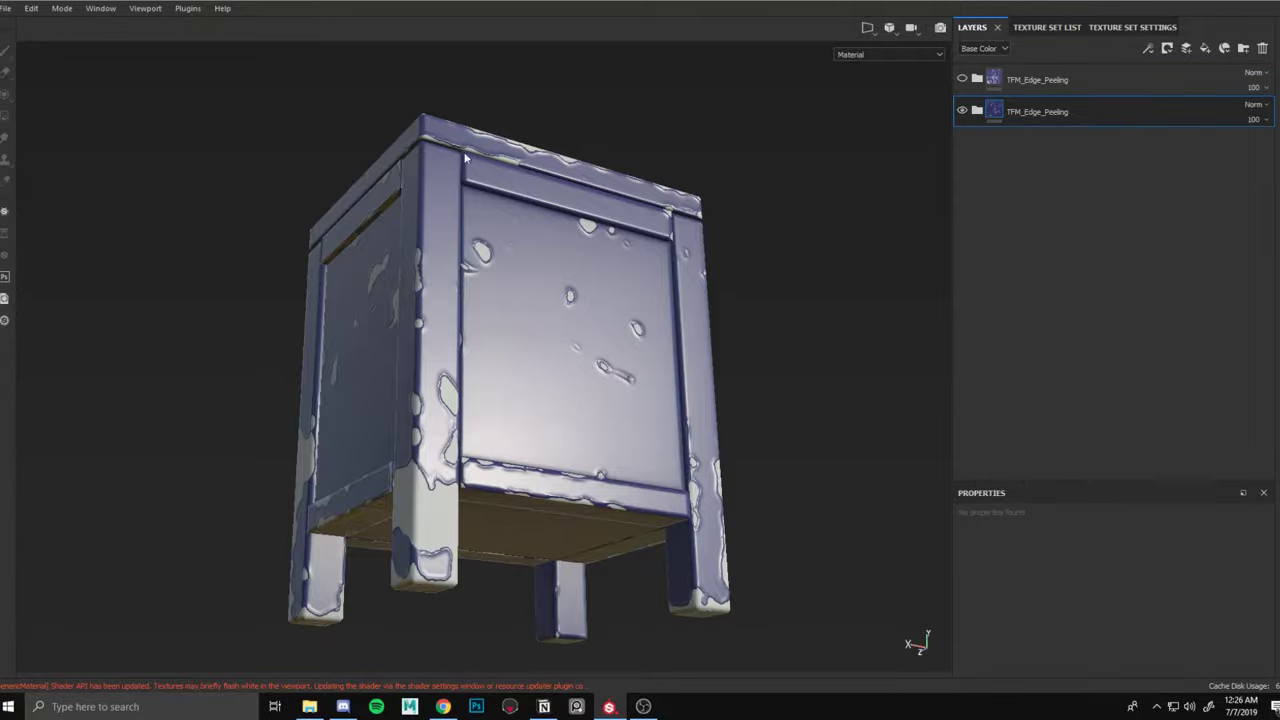
mouse_move(512, 178)
alt+mouse_down()
mouse_move(579, 281)
mouse_move(563, 149)
mouse_move(420, 300)
mouse_move(537, 217)
mouse_move(479, 193)
mouse_move(557, 209)
alt+mouse_up()
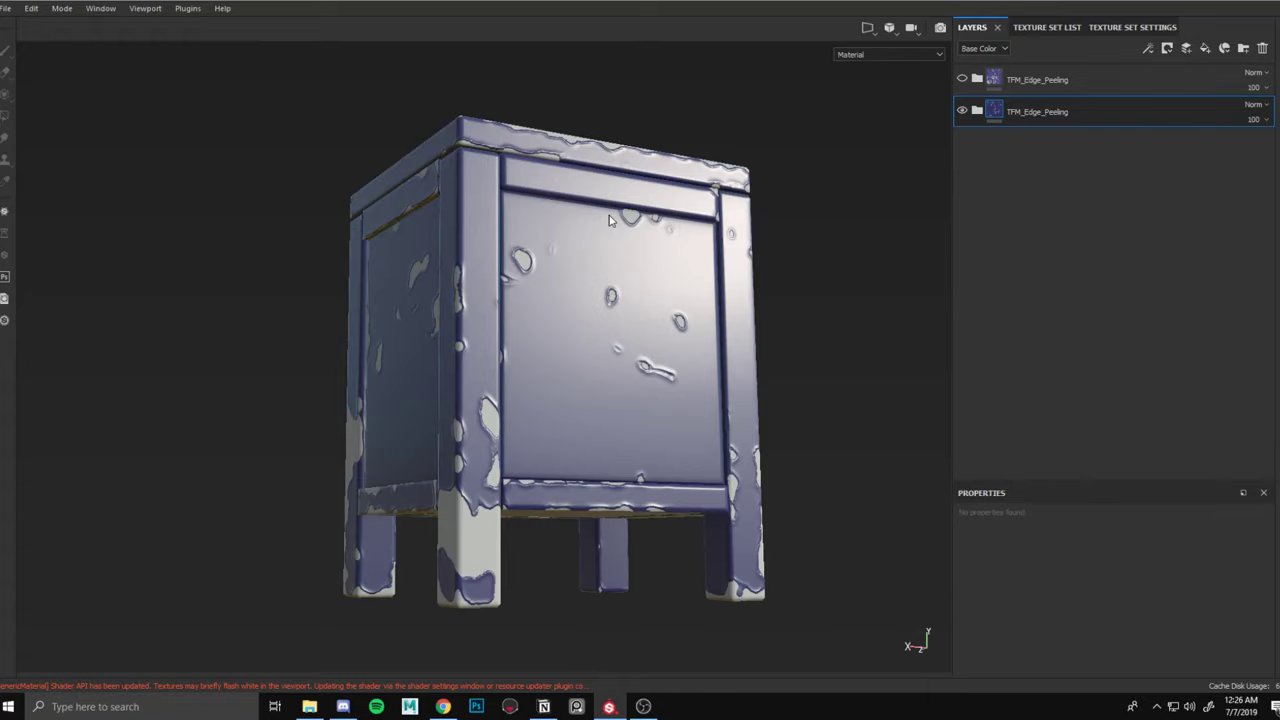
alt+drag(609, 220, 513, 237)
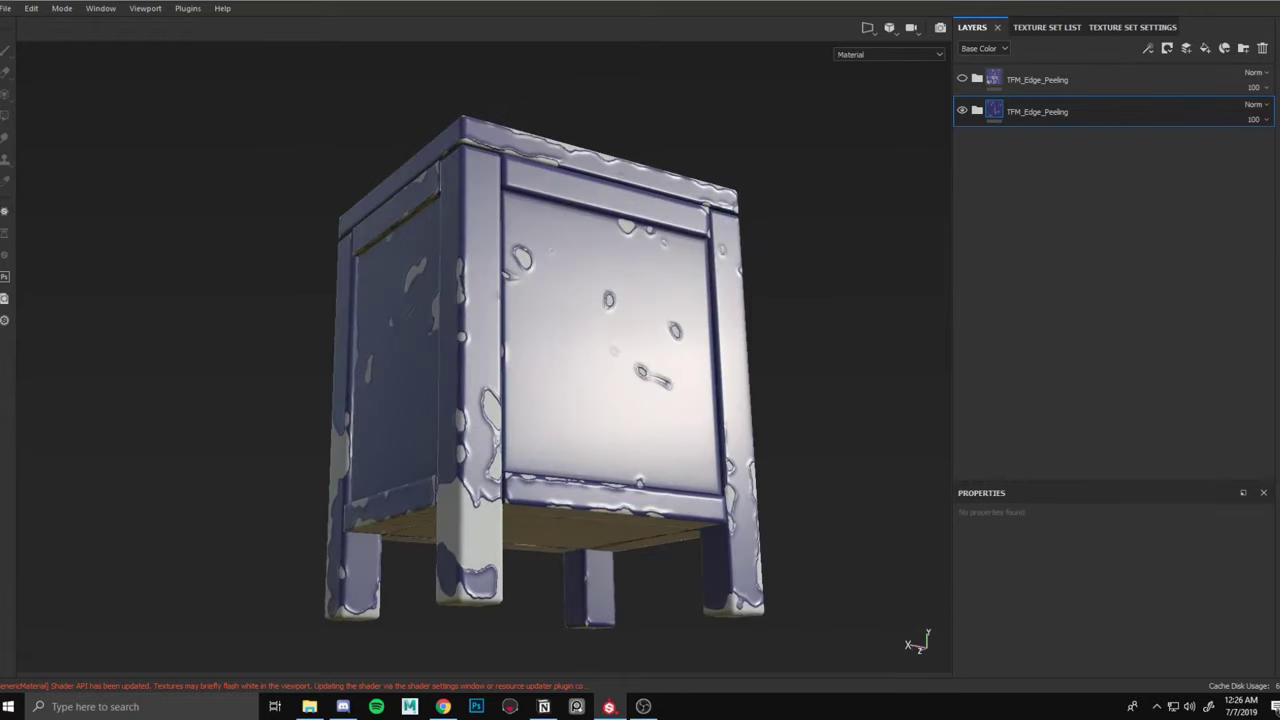